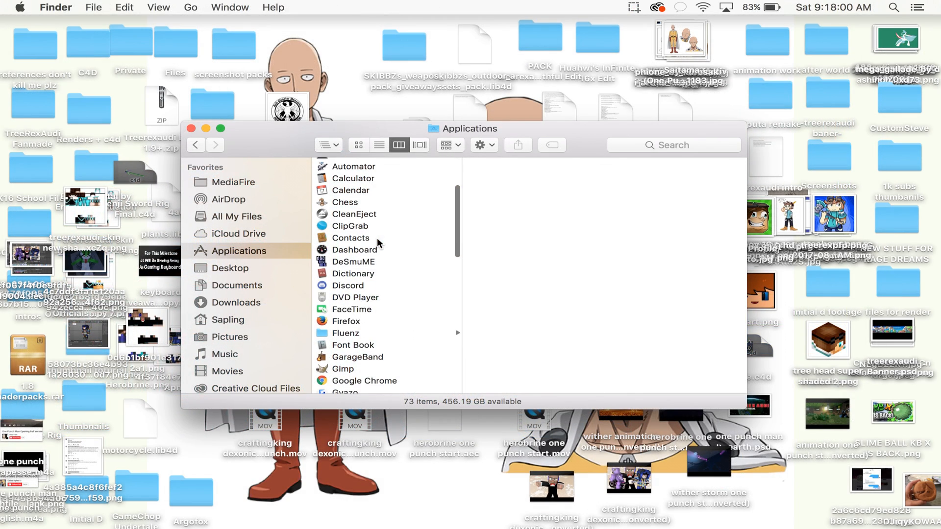
Launch CINEMA 4D from the CINEMA 4D R17 folder inside the MAXON folder in Applications
scroll(381, 278, "down", 10)
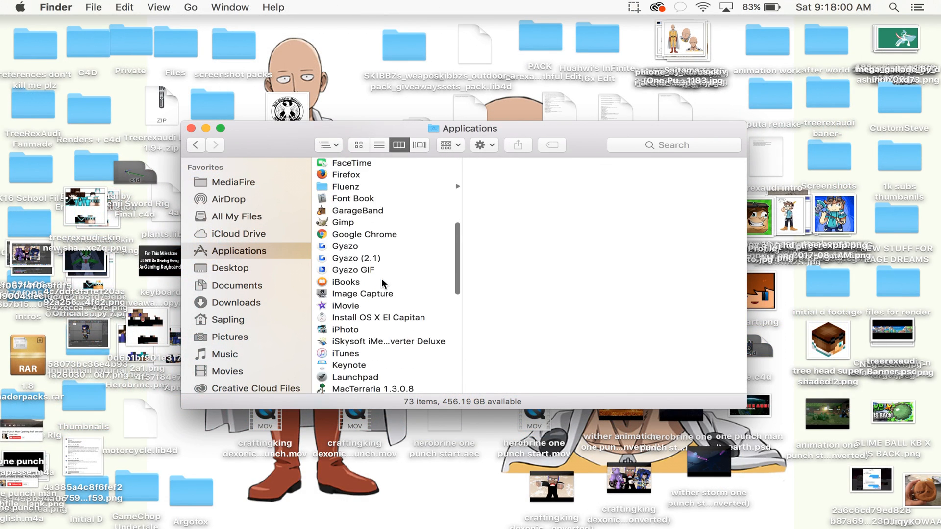
left_click(354, 283)
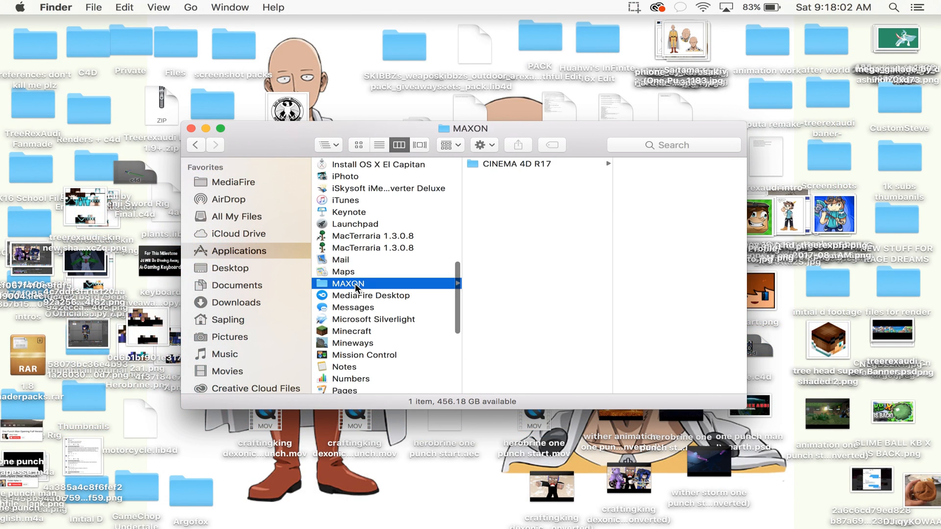
left_click(512, 165)
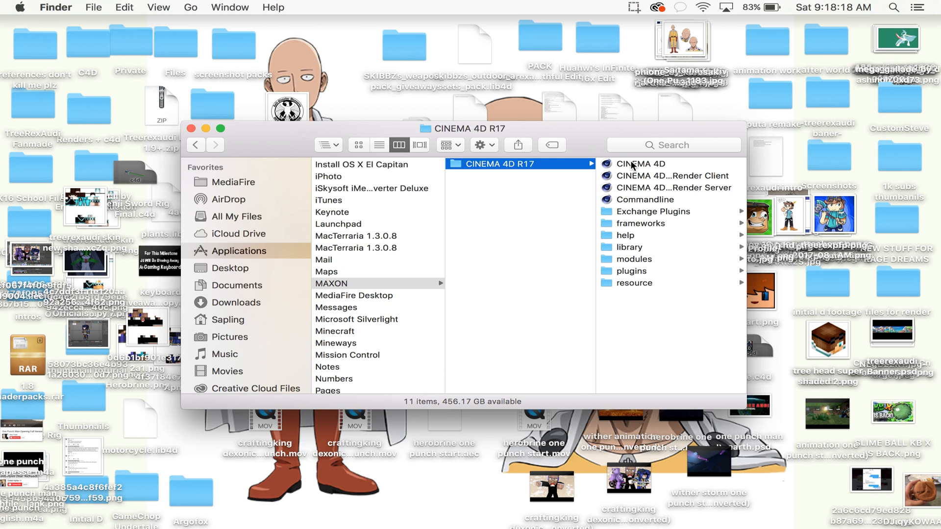
left_click(632, 165)
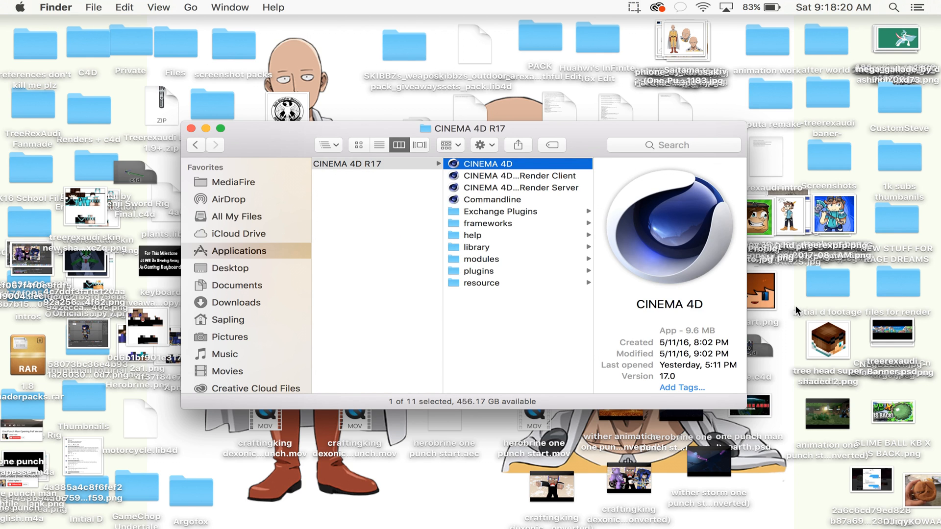
double_click(507, 163)
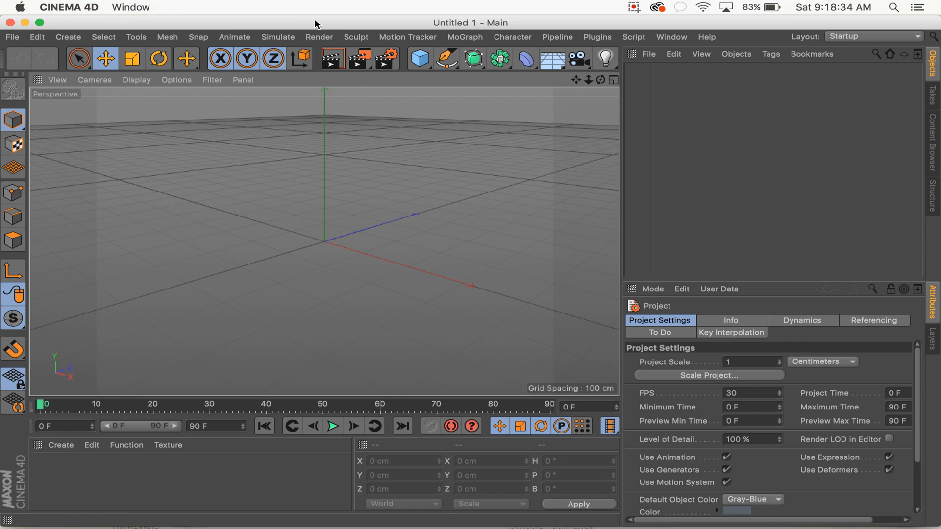
Move the main window aside to reach the Content Browser and add the 1.Default rig from the TemplateRigV9 library to the scene
left_click_drag(216, 29, 384, 22)
mouse_move(244, 509)
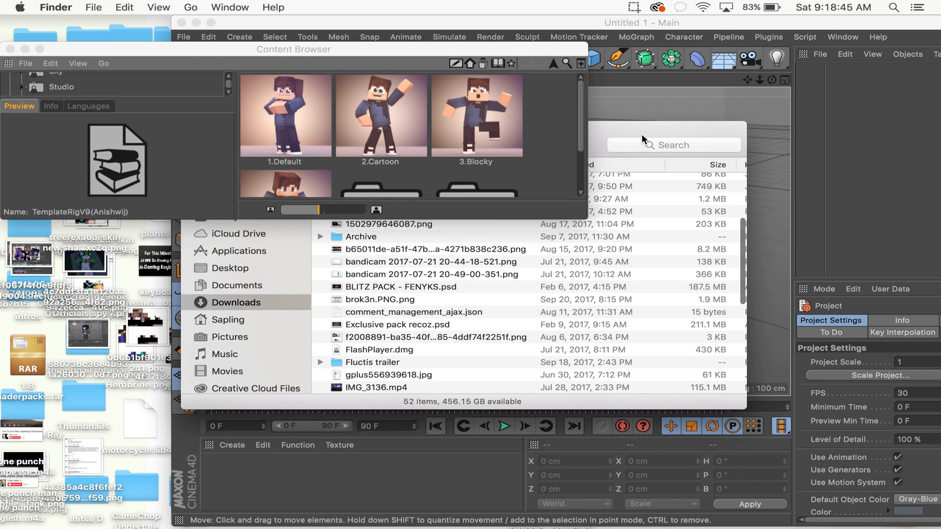
left_click_drag(641, 139, 703, 236)
left_click(253, 248)
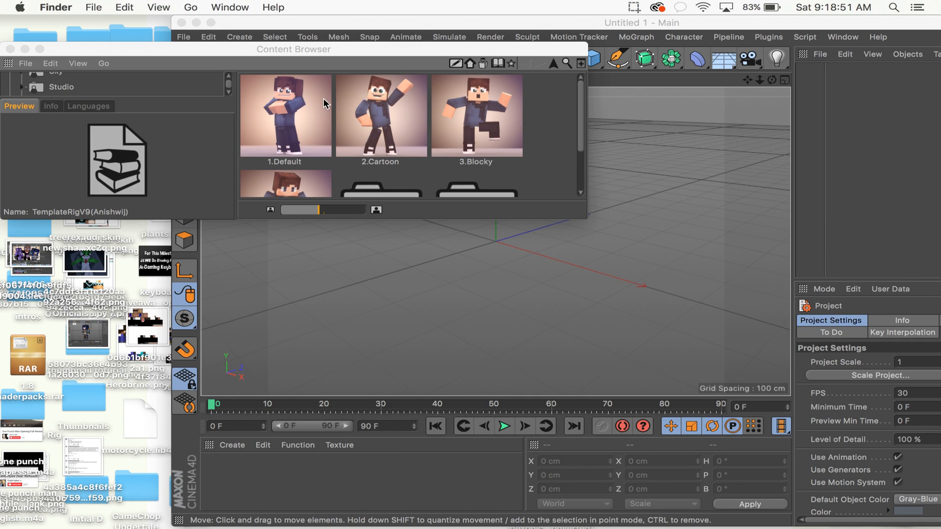
left_click_drag(280, 112, 341, 129)
Open the Assets folder inside the rig library's Extra folder
scroll(352, 137, "down", 3)
double_click(386, 142)
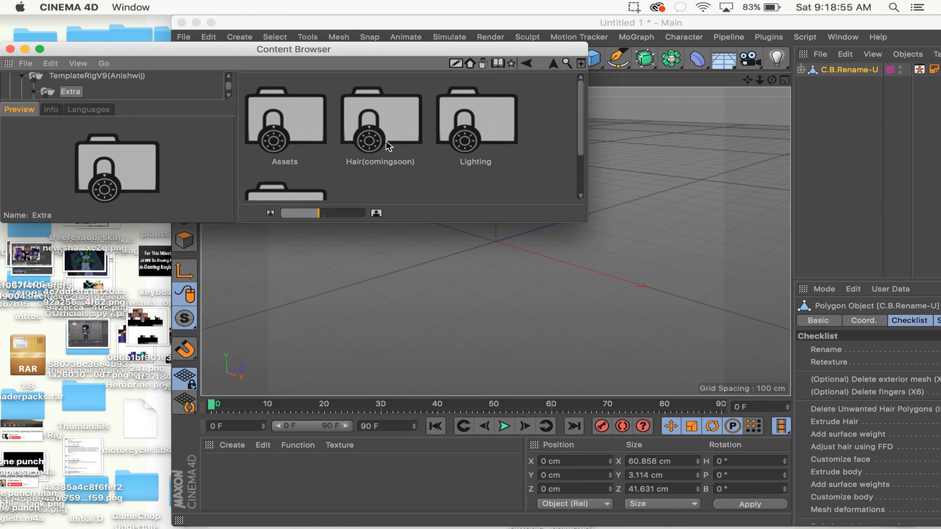
double_click(286, 122)
Add the hair builder asset to the scene, then close the Content Browser and bring the main window back into place
scroll(286, 122, "down", 1)
scroll(286, 126, "down", 5)
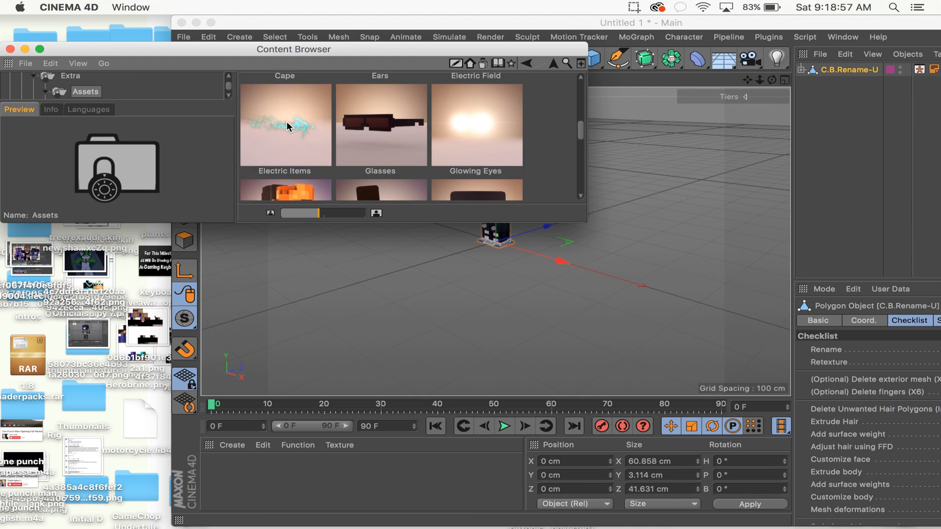
scroll(287, 126, "up", 6)
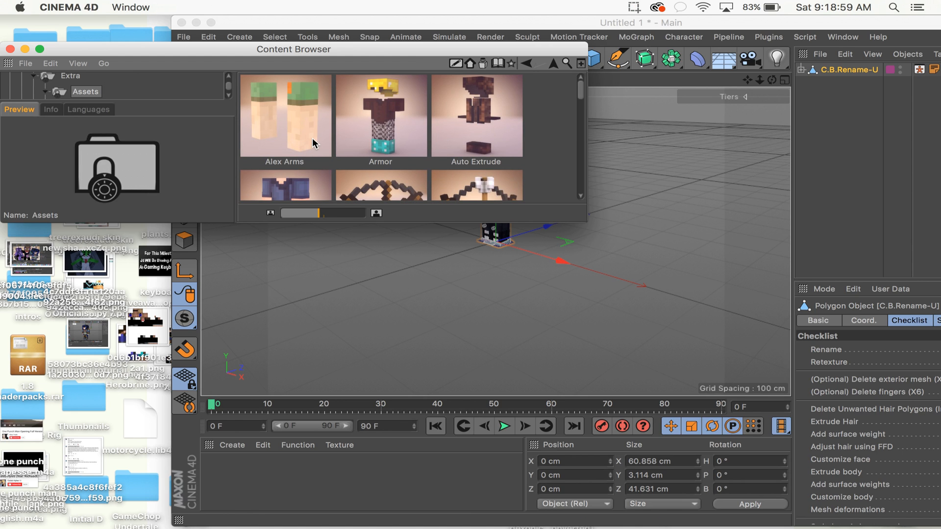
scroll(380, 133, "down", 4)
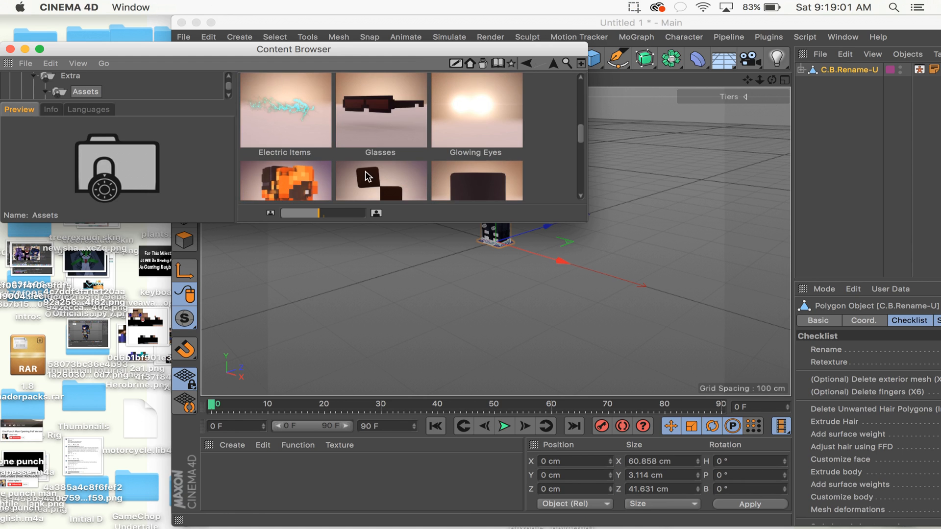
scroll(376, 123, "down", 3)
scroll(294, 133, "up", 2)
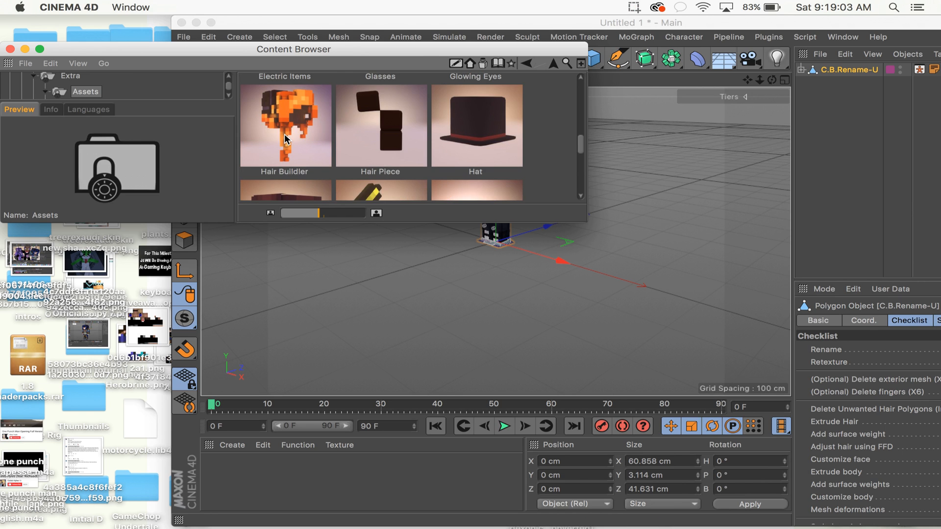
double_click(288, 137)
left_click(10, 49)
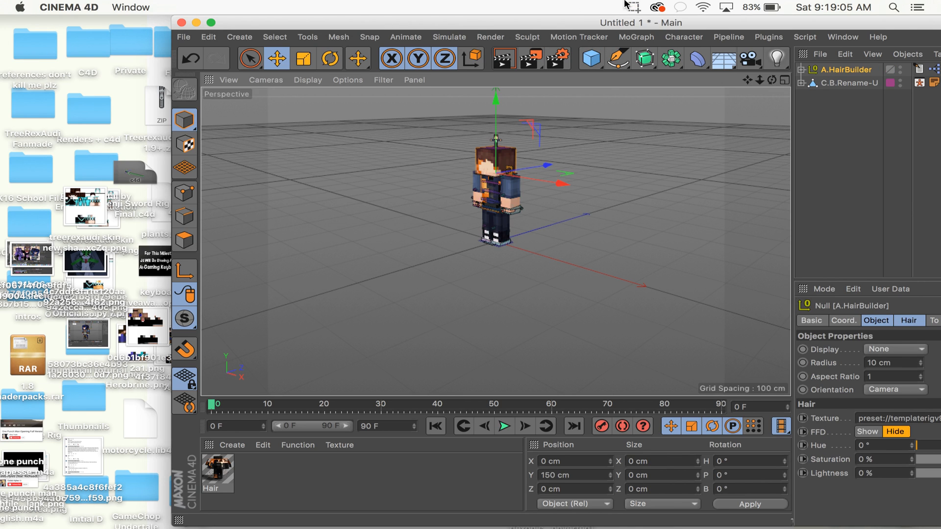
left_click_drag(600, 23, 434, 14)
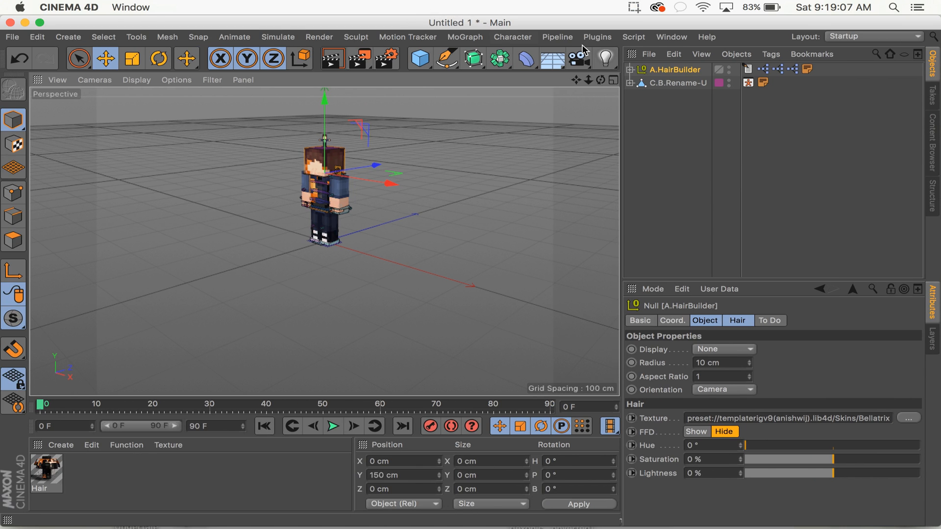
Select the character's left leg mesh in the viewport
left_click_drag(588, 80, 605, 87)
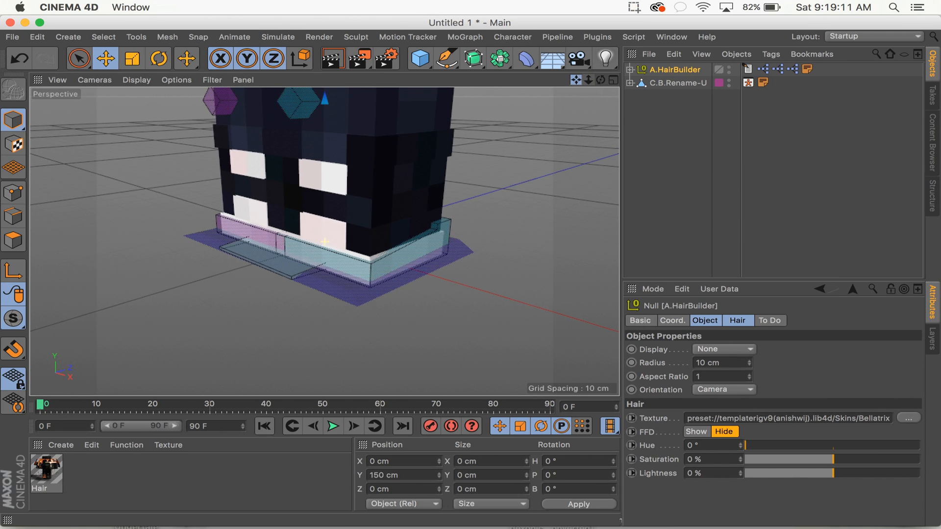
scroll(325, 241, "down", 3)
scroll(325, 241, "down", 3)
left_click_drag(588, 80, 571, 142)
left_click_drag(603, 82, 603, 82)
left_click(322, 293)
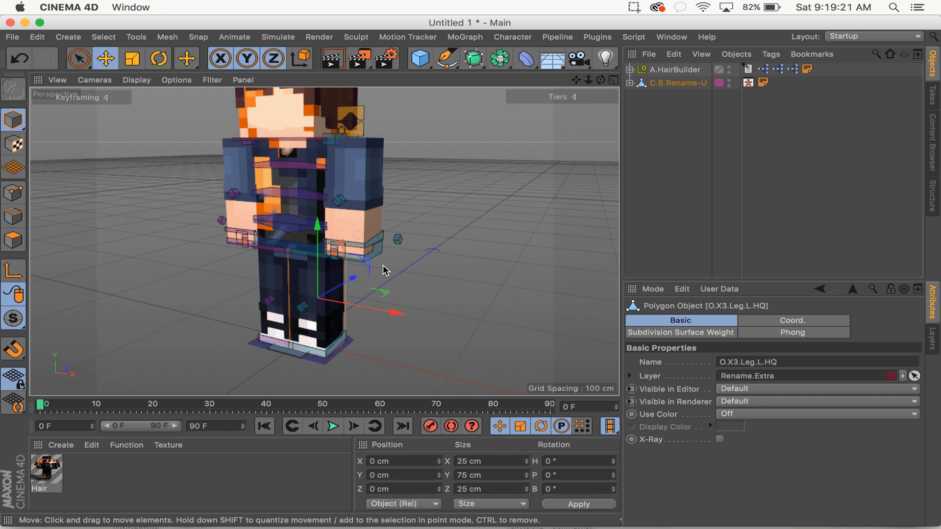
left_click(334, 337)
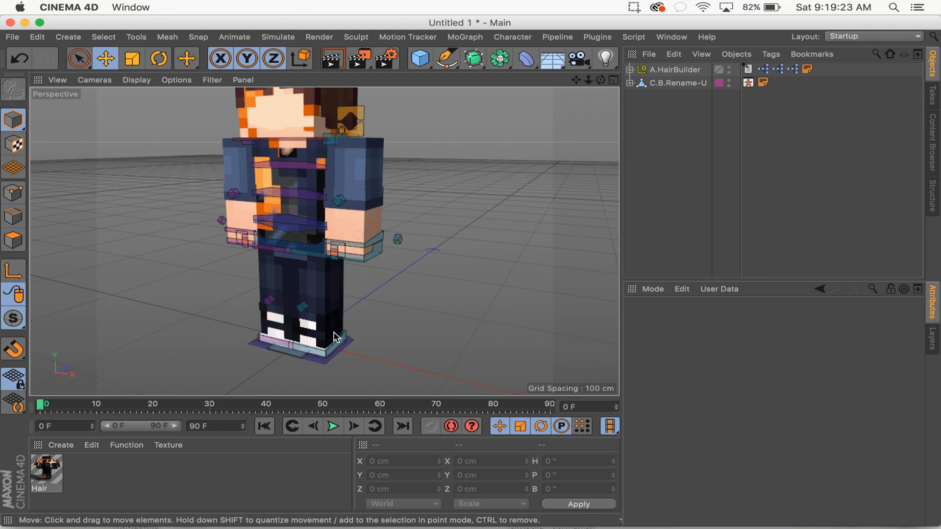
left_click(323, 337)
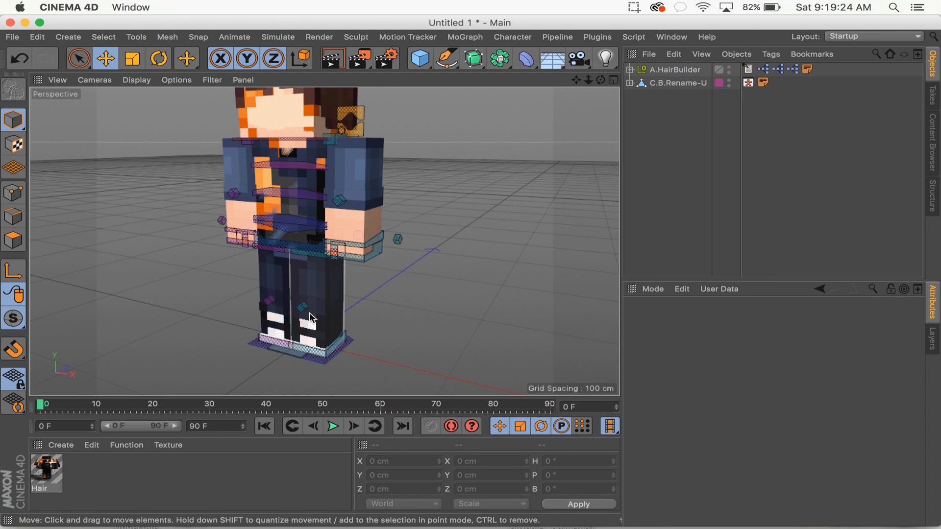
Expand the C.B.Rename-U rig hierarchy through Body and Body.Q to the contents of the Leg.L group
left_click(631, 84)
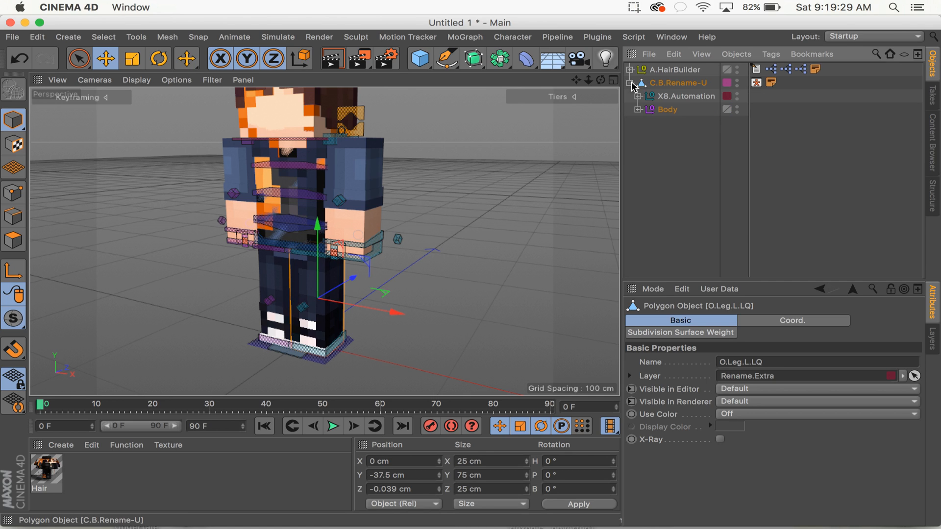
left_click(638, 109)
left_click(646, 149)
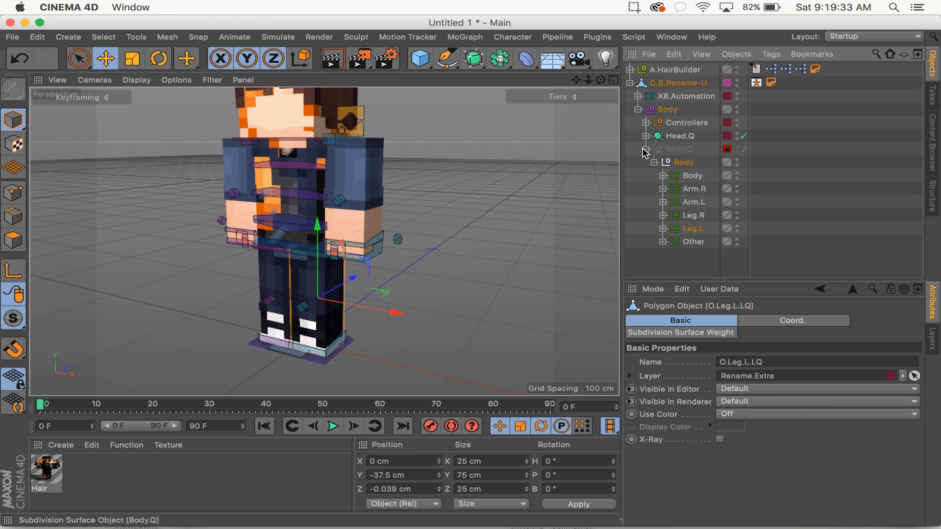
left_click(662, 228)
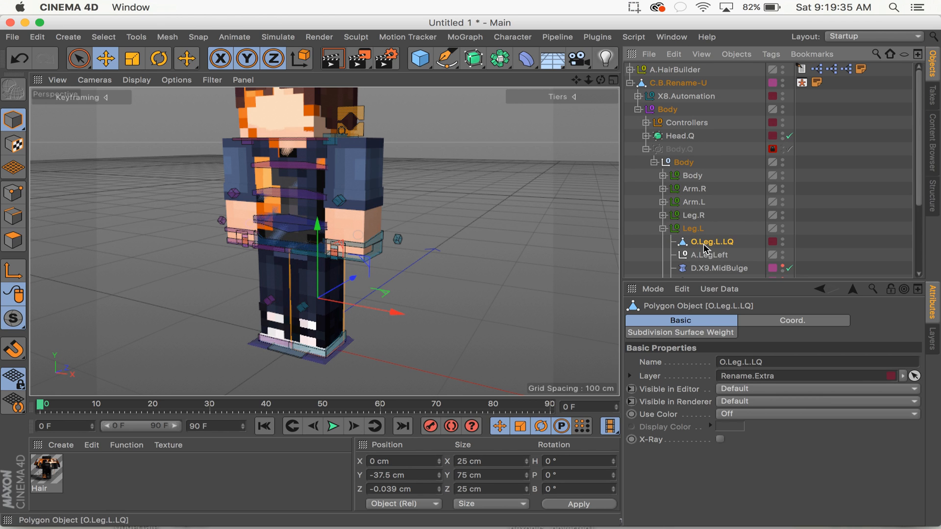
Hide the Body group beside the arm and leg groups in both the editor and the renderer
scroll(324, 241, "up", 3)
scroll(325, 242, "up", 5)
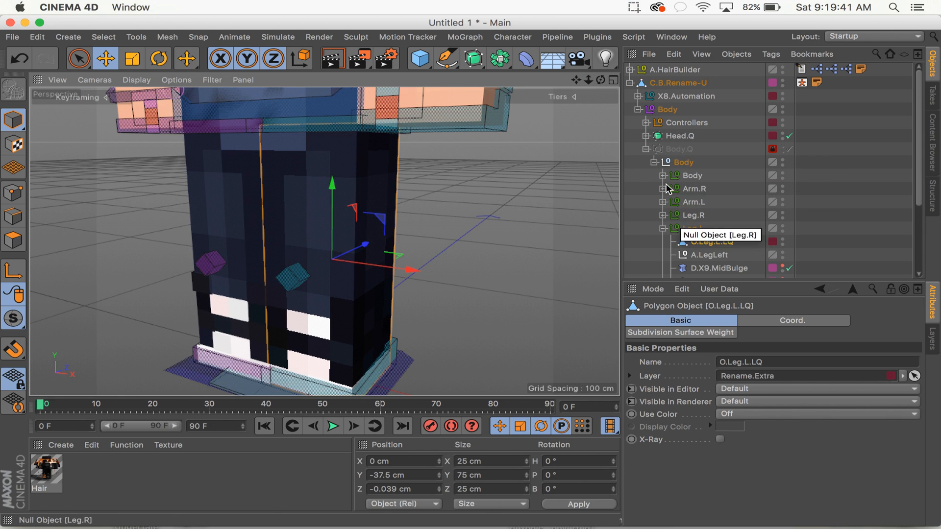
double_click(782, 173)
double_click(783, 178)
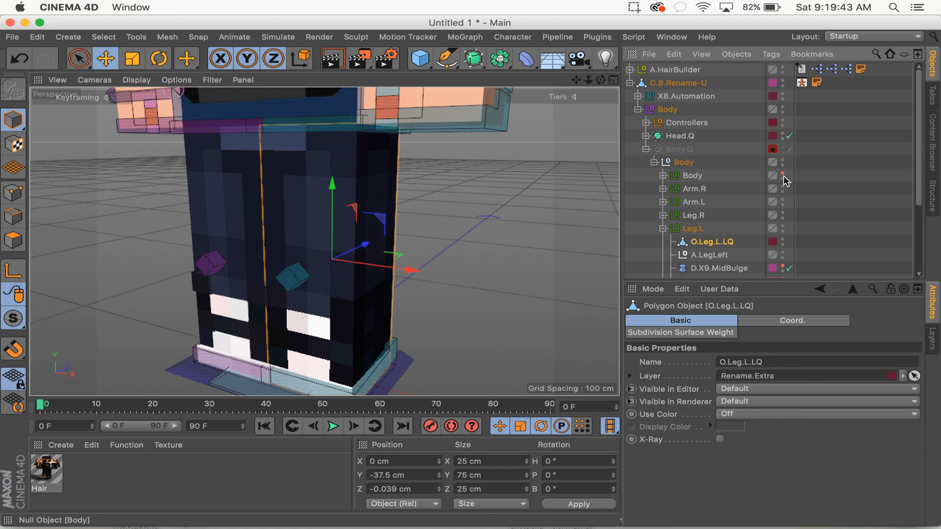
left_click_drag(574, 84, 574, 176)
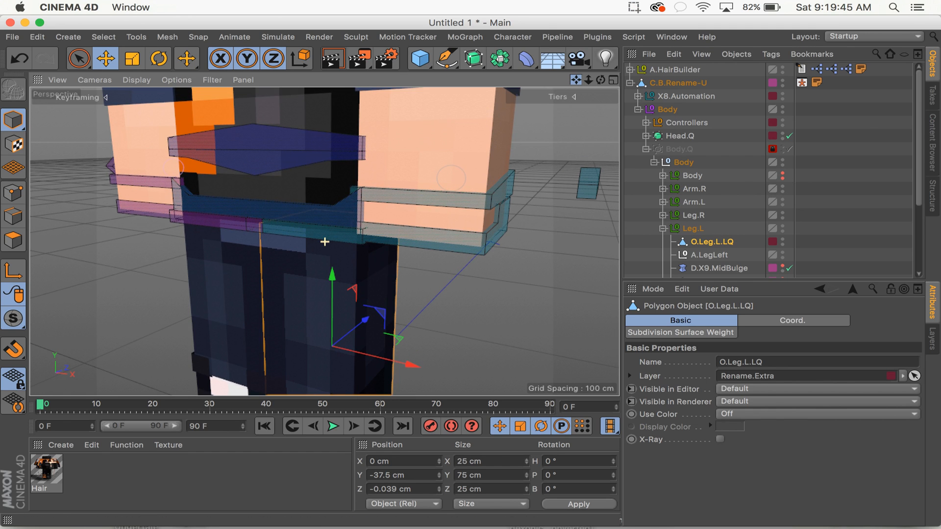
left_click(671, 70)
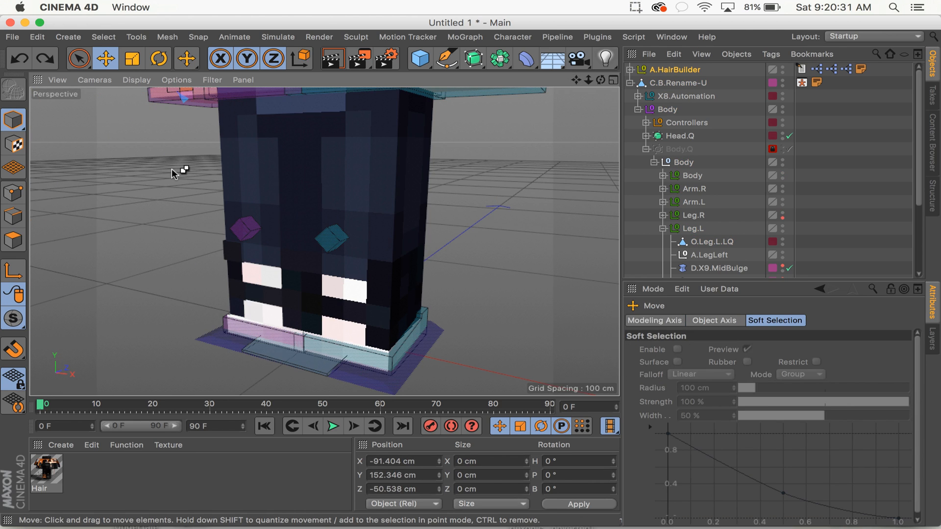
left_click(377, 207)
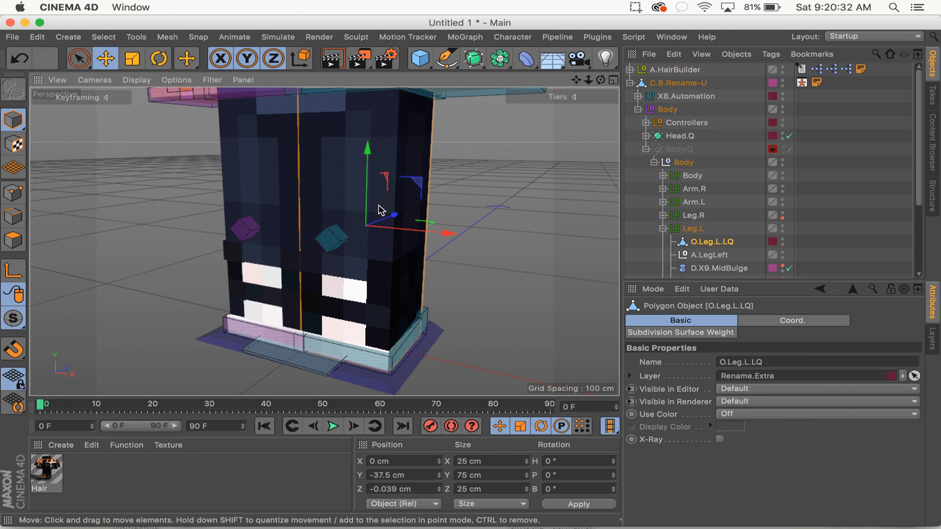
key("super+z")
key("super+z")
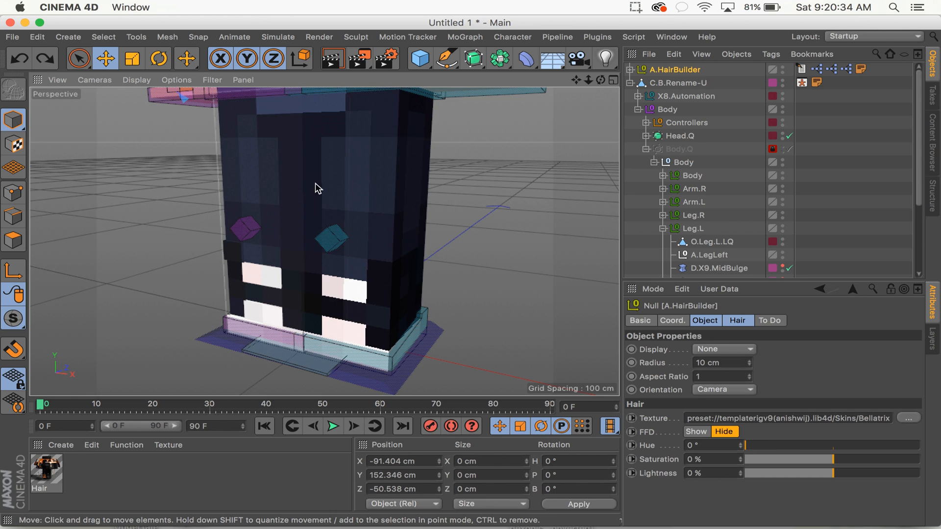
Select the character's right leg mesh and hide the Leg.L group in both the editor and the renderer
left_click_drag(324, 241, 368, 241, "alt")
left_click(247, 185)
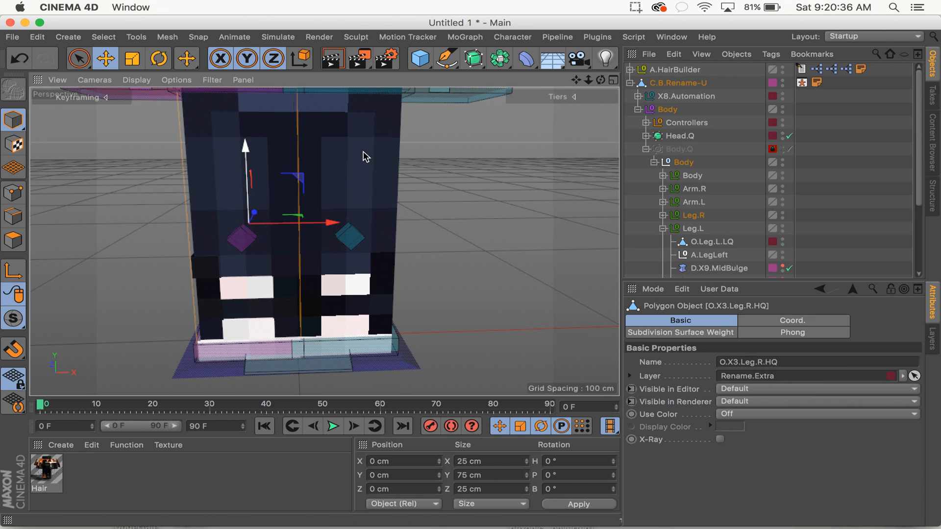
scroll(325, 241, "up", 5)
scroll(325, 241, "down", 5)
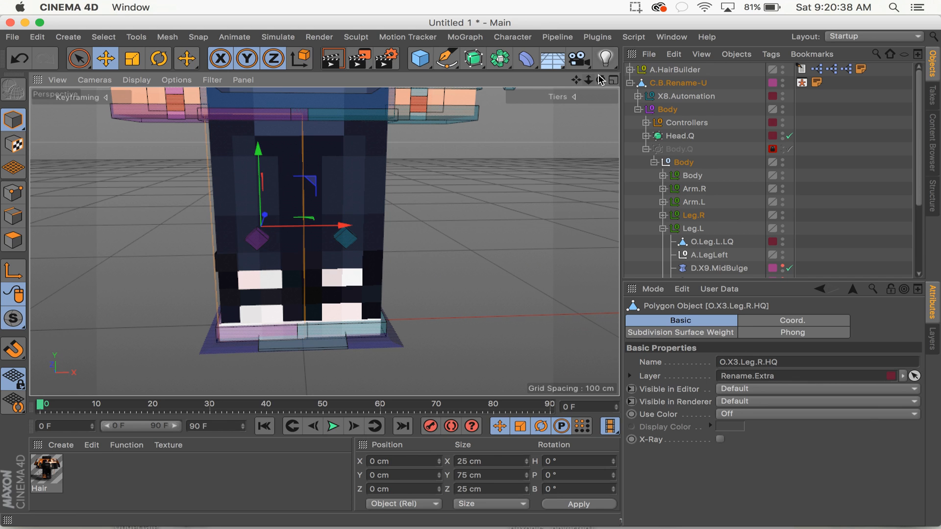
left_click_drag(601, 79, 604, 83)
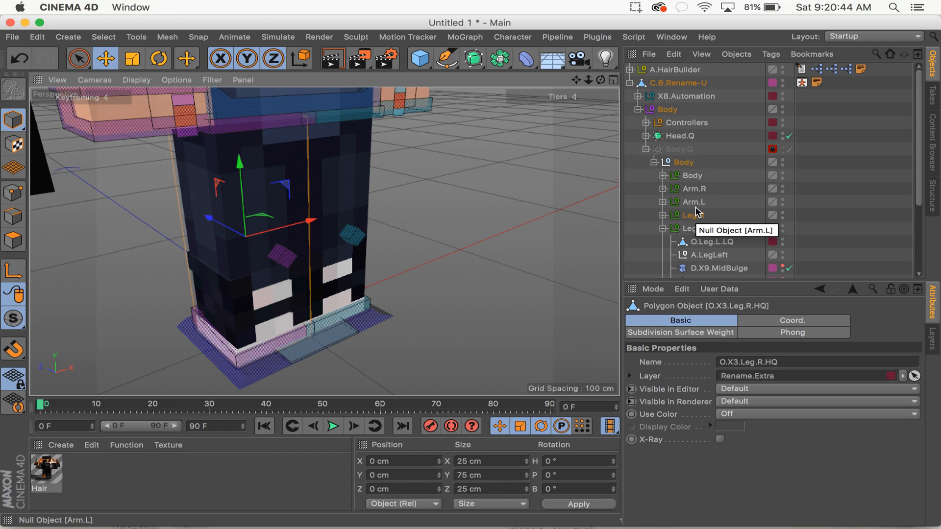
left_click(662, 228)
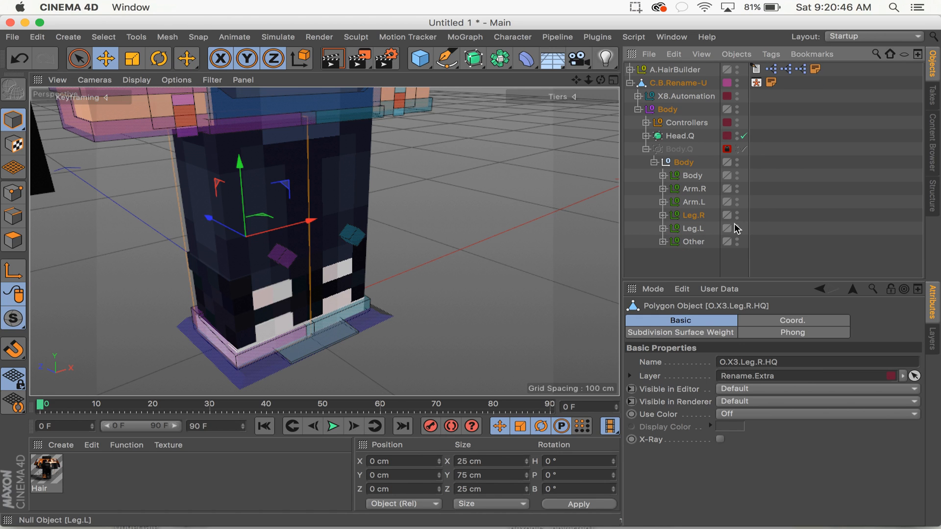
left_click(737, 226)
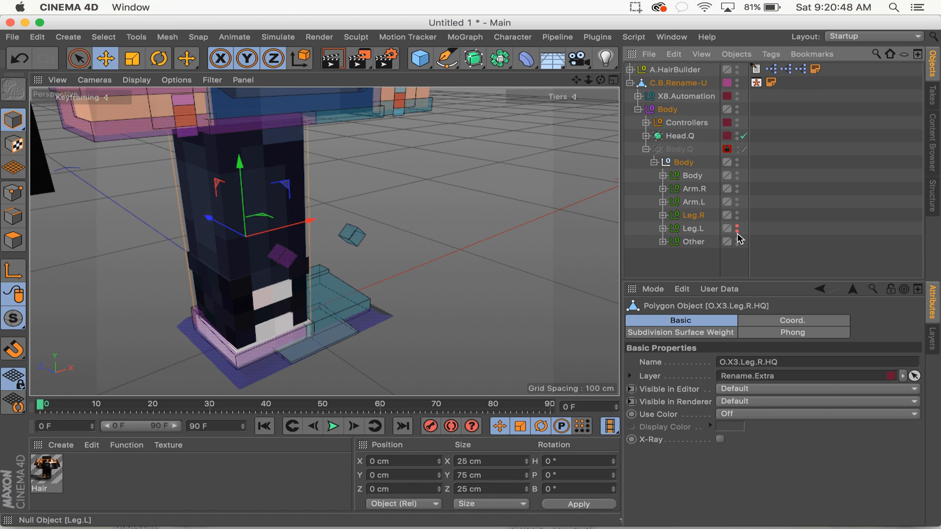
Switch the right leg mesh to polygon editing mode with the Move tool active
left_click(12, 241)
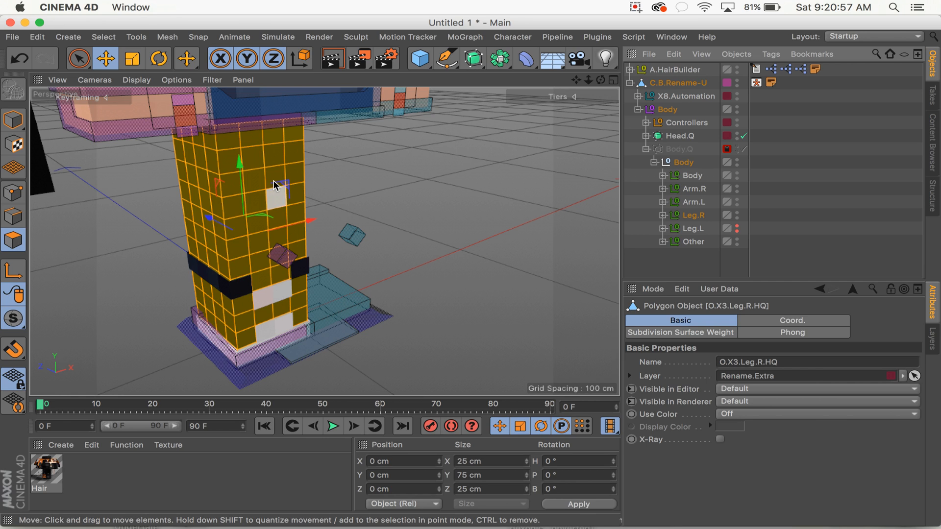
key("e")
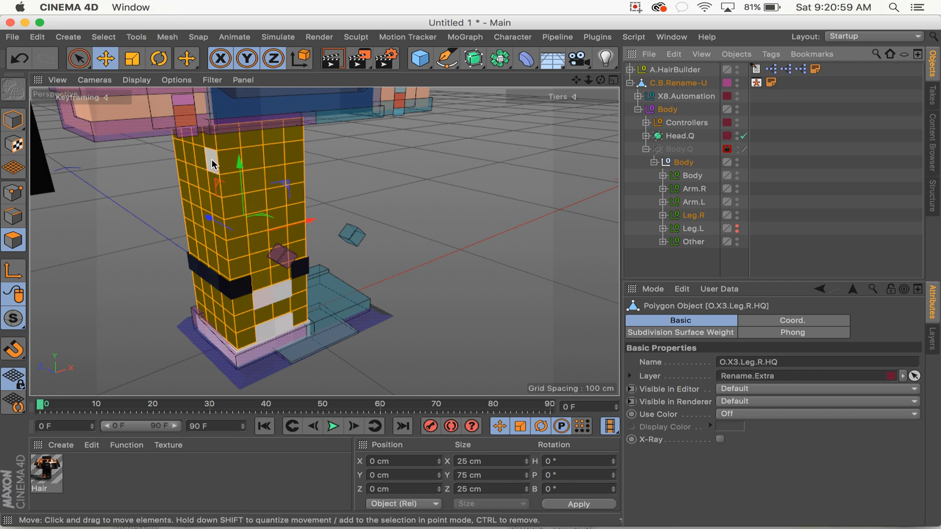
left_click(252, 158)
left_click_drag(254, 205, 259, 239)
left_click(255, 203, "shift")
left_click(236, 208, "shift")
left_click(237, 247, "shift")
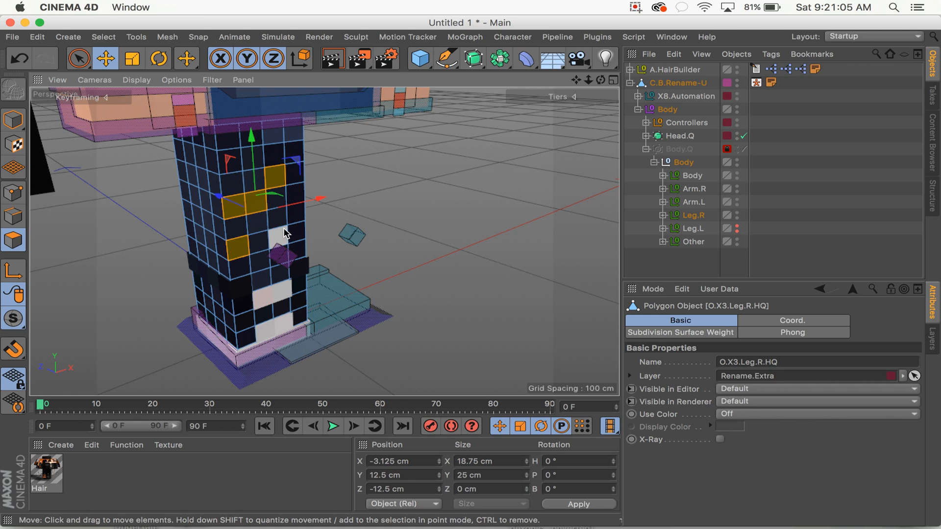
left_click(294, 152, "shift")
left_click(252, 156, "shift")
left_click(228, 159, "shift")
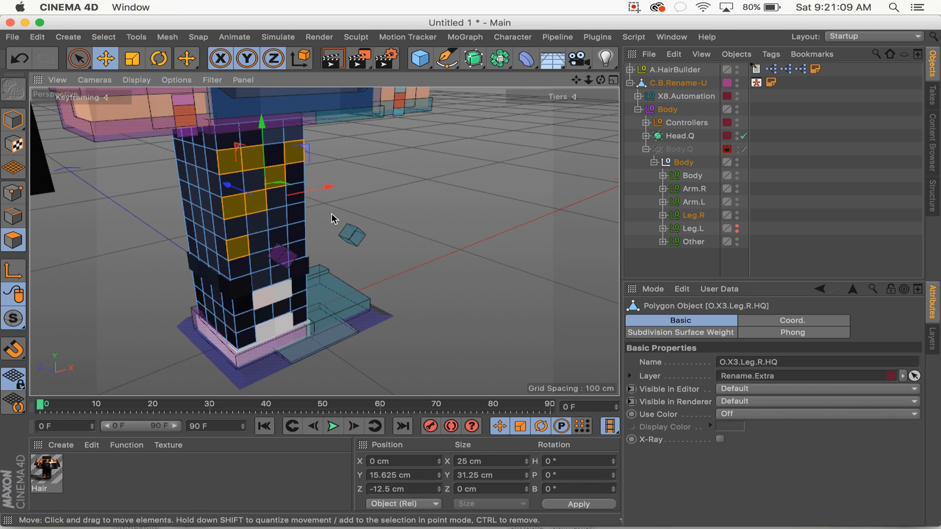
left_click(375, 190)
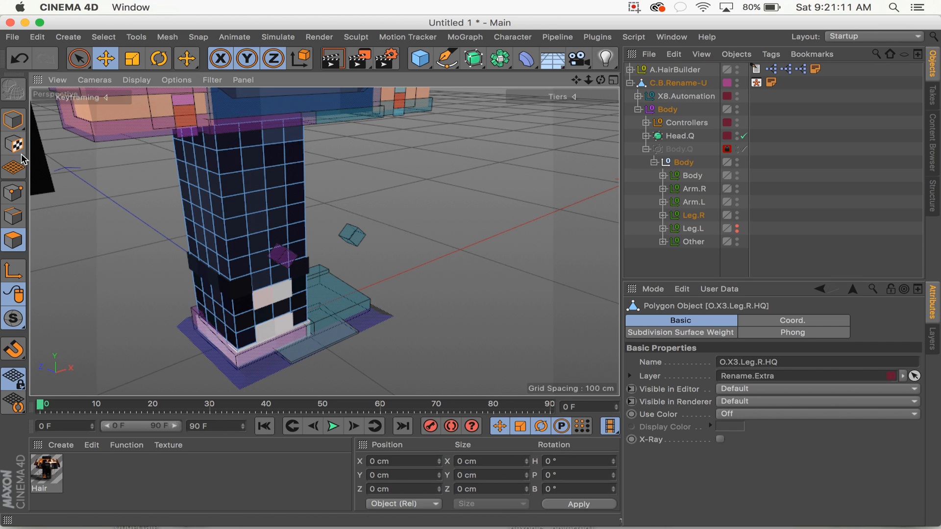
Use Live Selection to select a band of polygons around the upper right leg, excluding the front's uppermost rows
left_click(79, 58)
mouse_move(286, 152)
left_mouse_down()
mouse_move(275, 166)
mouse_move(236, 147)
mouse_move(255, 226)
mouse_move(186, 162)
left_mouse_up()
left_click(279, 185, "shift")
left_click_drag(600, 80, 608, 86)
mouse_move(399, 212)
left_mouse_down()
mouse_move(323, 184)
mouse_move(447, 207)
mouse_move(521, 200)
mouse_move(463, 161)
mouse_move(340, 140)
mouse_move(477, 155)
mouse_move(377, 140)
mouse_move(405, 129)
mouse_move(462, 138)
mouse_move(357, 167)
mouse_move(388, 189)
mouse_move(525, 224)
left_mouse_up()
left_click(573, 97)
left_click_drag(600, 80, 622, 98)
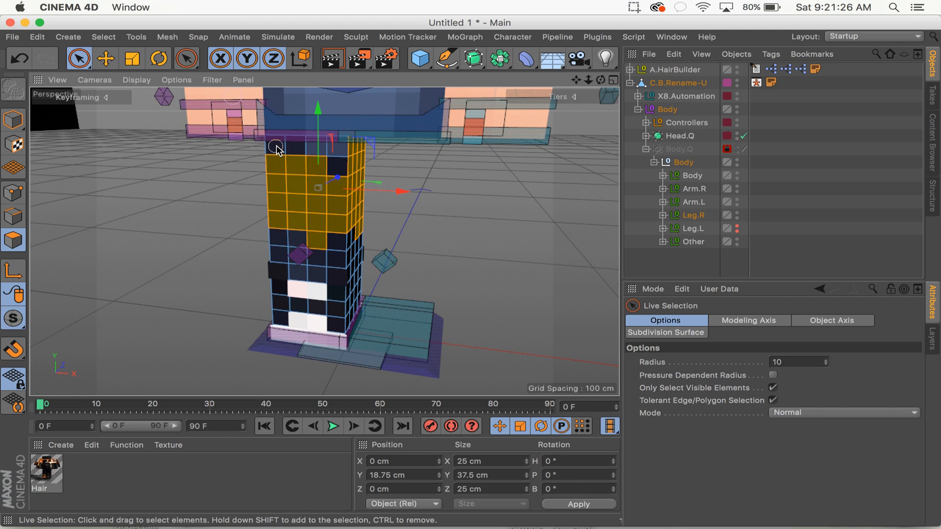
mouse_move(277, 149)
left_mouse_down()
mouse_move(287, 159)
mouse_move(325, 157)
mouse_move(309, 156)
left_mouse_up()
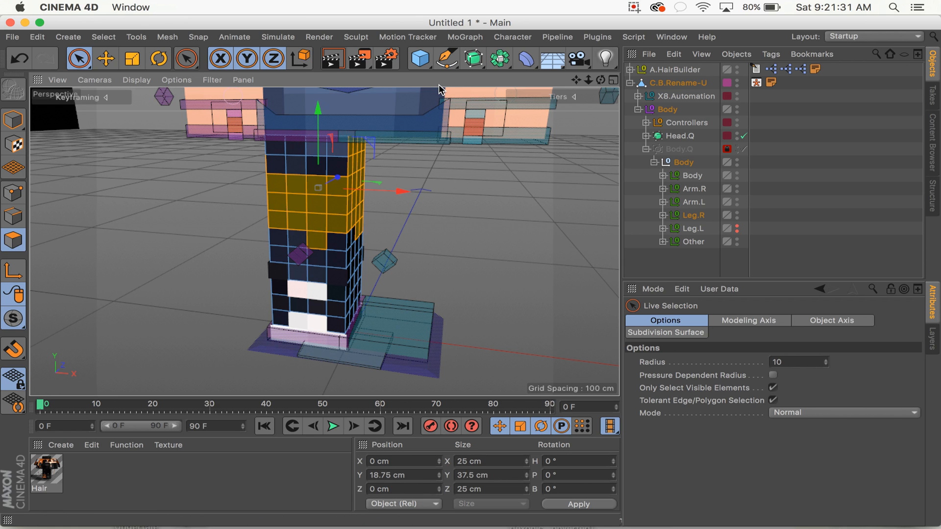
Start the Extrude tool on the selected leg polygons and set its maximum angle to 91°
left_click(136, 37)
mouse_move(234, 37)
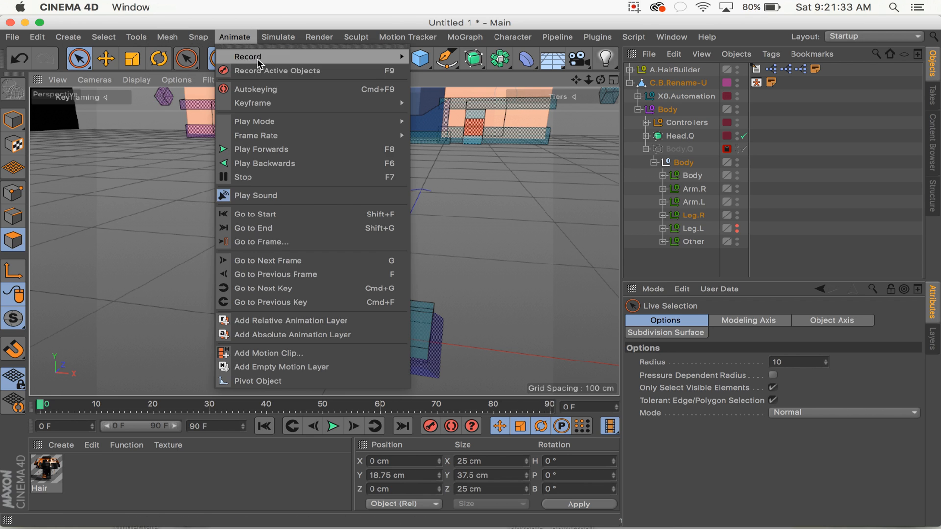
mouse_move(167, 37)
mouse_move(184, 89)
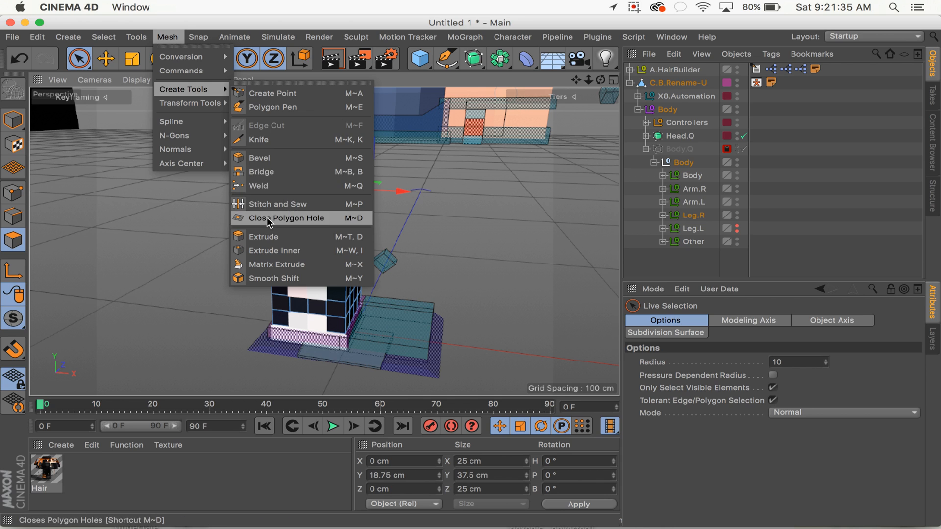
left_click(259, 237)
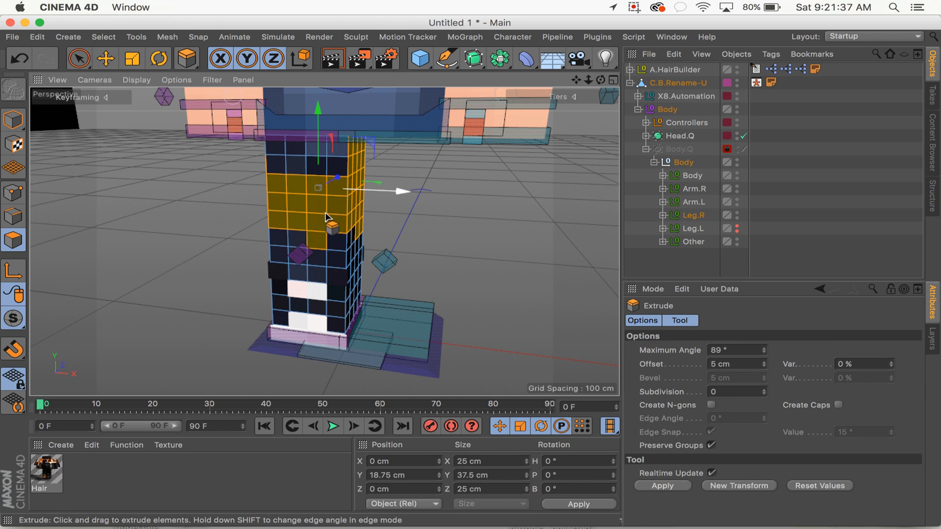
double_click(724, 351)
type("9")
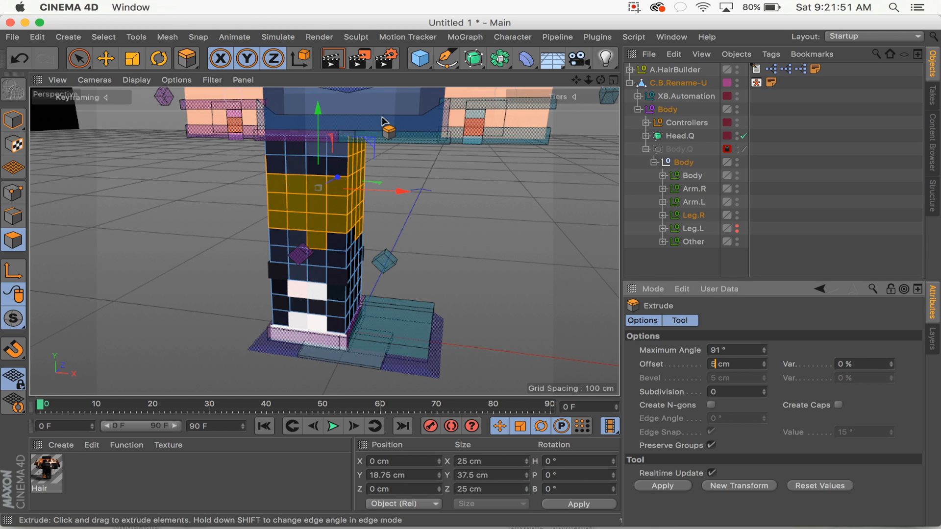
Extrude the selected band of upper leg polygons with an offset of 2 cm
left_click(173, 37)
mouse_move(186, 92)
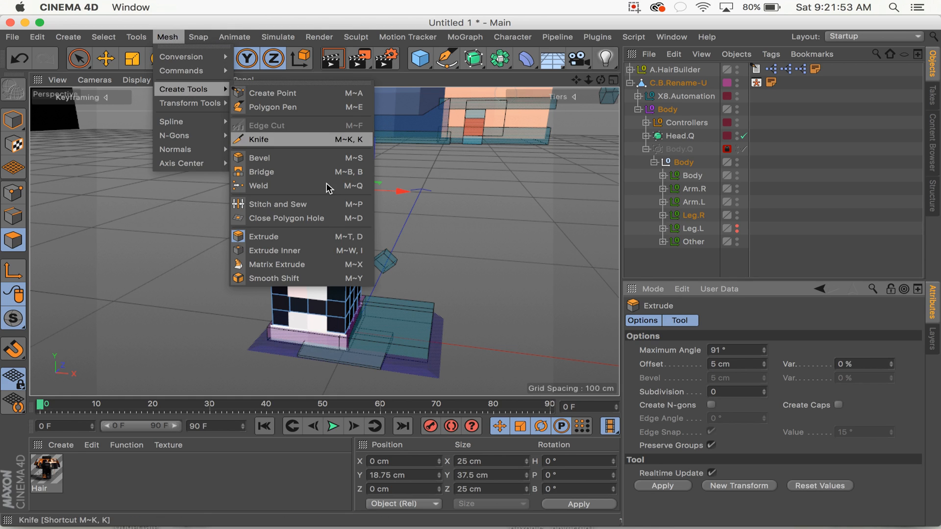
left_click(759, 388)
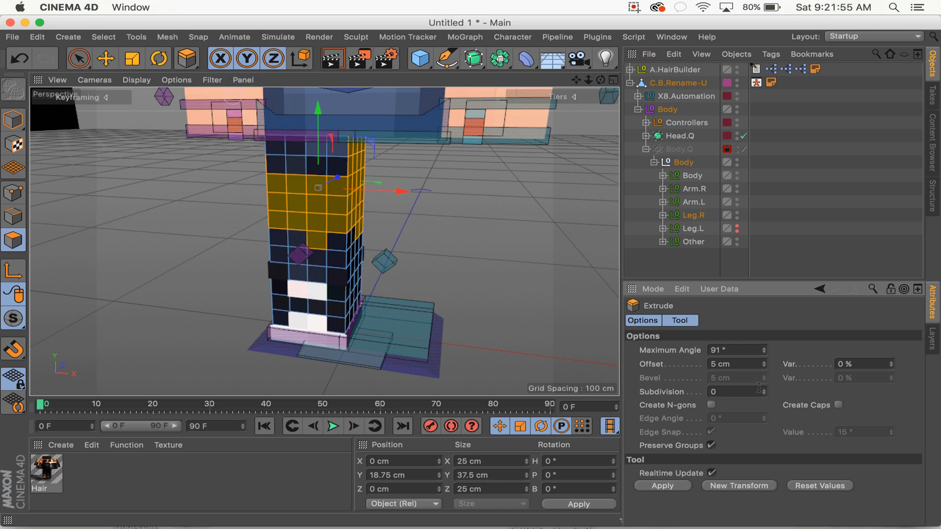
type("89")
left_click(753, 346)
key("Return")
key("Return")
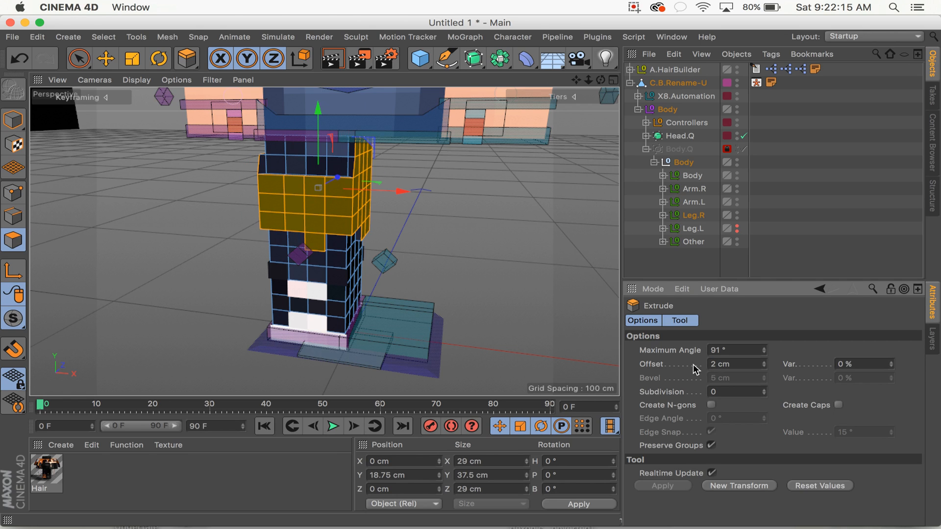
Inspect the extruded band from several angles, undo the extrusion and clear the polygon selection with Live Selection
left_click(574, 96)
mouse_move(324, 241)
left_mouse_down()
mouse_move(441, 241)
mouse_move(324, 241)
left_mouse_up()
left_click_drag(600, 80, 575, 119)
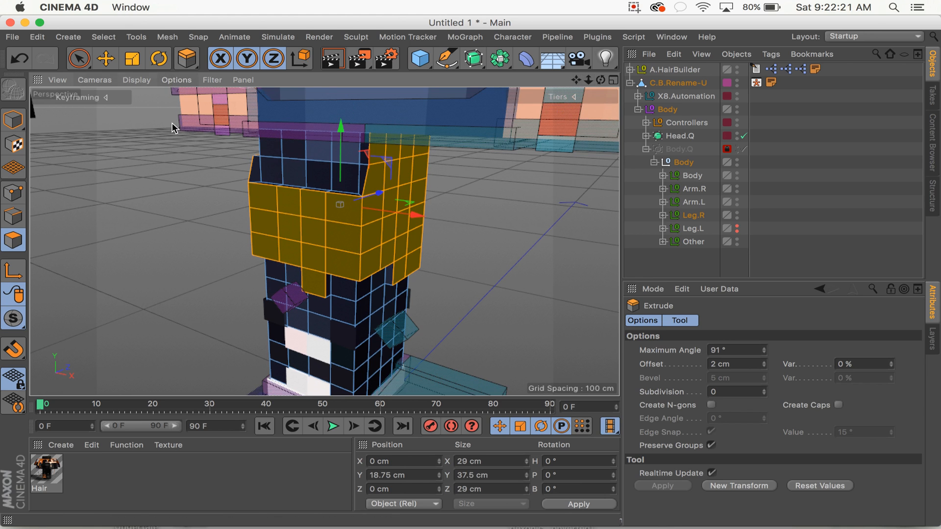
mouse_move(600, 80)
left_mouse_down()
mouse_move(519, 69)
mouse_move(595, 78)
mouse_move(510, 90)
left_mouse_up()
left_click_drag(600, 79, 478, 84)
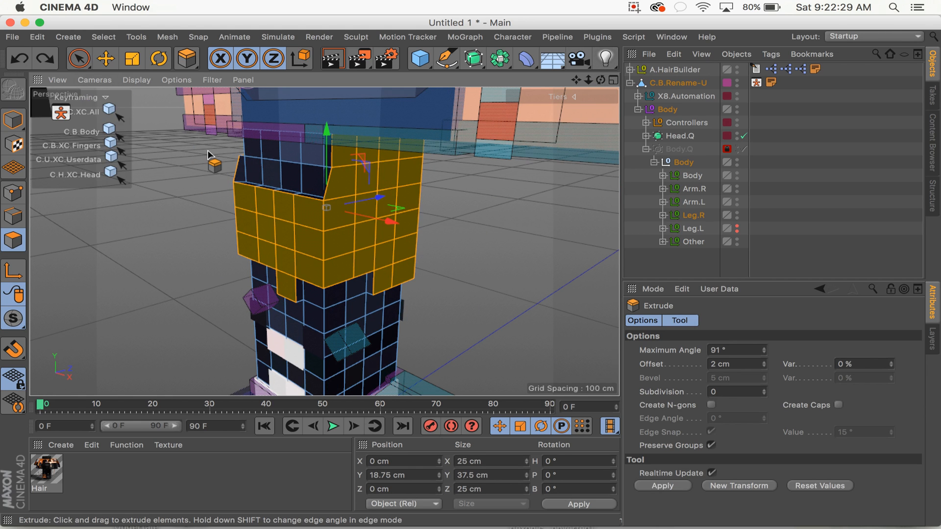
key("super+z")
left_click(78, 59)
left_click(190, 184)
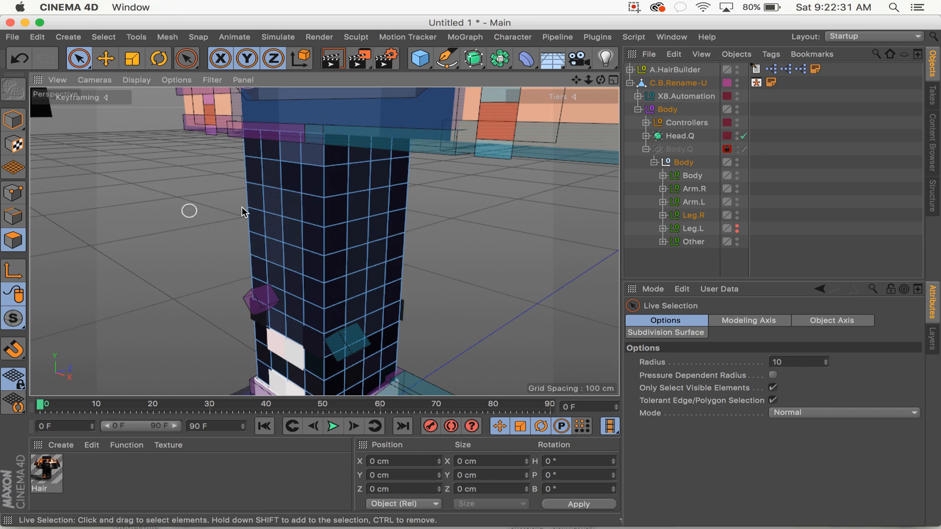
Select the four-by-four block of polygons on the right leg's front face, just below its uppermost row
left_click(256, 178)
mouse_move(260, 191)
left_mouse_down()
mouse_move(295, 252)
mouse_move(288, 185)
left_mouse_up()
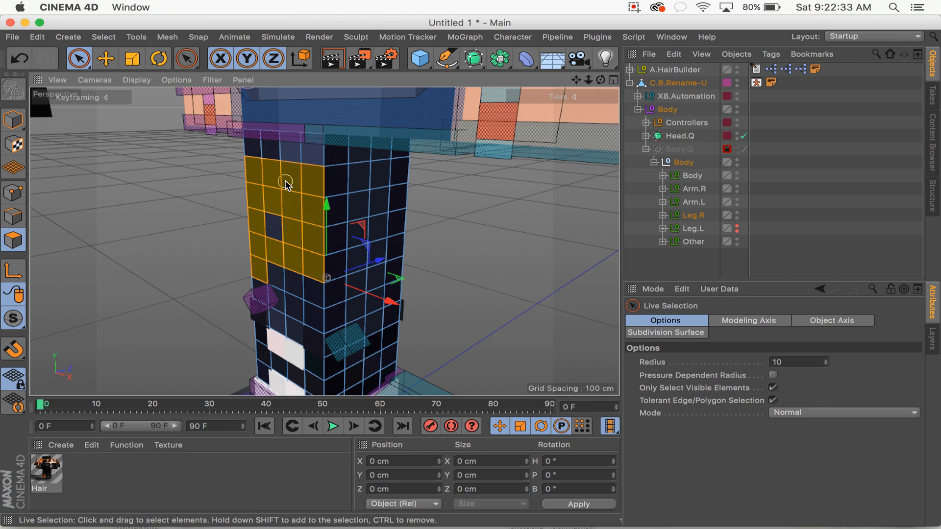
key("super+z")
key("super+z")
key("super+z")
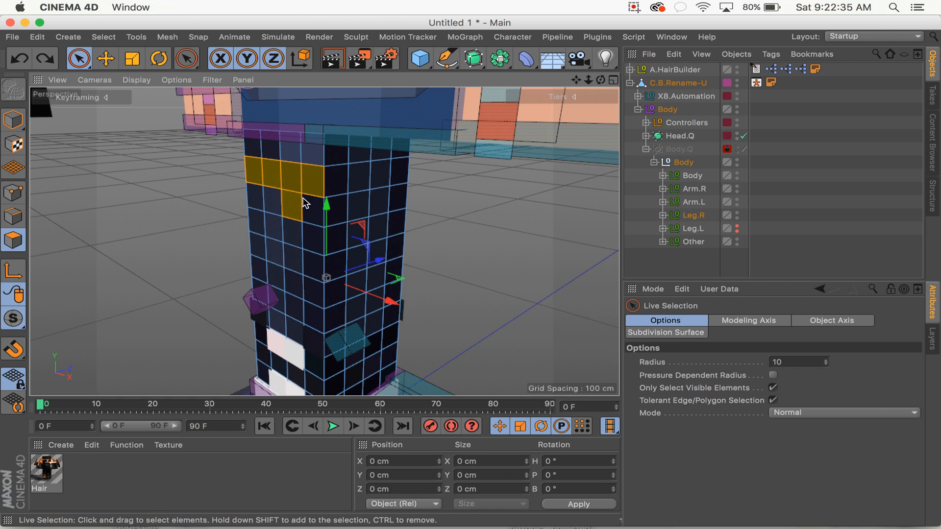
left_click(265, 240)
Extrude the selected front block of the right leg by 2 cm with a 91° maximum angle
left_click(167, 37)
mouse_move(198, 37)
mouse_move(167, 36)
mouse_move(210, 89)
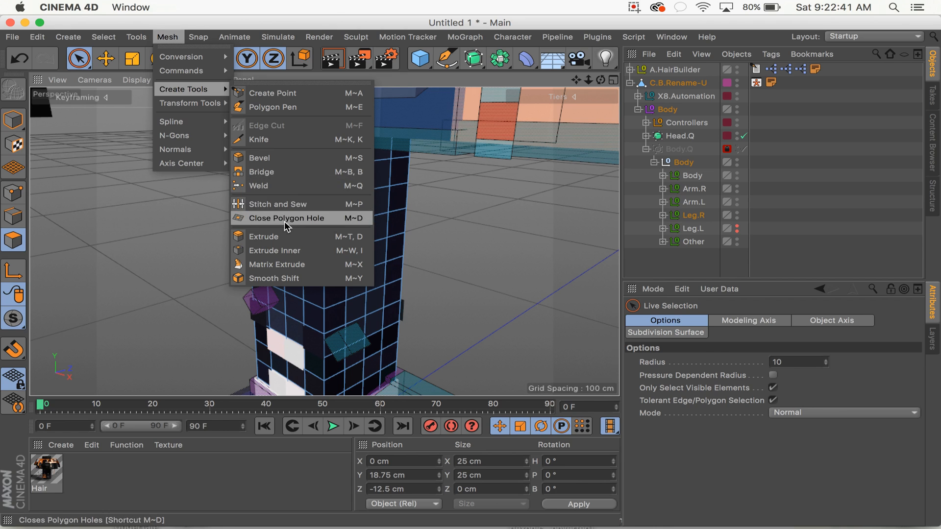
left_click(284, 238)
left_click(663, 486)
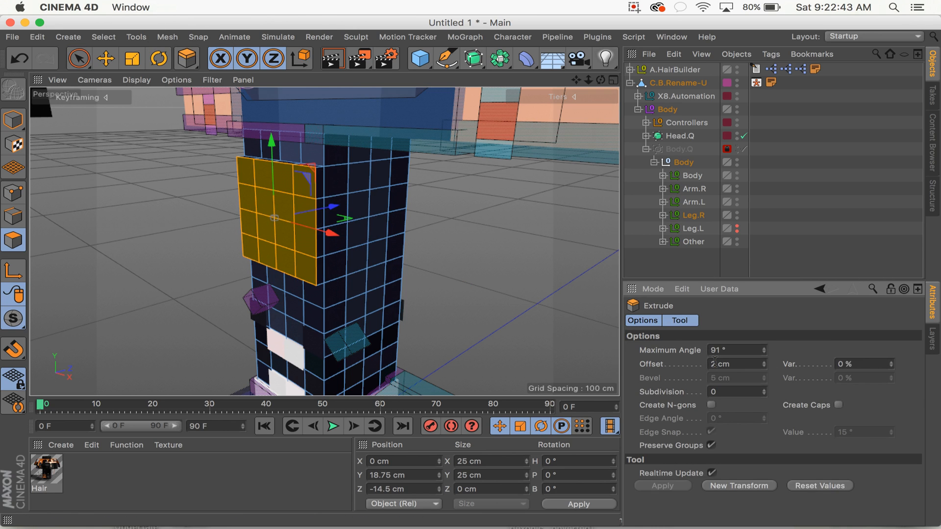
Select the matching block of polygons on the leg's adjacent side face, including the side strip of the front extrusion
left_click(80, 58)
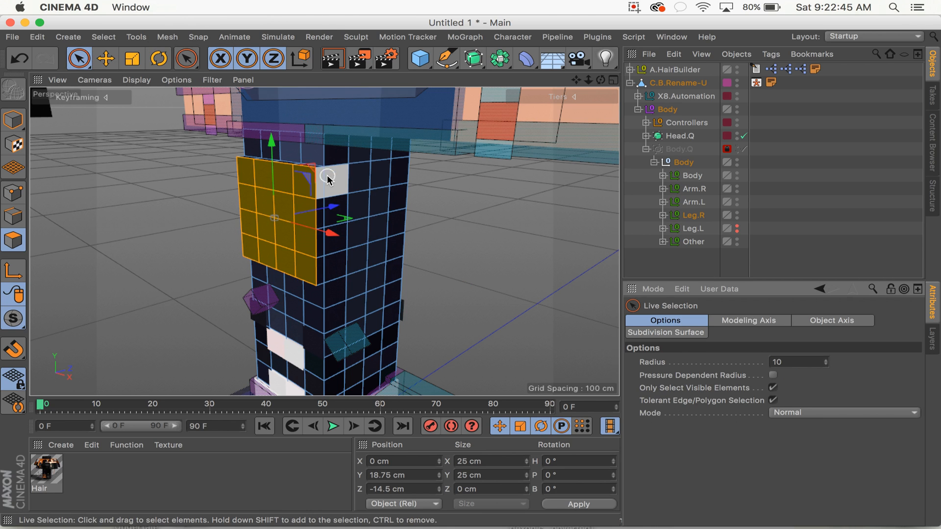
left_click(327, 180)
left_click_drag(291, 181, 289, 196)
left_click_drag(359, 182, 396, 182)
left_click_drag(397, 227, 344, 259)
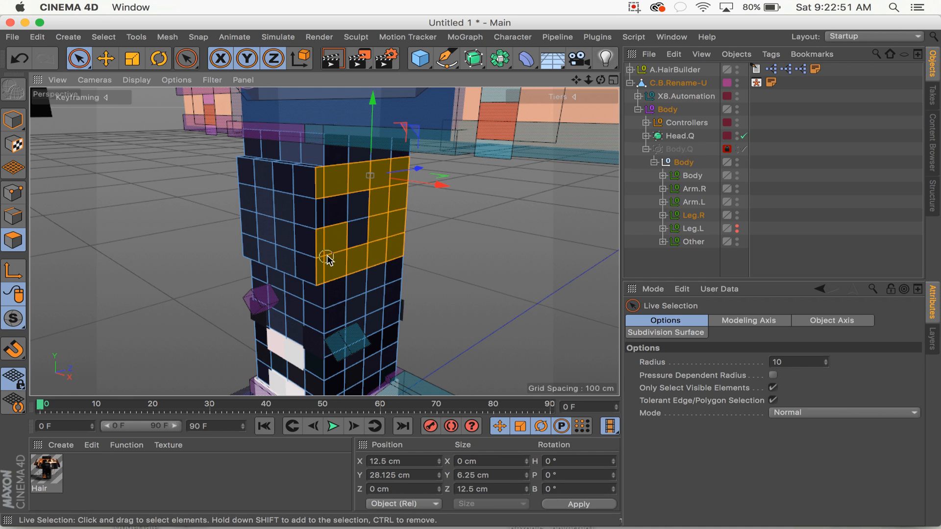
Extrude the selected side block of the right leg by 2 cm with a 91° maximum angle
key("d")
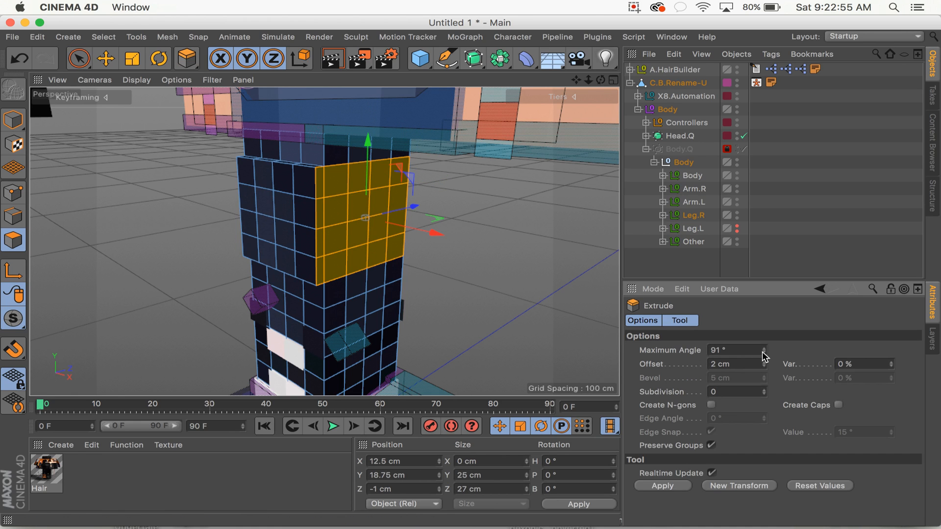
left_click(167, 37)
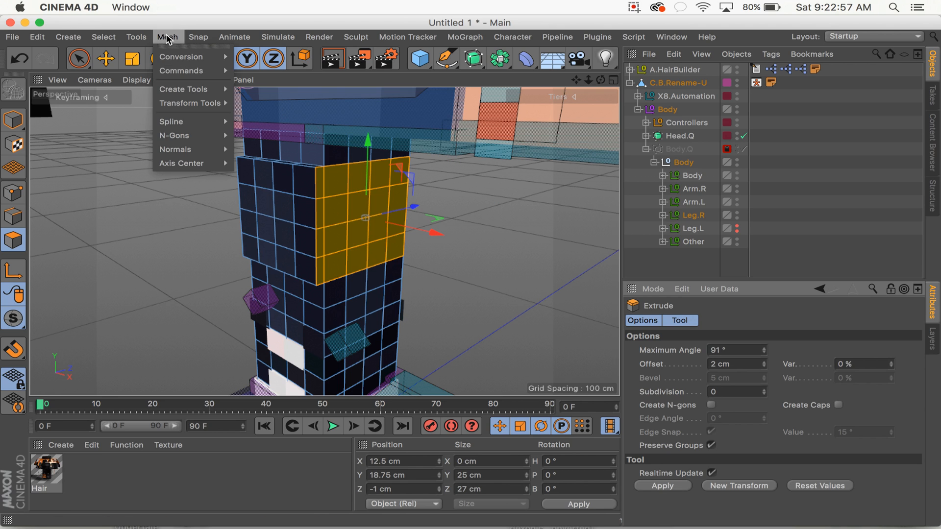
mouse_move(174, 73)
mouse_move(182, 89)
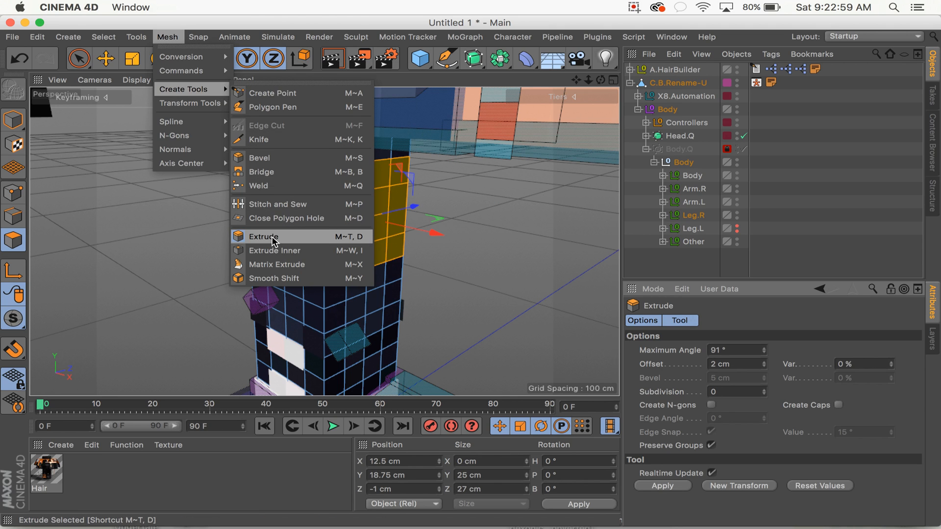
left_click(263, 236)
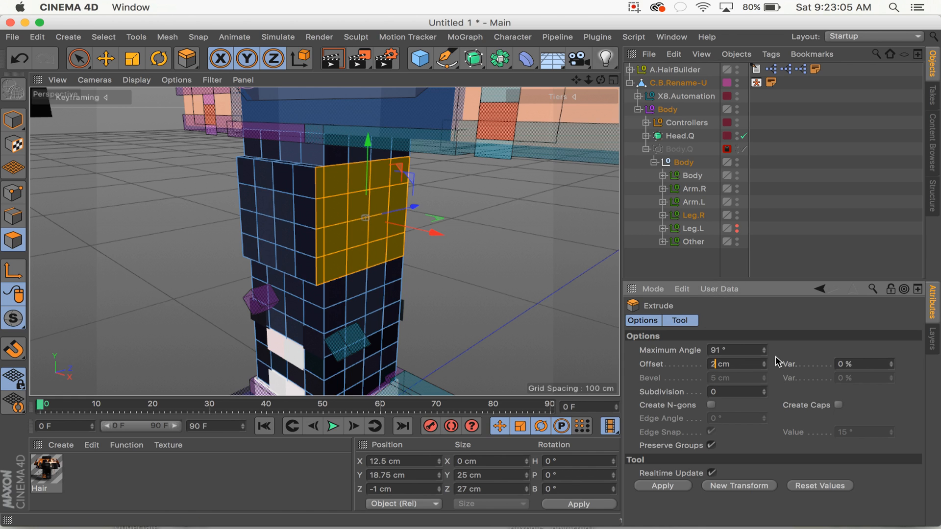
key("Return")
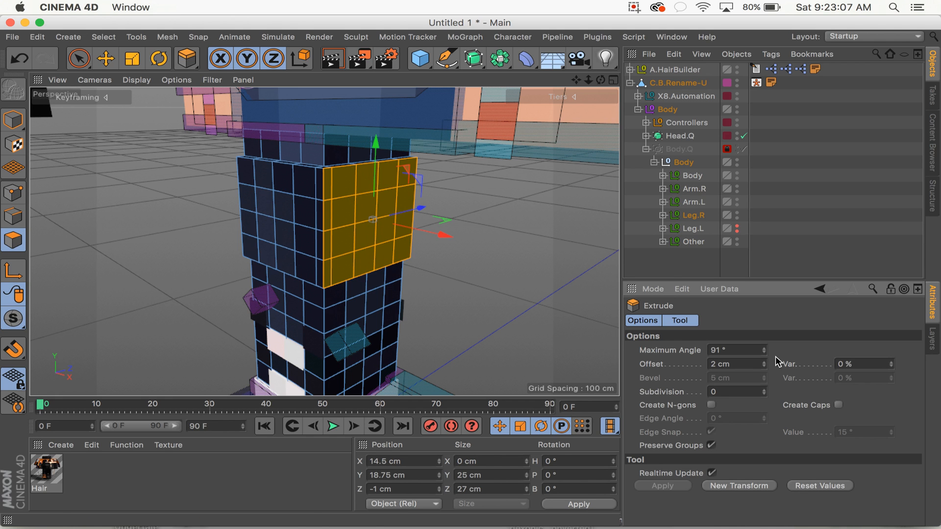
Expand the Body group in the rig hierarchy and select its O.X3.Body.HQ mesh
left_click_drag(600, 80, 471, 93)
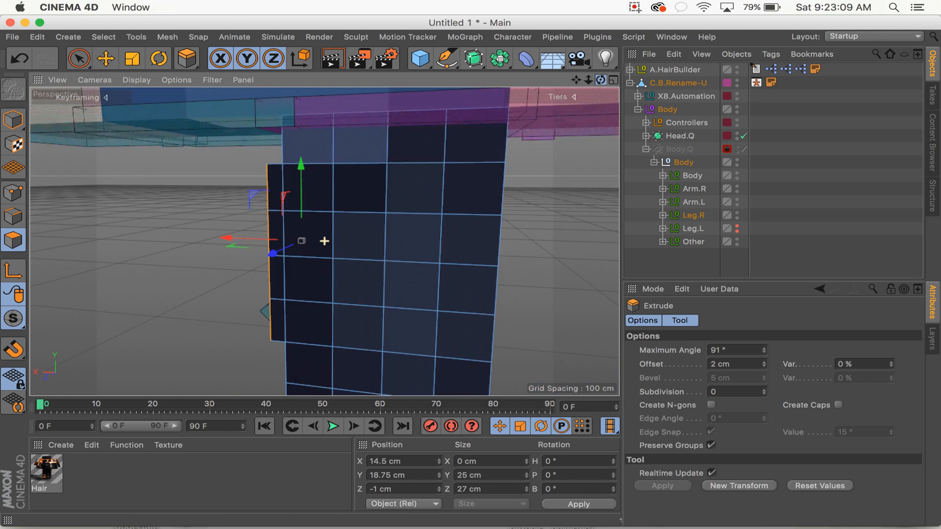
scroll(324, 241, "down", 10)
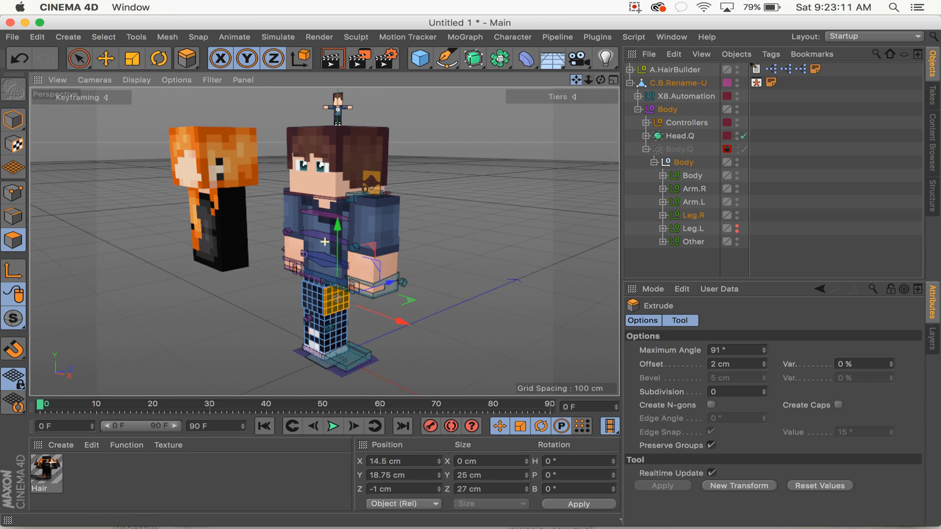
left_click(691, 176)
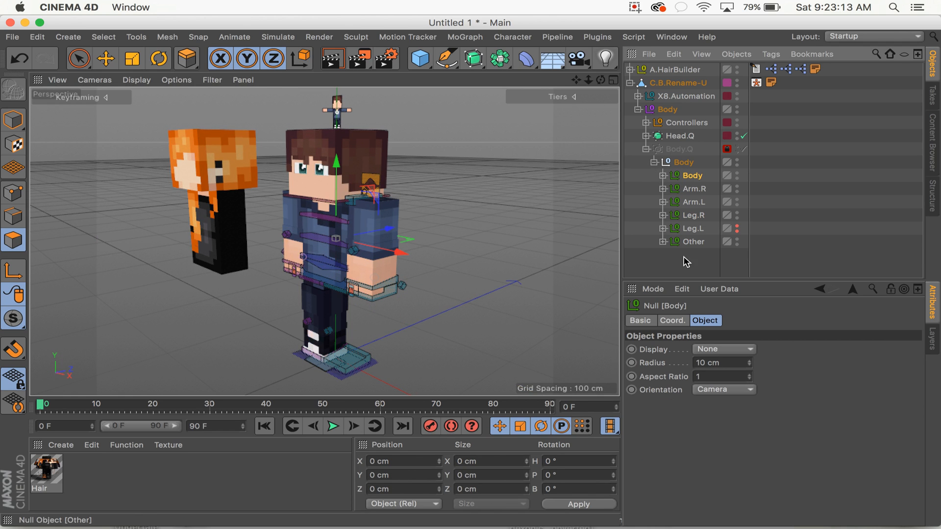
left_click(663, 175)
left_click(705, 189)
Select the character's left arm mesh in model mode and switch it to polygon editing mode
left_click(106, 97)
left_click(14, 121)
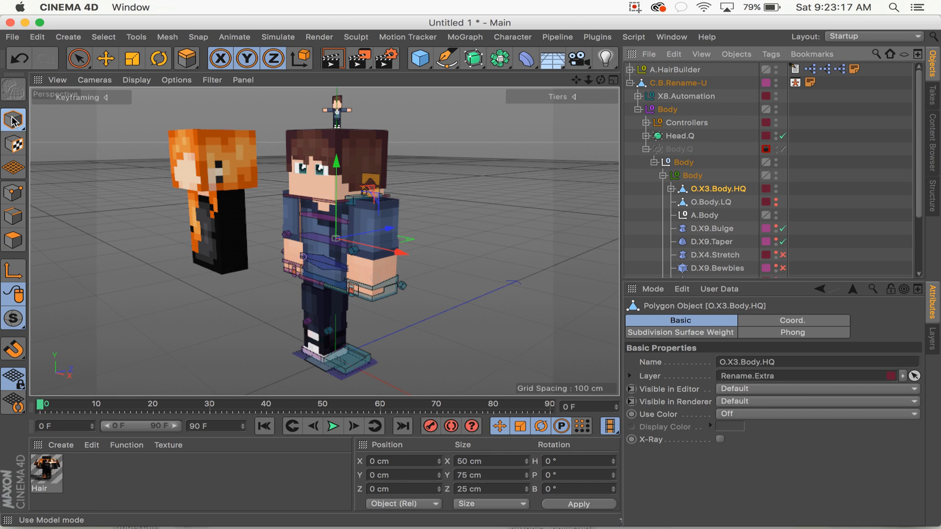
left_click(104, 58)
left_click(375, 222)
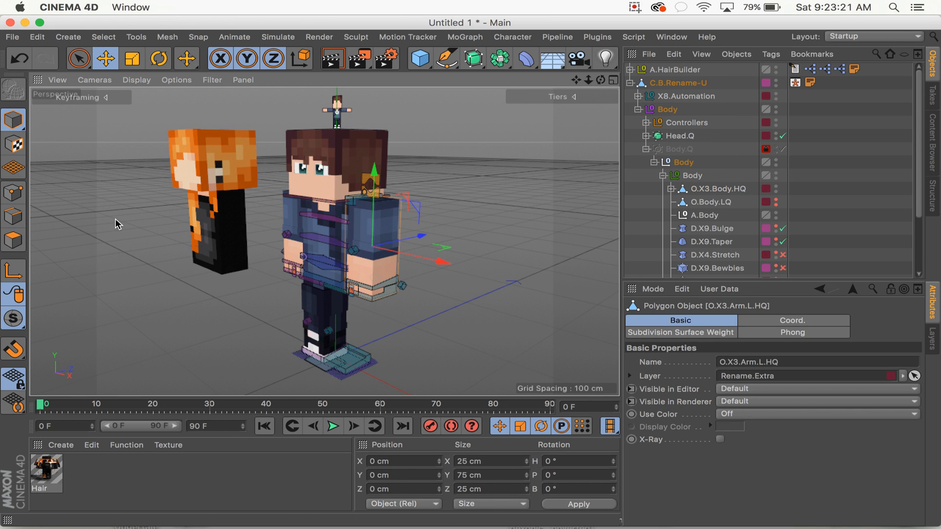
left_click(15, 239)
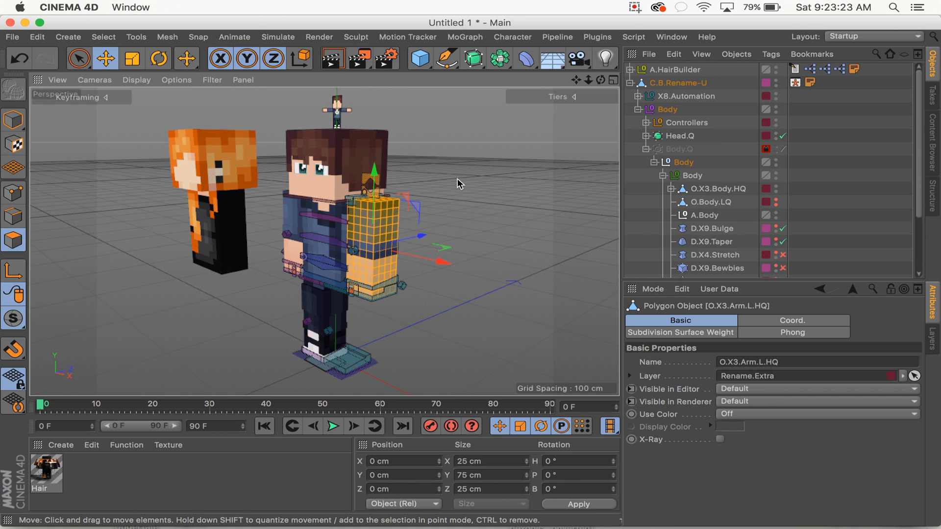
Collapse the Body group and make the Leg.L group visible again in the editor and the renderer
left_click(663, 176)
left_click(738, 227)
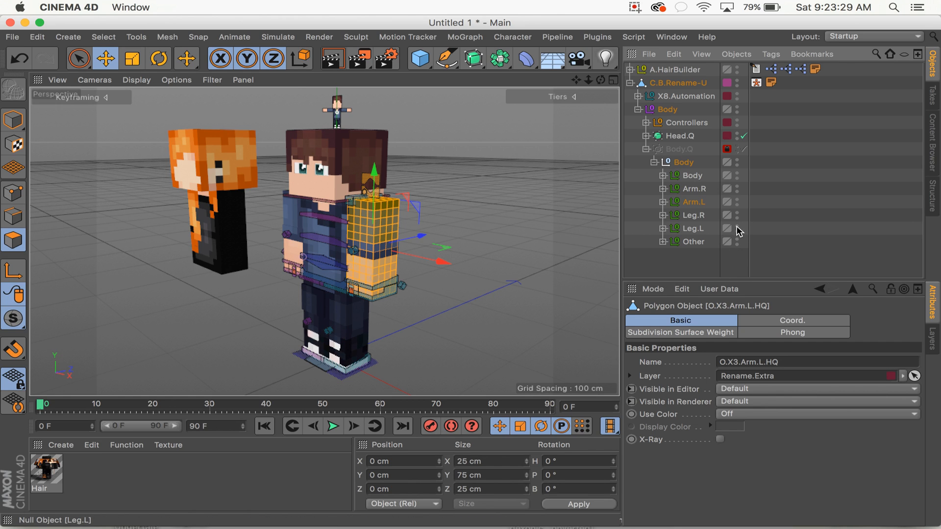
Inspect the finished character's raised clothing details from several angles and up close, and look through the mesh creation tools
mouse_move(587, 80)
left_mouse_down()
mouse_move(607, 80)
mouse_move(589, 80)
mouse_move(600, 84)
left_mouse_up()
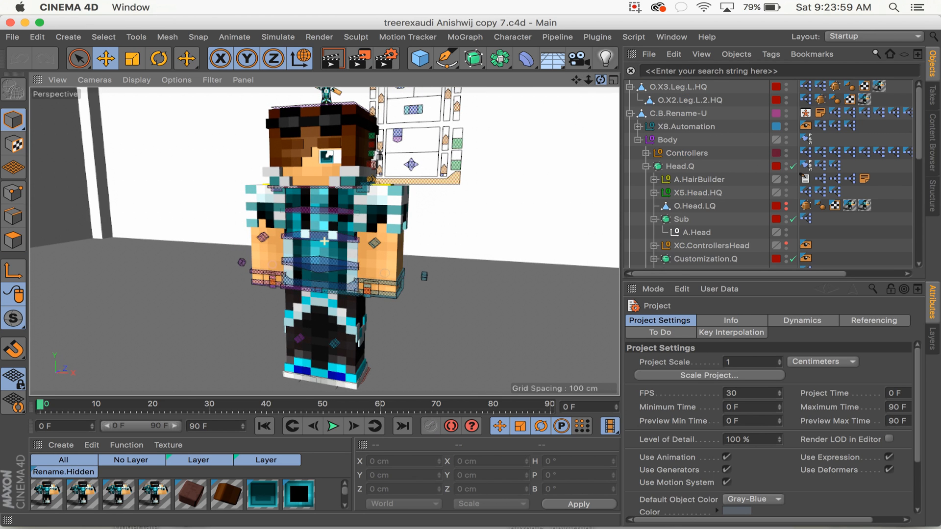
mouse_move(601, 80)
left_mouse_down()
mouse_move(577, 76)
mouse_move(600, 68)
mouse_move(590, 83)
mouse_move(604, 80)
left_mouse_up()
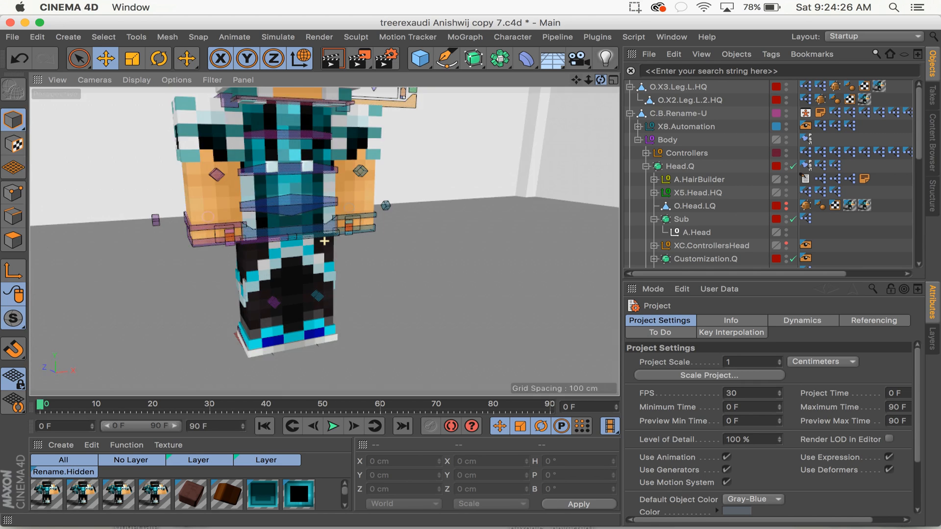
left_click_drag(600, 80, 572, 206)
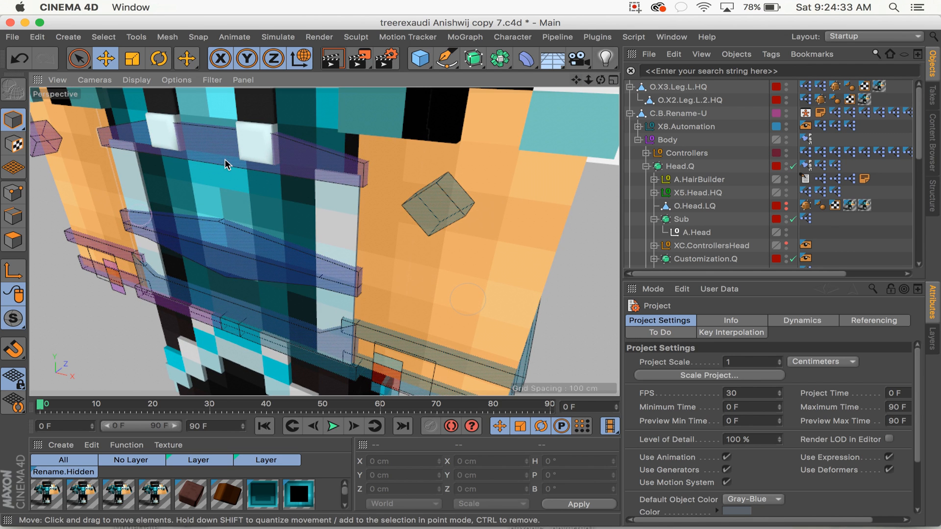
left_click(167, 37)
mouse_move(189, 95)
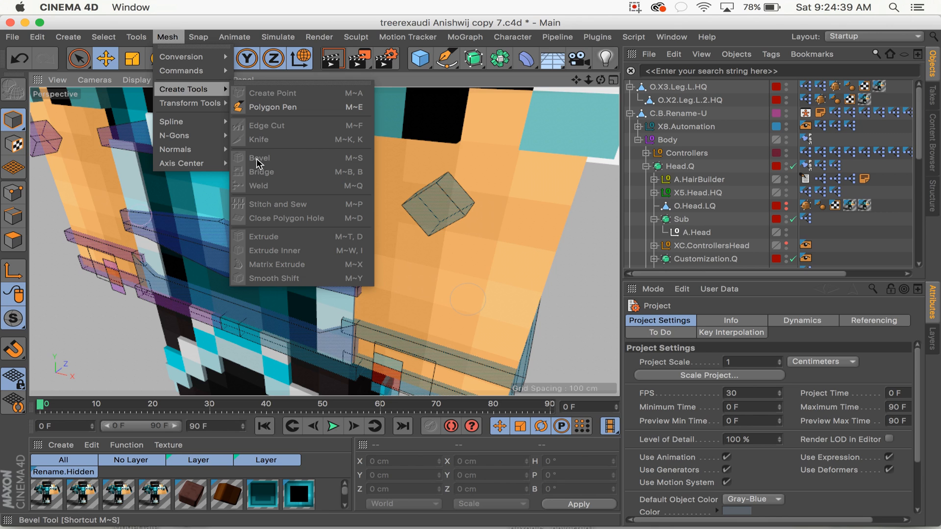
left_click(553, 238)
Expand the Leg.L group under Body.Q in the rig hierarchy and select its O.X3.Leg.L.HQ mesh
mouse_move(588, 80)
left_mouse_down()
mouse_move(544, 80)
mouse_move(606, 80)
mouse_move(570, 81)
left_mouse_up()
scroll(676, 226, "down", 10)
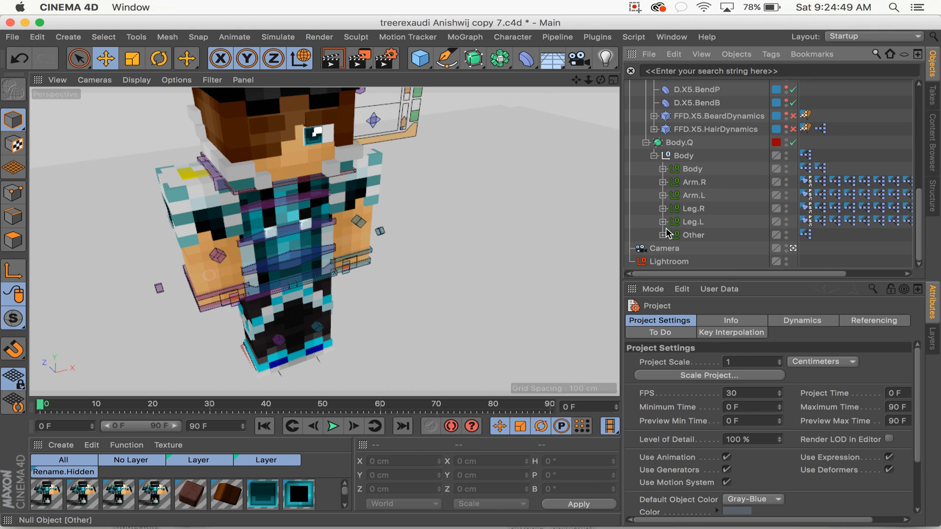
left_click(662, 223)
left_click(709, 235)
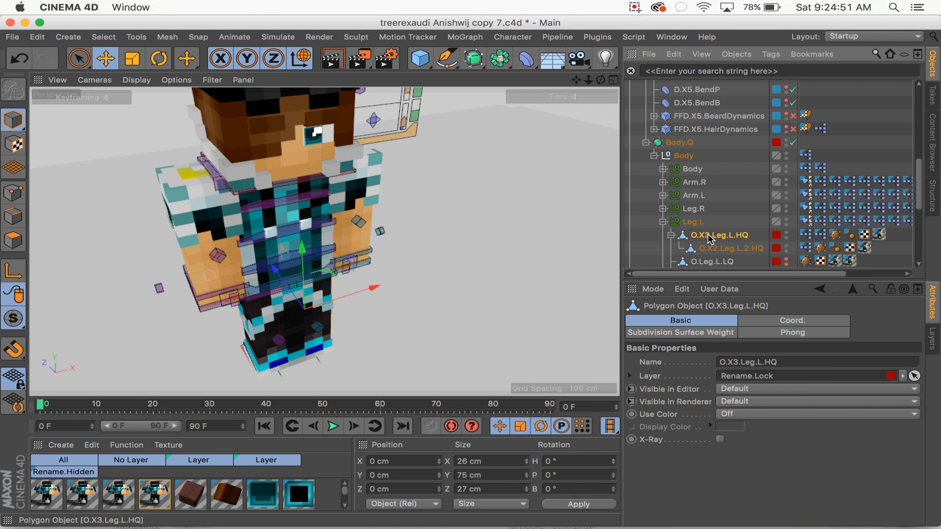
Cut and paste the selected left leg mesh within the hierarchy, and collapse the Leg.L, Body and Body.Q groups
key("super+x")
key("super+v")
left_click_drag(718, 131, 692, 146)
left_click(662, 113)
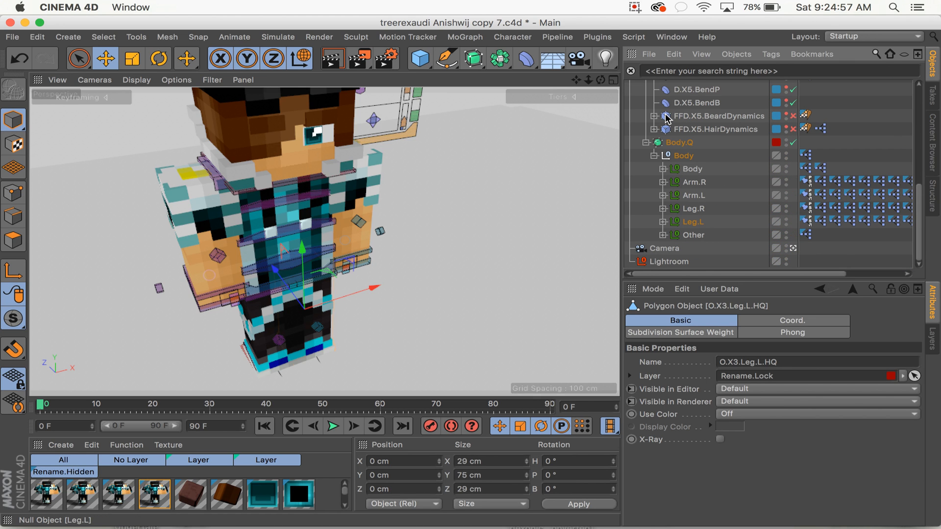
left_click(653, 156)
left_click(646, 221)
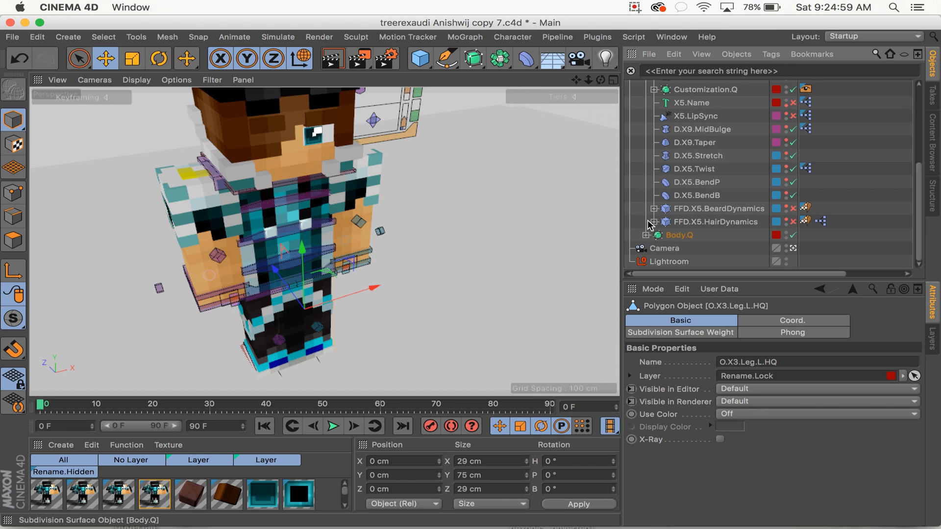
Pose the left foot by rotating its controller to about 15° heading and shifting it to about 1.2 cm along X
left_click_drag(588, 79, 592, 80)
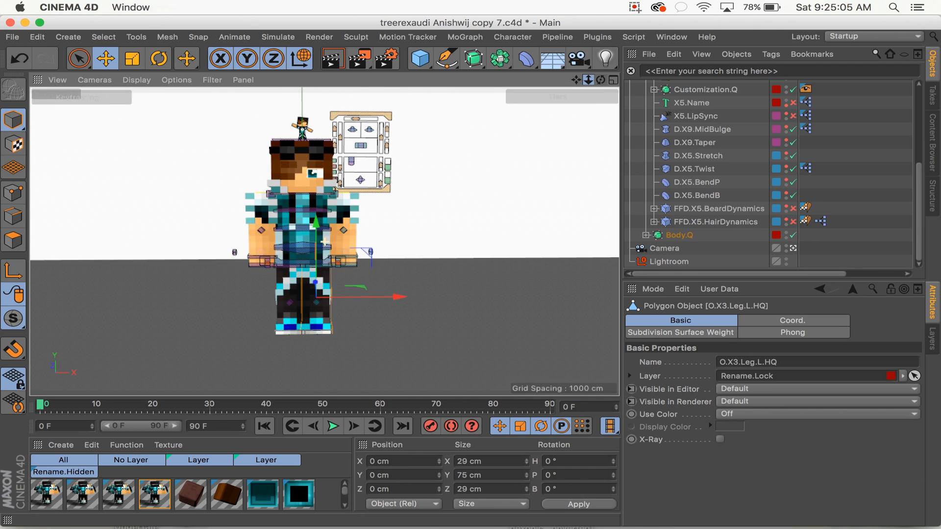
left_click(342, 352)
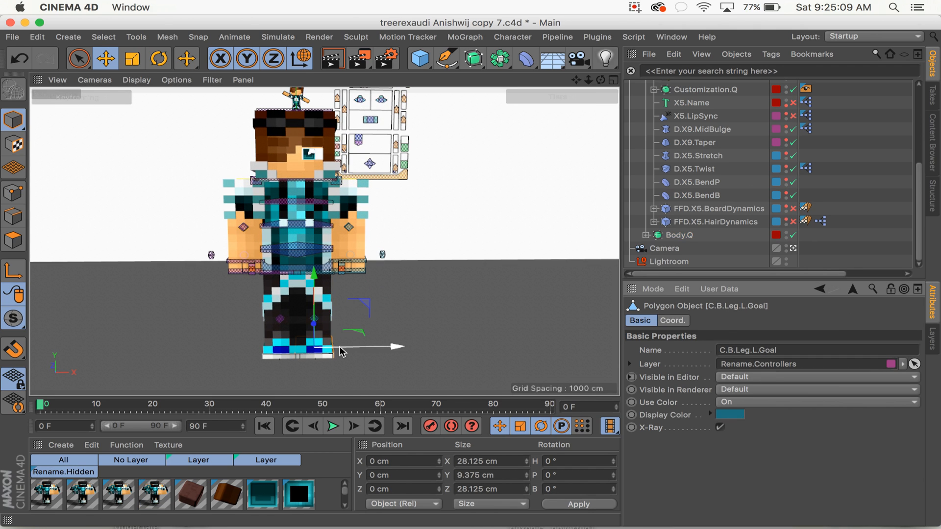
left_click_drag(343, 351, 323, 373)
left_click(166, 61)
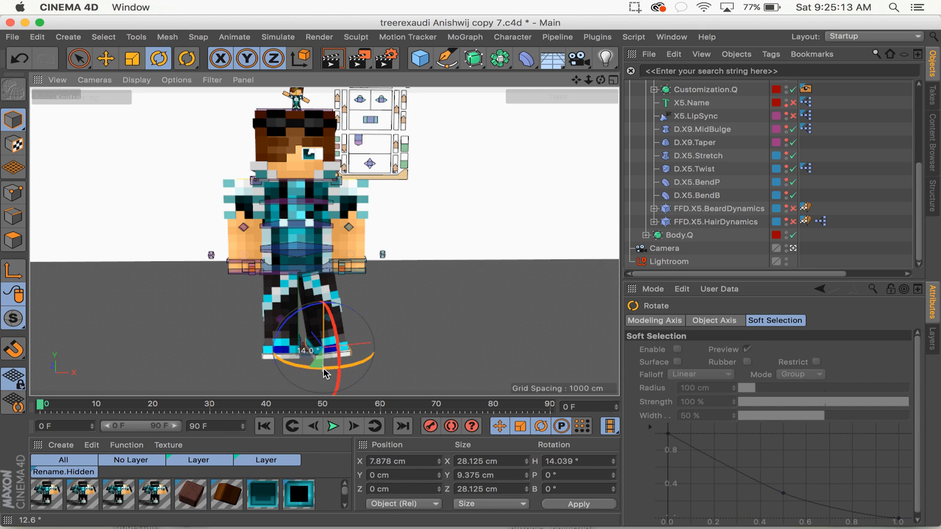
key("e")
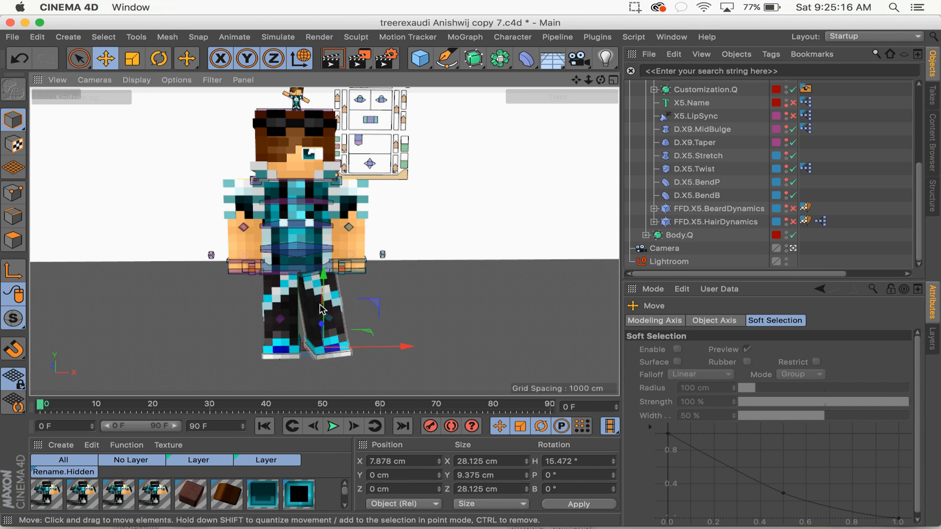
left_click_drag(346, 345, 306, 347)
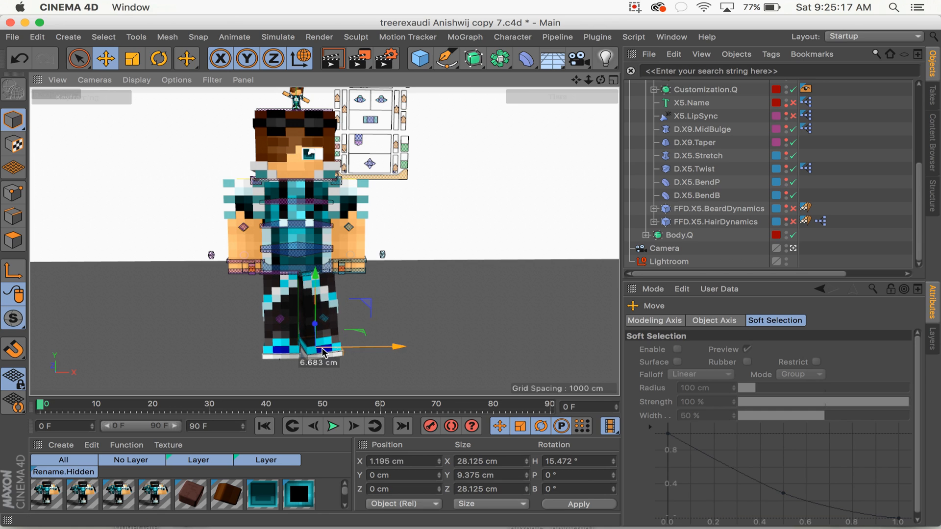
Rotate the character's right foot controller outward around its vertical axis
left_click(289, 361)
left_click(294, 365)
key("r")
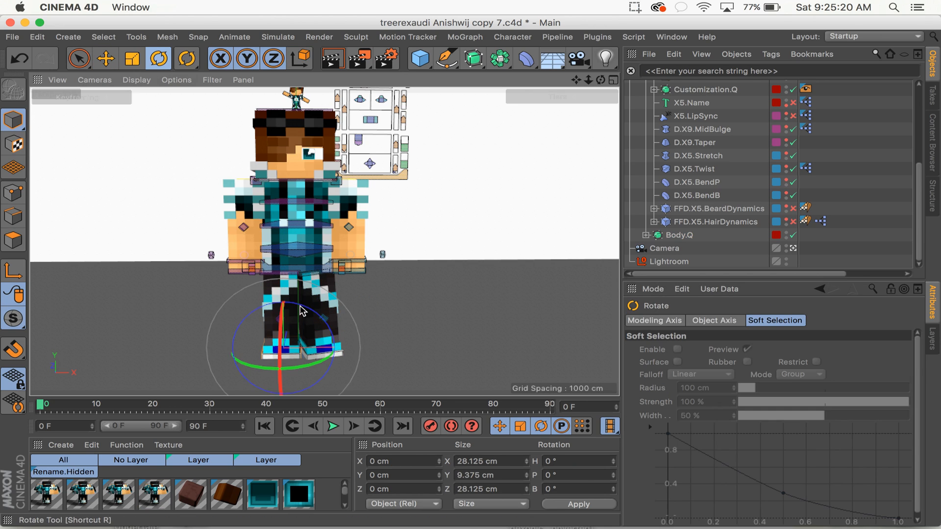
left_click_drag(297, 369, 279, 376)
left_click_drag(577, 80, 576, 80)
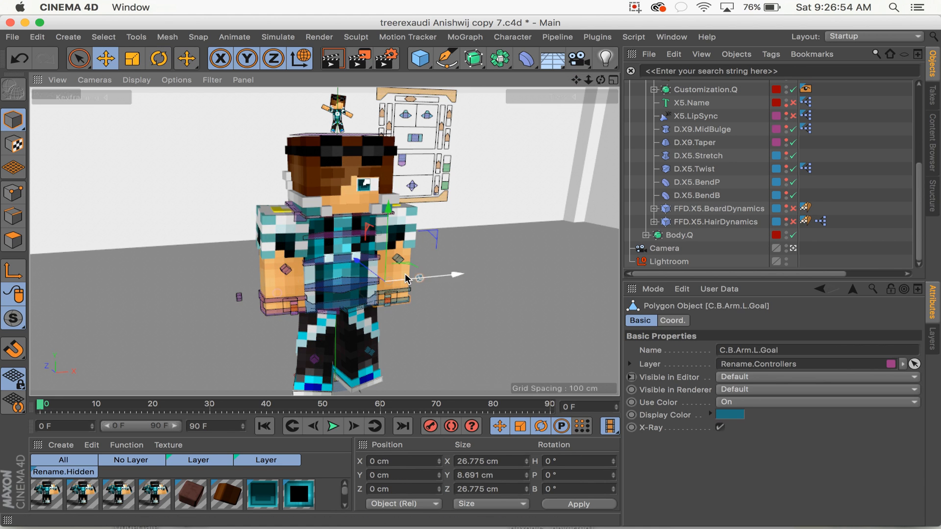
Move the left arm controller to about 2.4 cm along X and 2 cm along Z
left_click_drag(392, 267, 385, 271)
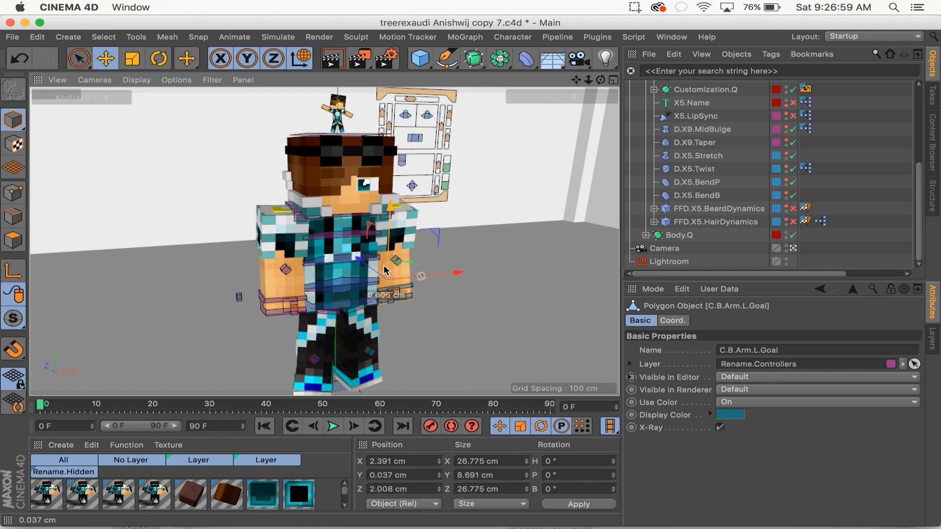
Select the character's head controller and activate the Rotate tool
left_click(338, 161)
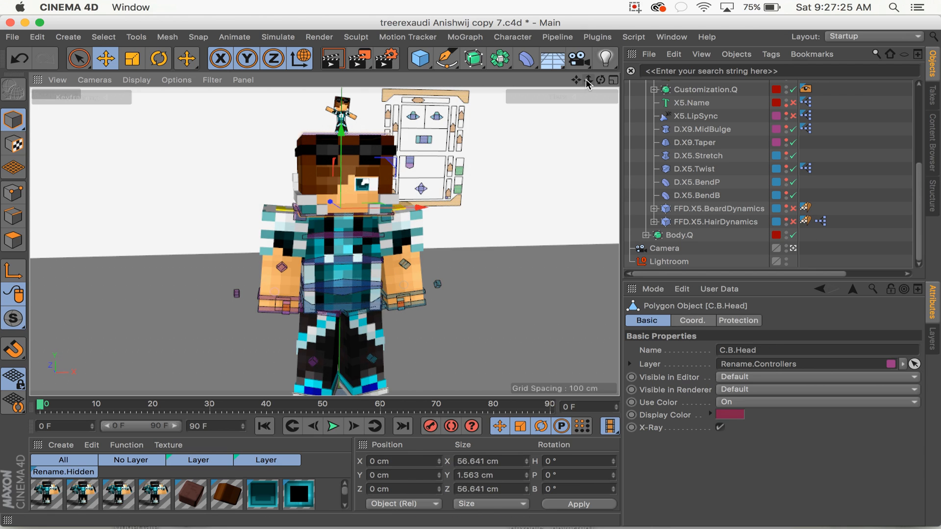
mouse_move(588, 80)
left_mouse_down()
mouse_move(574, 3)
mouse_move(558, 11)
mouse_move(557, 72)
mouse_move(578, 85)
mouse_move(662, 80)
mouse_move(529, 80)
mouse_move(622, 81)
mouse_move(578, 86)
left_mouse_up()
left_click(157, 59)
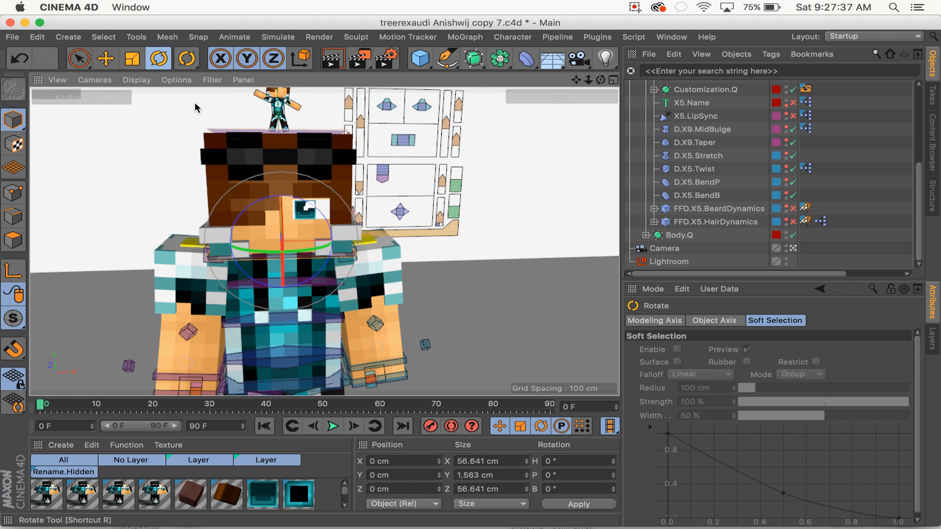
left_click(444, 231)
left_click_drag(446, 231, 377, 205)
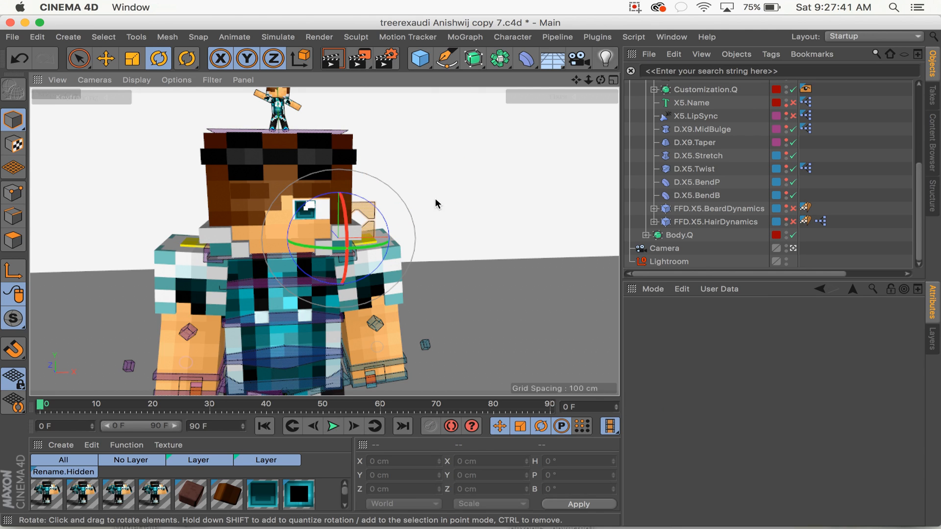
key("super+z")
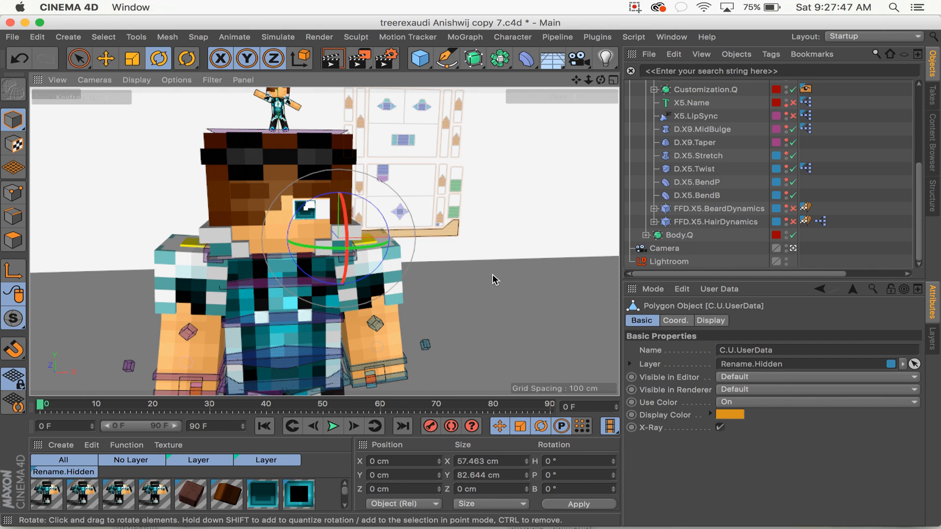
Rotate the head controller to about 18° heading, -9° pitch and -1.5° bank
left_click(281, 255)
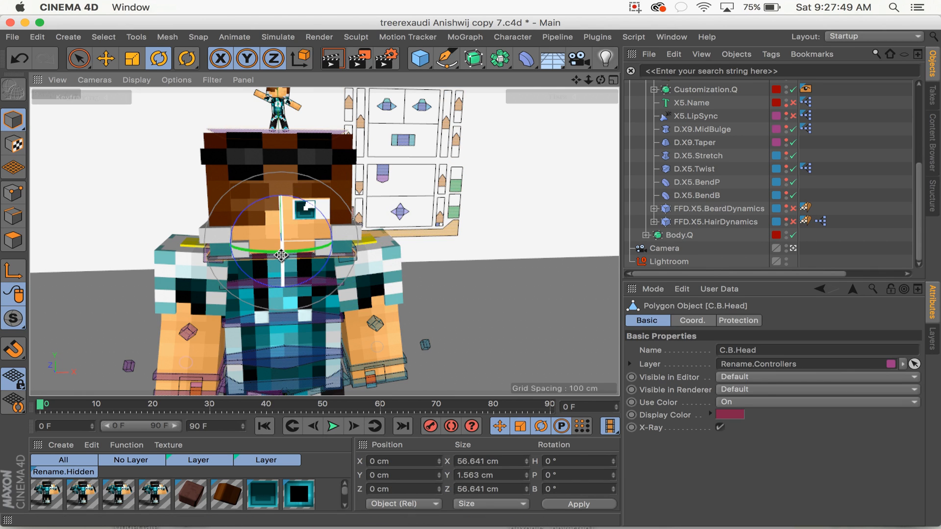
left_click_drag(289, 235, 300, 241)
left_click(306, 227)
left_click(472, 292)
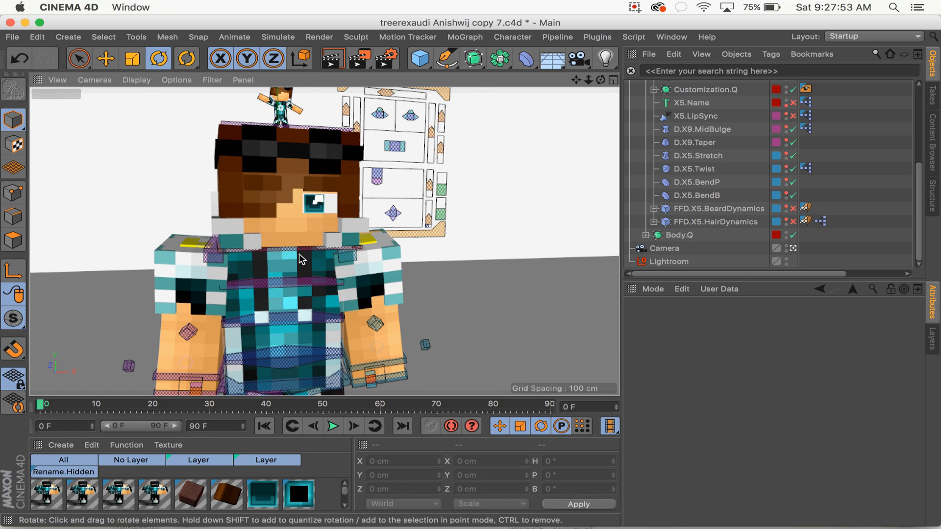
left_click(296, 250)
left_click_drag(307, 223, 315, 216)
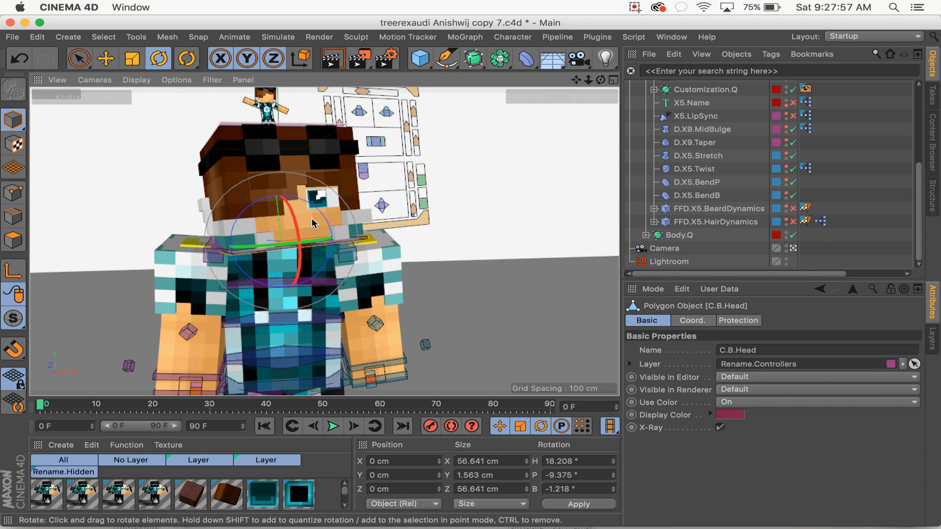
Move the central eye control on the face panel sideways toward positive X to redirect the character's gaze
mouse_move(558, 90)
left_click_drag(599, 79, 455, 132)
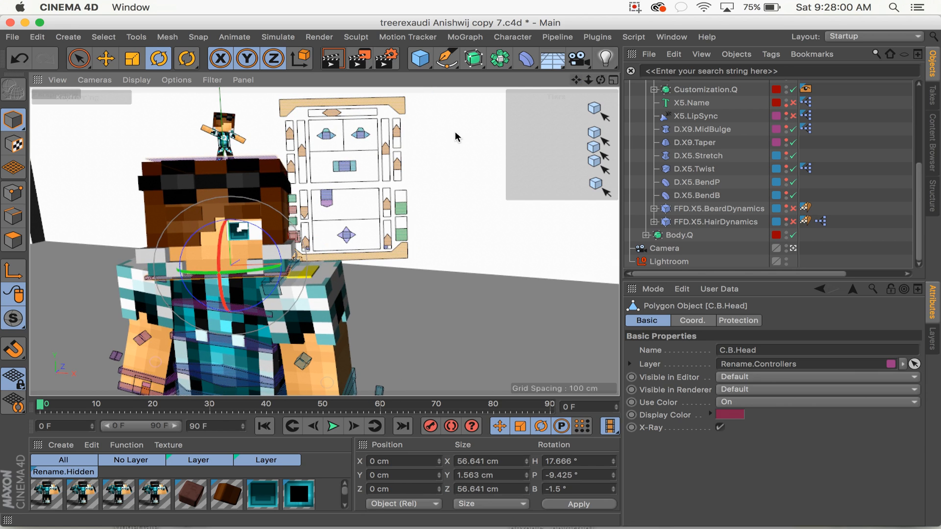
left_click(346, 168)
key("e")
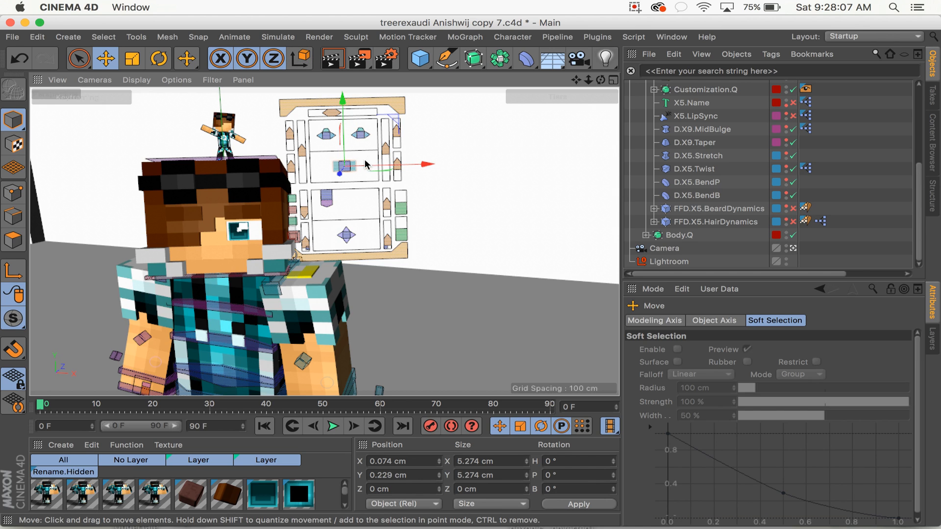
left_click_drag(365, 164, 366, 151)
Raise the right eyebrow control to about 2.6 cm and set the left middle eyebrow control to about 0.9 cm along Y
left_click(327, 130)
left_click_drag(326, 125, 326, 124)
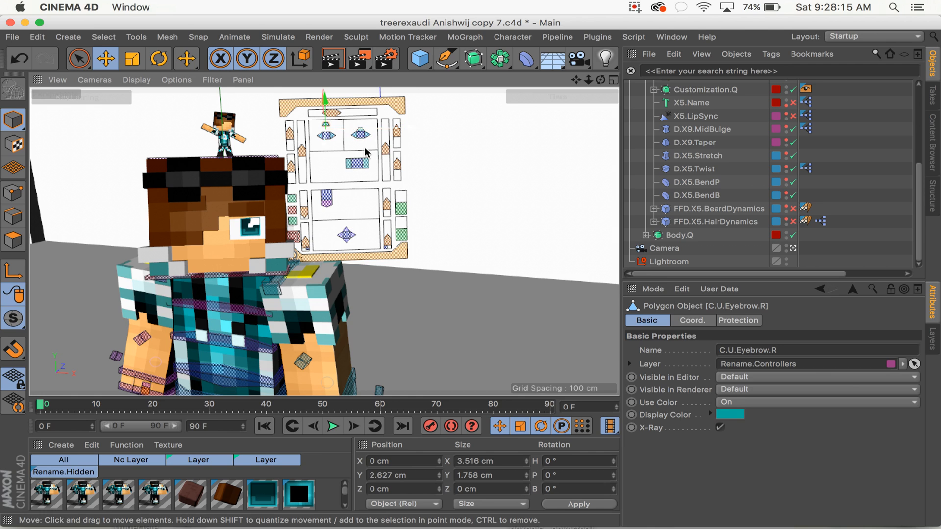
left_click(361, 124)
left_click_drag(361, 123, 361, 114)
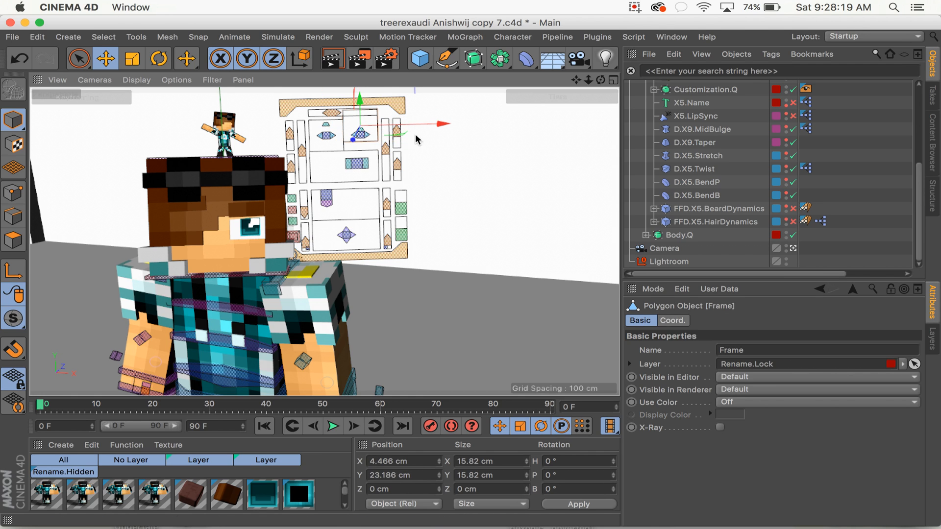
left_click(363, 138)
left_click(363, 138)
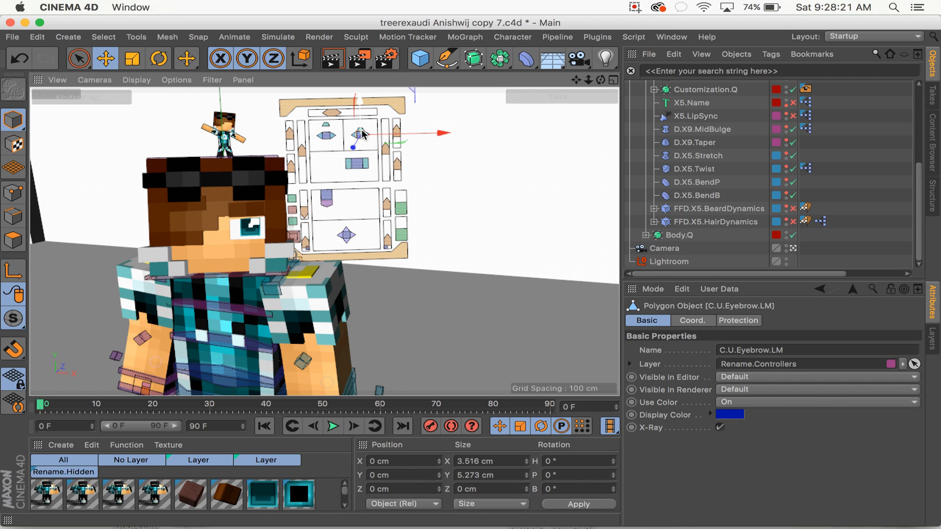
left_click_drag(360, 124, 361, 125)
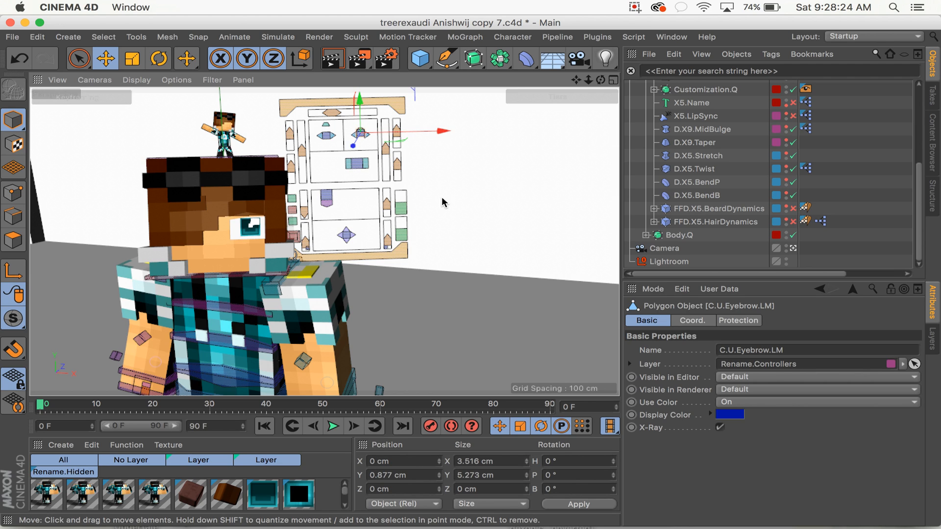
Shape the mouth with the face panel's mouth controls, moving the right mouth control to about X -3.3 cm and Y 1.3 cm
left_click(327, 201)
left_click_drag(326, 198, 328, 195)
left_click(341, 238)
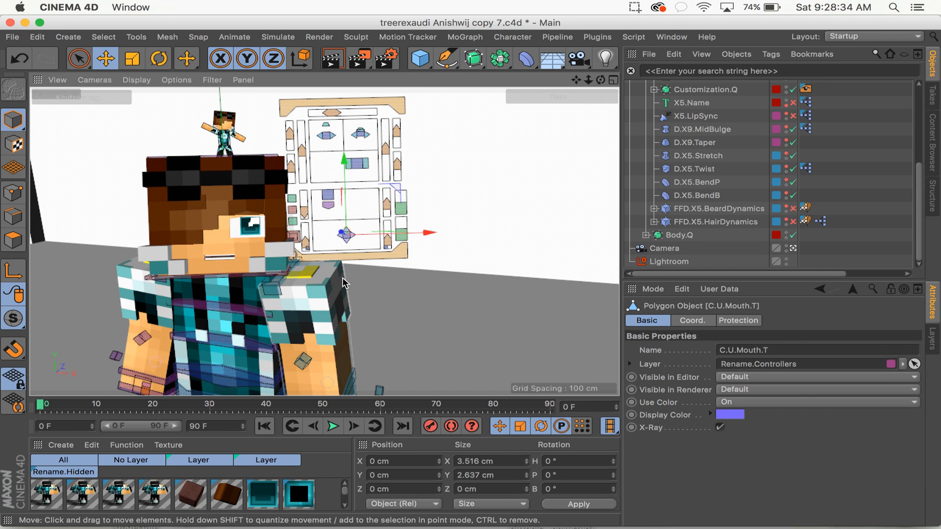
left_click_drag(341, 238, 361, 254)
Frame the posed character from a low front angle in the viewport and clear the object selection
mouse_move(600, 79)
left_mouse_down()
mouse_move(637, 74)
mouse_move(590, 84)
left_mouse_up()
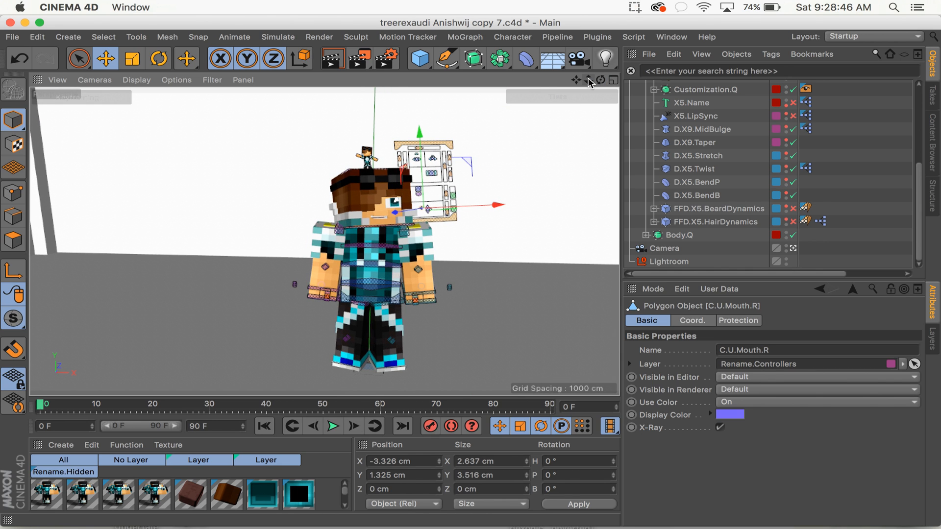
left_click_drag(601, 79, 576, 70)
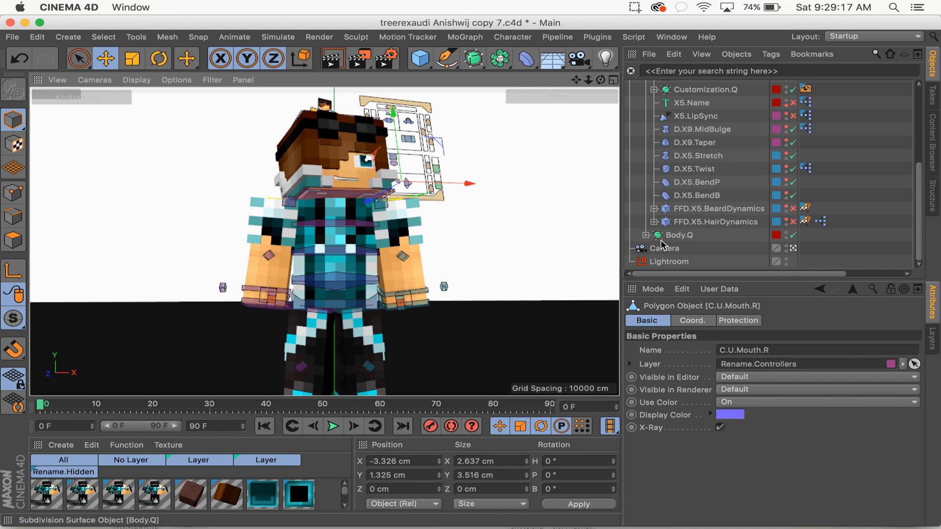
left_click(667, 261)
left_click(482, 165)
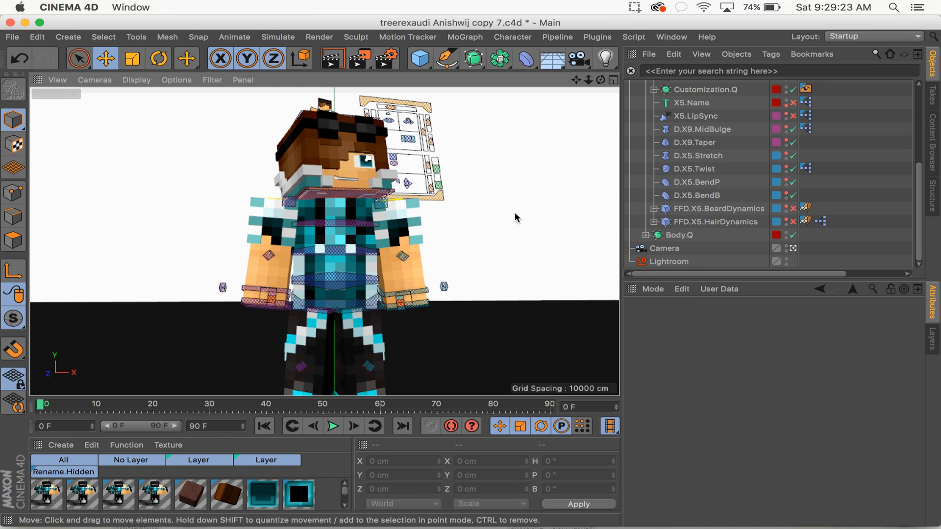
Open the render settings for the posed character scene
left_click(386, 59)
left_click(15, 23)
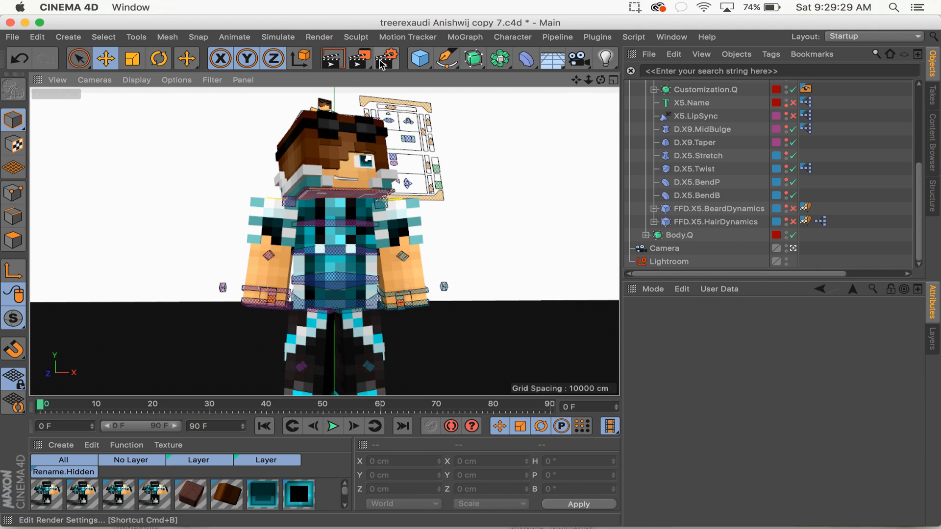
left_click(386, 58)
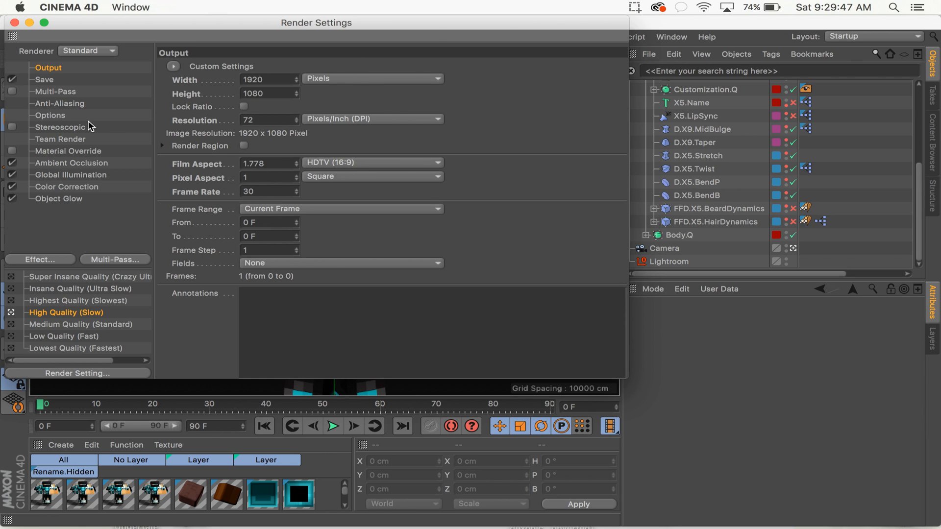
Set the rendered image's save file name to mlab tree on the Desktop and close the render settings
left_click(45, 81)
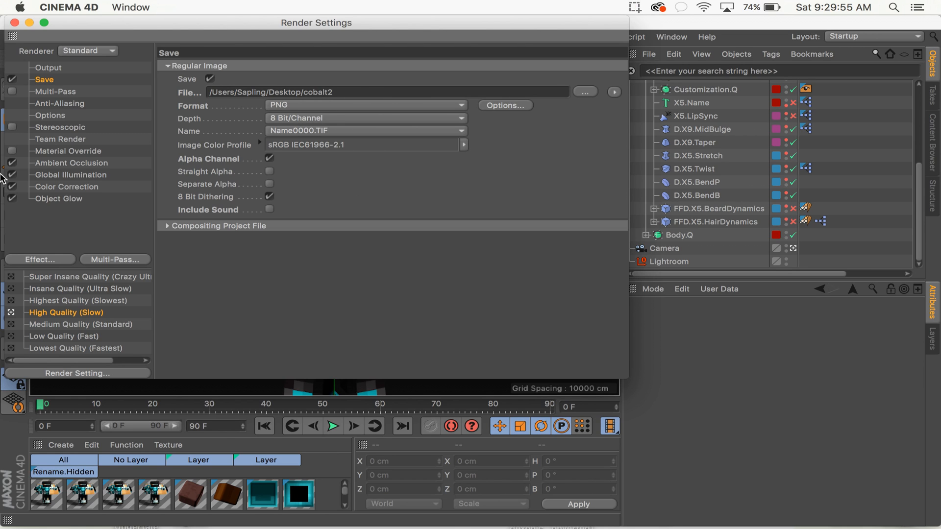
left_click_drag(348, 90, 307, 93)
type("in")
type("lab tree")
left_click(15, 23)
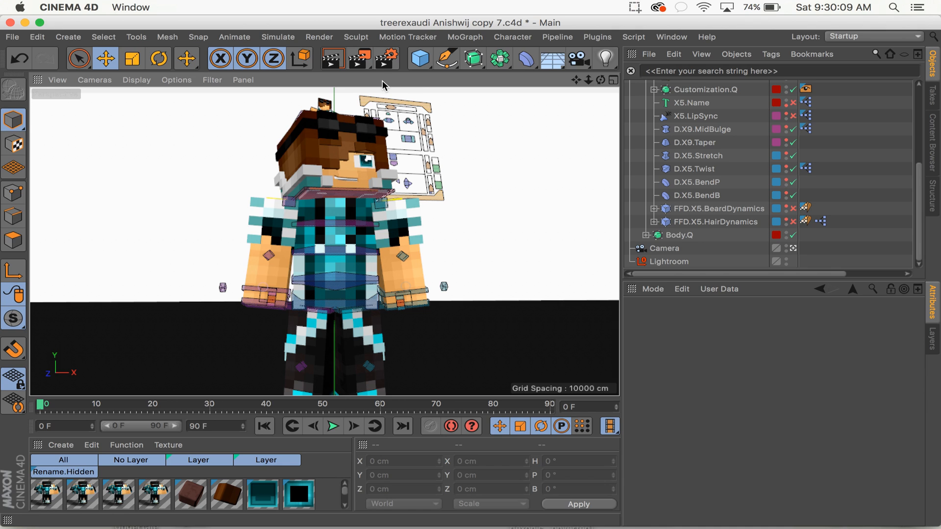
left_click(362, 62)
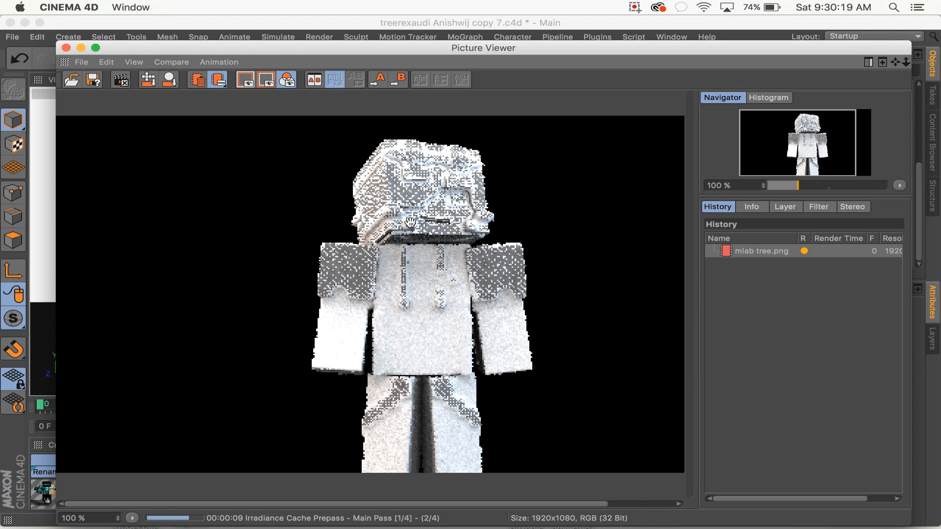
left_click(67, 48)
left_click(504, 200)
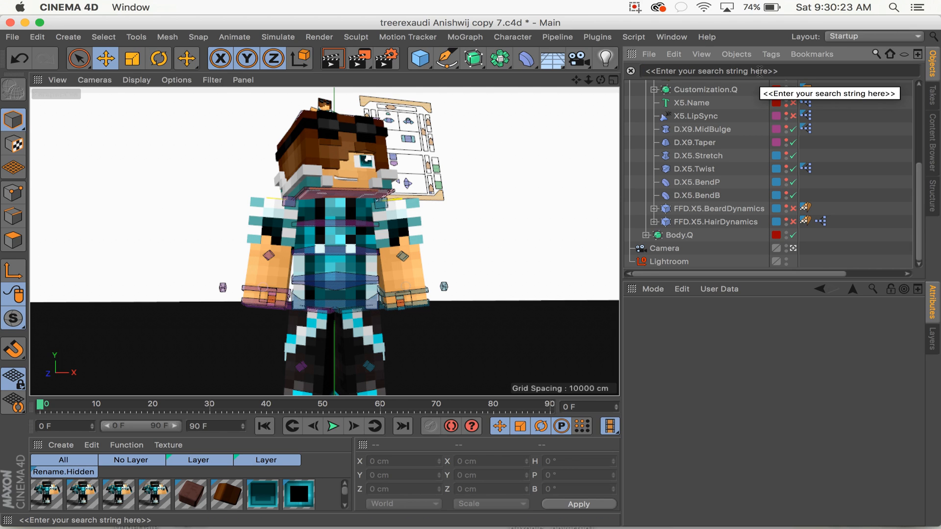
Filter the object list by "q." and set the Q.BodyCustomize object's Subdivides in Render to 0
type("q.")
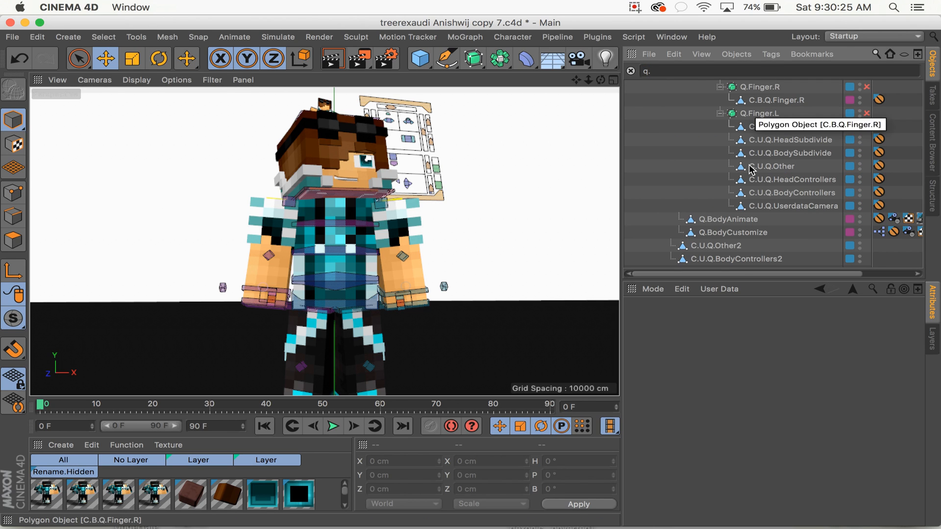
left_click(740, 238)
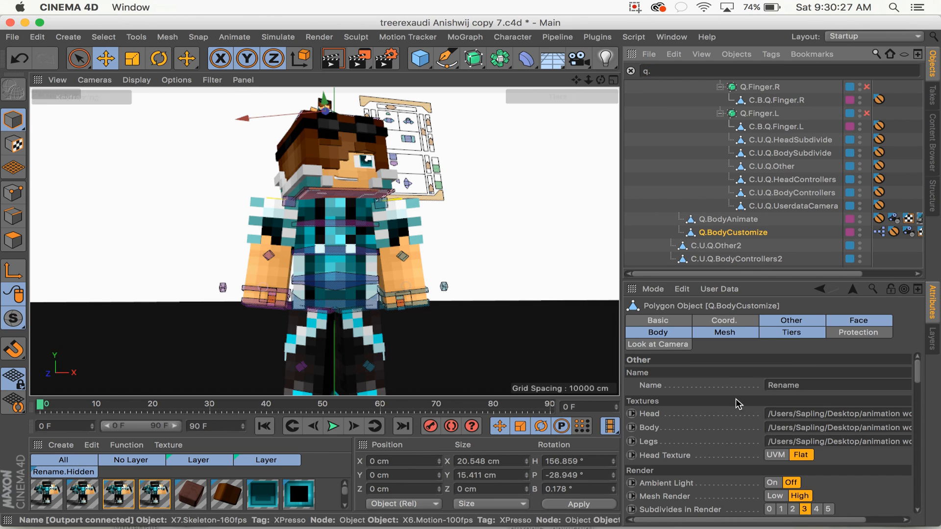
scroll(746, 509, "down", 3)
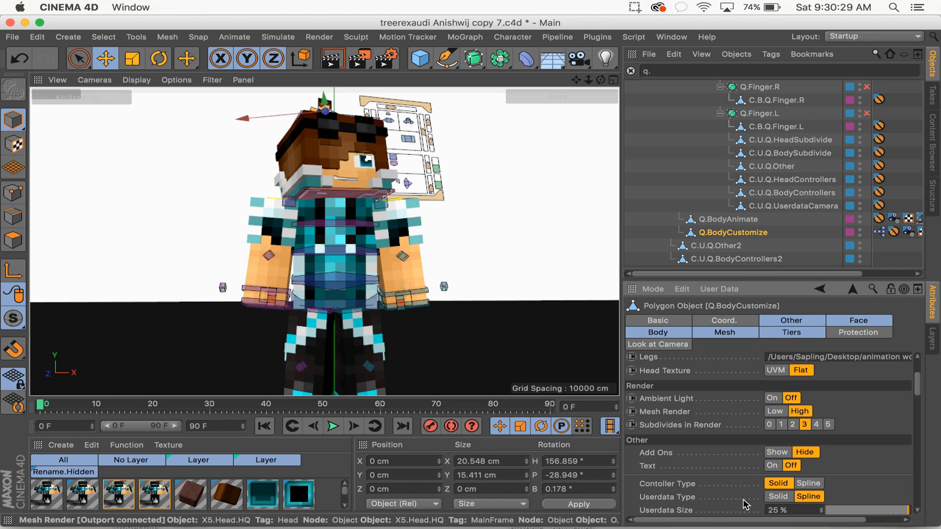
left_click(771, 424)
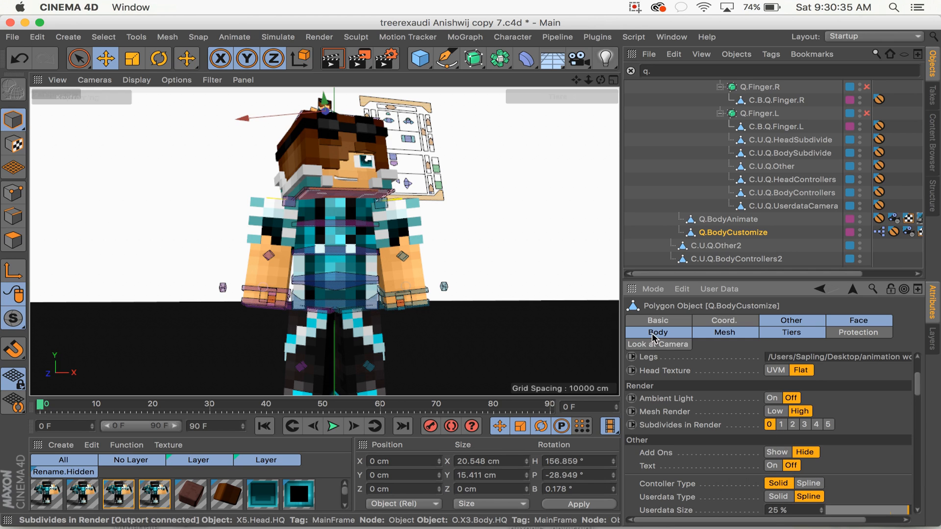
Render the posed character to the Picture Viewer, check the finished image, and close the viewer
left_click(361, 59)
left_click(590, 200)
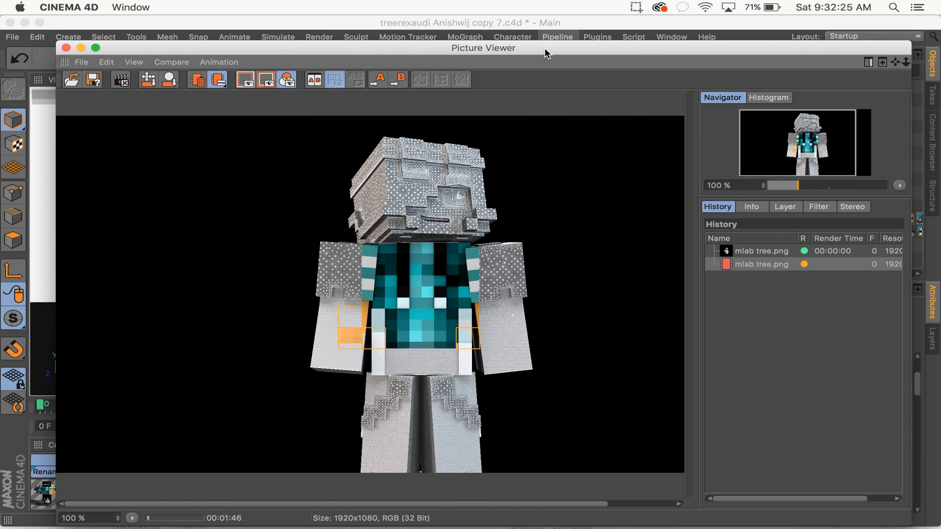
left_click_drag(545, 48, 543, 46)
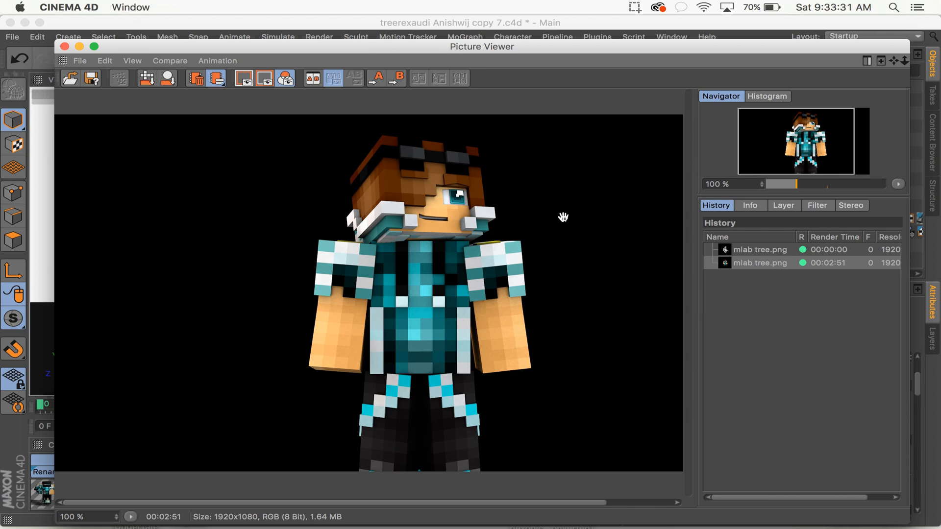
left_click_drag(765, 497, 786, 497)
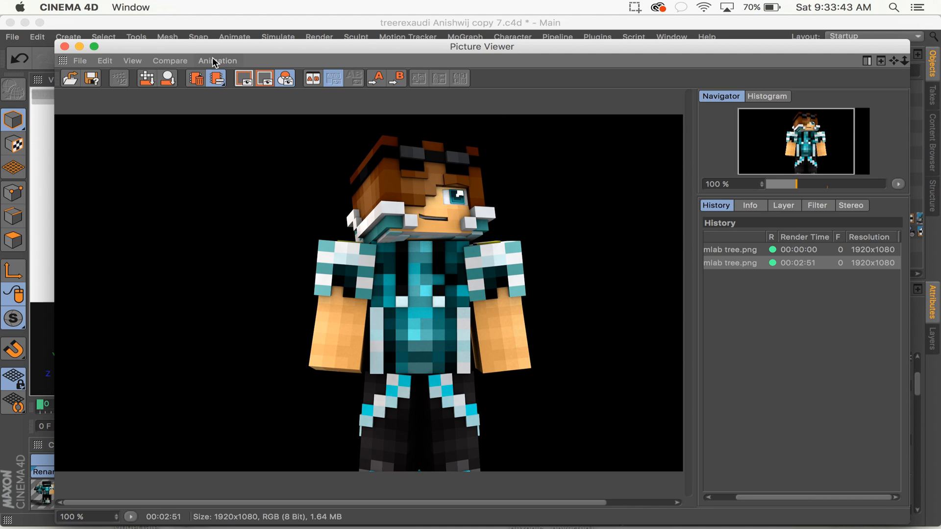
left_click(65, 48)
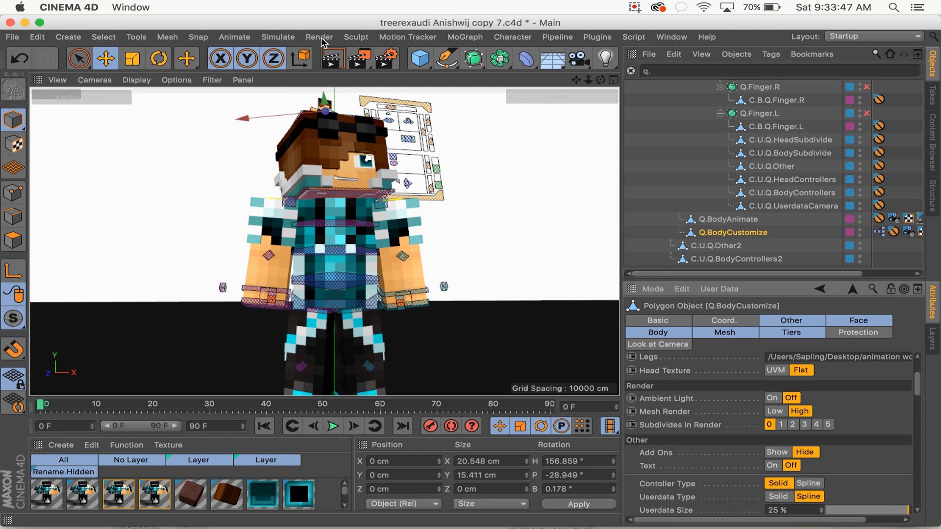
left_click(387, 58)
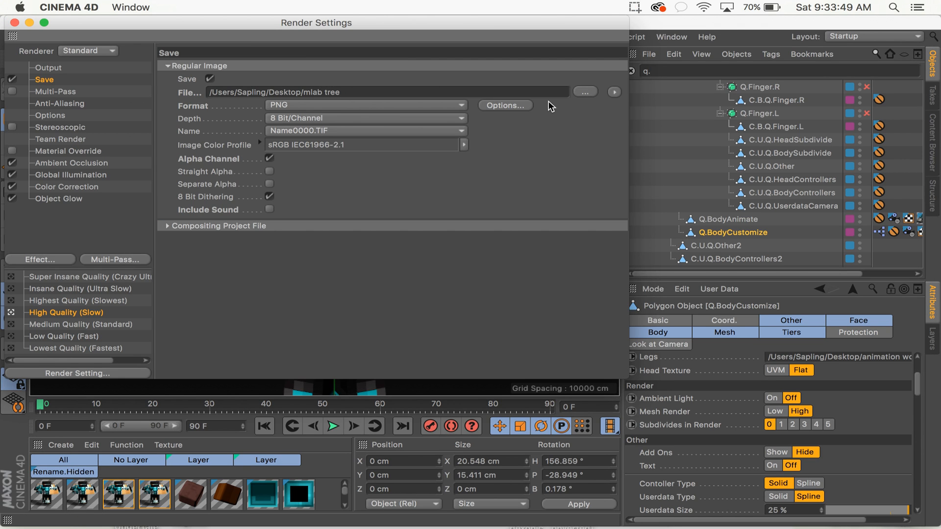
left_click(584, 92)
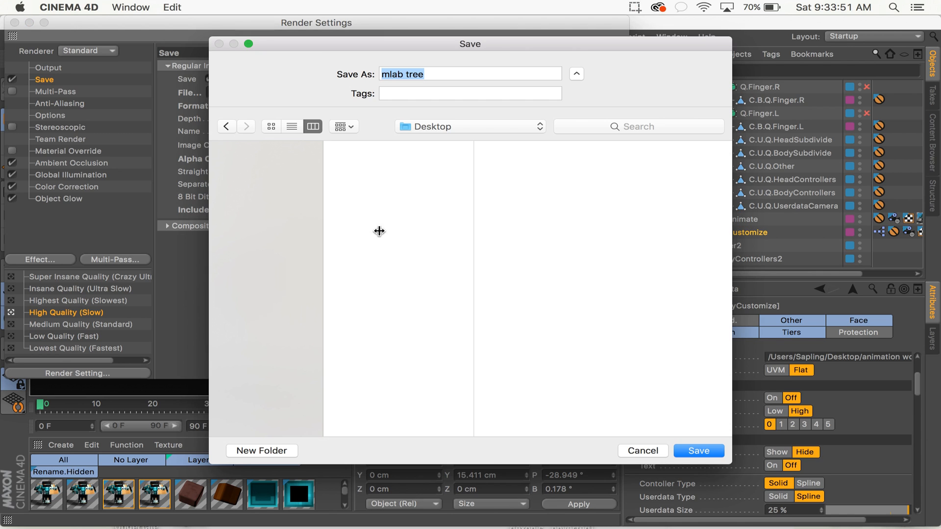
left_click(274, 201)
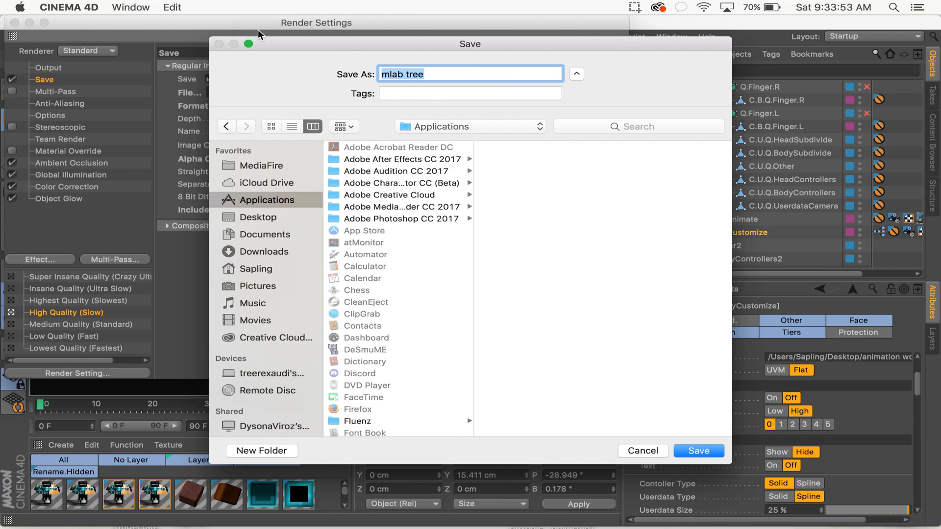
left_click(264, 251)
left_click(653, 450)
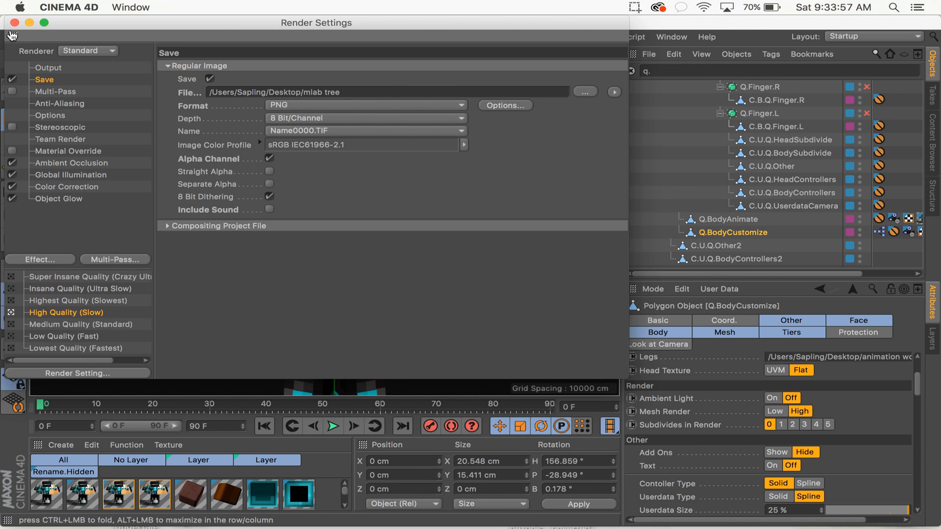
left_click(14, 23)
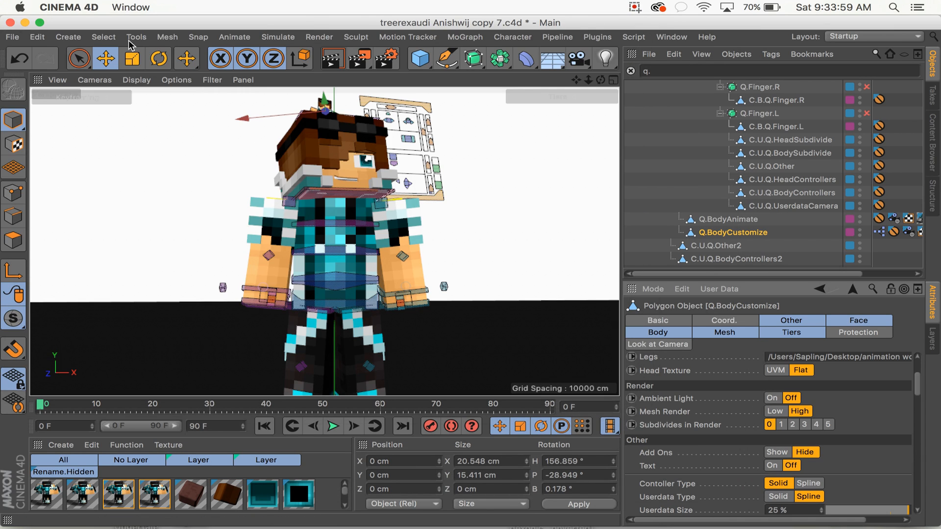
Switch to the desktop, view the rendered mlab tree.png in Preview, and close it
left_click(202, 171)
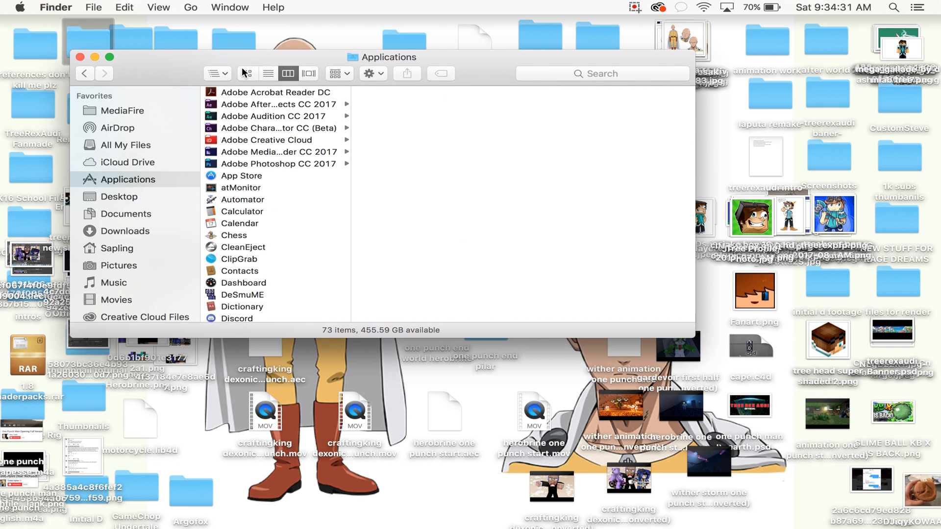
double_click(899, 46)
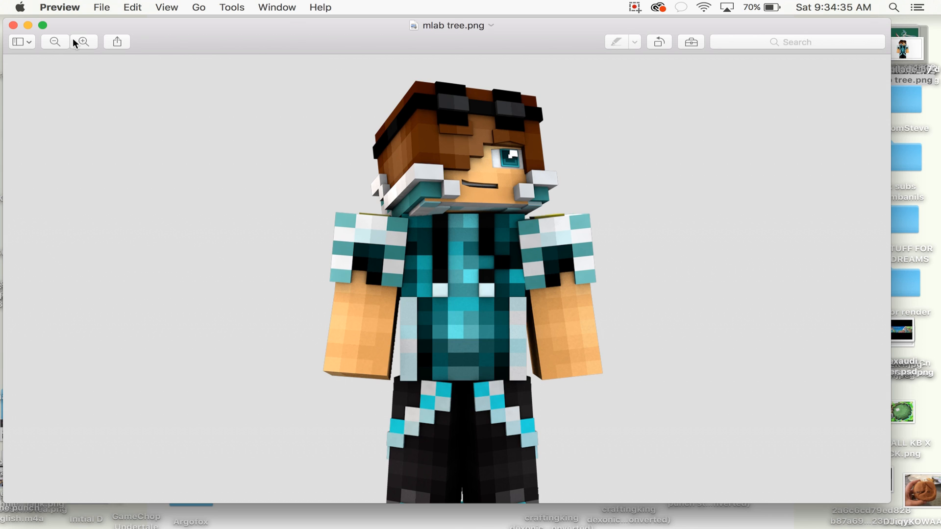
left_click(13, 25)
Launch Adobe Photoshop CC 2017 from its folder in Applications
left_click(305, 164)
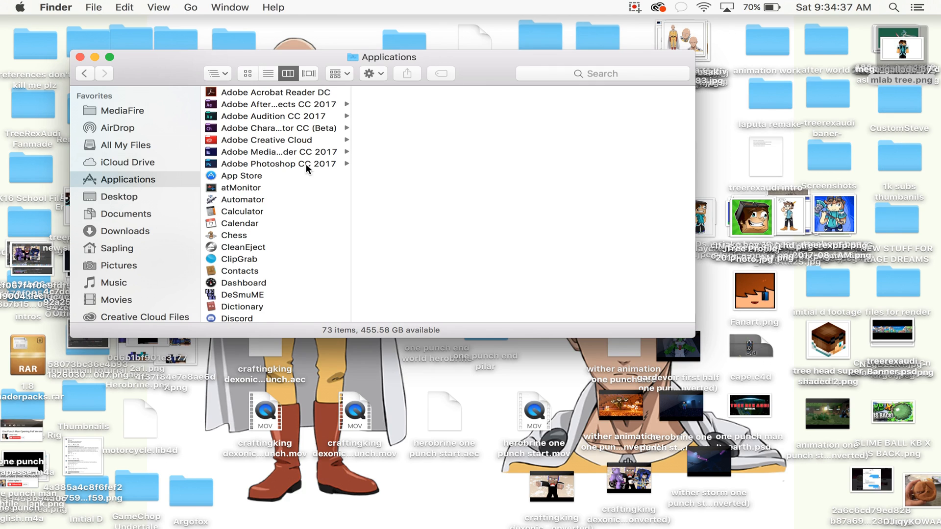
left_click(306, 164)
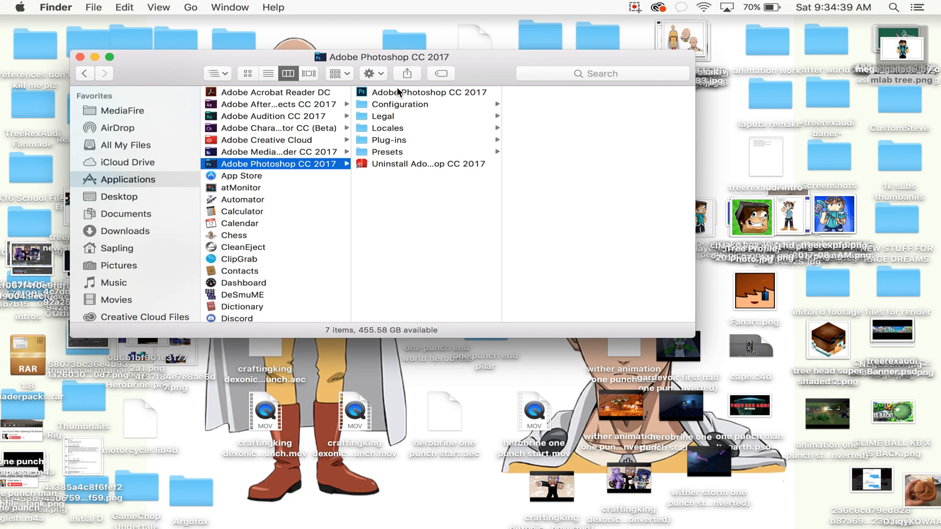
scroll(254, 258, "down", 7)
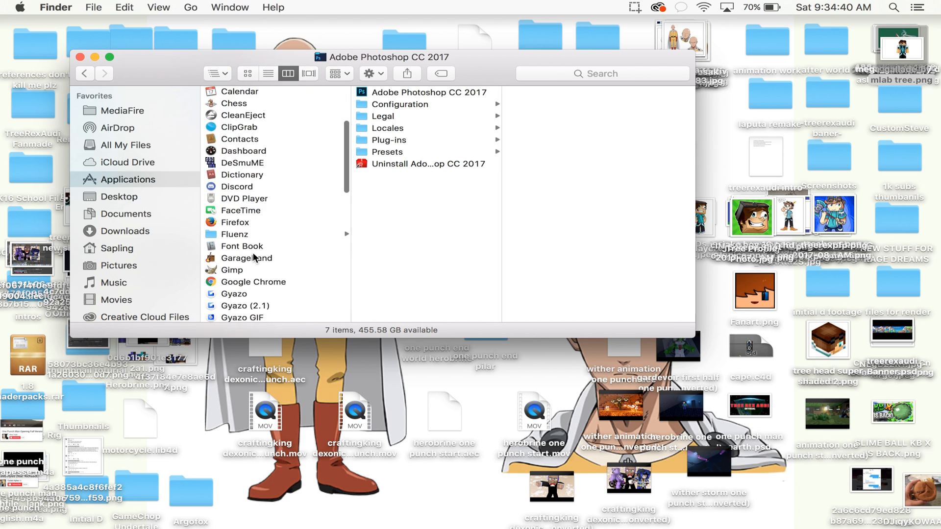
left_click(239, 235)
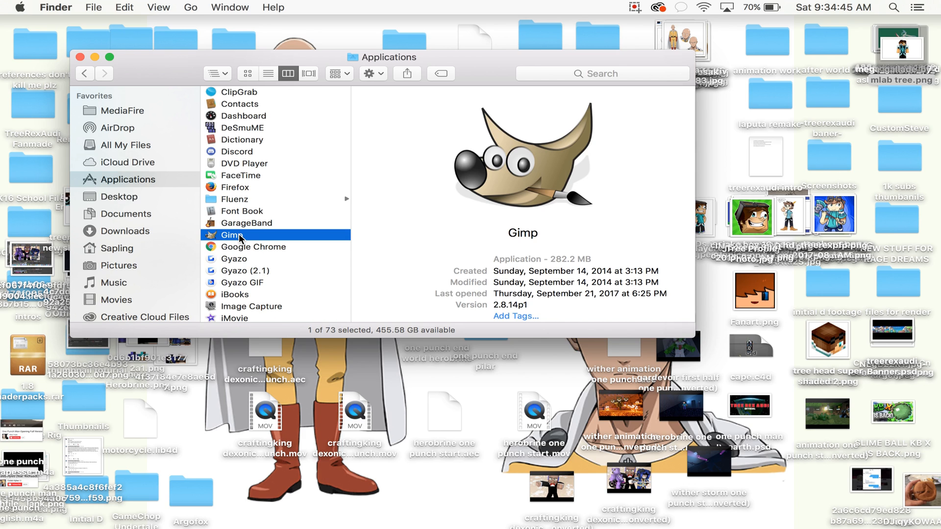
scroll(239, 235, "up", 7)
left_click(252, 166)
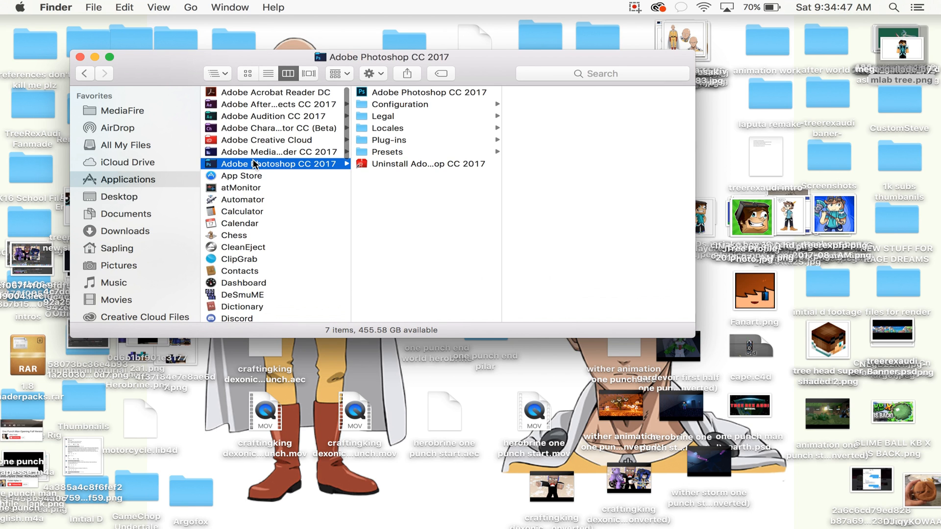
left_click(414, 93)
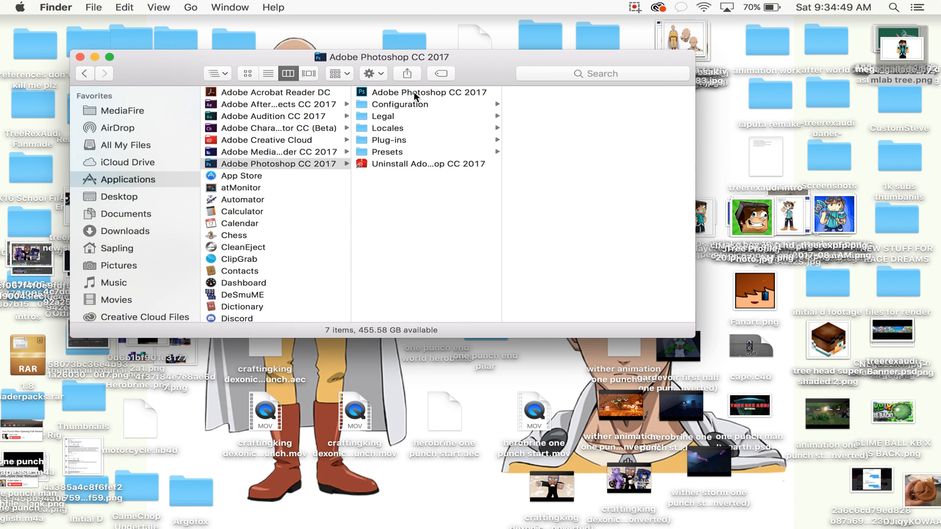
double_click(414, 94)
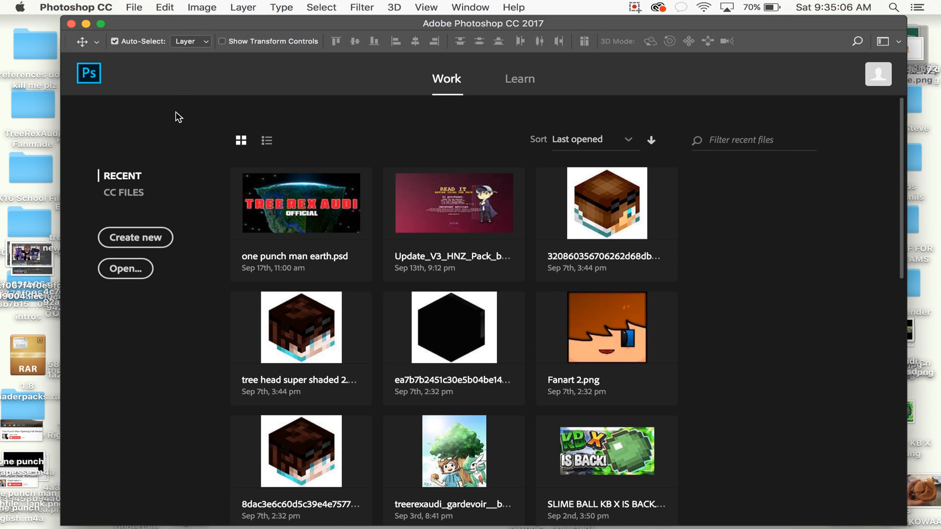
Create a new document from the recent custom 1280 x 720 px preset at 720 ppi
left_click(142, 234)
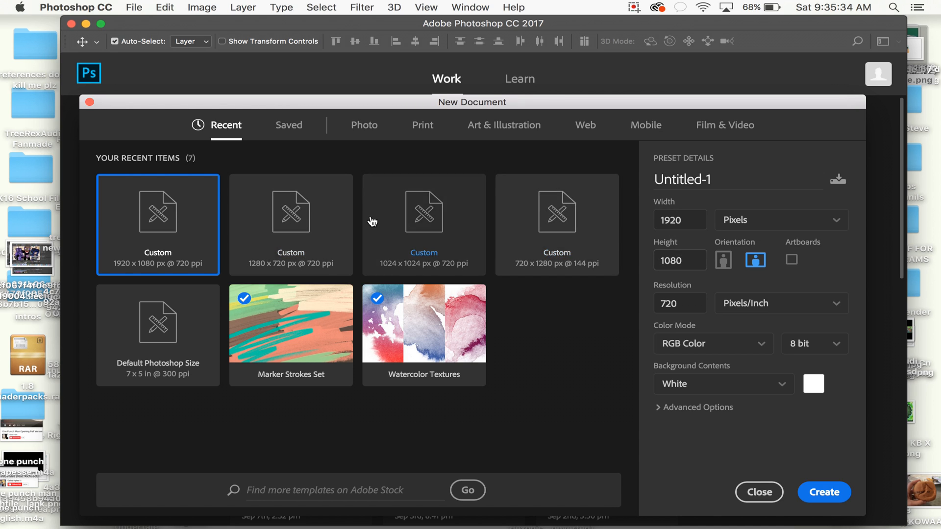
left_click(295, 227)
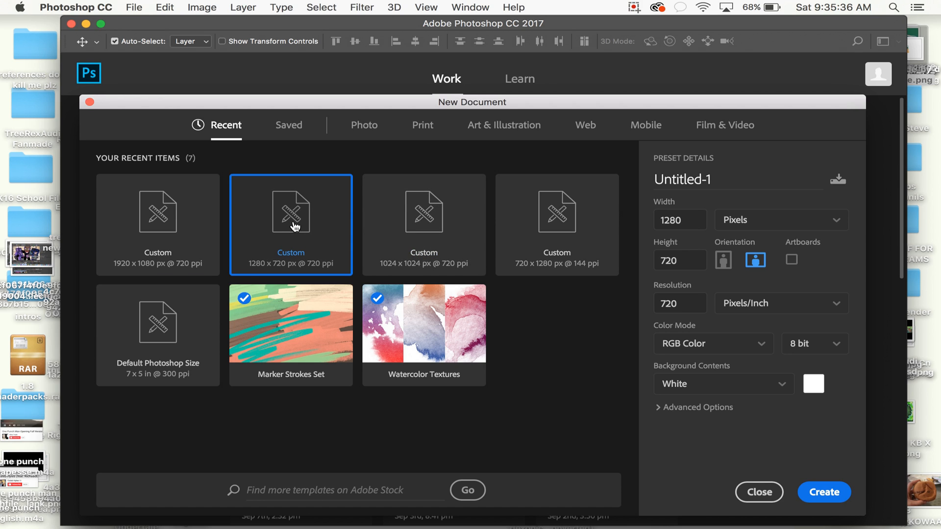
left_click(828, 492)
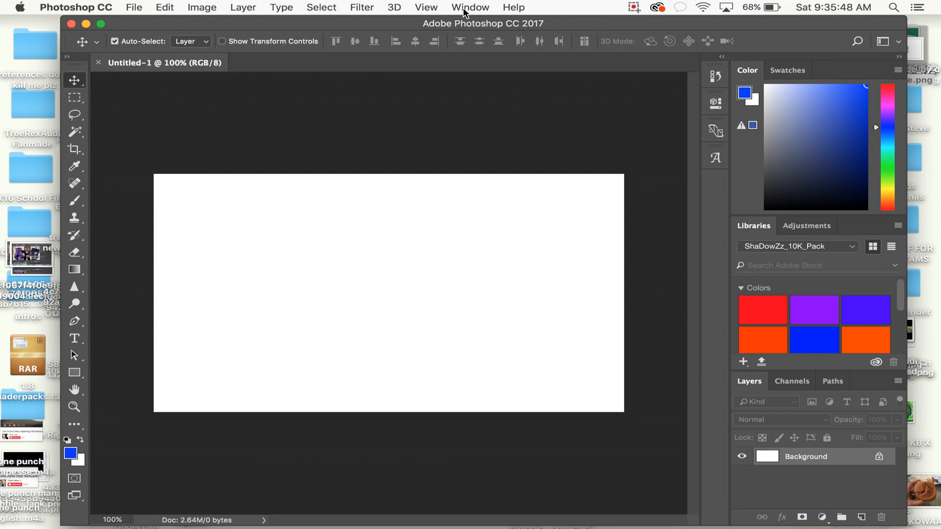
Uncover the desktop and open MasterCake's Hive SG Screenshot Pack inside the screenshot packs folder
left_click_drag(402, 26, 403, 151)
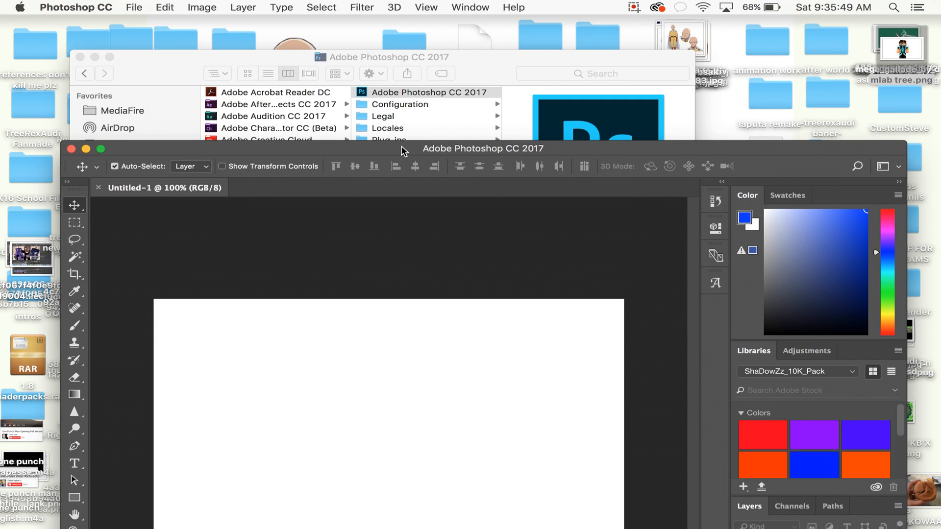
left_click(80, 57)
left_click(293, 71)
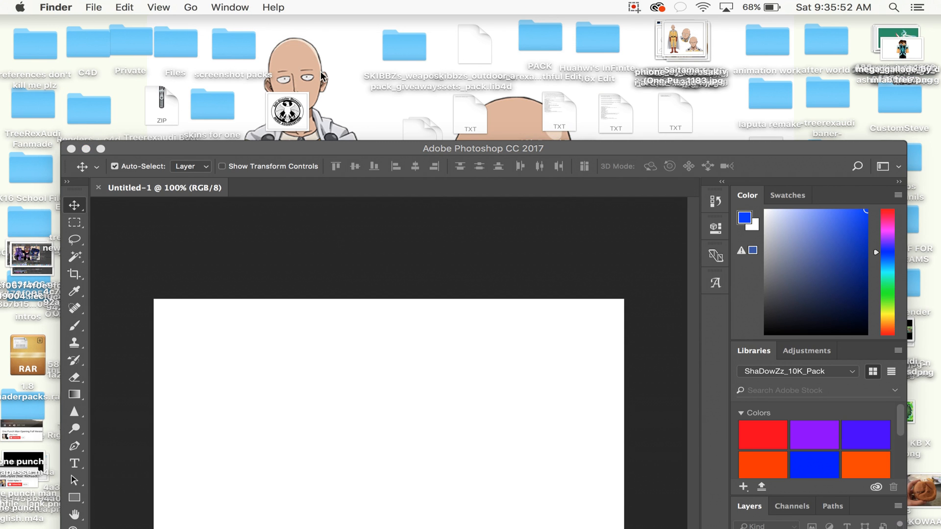
double_click(242, 42)
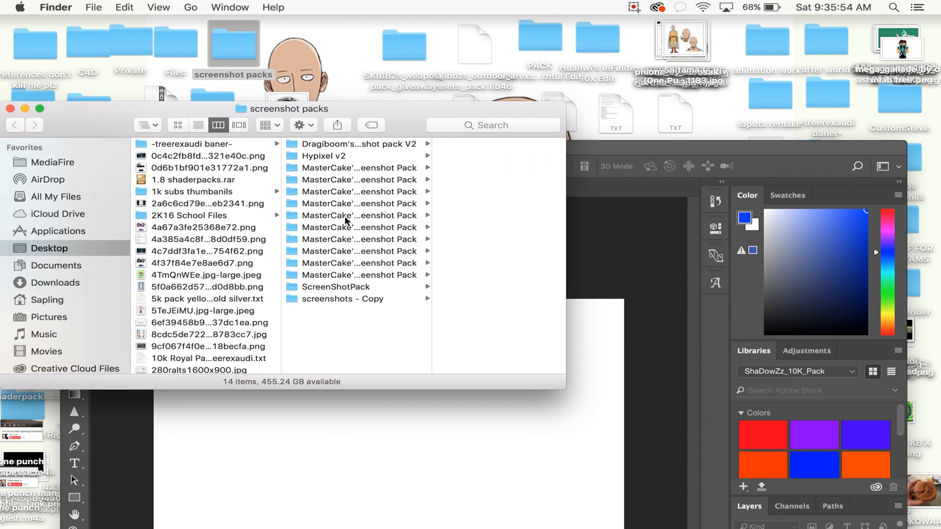
left_click(344, 216)
left_click(483, 281)
Place Drybone Valley 7.png from the screenshot pack into the Photoshop document, close the Finder window, and move the Photoshop window up
scroll(366, 285, "down", 5)
left_click(314, 273)
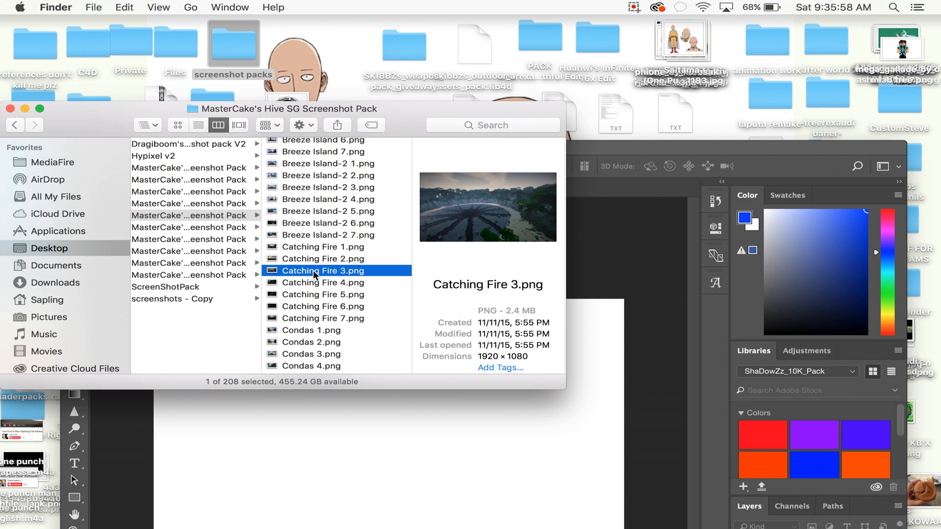
scroll(310, 286, "down", 6)
left_click(311, 270)
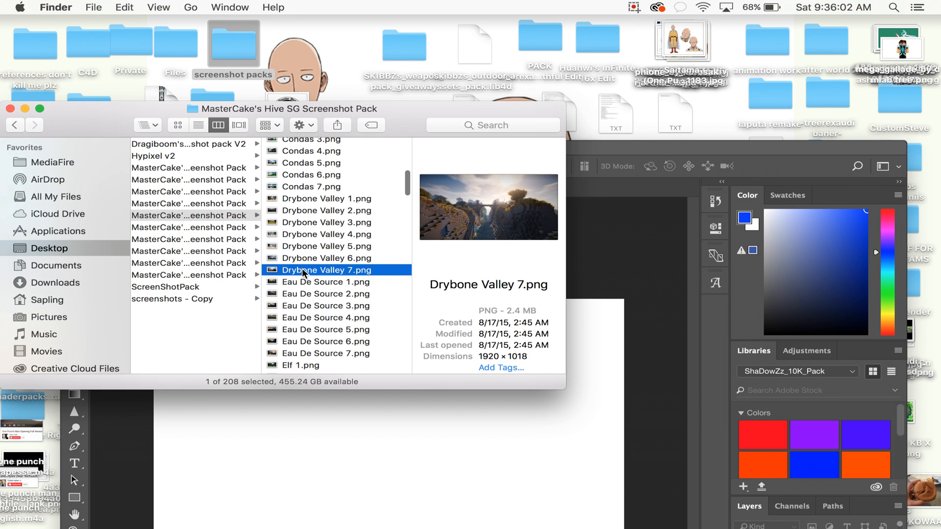
left_click_drag(302, 271, 332, 472)
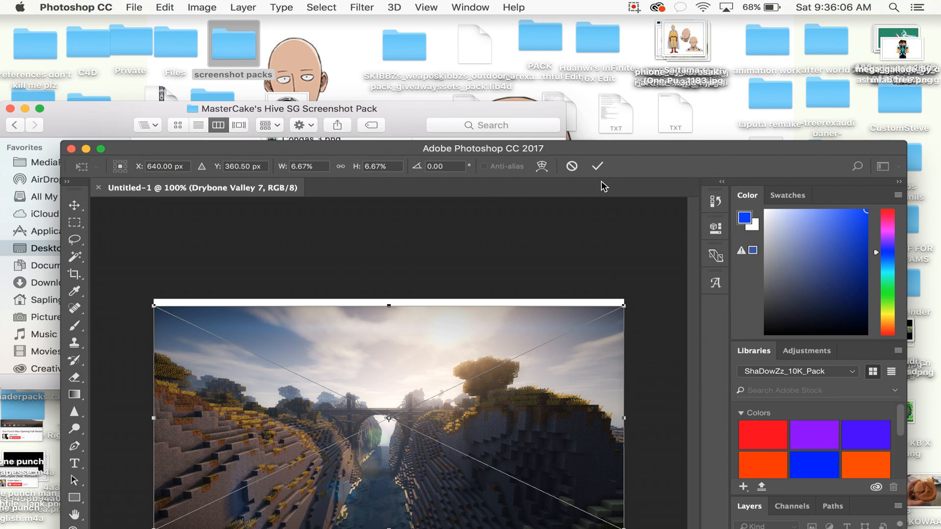
left_click(597, 166)
left_click(10, 109)
left_click_drag(167, 149, 163, 24)
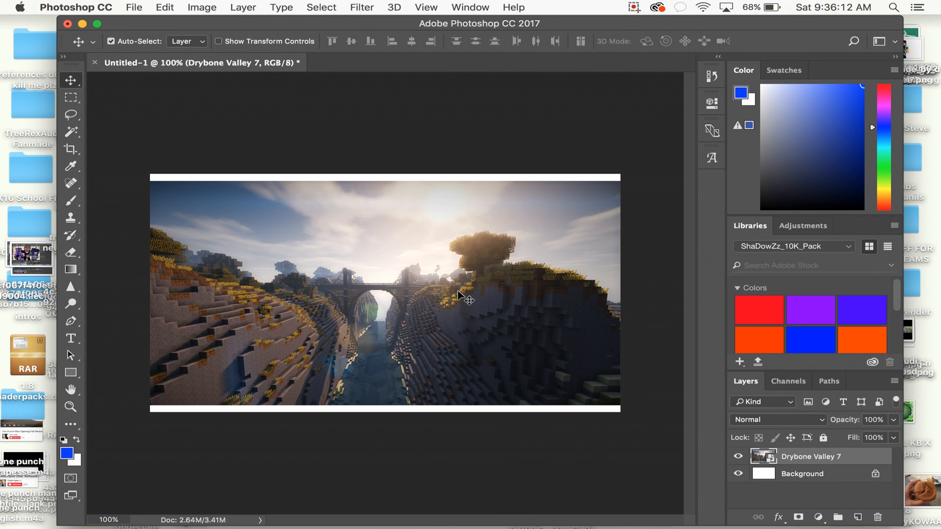
key("t")
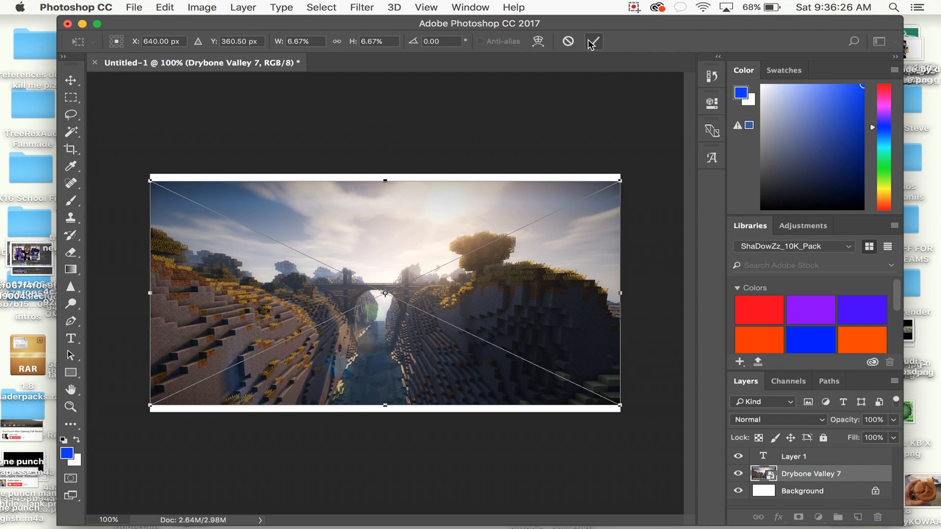
left_click(594, 39)
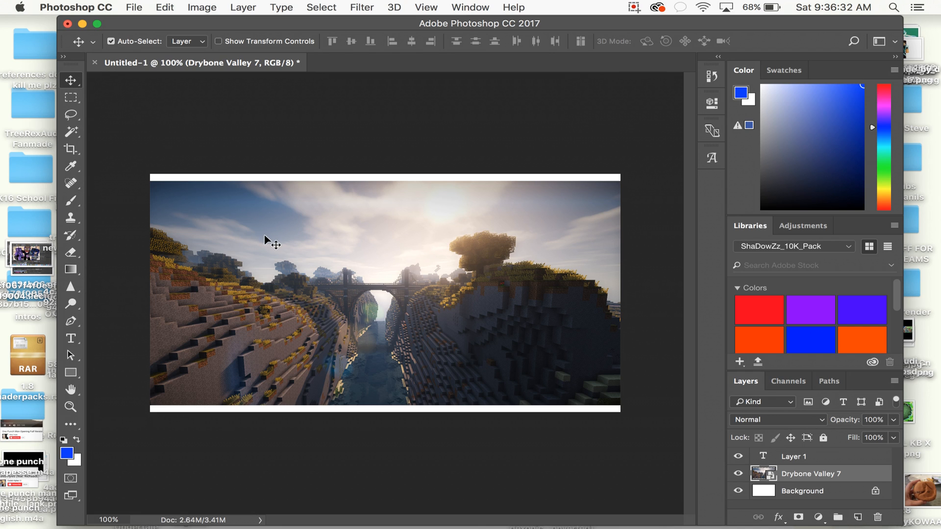
key("super+t")
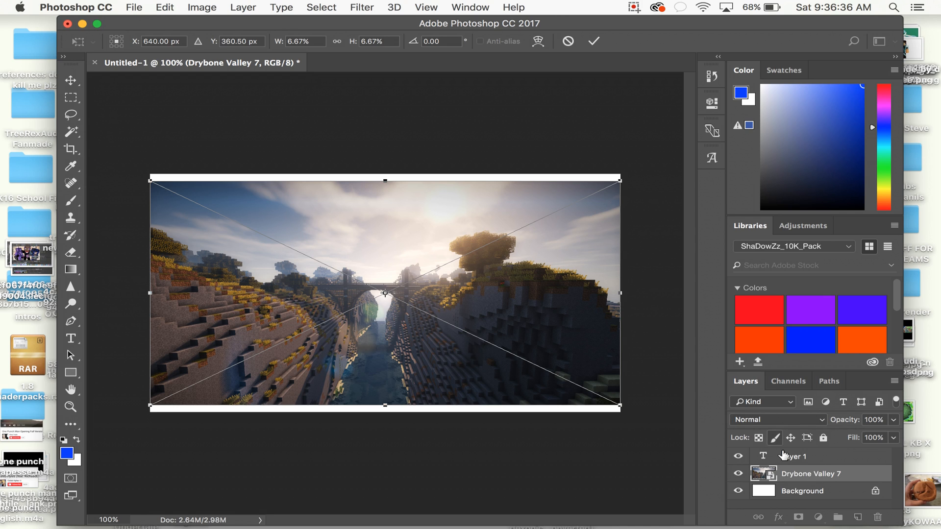
left_click(567, 40)
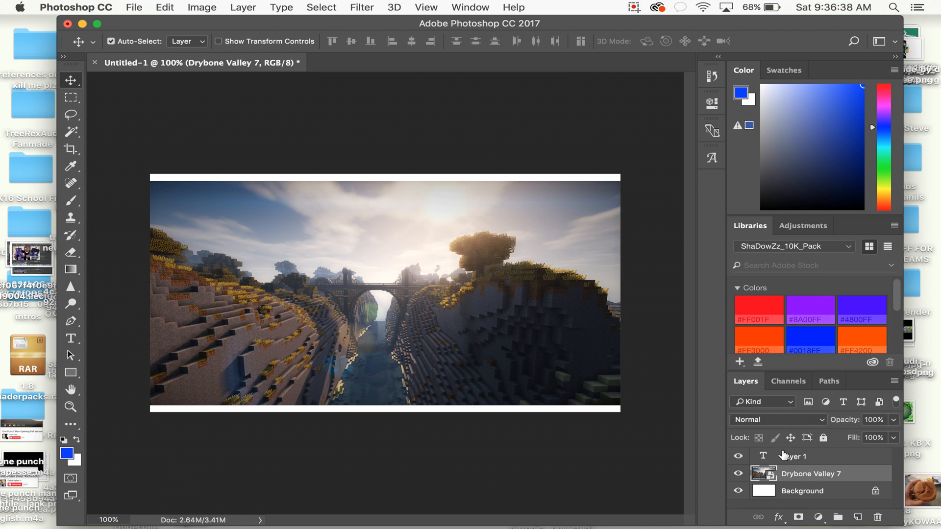
left_click(788, 459)
key("Delete")
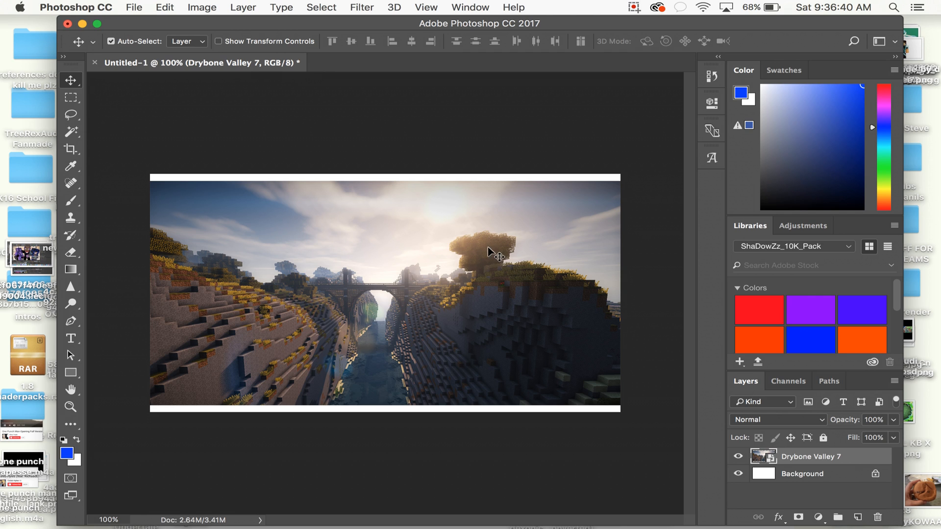
key("super")
key("super+t")
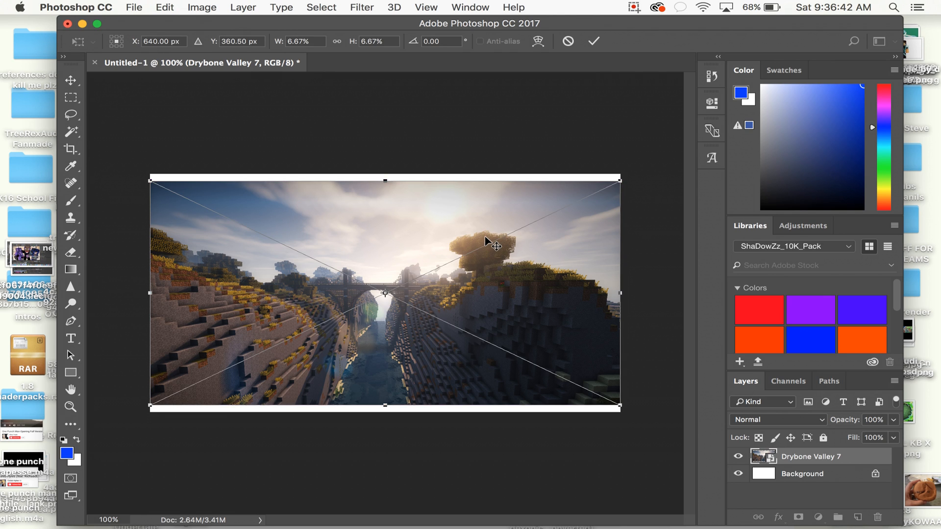
left_click_drag(619, 183, 588, 206)
left_click(568, 41)
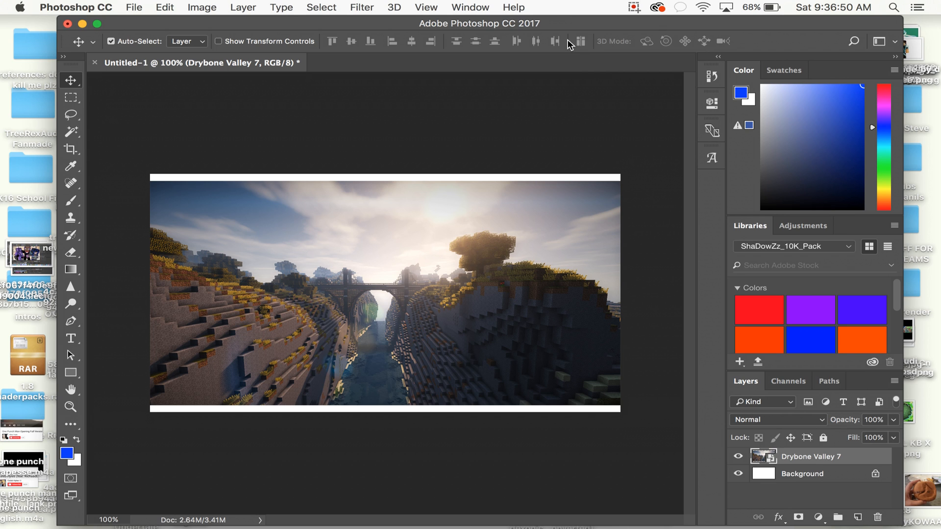
Scale the Drybone Valley 7 layer to about 10.9% and move it to about X 716.5, Y 325.5 px to fill the canvas
key("super+t")
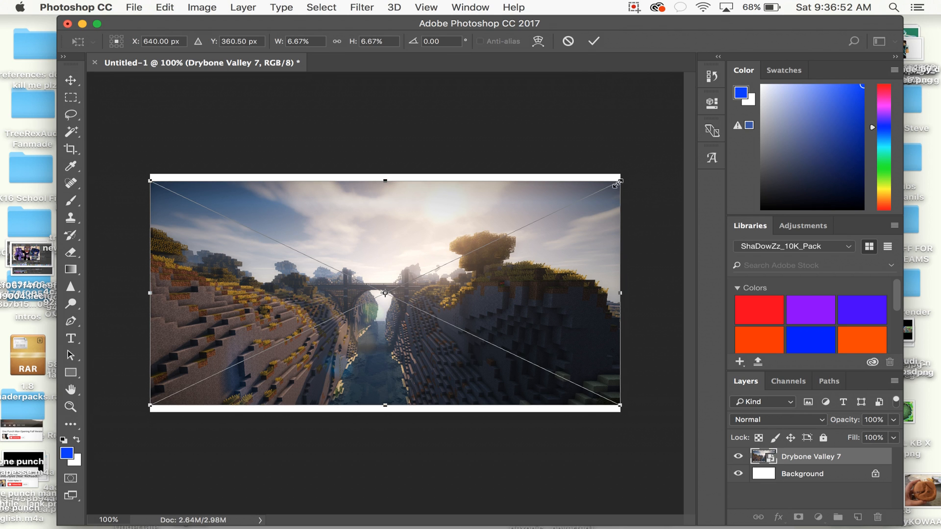
left_click_drag(618, 183, 709, 142)
left_click_drag(572, 256, 527, 272)
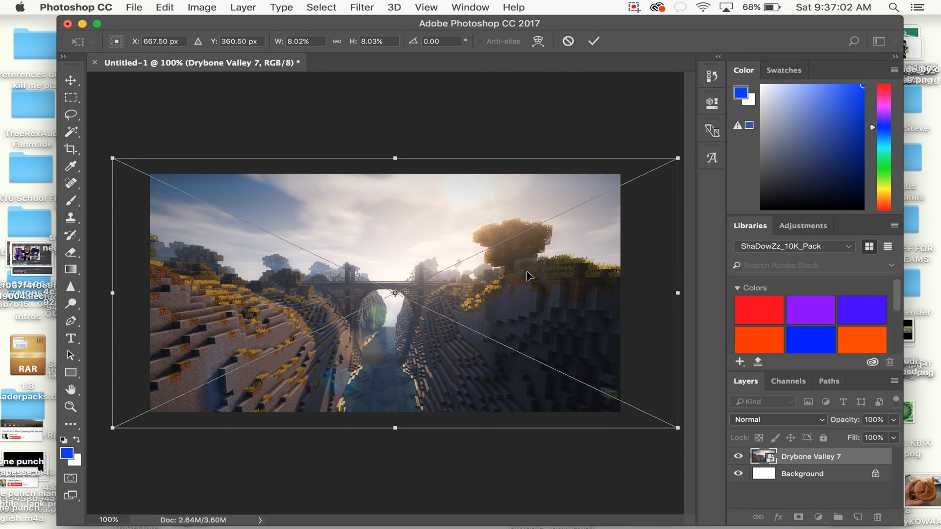
left_click_drag(679, 161, 880, 61)
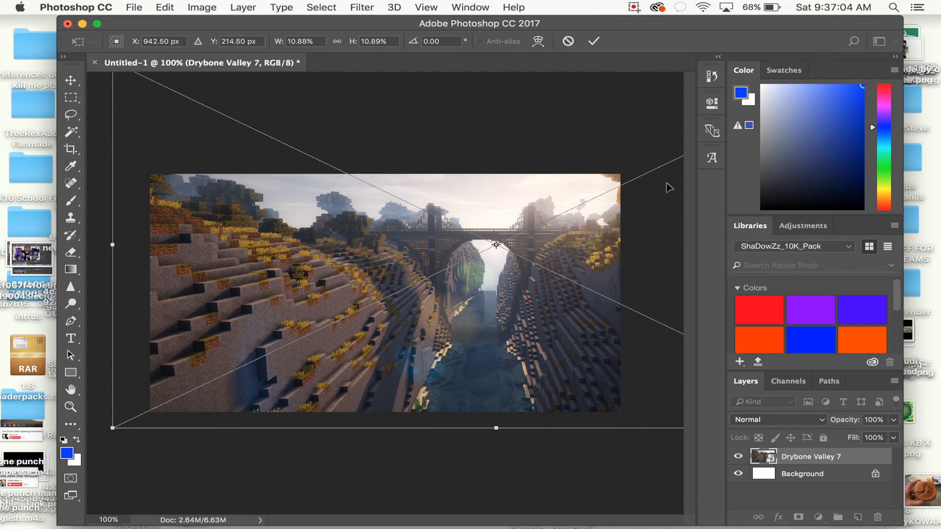
left_click_drag(617, 225, 519, 267)
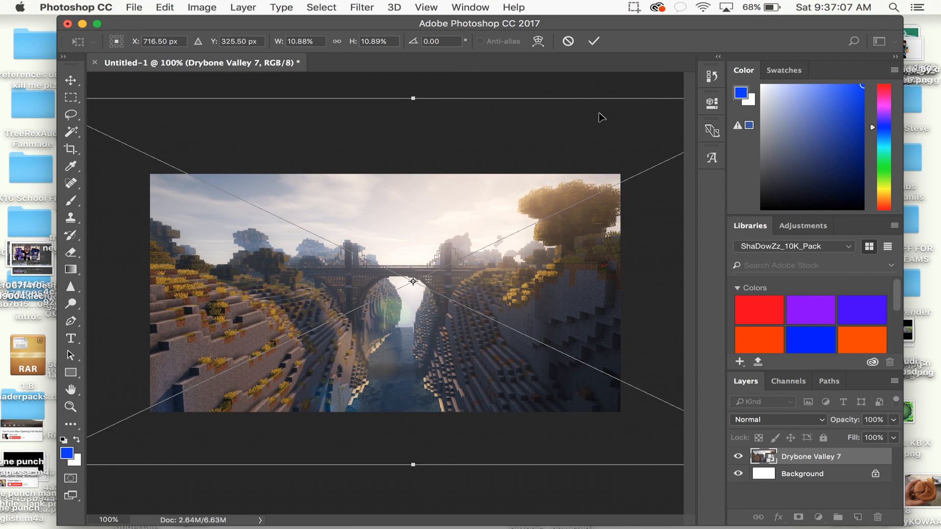
left_click(593, 42)
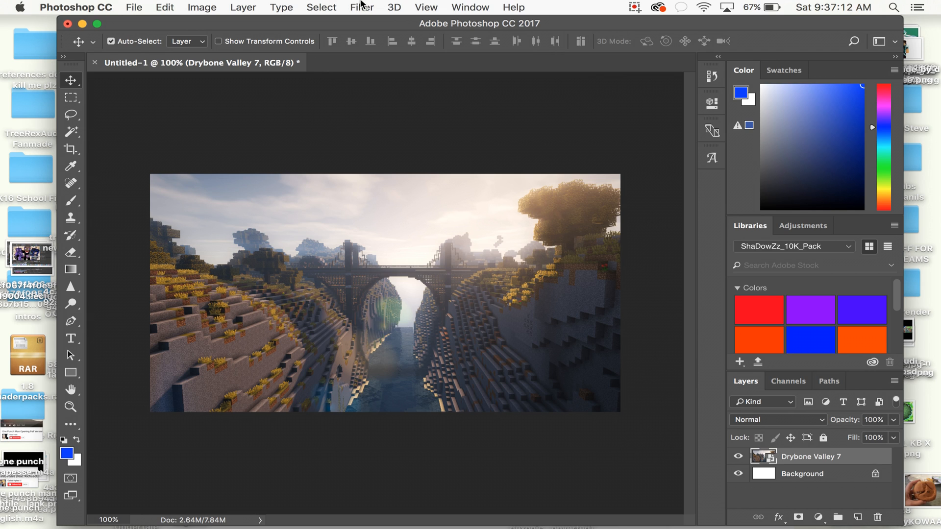
Try a Gaussian Blur on the Drybone Valley 7 layer and undo it
left_click(362, 7)
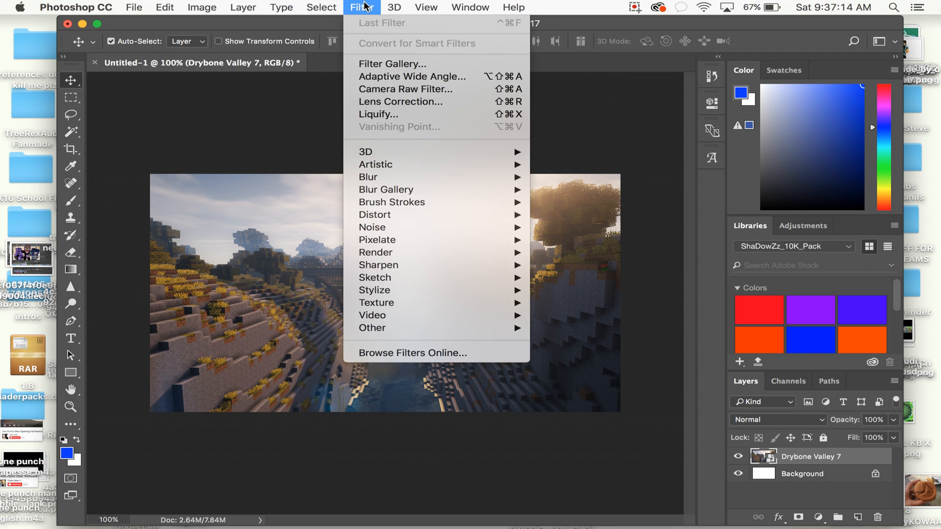
mouse_move(385, 179)
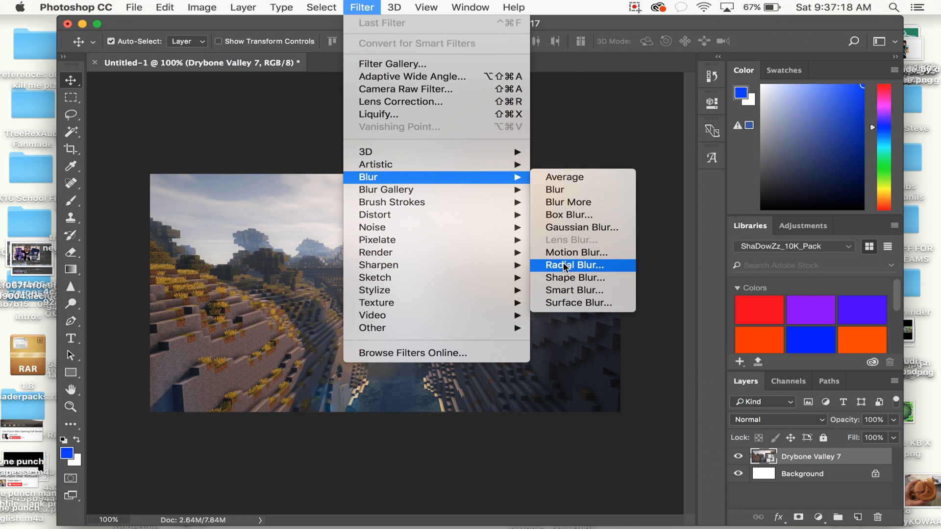
left_click(567, 228)
left_click(780, 164)
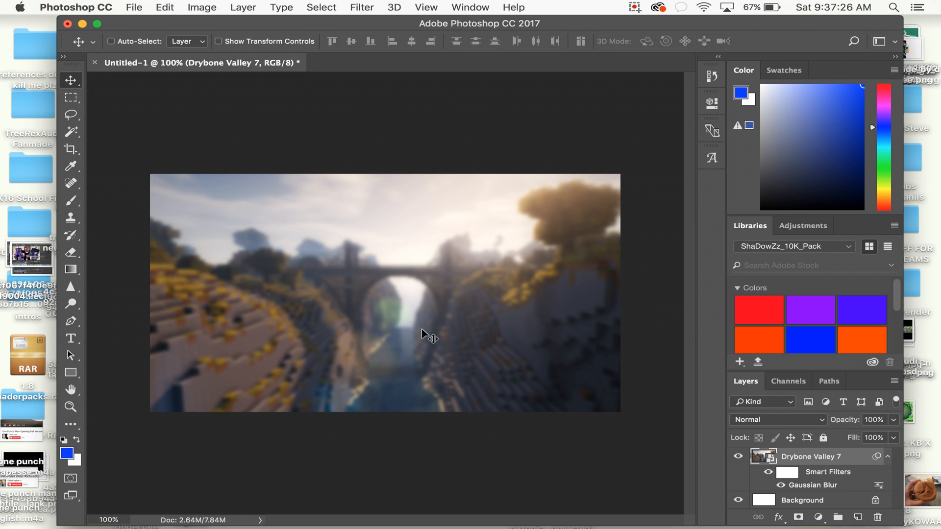
key("super+z")
Try a Radial Blur with amount 10, Spin method and Good quality on the Drybone Valley 7 layer, and undo it
left_click(361, 7)
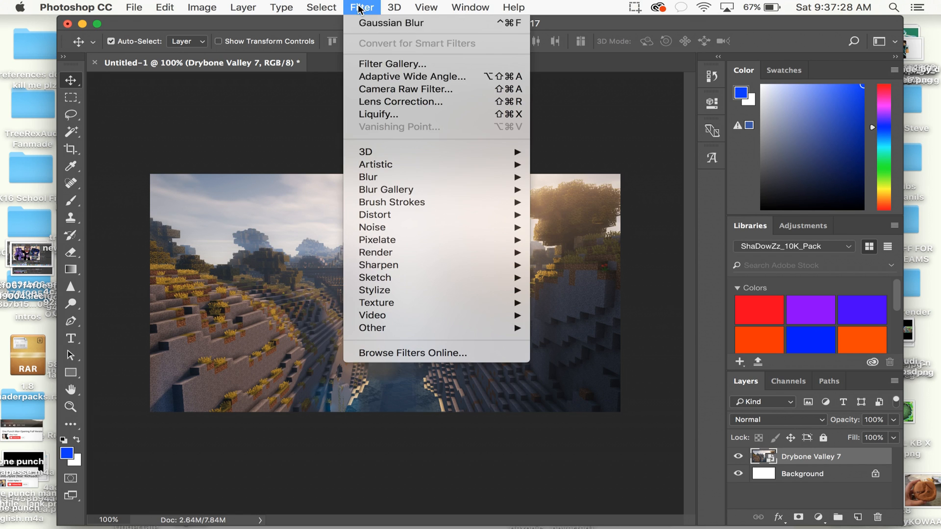
mouse_move(370, 158)
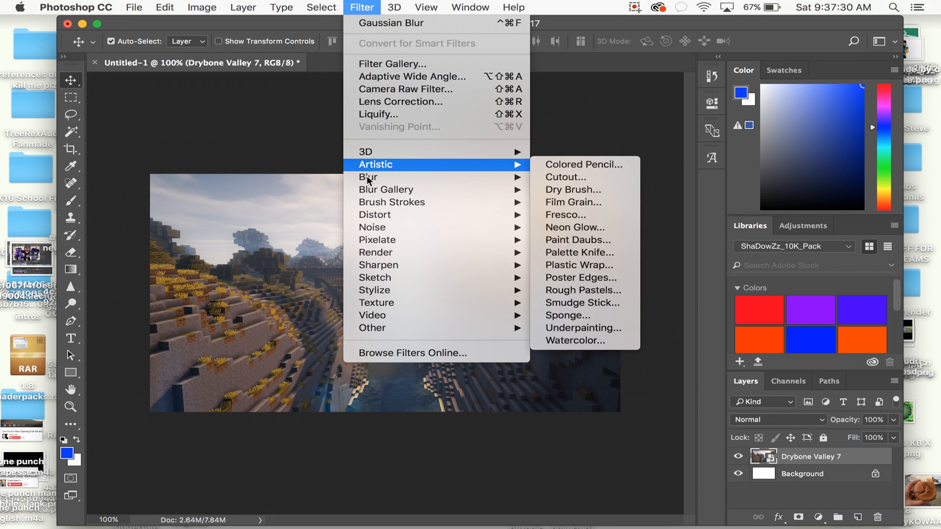
mouse_move(395, 206)
mouse_move(393, 179)
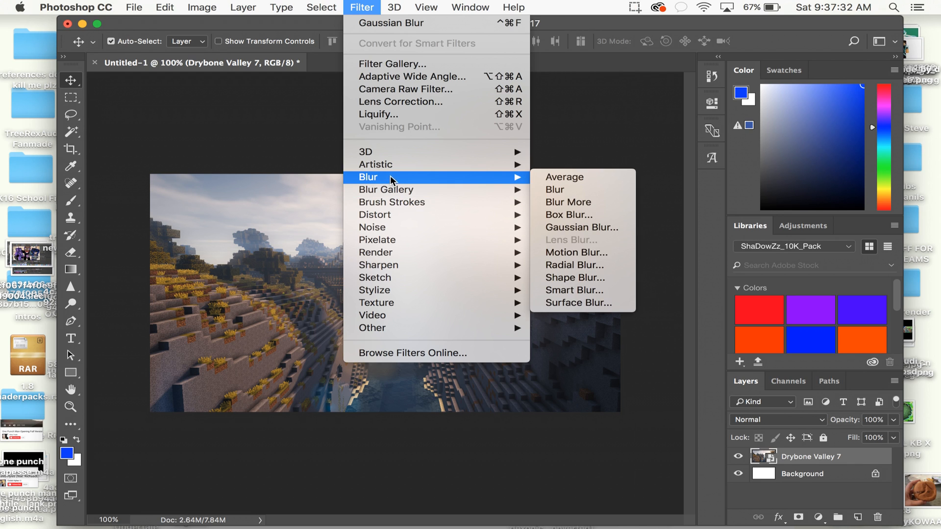
left_click(569, 267)
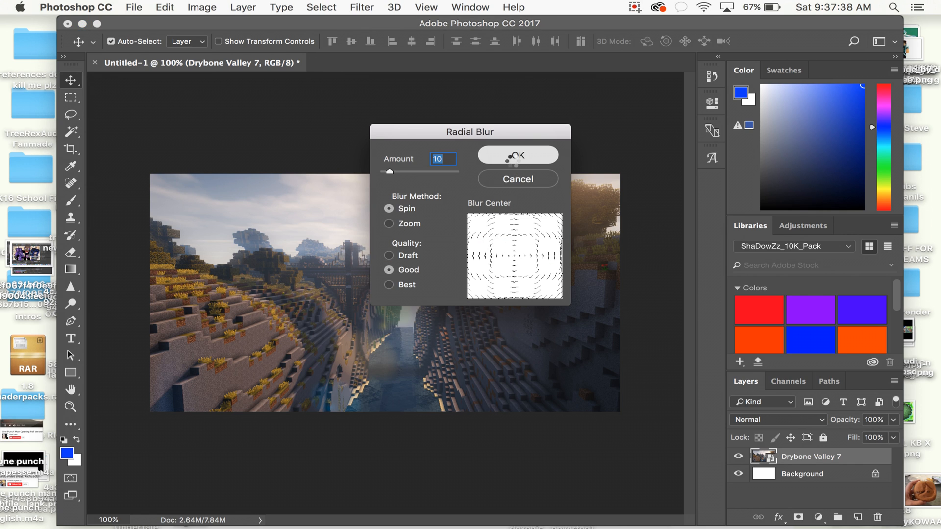
left_click(514, 155)
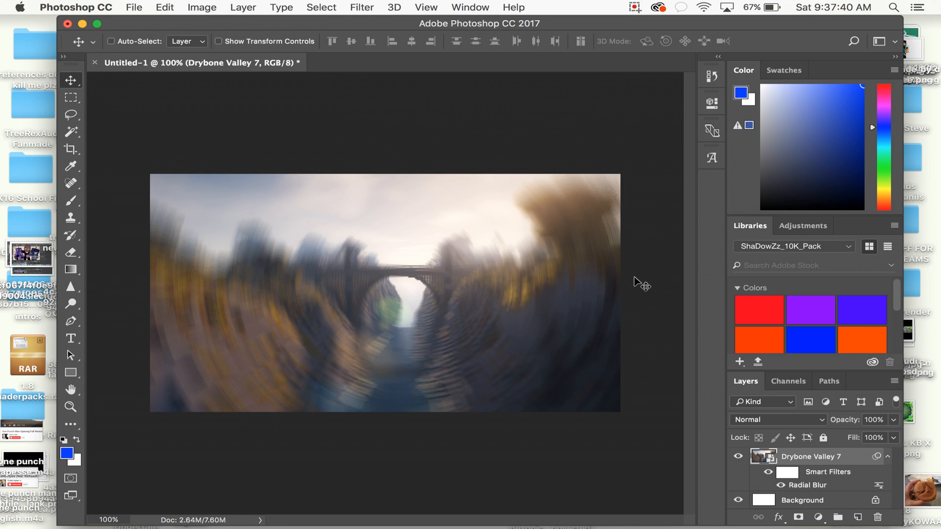
key("super+z")
Apply a Gaussian Blur with a 5.0 pixel radius to the Drybone Valley 7 layer
left_click(361, 7)
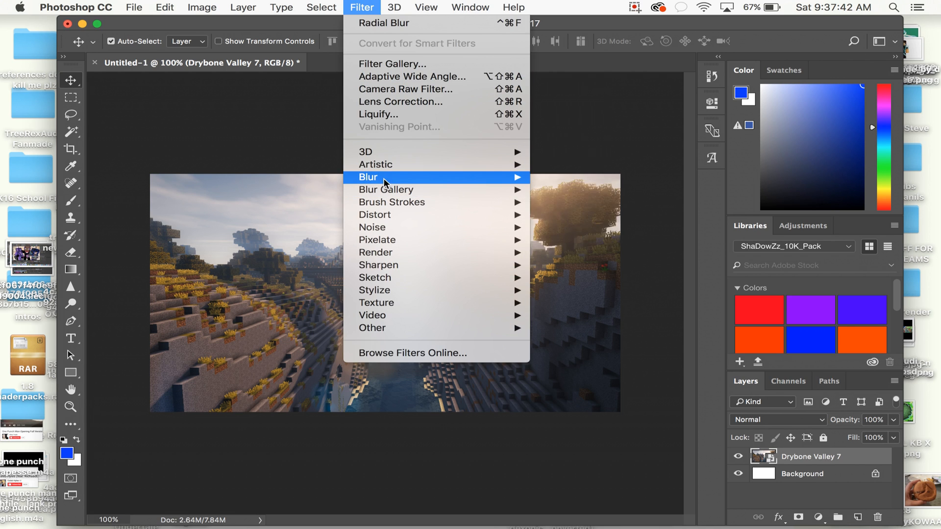
mouse_move(385, 182)
left_click(583, 226)
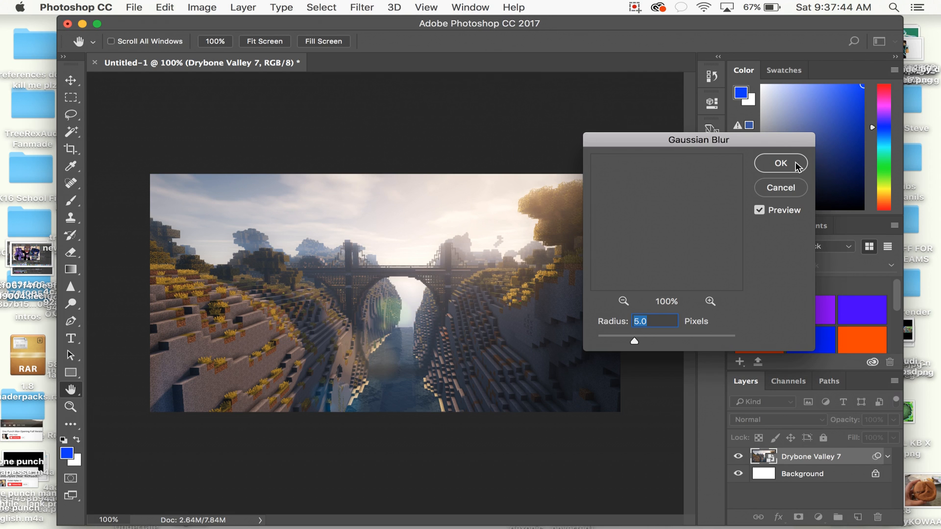
left_click(795, 165)
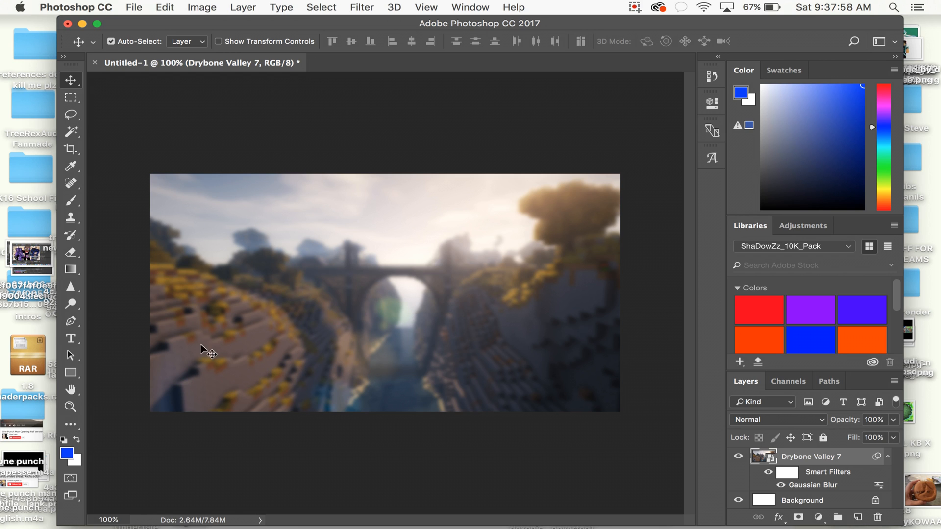
Shift the Photoshop window to uncover the desktop, place mlab tree.png into the document, and move the window back
left_click_drag(567, 20, 483, 18)
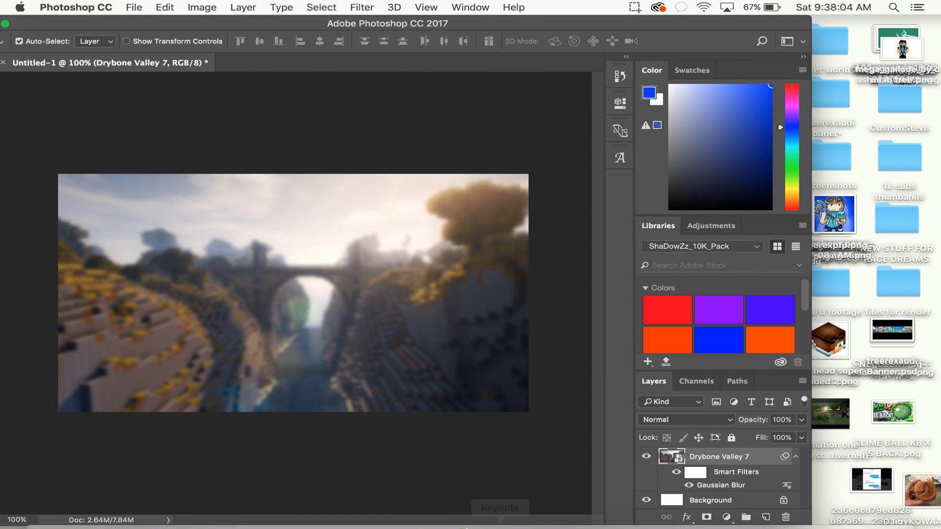
left_click_drag(903, 50, 314, 313)
left_click_drag(396, 24, 477, 15)
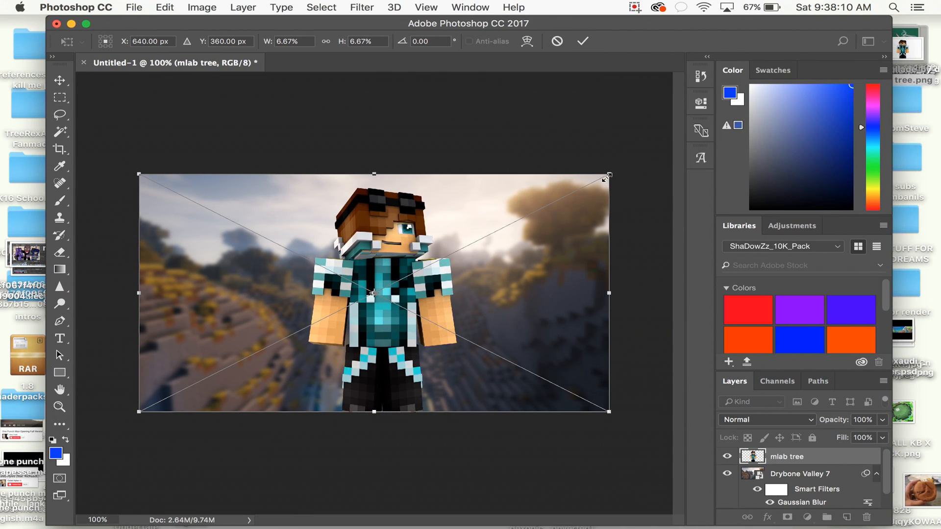
Scale the mlab tree render to about 9% and position it at about X 254, Y 484 px on the canvas's left side
left_click_drag(623, 168, 805, 75)
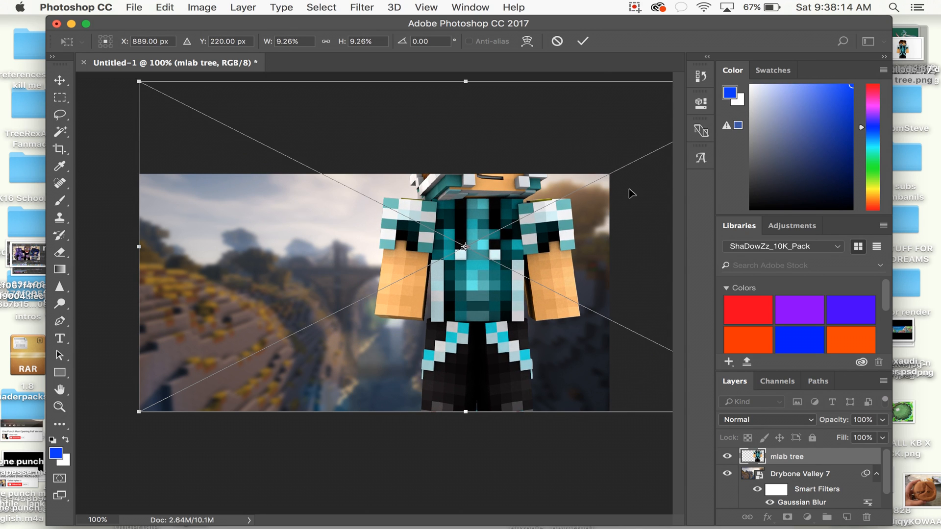
left_click_drag(457, 278, 405, 288)
left_click_drag(343, 326, 305, 341)
left_click_drag(577, 161, 504, 199)
left_click_drag(388, 317, 417, 293)
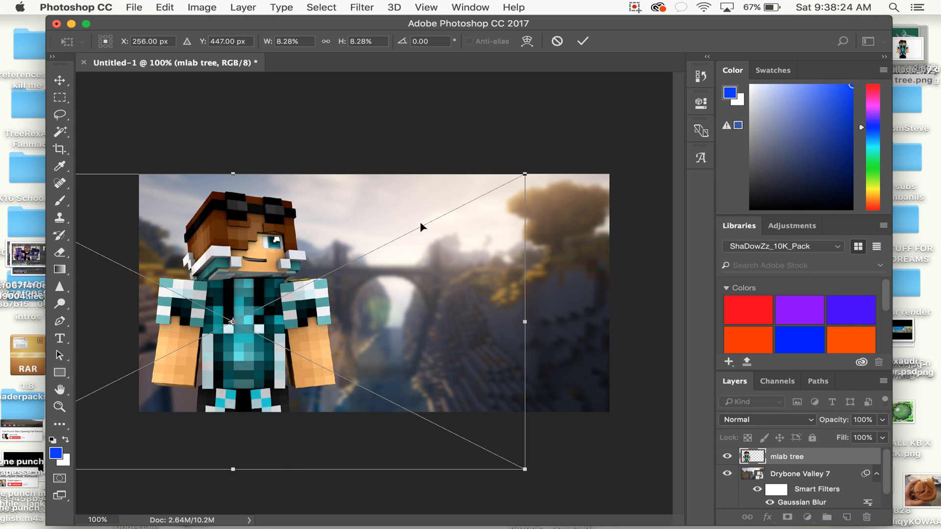
left_click_drag(374, 292, 373, 305)
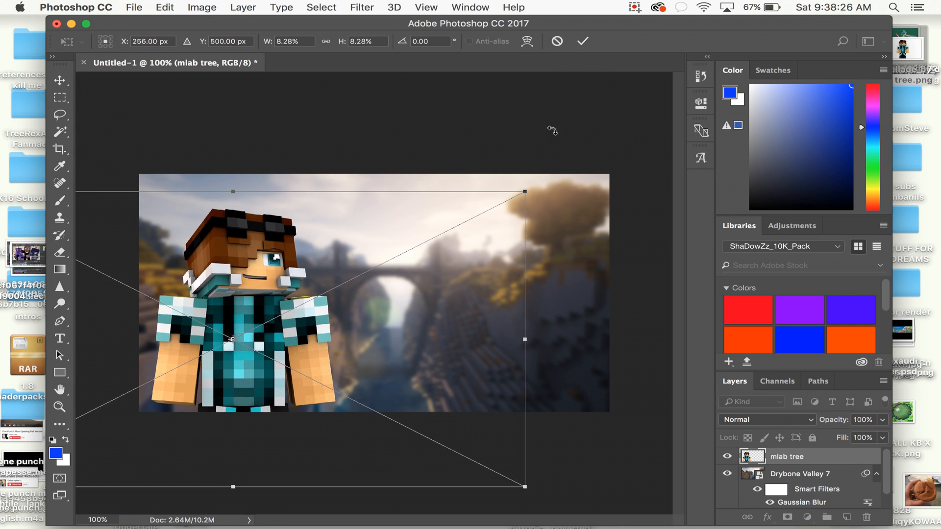
left_click_drag(525, 191, 573, 167)
left_click_drag(456, 263, 431, 266)
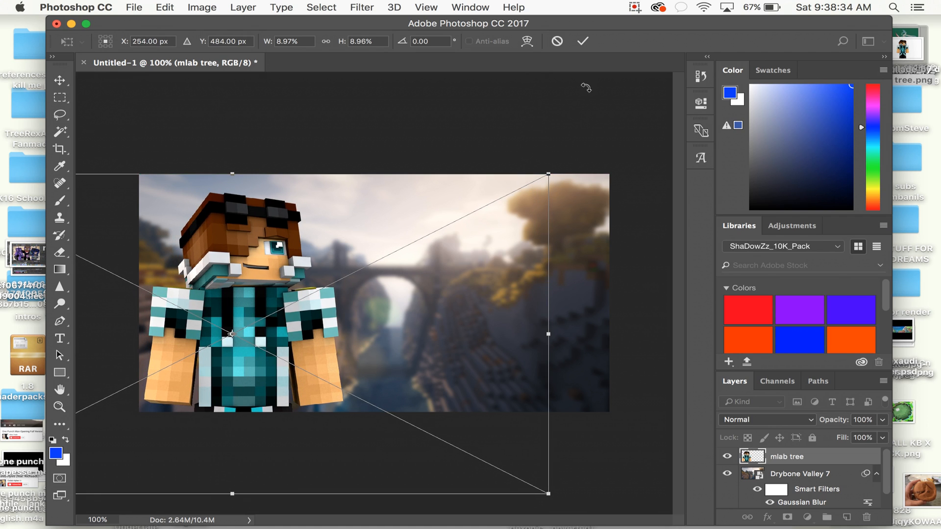
left_click(583, 41)
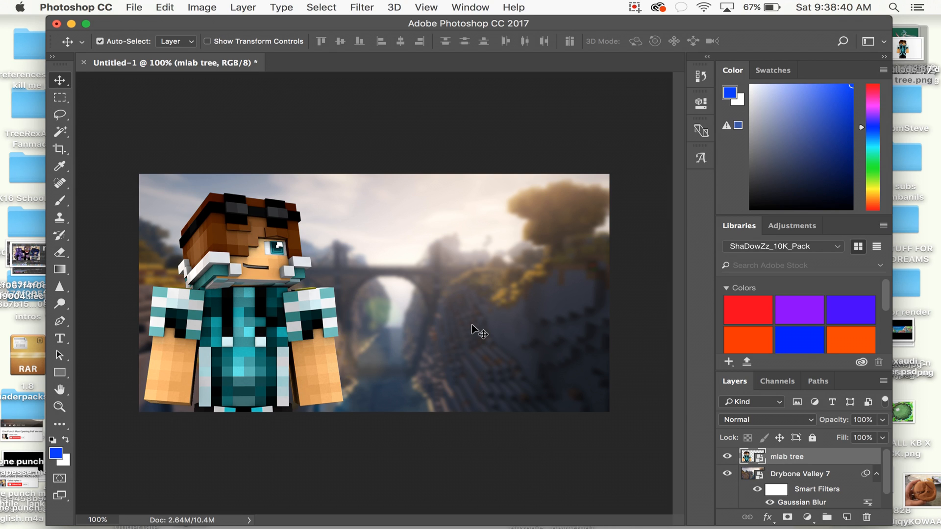
Duplicate the mlab tree layer
left_click(793, 474)
left_click(792, 457)
key("super+j")
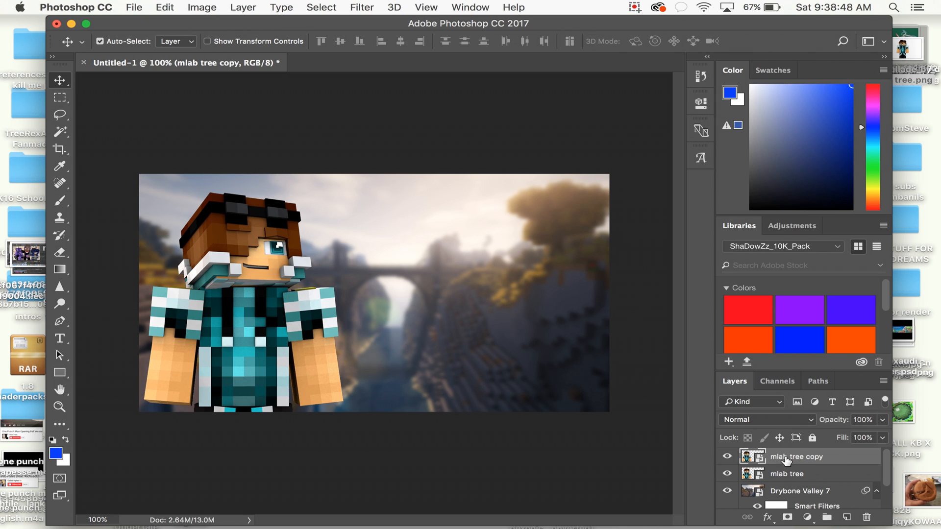
Apply the Plastic Wrap filter to the mlab tree copy layer with Highlight Strength 15, Detail 9 and Smoothness 7
left_click(362, 7)
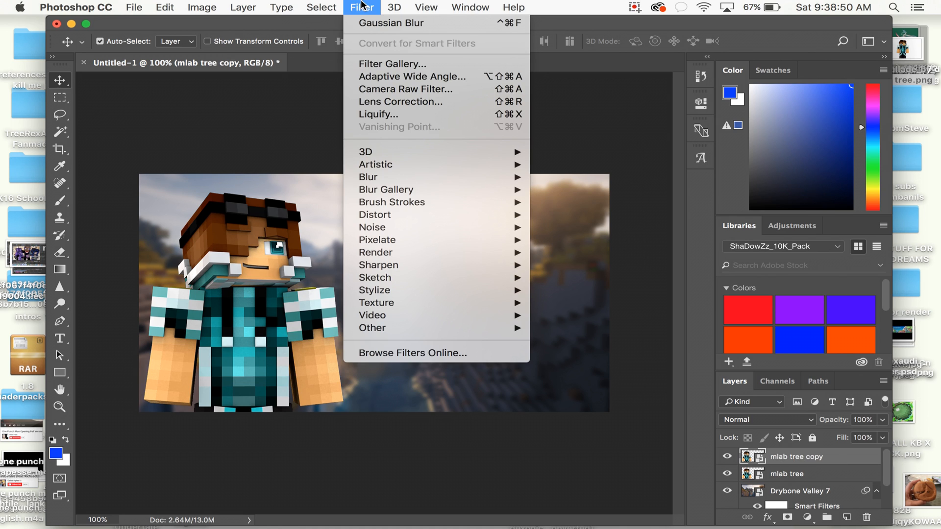
left_click(392, 63)
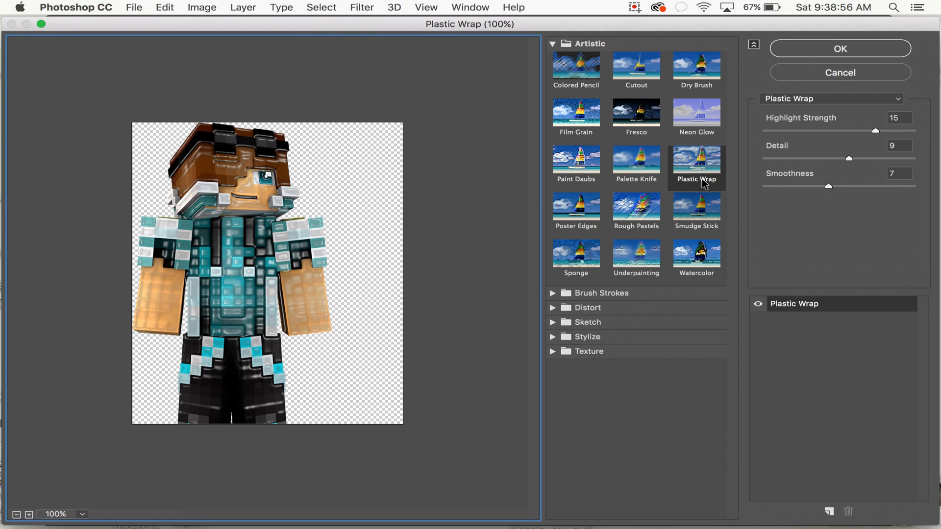
left_click(553, 44)
left_click(553, 44)
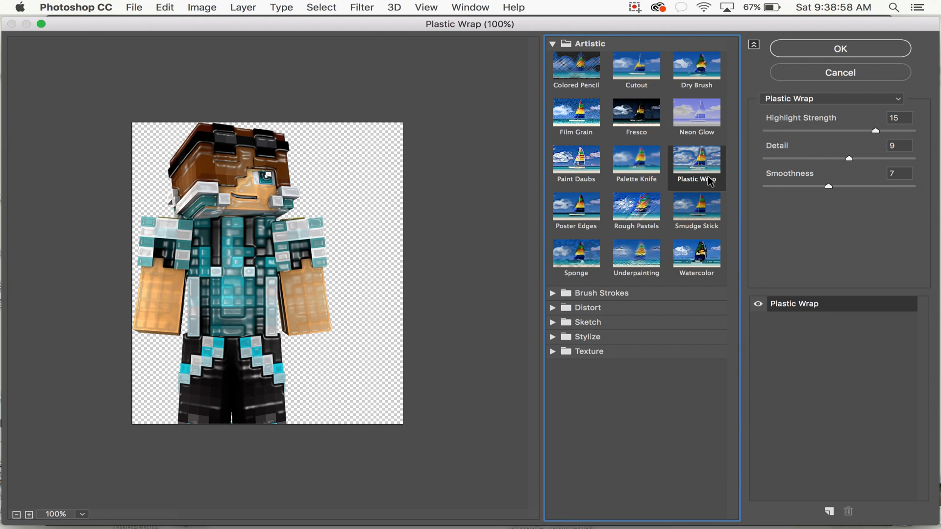
left_click(833, 46)
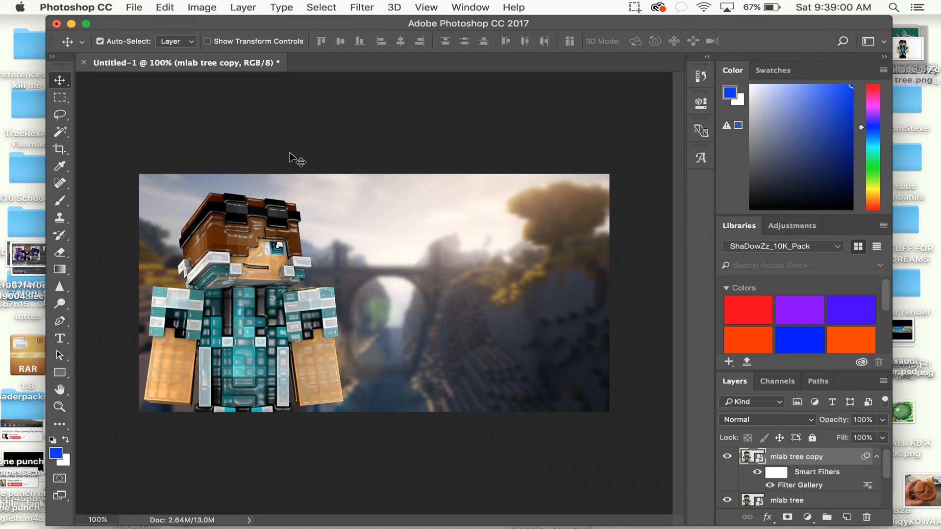
Set the Plastic Wrap layer's blend mode to Overlay and its opacity to 50%
left_click(760, 421)
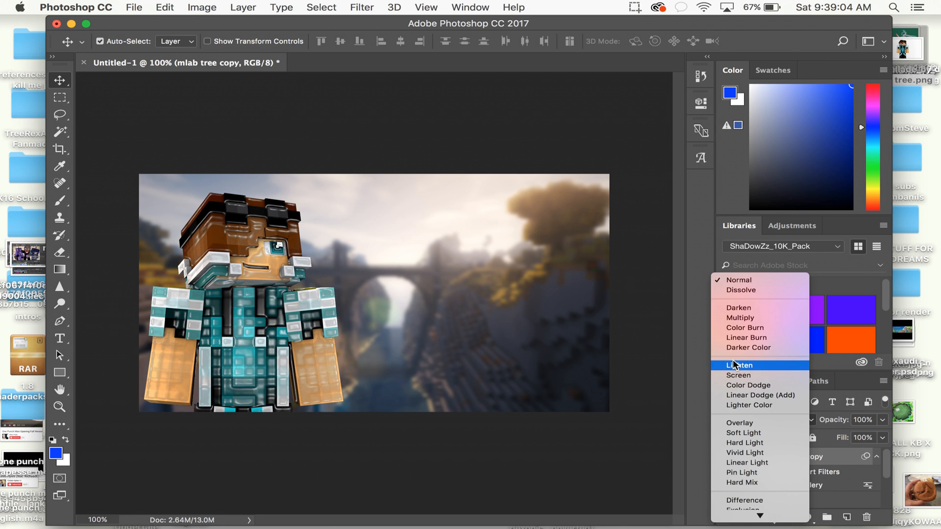
left_click(743, 422)
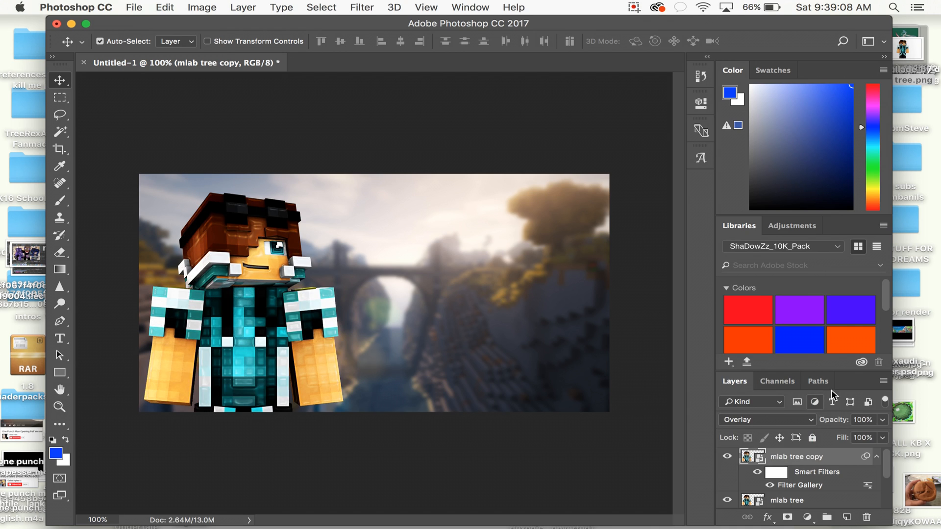
left_click(882, 420)
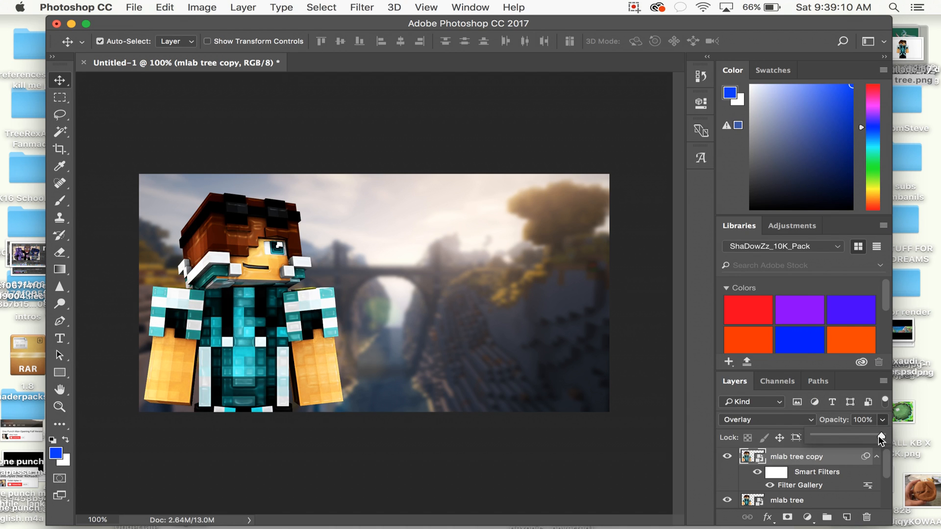
left_click_drag(881, 436, 834, 436)
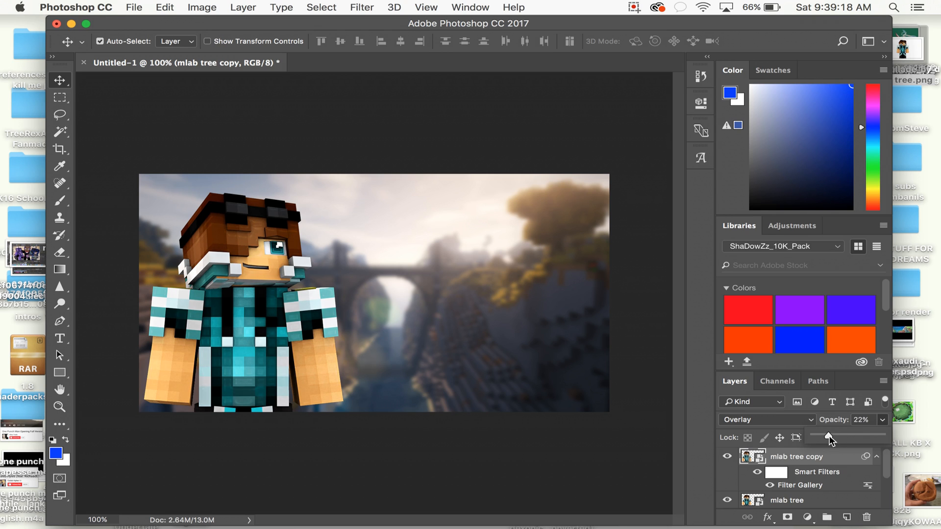
left_click_drag(849, 434, 848, 435)
left_click(771, 457)
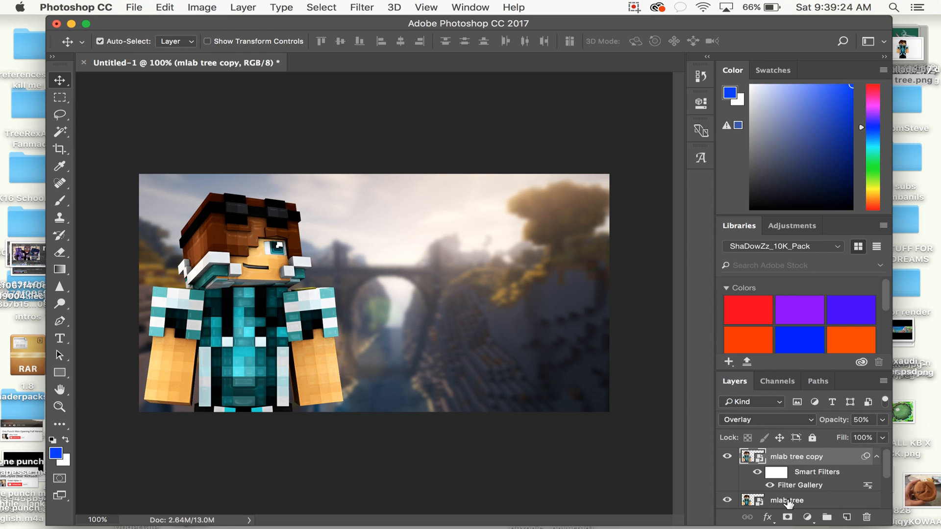
Switch the mlab tree copy layer's Filter Gallery effect off and back on to compare the character's look
left_click(787, 500)
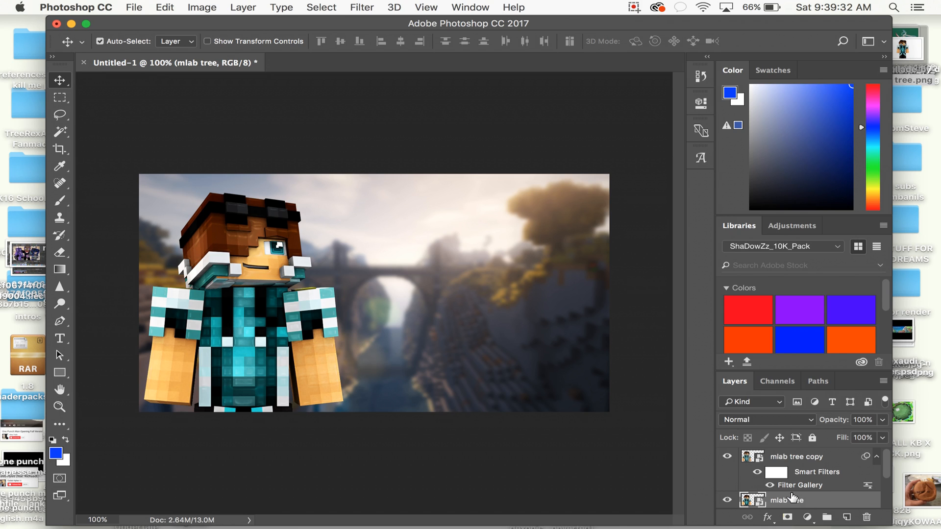
left_click(763, 459)
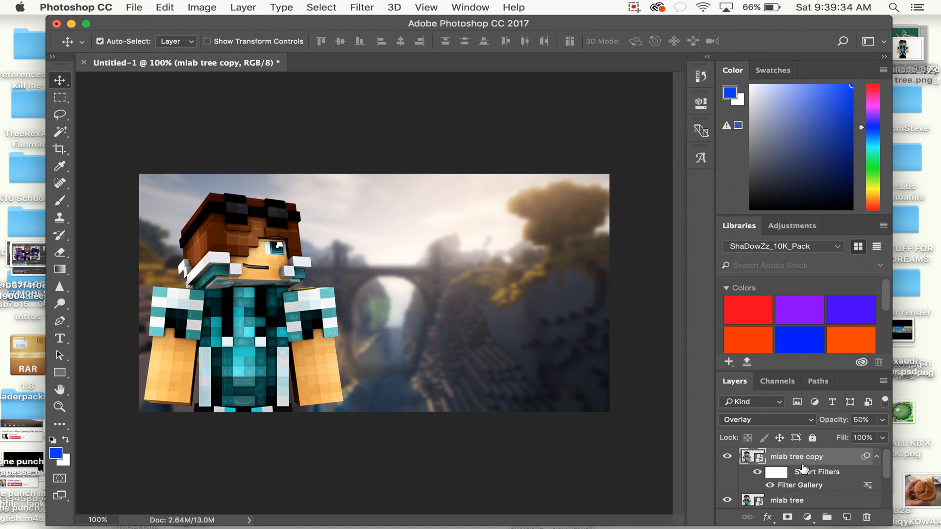
left_click(770, 486)
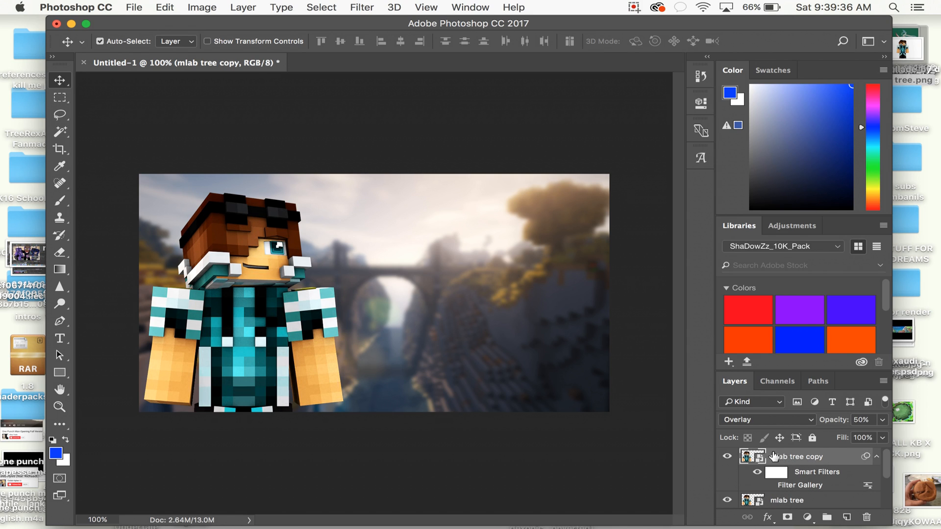
left_click(770, 485)
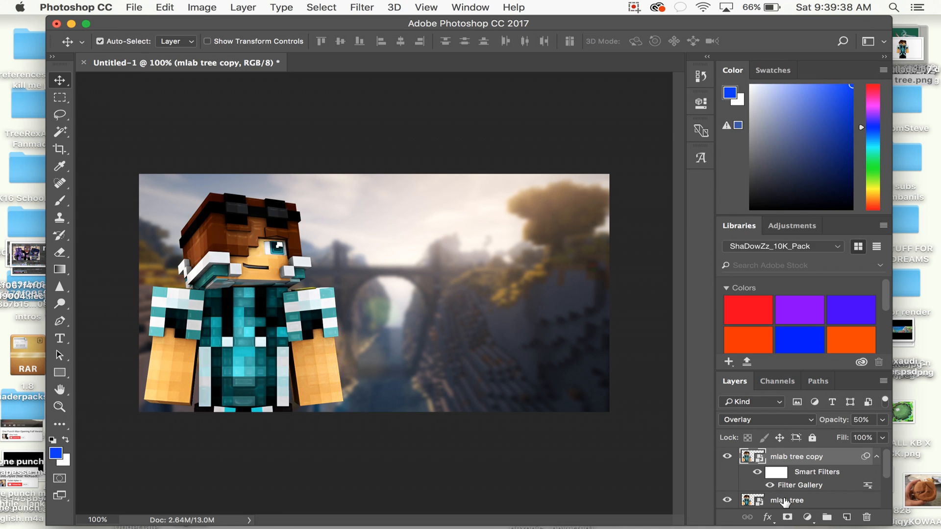
Duplicate the original mlab tree layer and apply Glowing Edges to the duplicate with Edge Width 2, Edge Brightness 6 and Smoothness 5
left_click(779, 502)
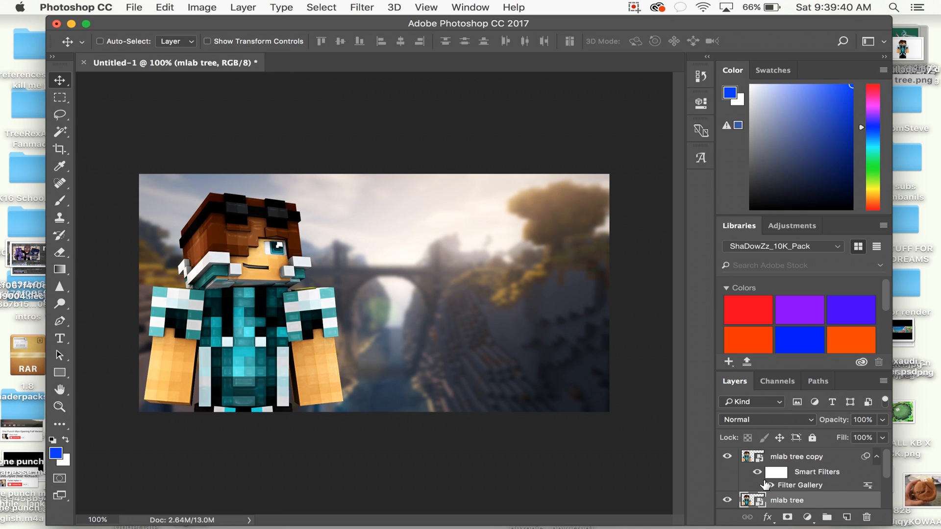
key("super+j")
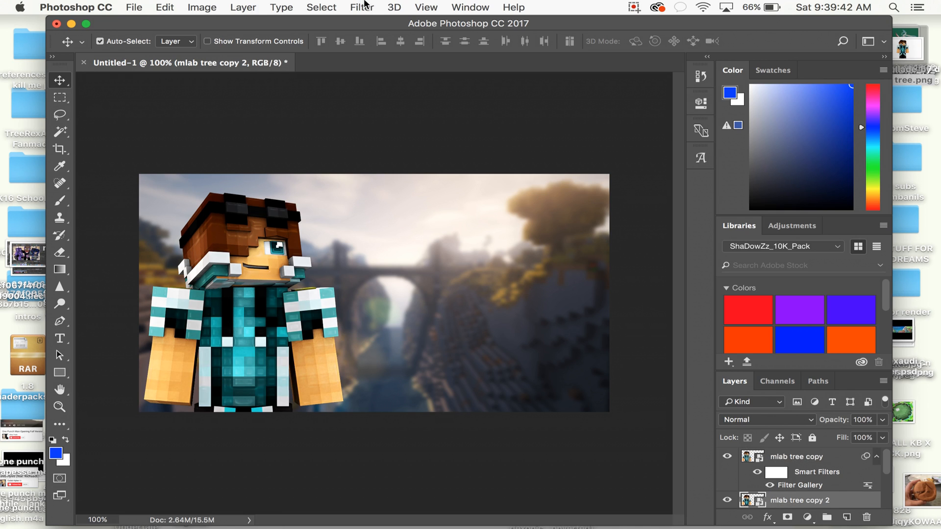
left_click(362, 7)
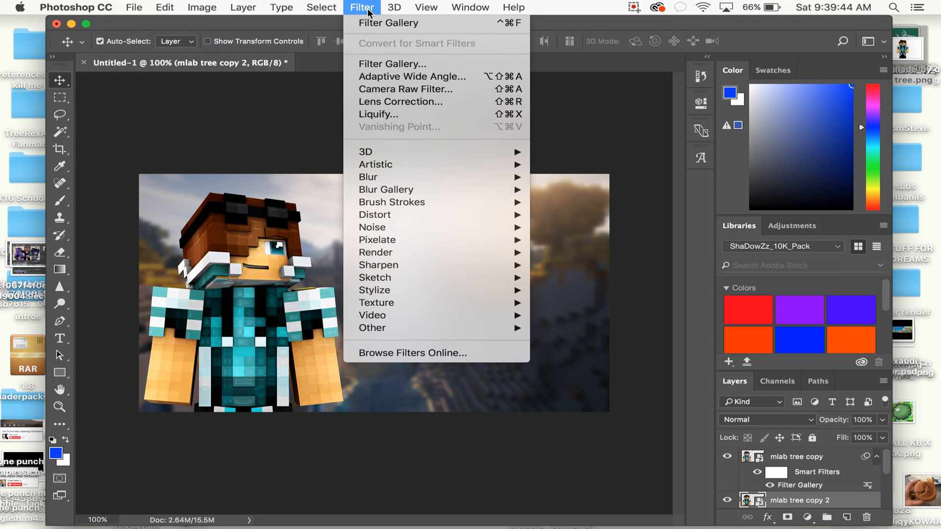
left_click(373, 27)
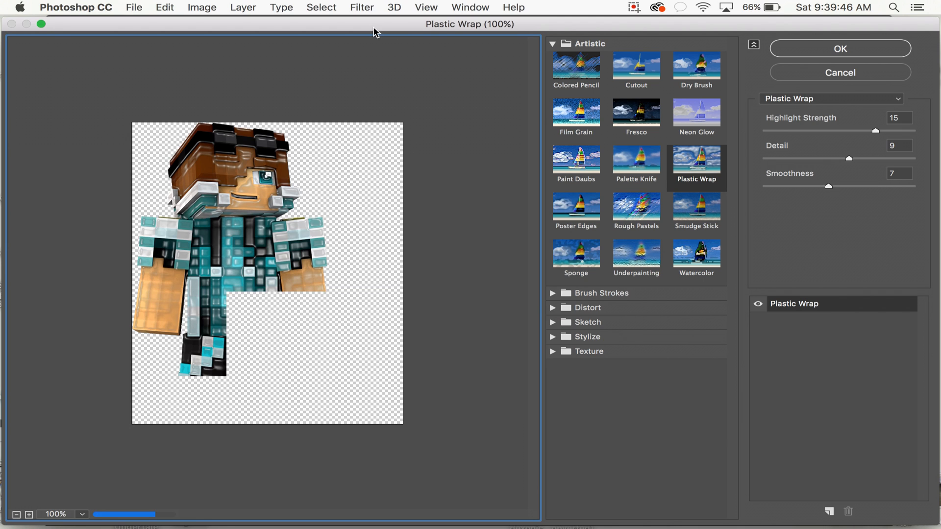
left_click(552, 43)
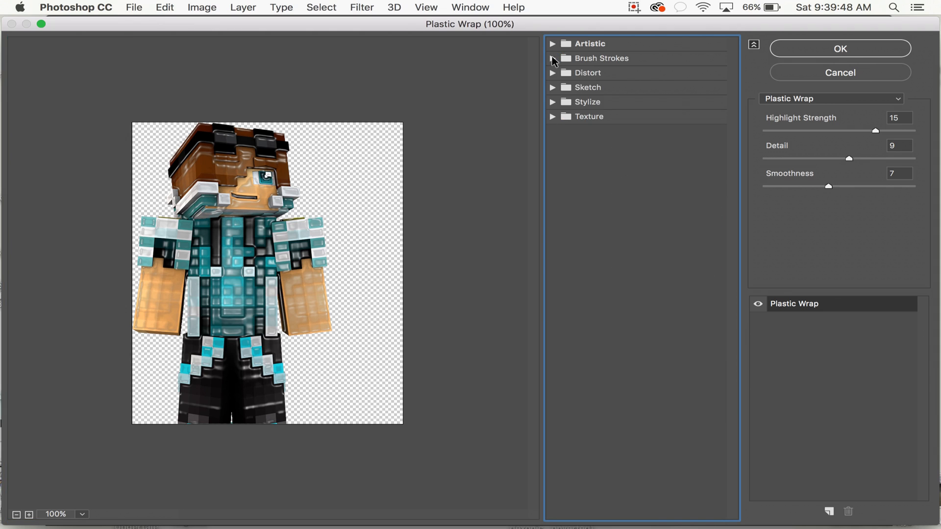
left_click(552, 102)
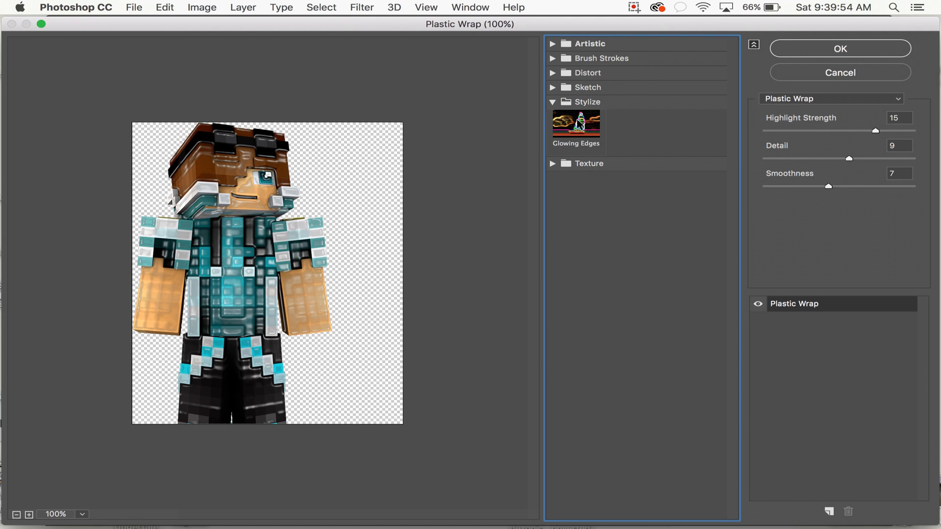
left_click(578, 122)
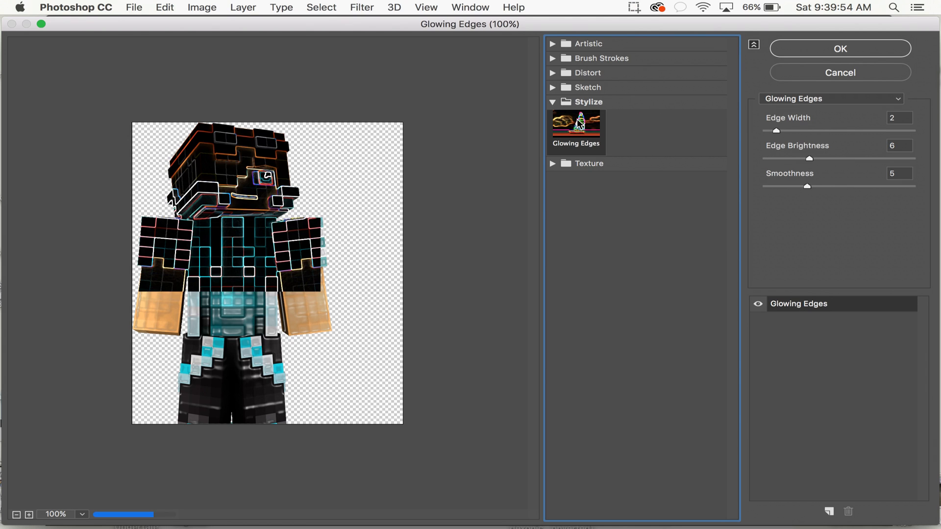
left_click(865, 47)
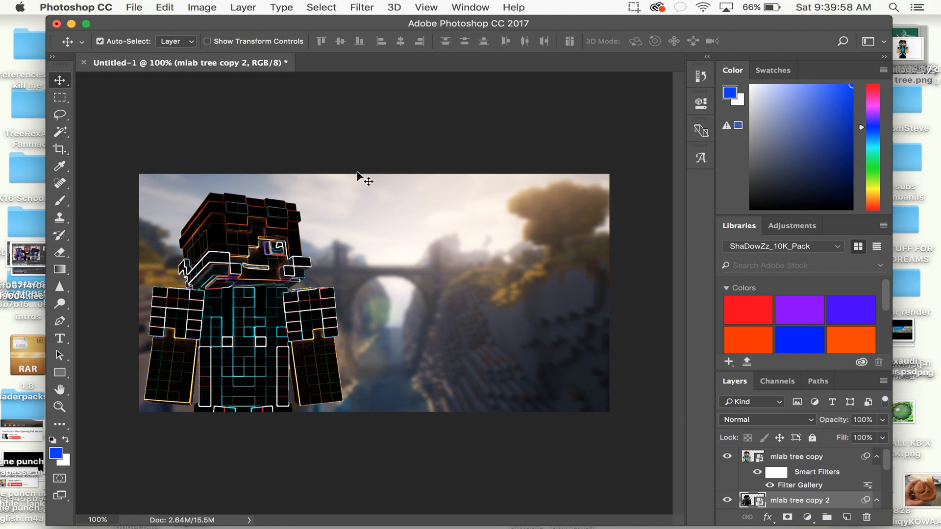
Set the Glowing Edges layer's blend mode to Overlay and its opacity to 25%
left_click(764, 419)
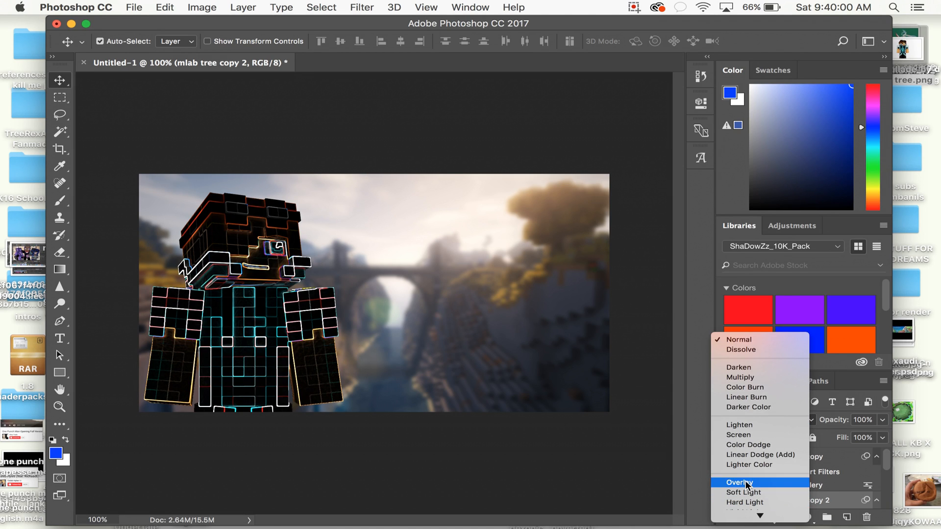
left_click(745, 483)
left_click(881, 420)
left_click_drag(850, 432, 831, 434)
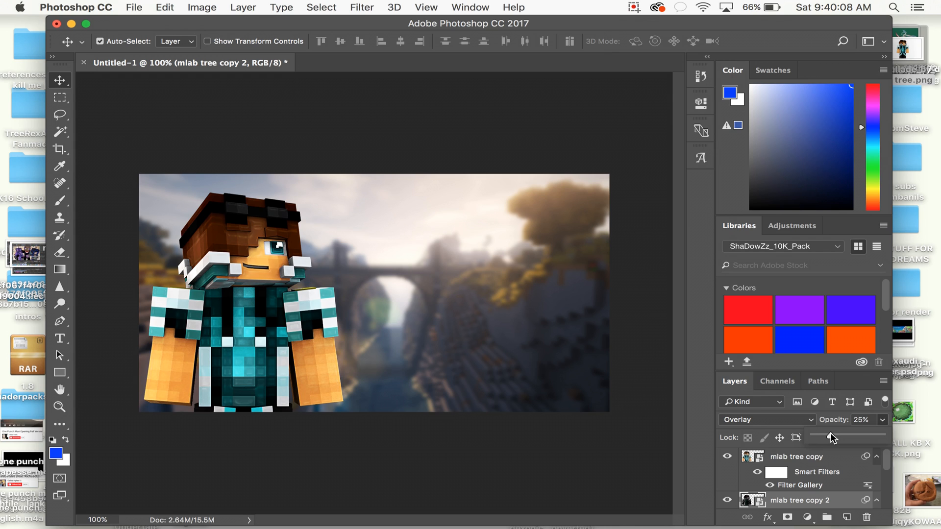
Set the opacity of the Plastic Wrap layer, mlab tree copy, to 25%
left_click(807, 456)
left_click(884, 419)
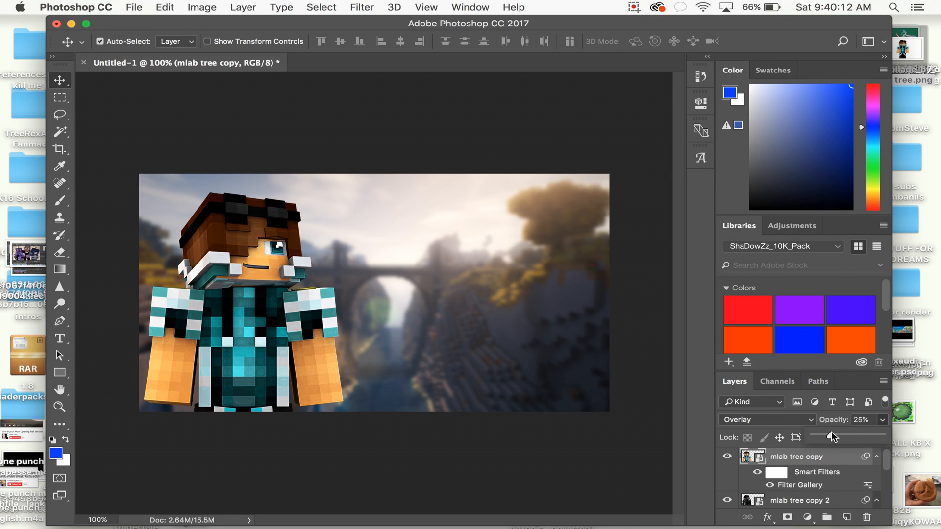
left_click(584, 478)
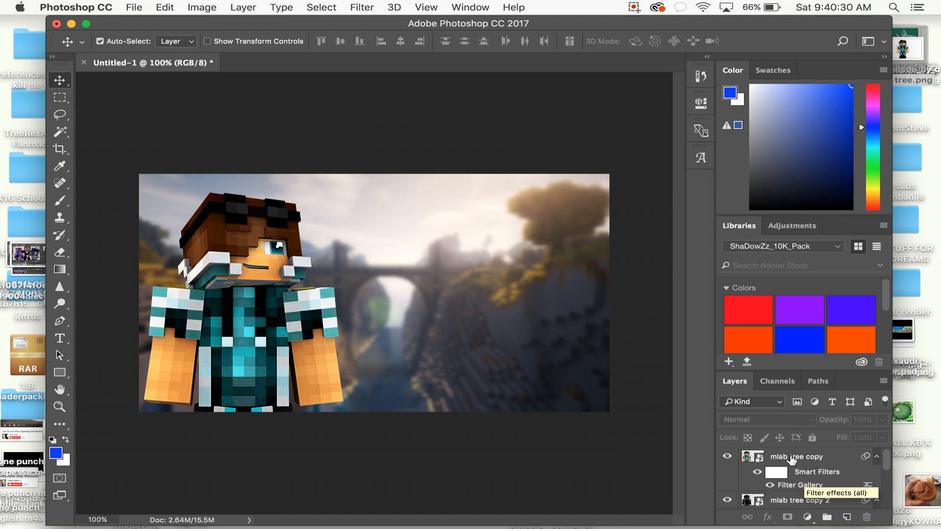
Add a new empty layer above the mlab tree copy layer
left_click(830, 487)
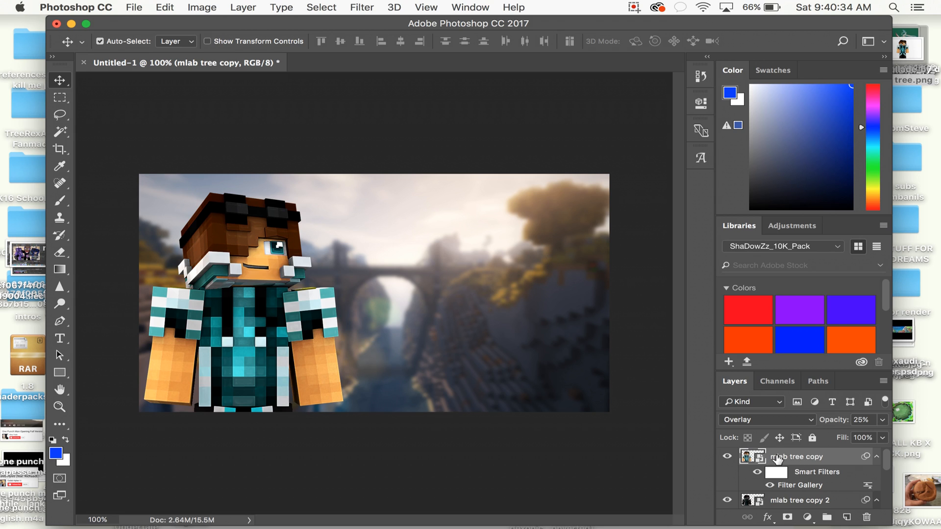
left_click_drag(767, 465, 851, 518)
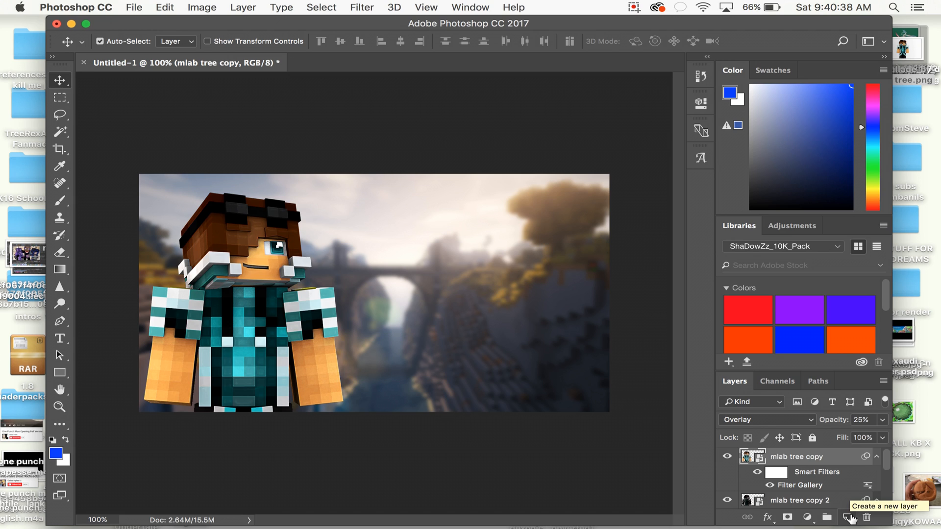
left_click(850, 517)
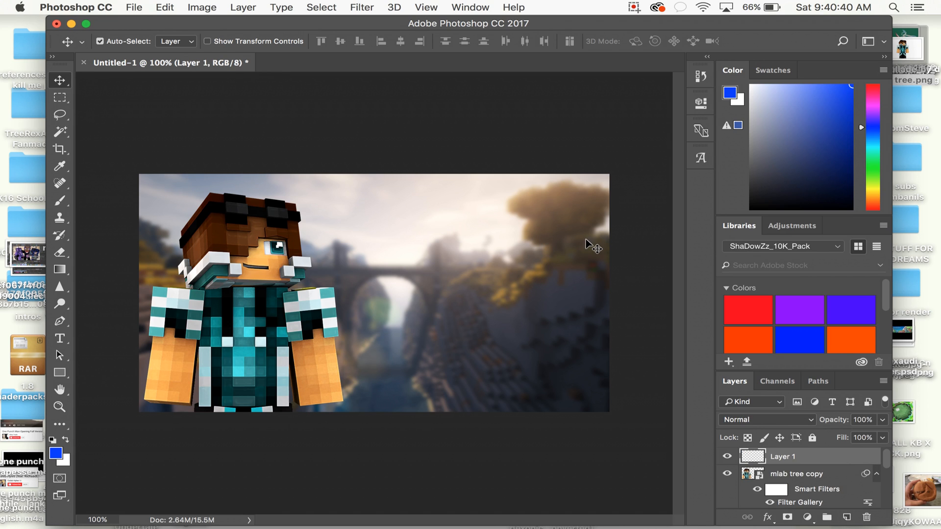
Set up a soft round brush with 0% hardness and a size of 65 px
left_click(60, 201)
left_click(109, 48)
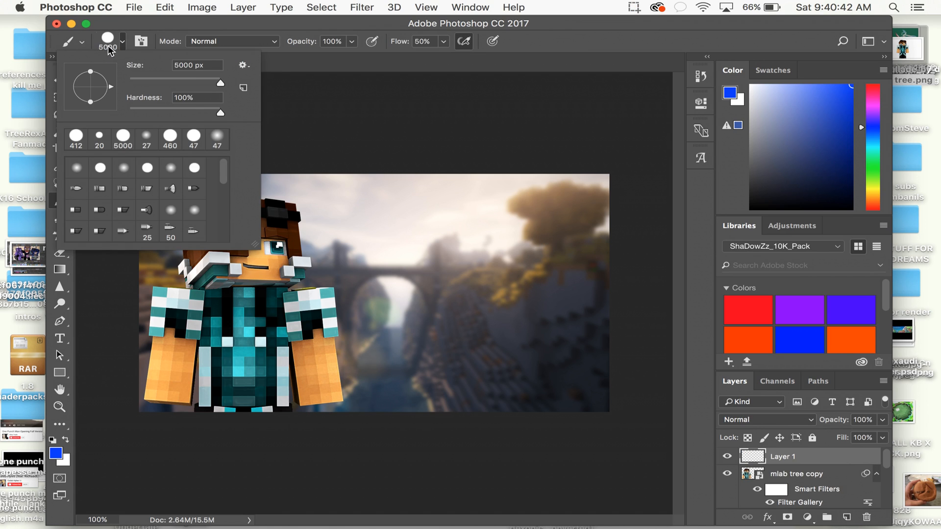
key("Escape")
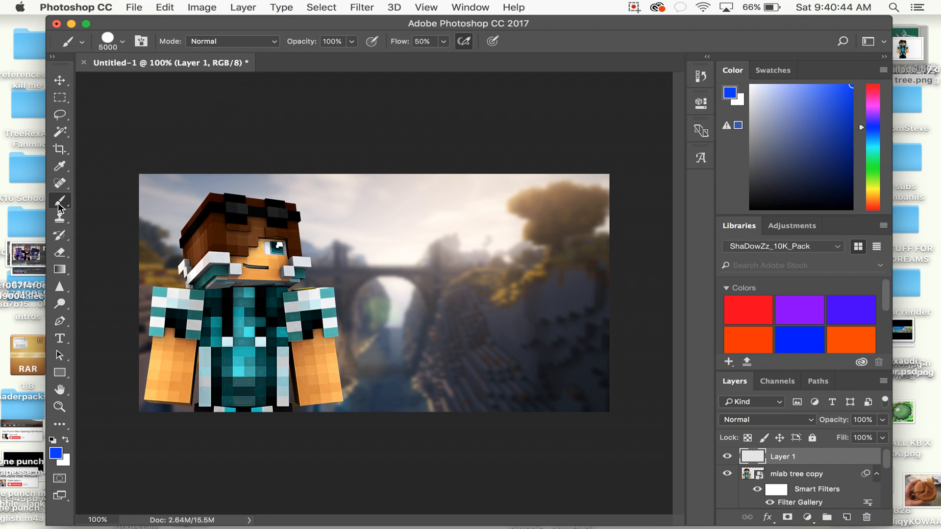
left_click(113, 39)
left_click_drag(157, 77, 148, 79)
left_click_drag(218, 116, 110, 116)
left_click_drag(149, 82, 177, 84)
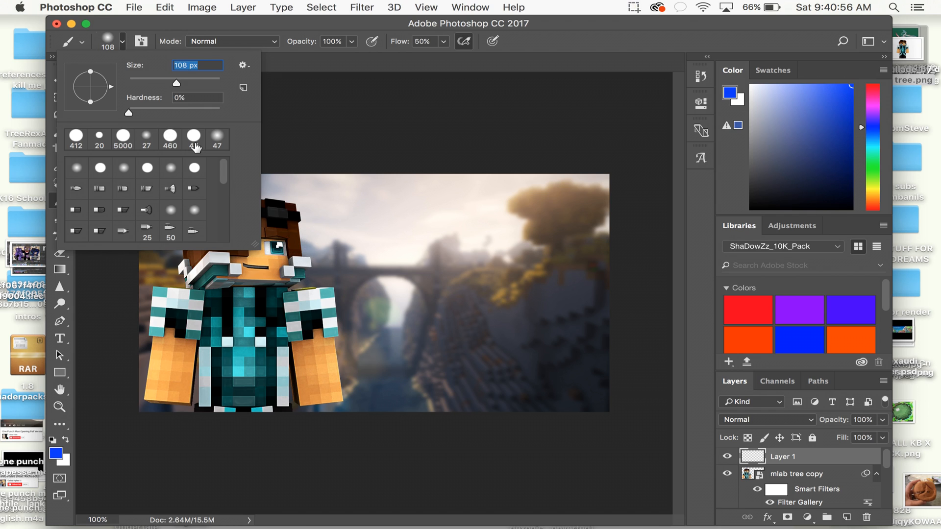
left_click_drag(152, 80, 157, 79)
left_click(270, 25)
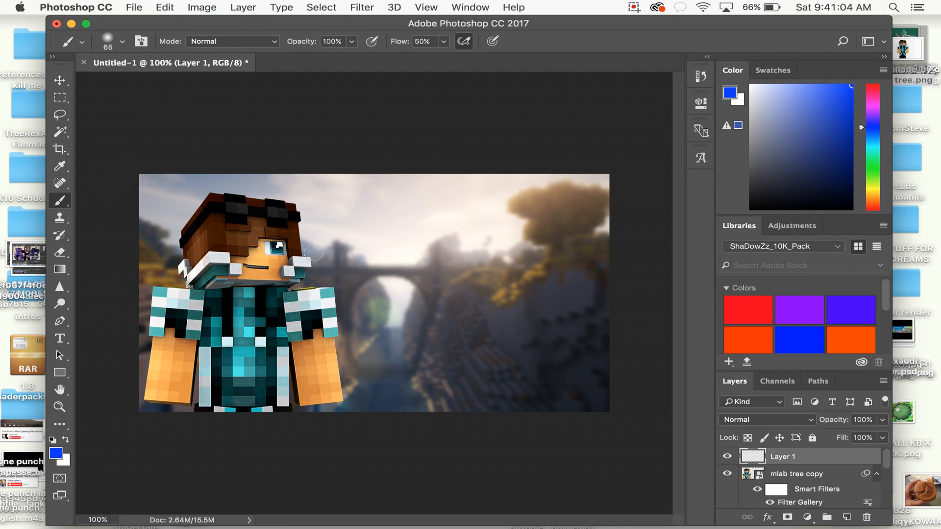
Sample the dark teal from the character's eye and paint a soft dab of it over the eye on the new layer
key("alt")
left_click(843, 122)
left_click_drag(843, 121, 851, 86)
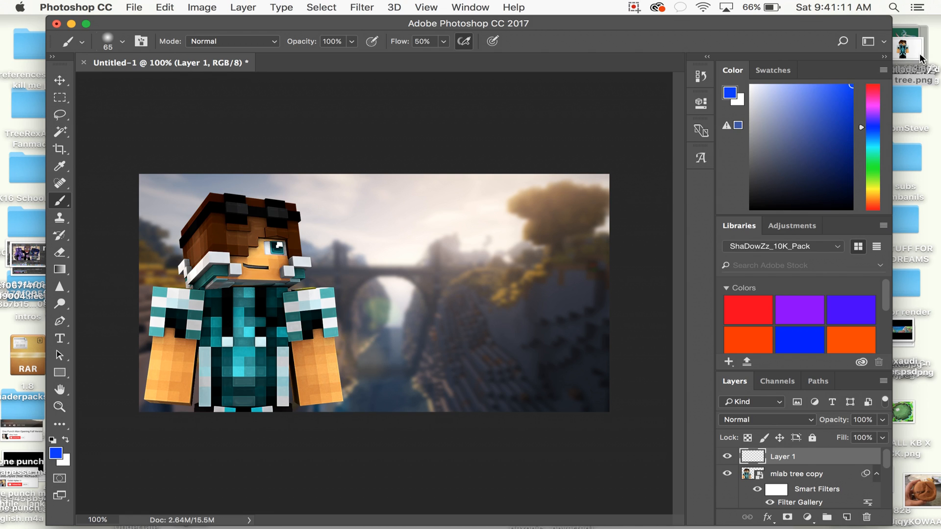
left_click(275, 250, "alt")
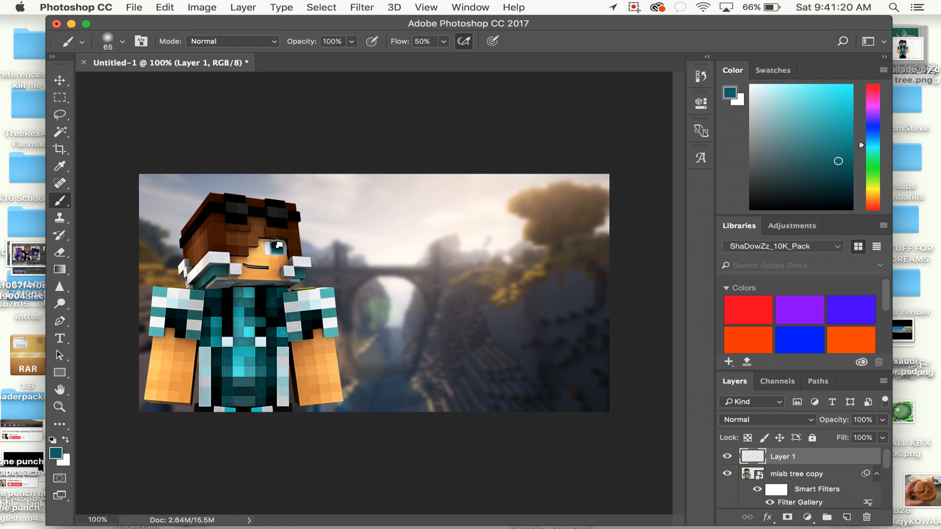
left_click_drag(275, 248, 276, 248)
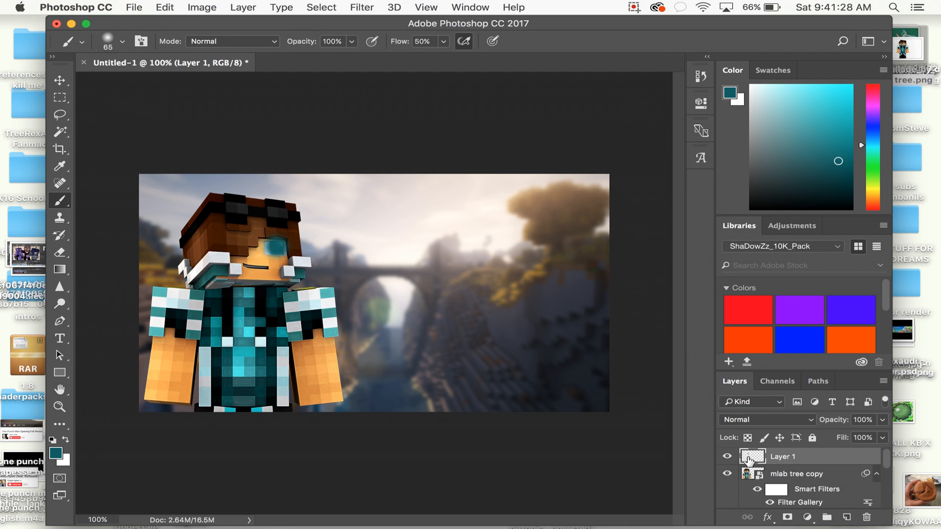
Set the blend mode of the eye glow layer, Layer 1, to Linear Dodge (Add)
left_click(765, 421)
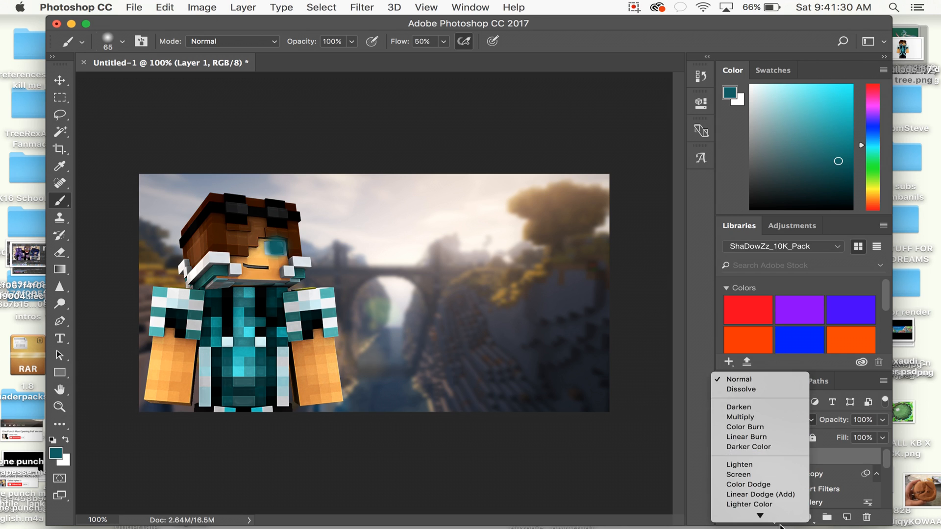
mouse_move(779, 524)
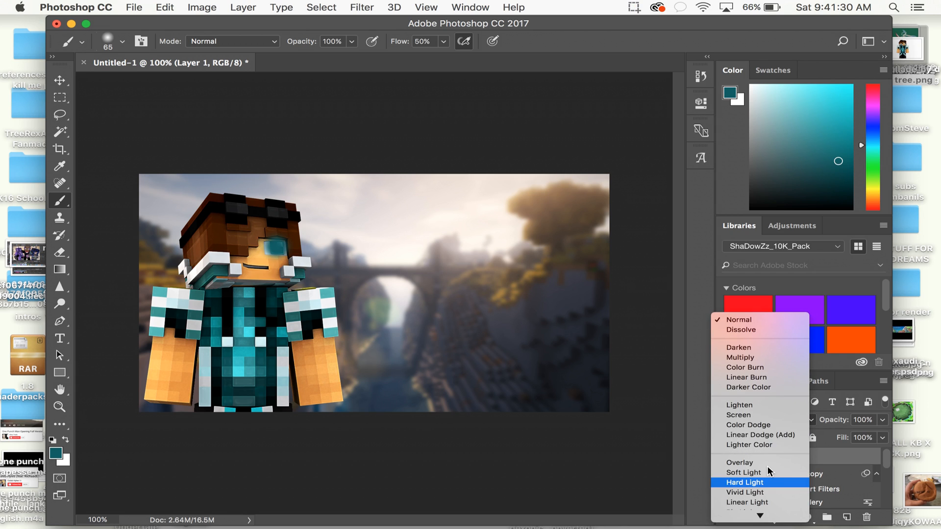
left_click(773, 438)
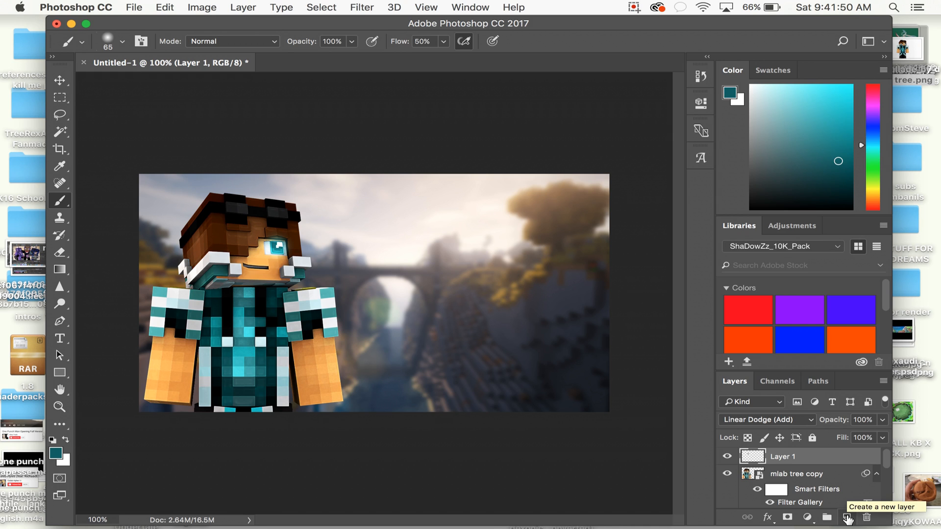
Add a new layer and paint a soft dab of the yellow sampled beside the character's collar over that shoulder
left_click(847, 518)
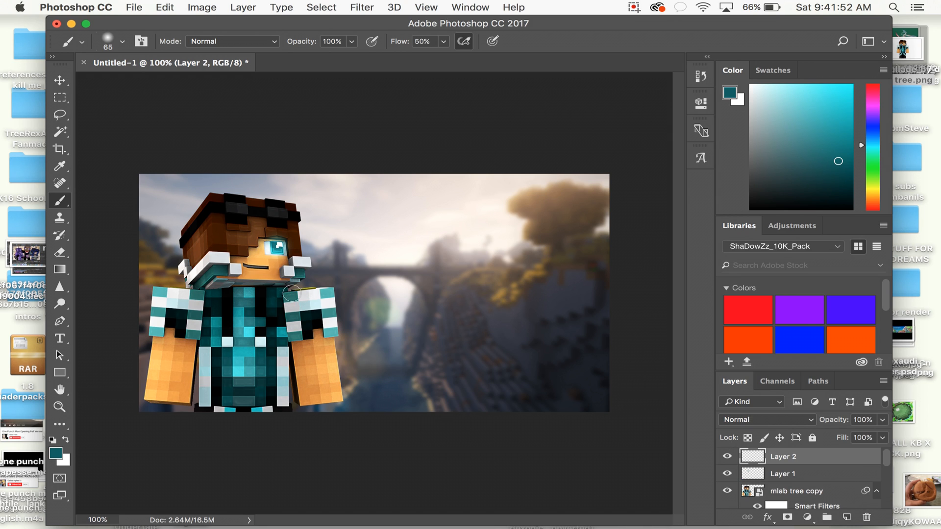
left_click(308, 287, "alt")
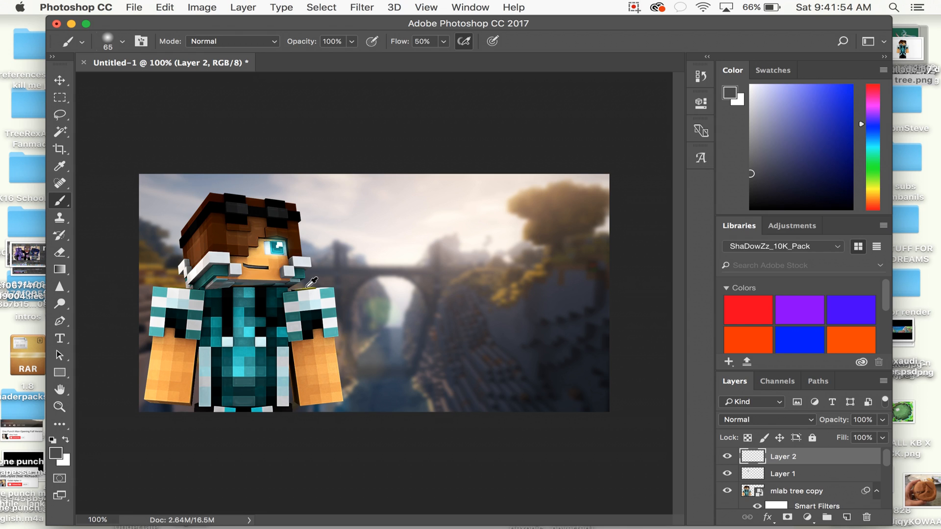
left_click(307, 287, "alt")
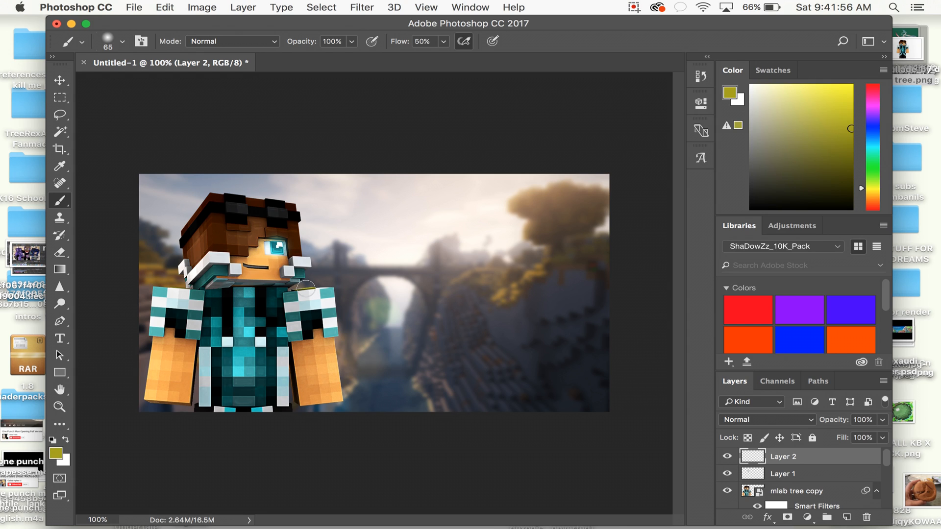
left_click_drag(295, 286, 306, 289)
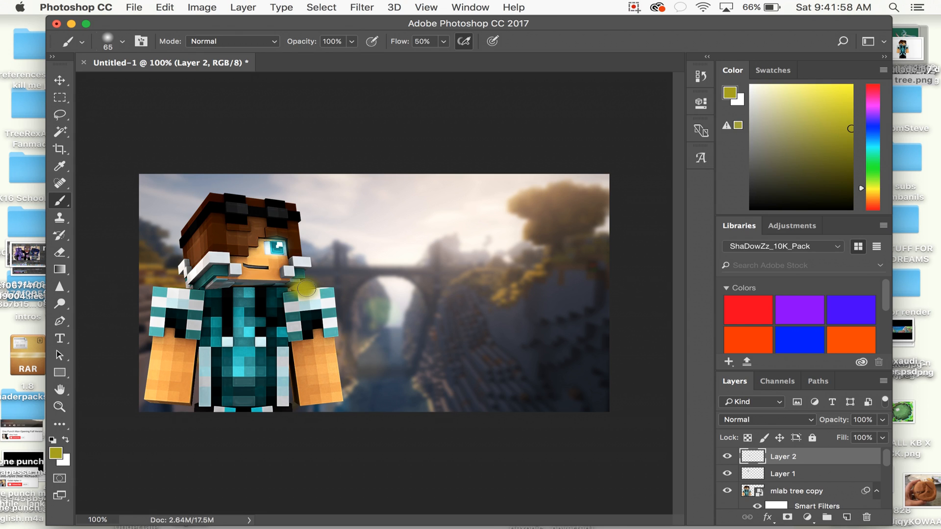
Set Layer 2's blend mode to Linear Dodge (Add) and paint a matching yellow dab on the character's other shoulder
left_click(767, 419)
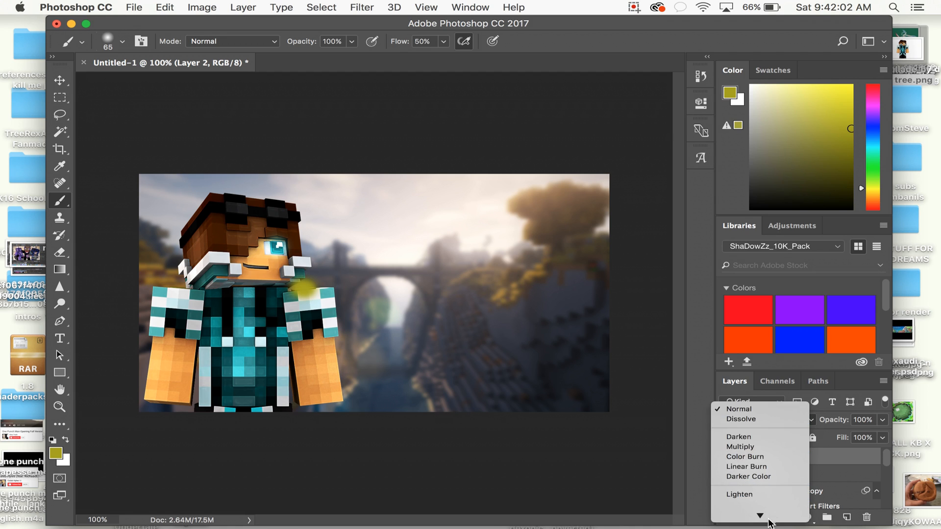
mouse_move(759, 516)
left_click(761, 435)
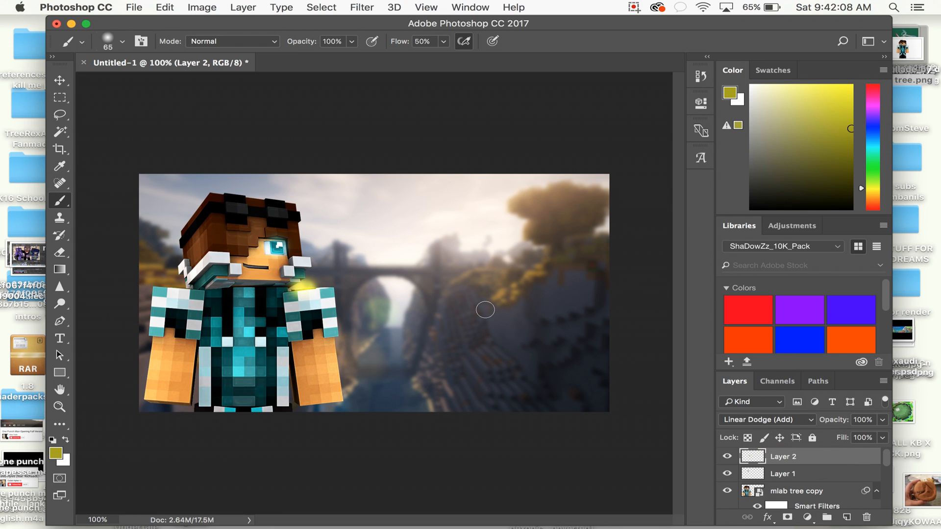
left_click_drag(177, 287, 179, 289)
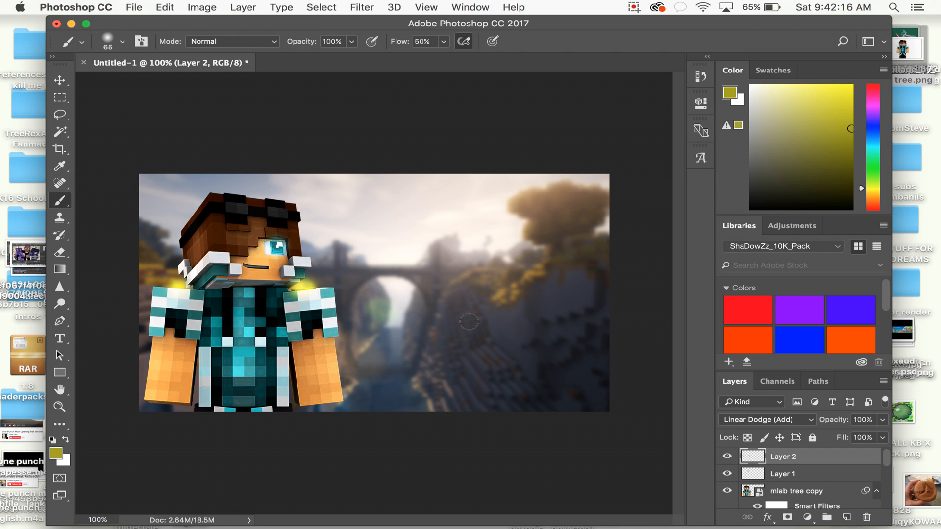
On a new layer, dab sampled pale blue over both white chest squares and set the layer's blend mode to Linear Dodge (Add)
left_click(848, 517)
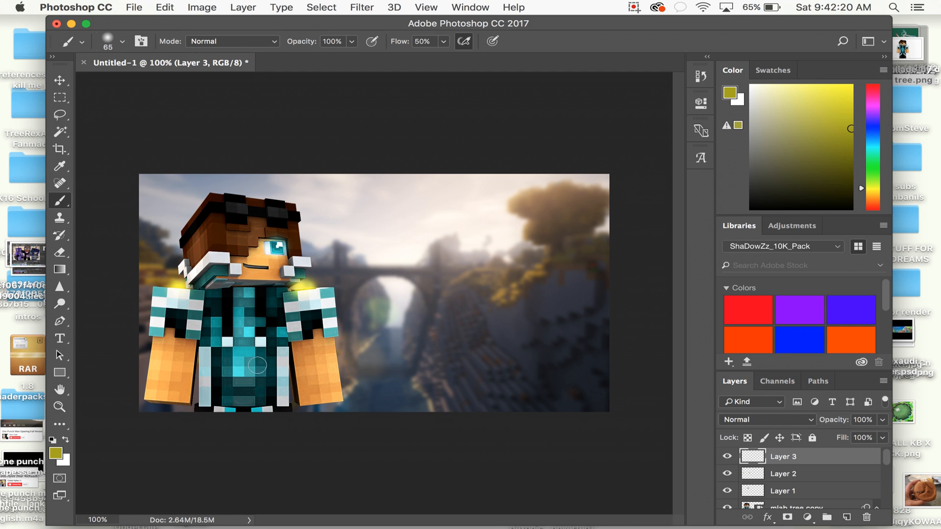
left_click(264, 343, "alt")
left_click(261, 343)
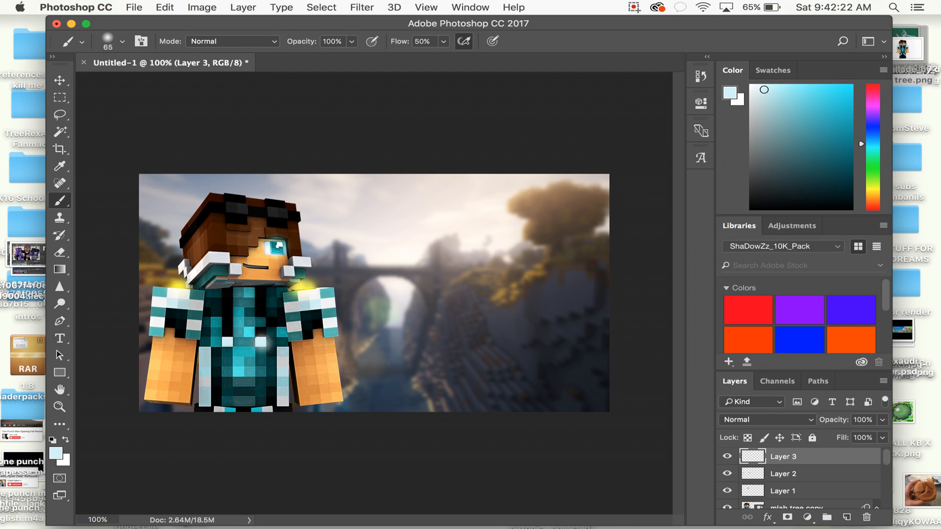
left_click(226, 341)
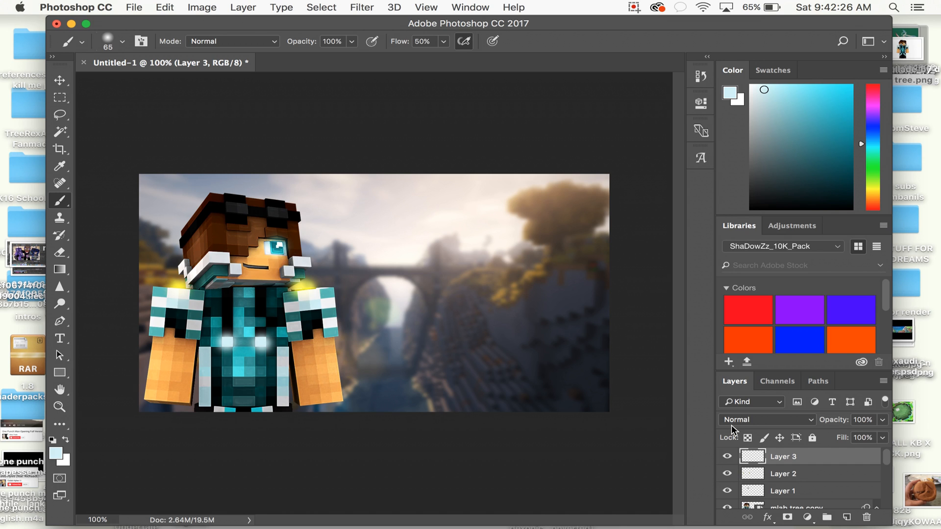
left_click(749, 420)
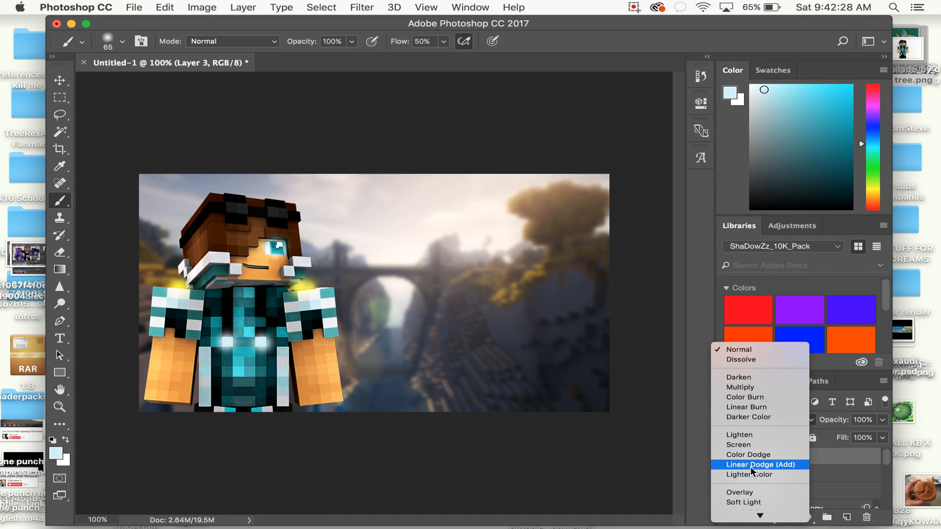
left_click(751, 467)
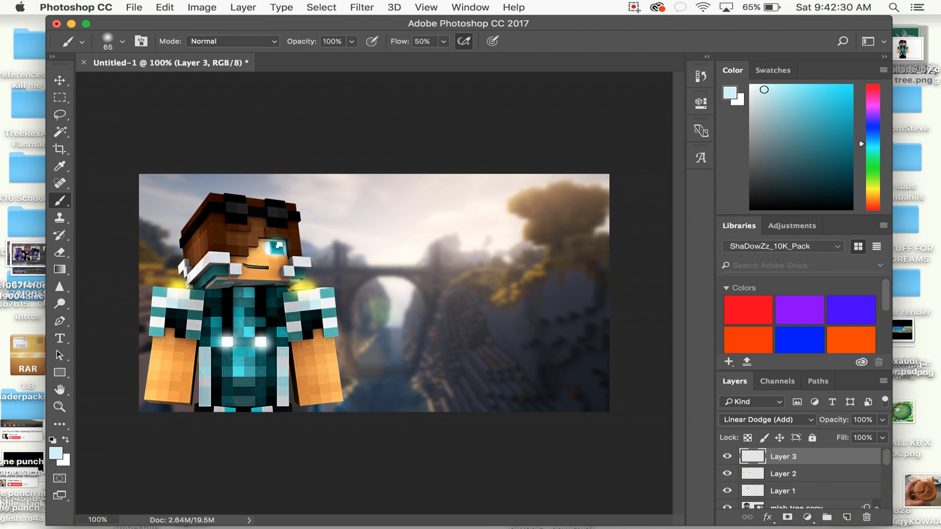
Add a new layer and paint soft dabs of the dark grey sampled from the goggles over both lenses
left_click(847, 517)
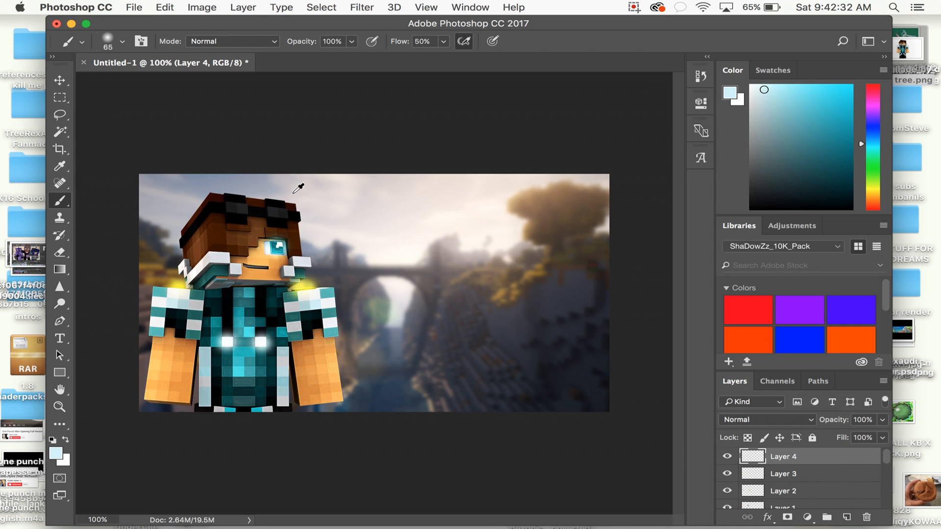
left_click(275, 212, "alt")
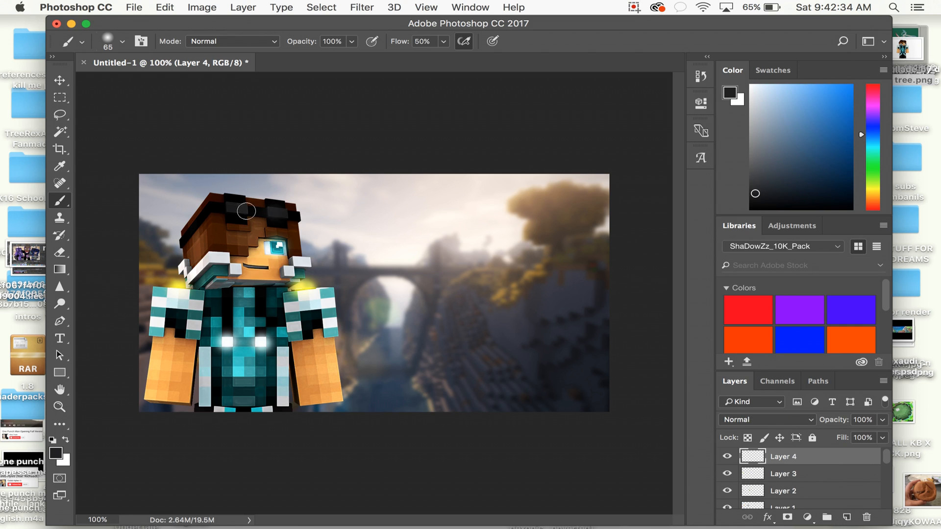
left_click(246, 209, "alt")
left_click(245, 207)
left_click(277, 210)
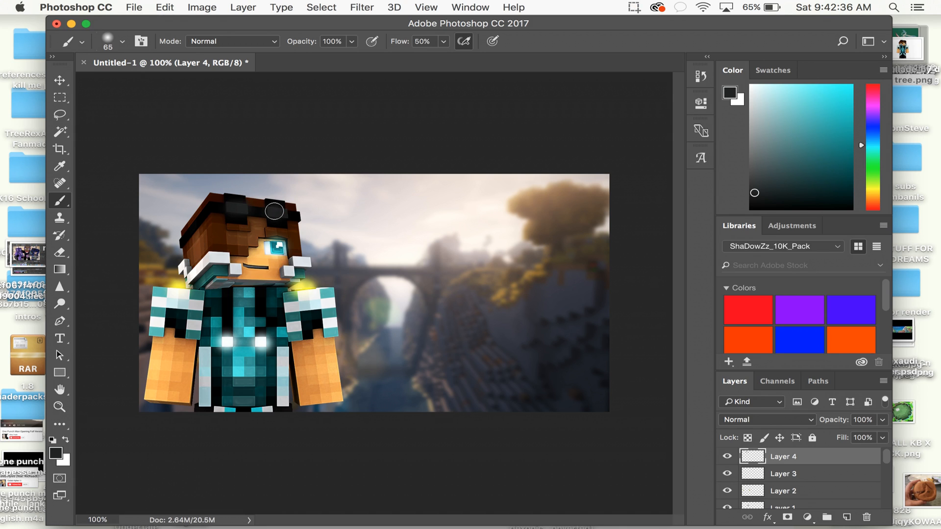
Try Color Dodge on the goggles glow layer, Layer 4, and settle on the Linear Dodge (Add) blend mode
left_click(754, 421)
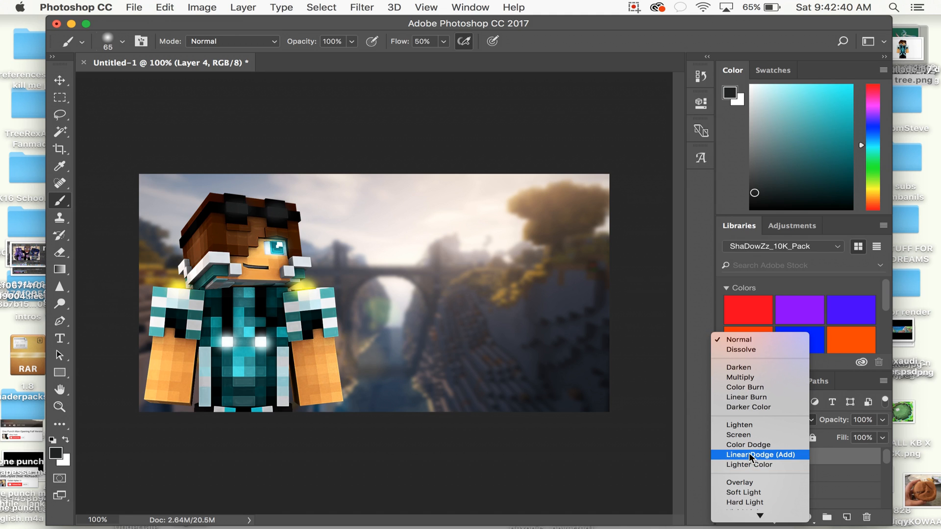
left_click(748, 446)
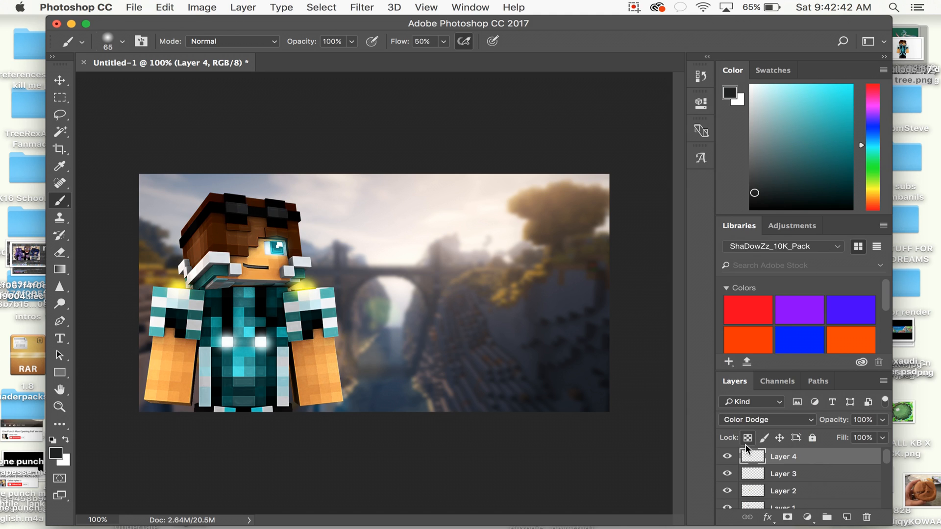
left_click(754, 421)
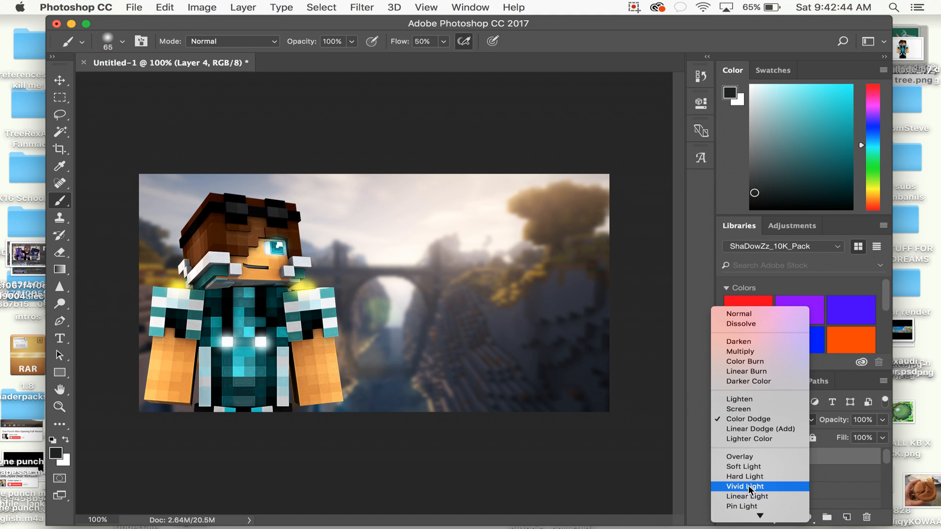
left_click(753, 430)
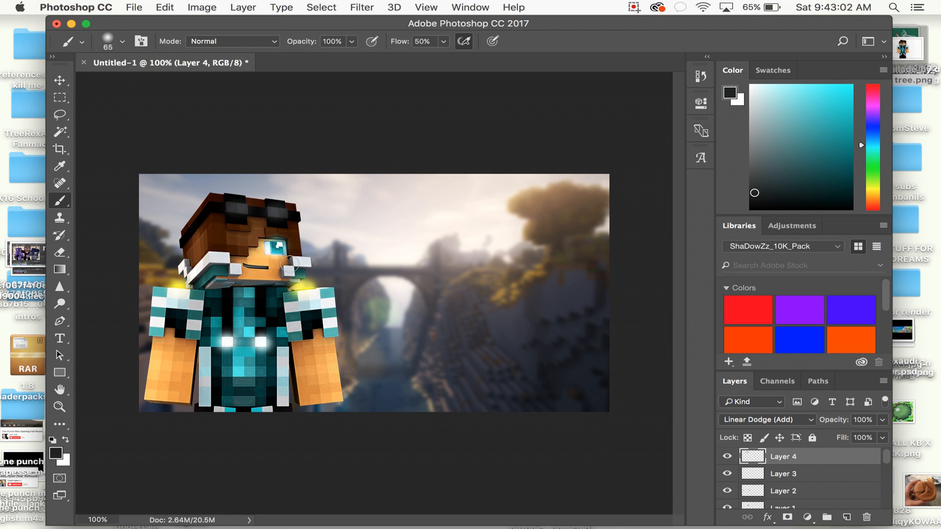
Compare the image with and without the glows on Layer 3 and Layer 2 by toggling each layer's visibility
scroll(814, 502, "down", 2)
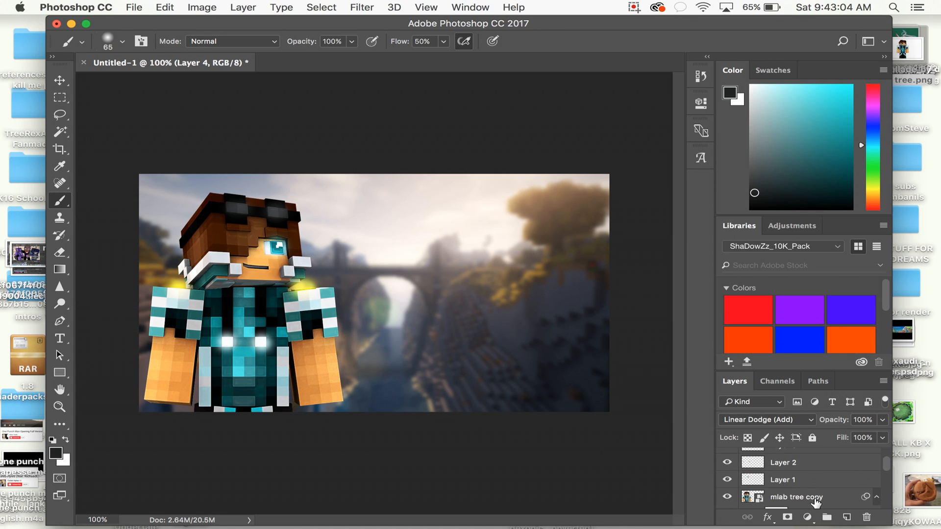
scroll(788, 469, "up", 2)
left_click(817, 492)
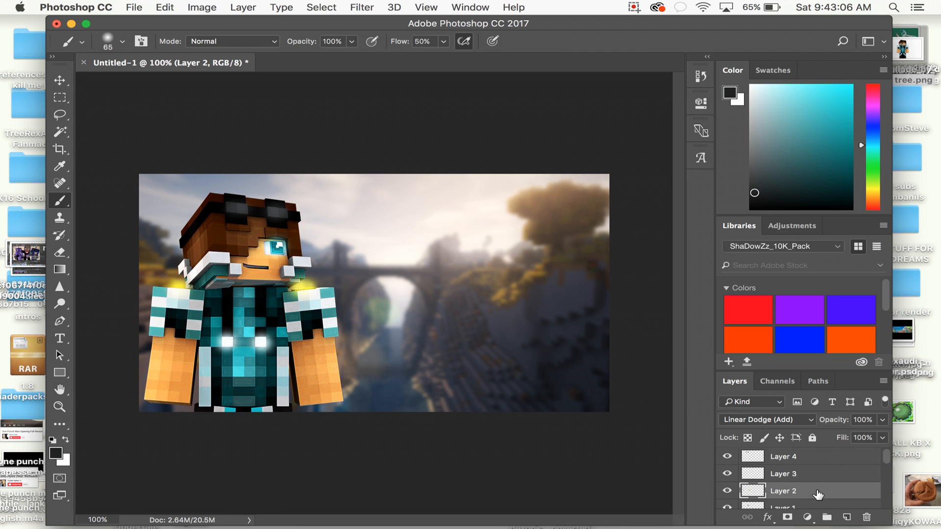
left_click(811, 474)
left_click(728, 475)
left_click(727, 475)
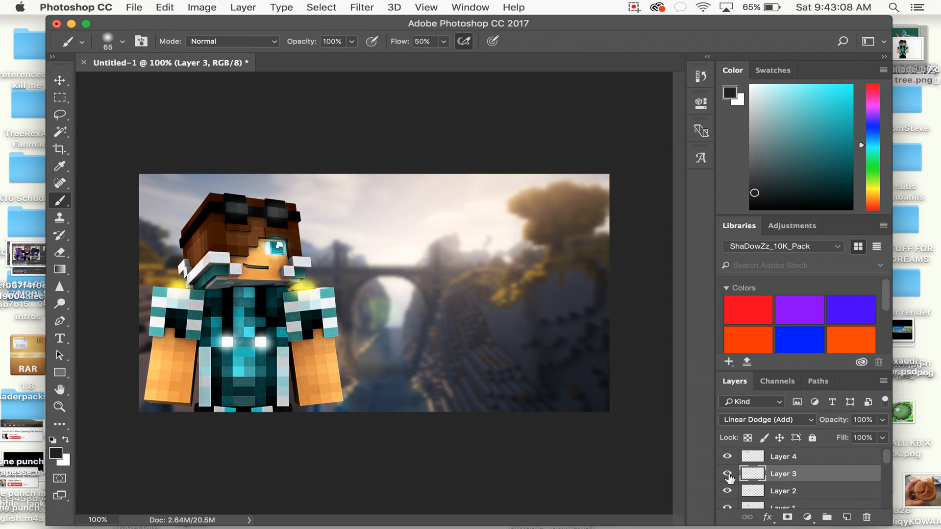
left_click(728, 491)
left_click(728, 492)
left_click(727, 492)
left_click(727, 492)
Lower the opacity of the yellow shoulder glow layer, Layer 2, to 67%
left_click(781, 493)
left_click(882, 438)
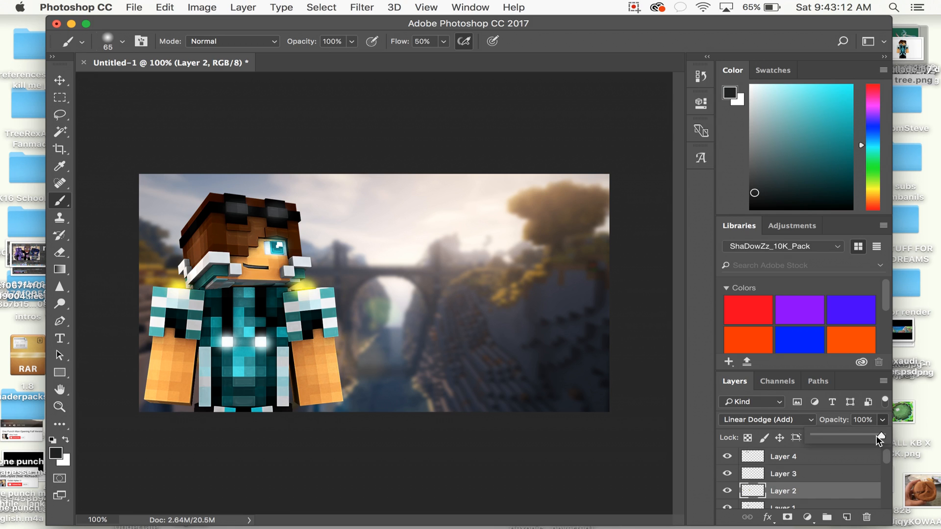
left_click_drag(880, 437, 860, 437)
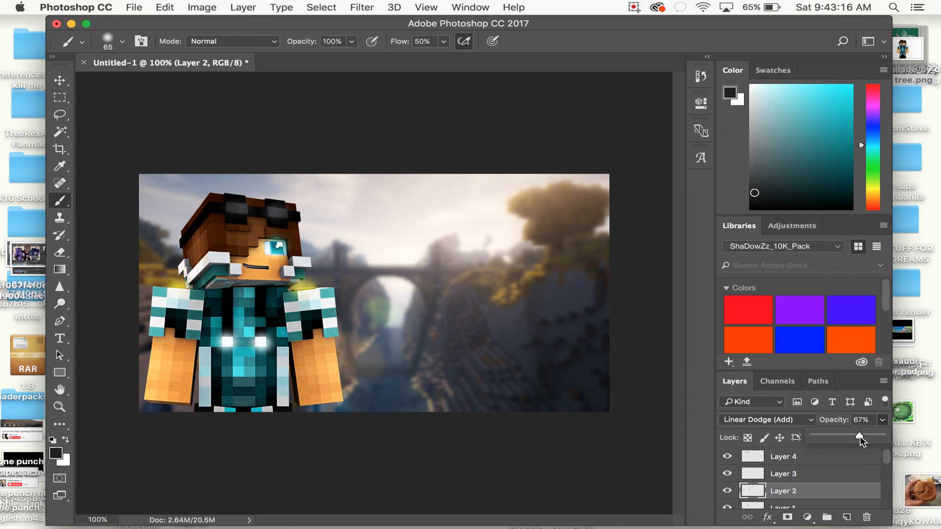
Lower the opacity of the chest glow layer, Layer 3, to 85%
left_click(779, 474)
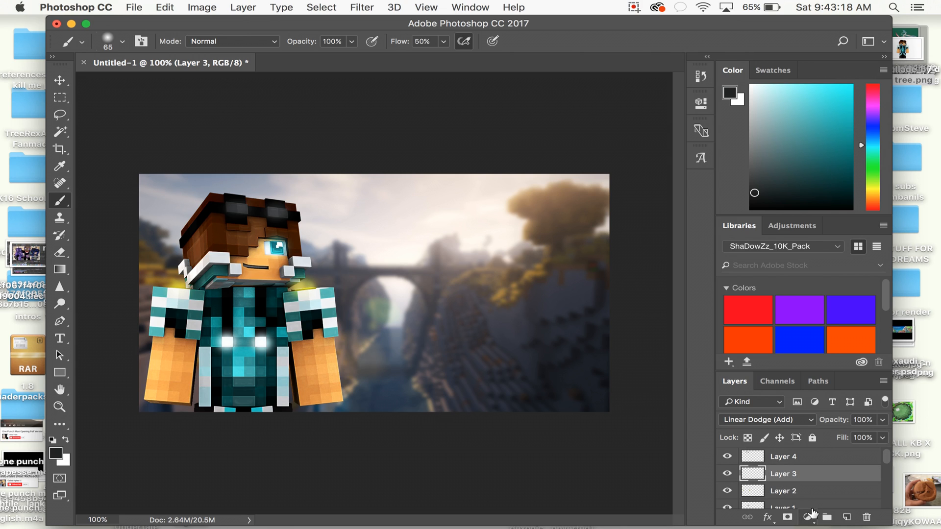
left_click(882, 438)
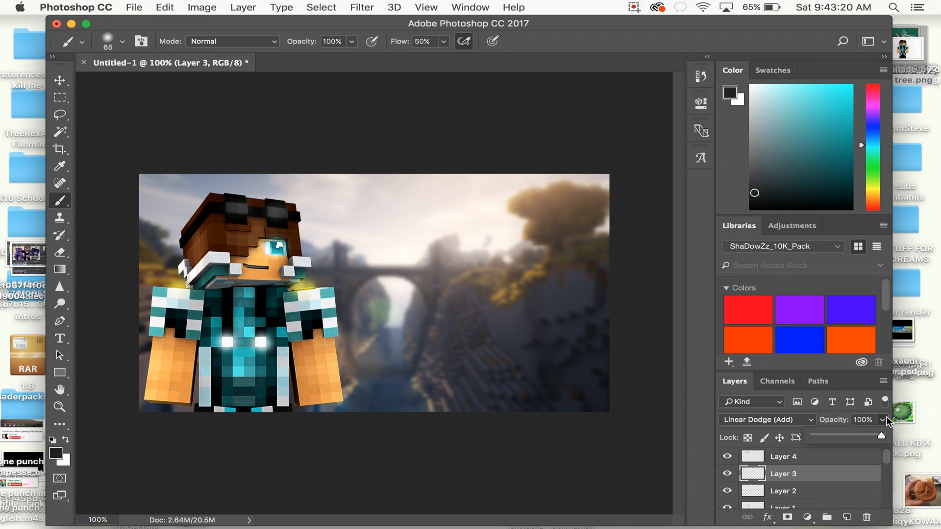
left_click_drag(881, 438, 871, 437)
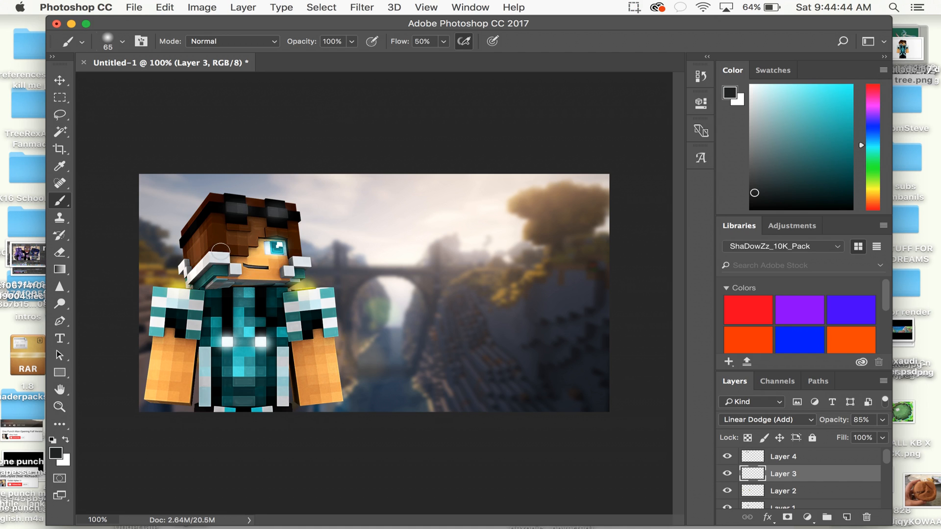
left_click_drag(909, 51, 506, 244)
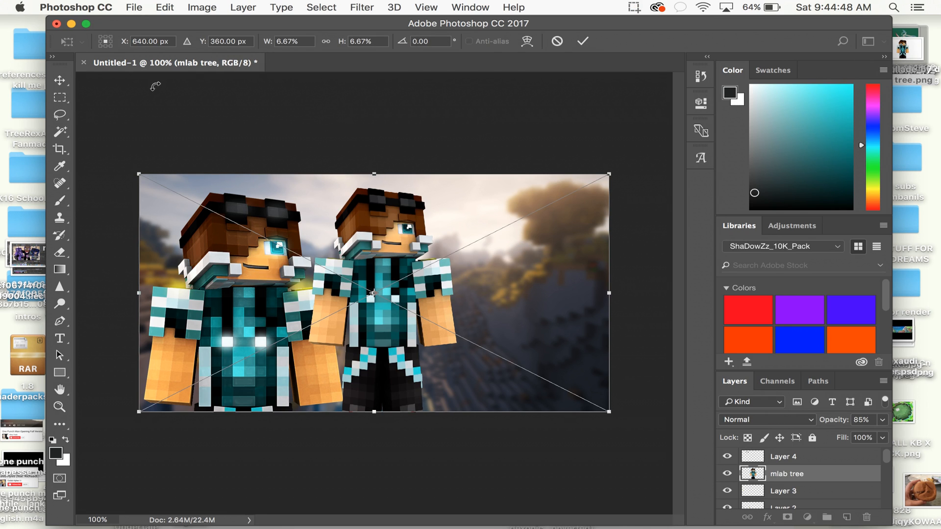
left_click(59, 83)
left_click(533, 203)
left_click(557, 41)
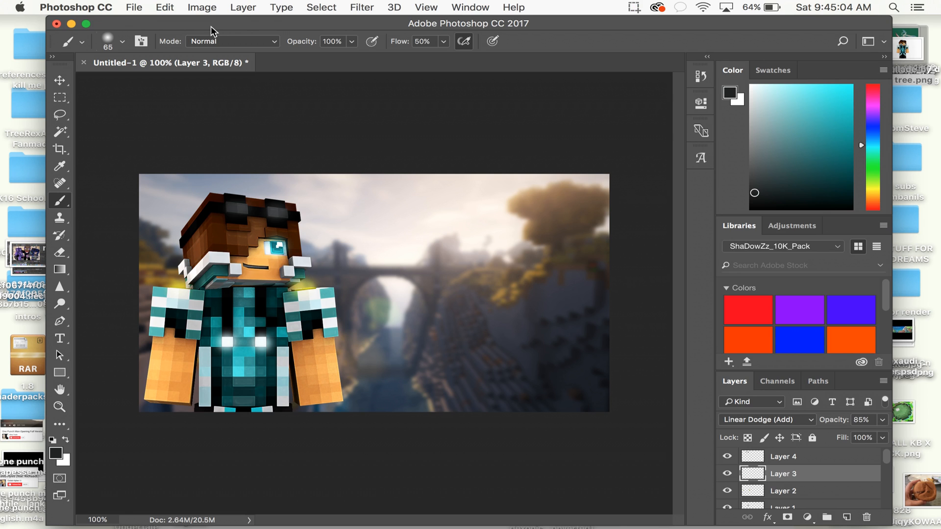
Move the editor window aside to uncover the desktop and open the Thumbnails folder in Finder
left_click_drag(212, 27, 369, 27)
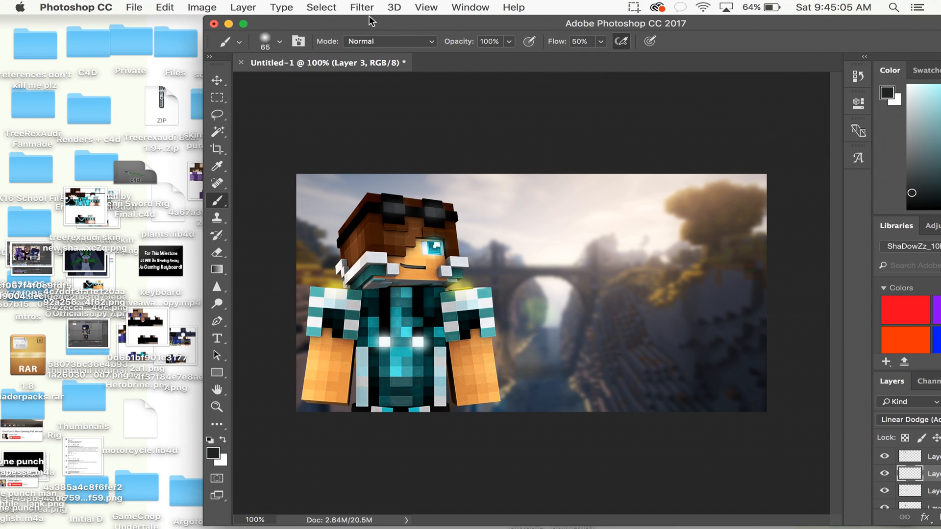
left_click(81, 399)
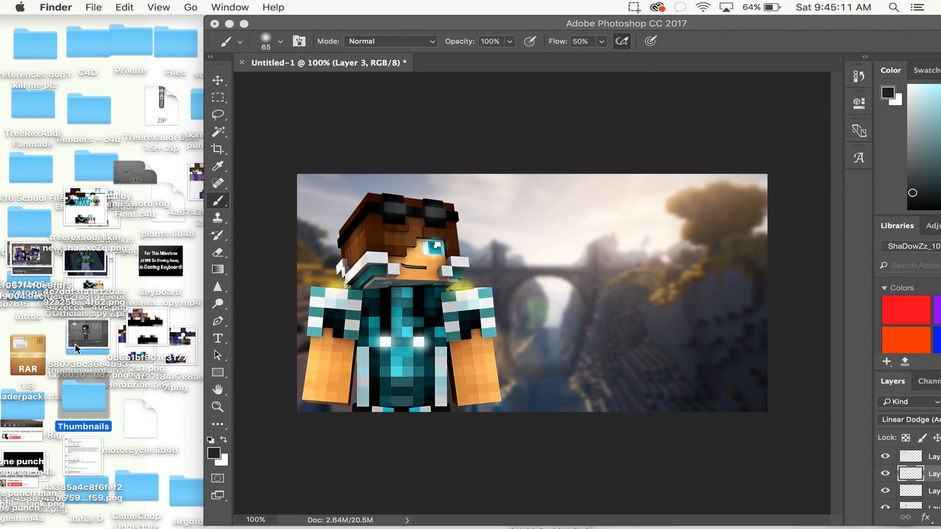
double_click(82, 406)
left_click(10, 95)
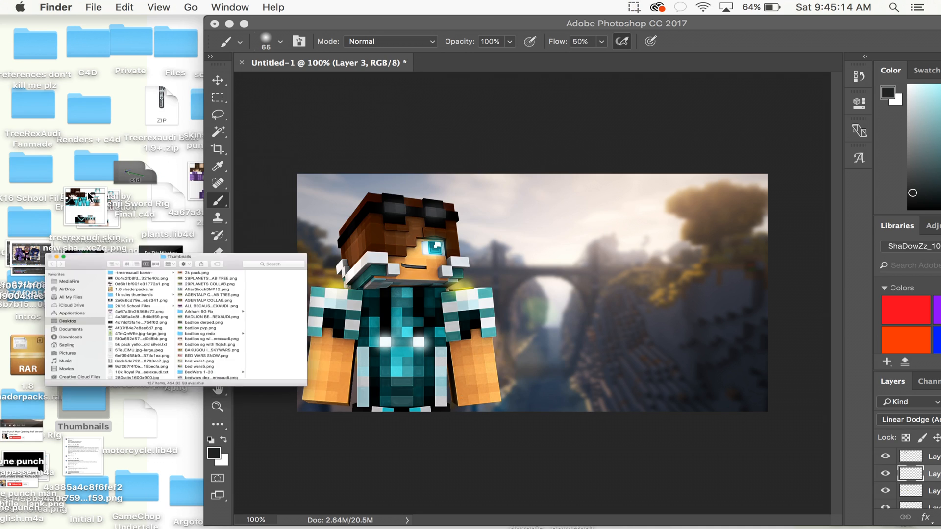
Clear the image stack off the thumbnail toturial folder on the desktop and open that folder
left_click_drag(82, 341, 134, 340)
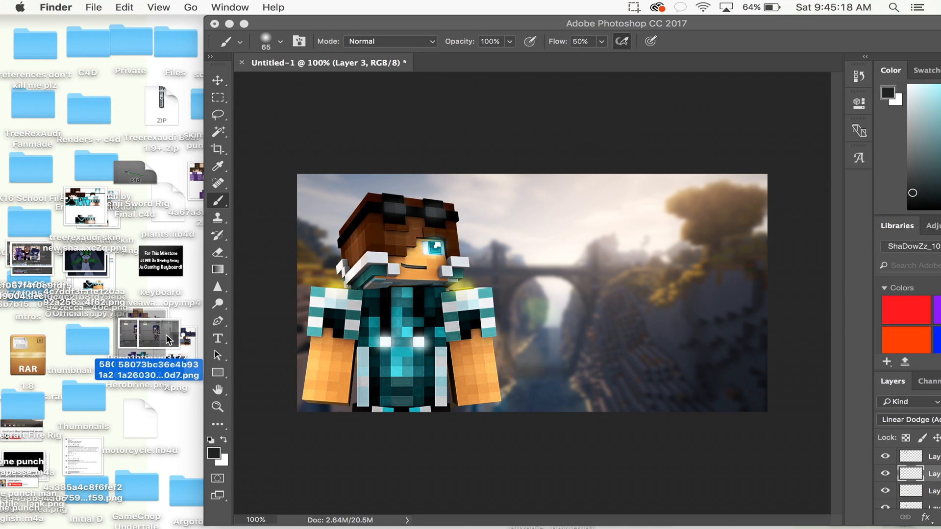
left_click(81, 352)
double_click(81, 352)
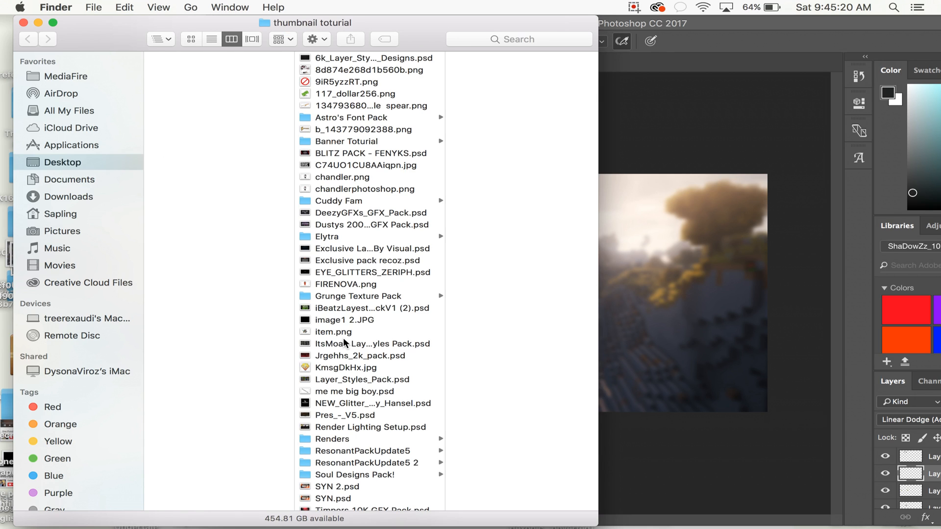
Preview the GFX packs in the thumbnail toturial folder, including 6k_Layer_Styles_Pack, BLITZ PACK - FENYKS.psd and ResonantPack-Update5.psd
left_click(347, 58)
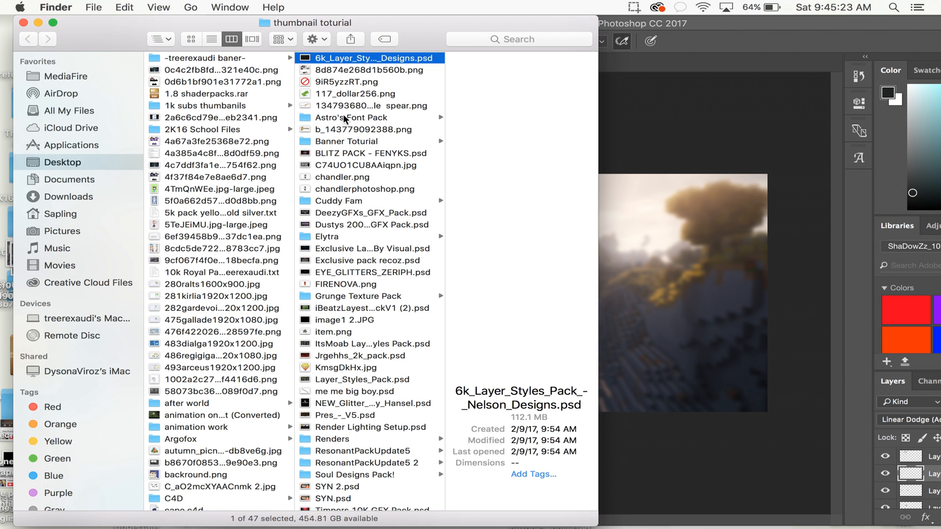
scroll(351, 260, "down", 1)
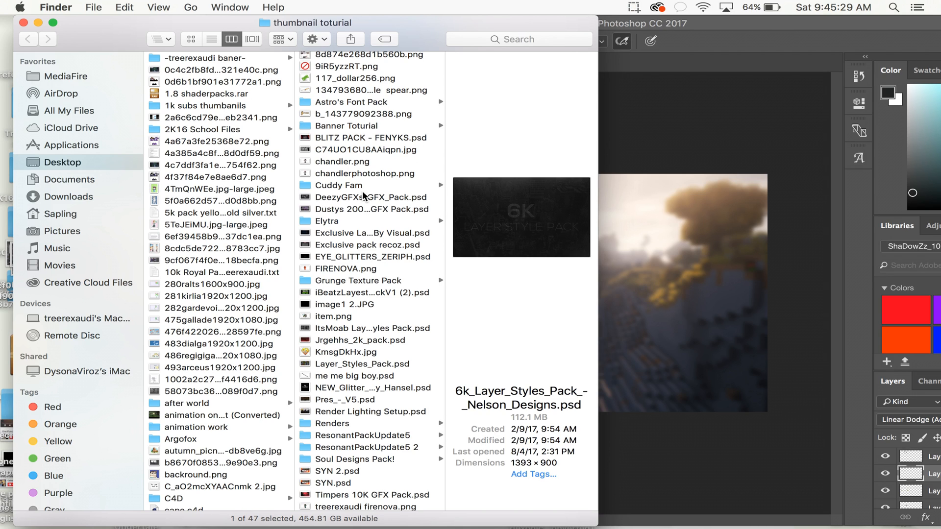
left_click(351, 150)
left_click(362, 138)
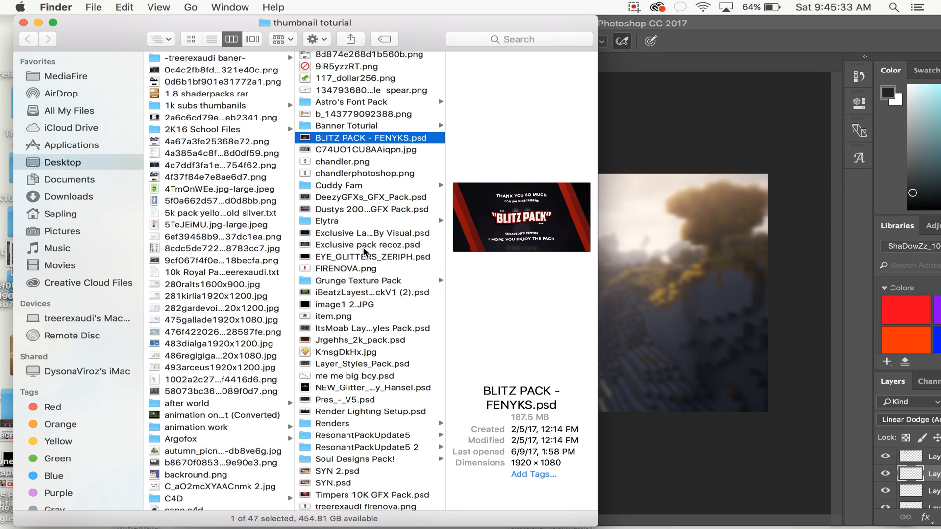
scroll(360, 337, "down", 3)
scroll(361, 337, "down", 3)
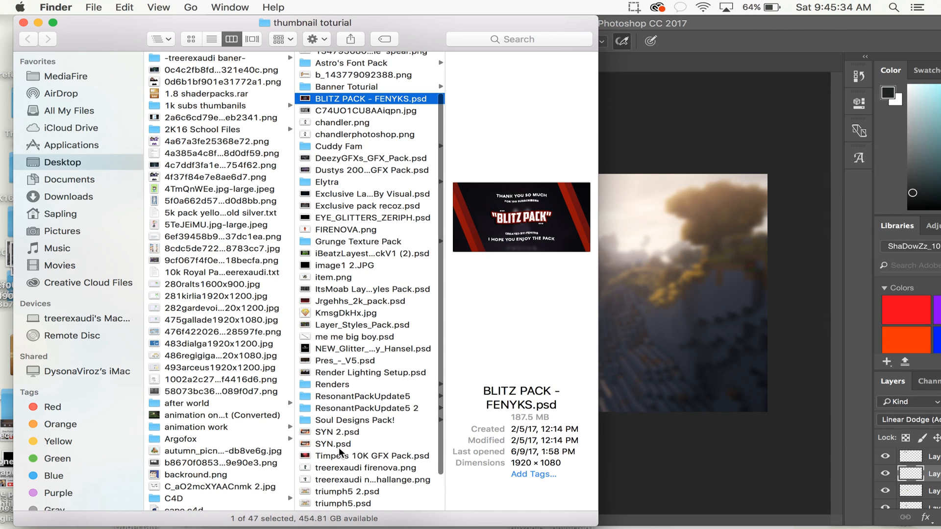
left_click(333, 419)
scroll(333, 419, "down", 1)
left_click(337, 446)
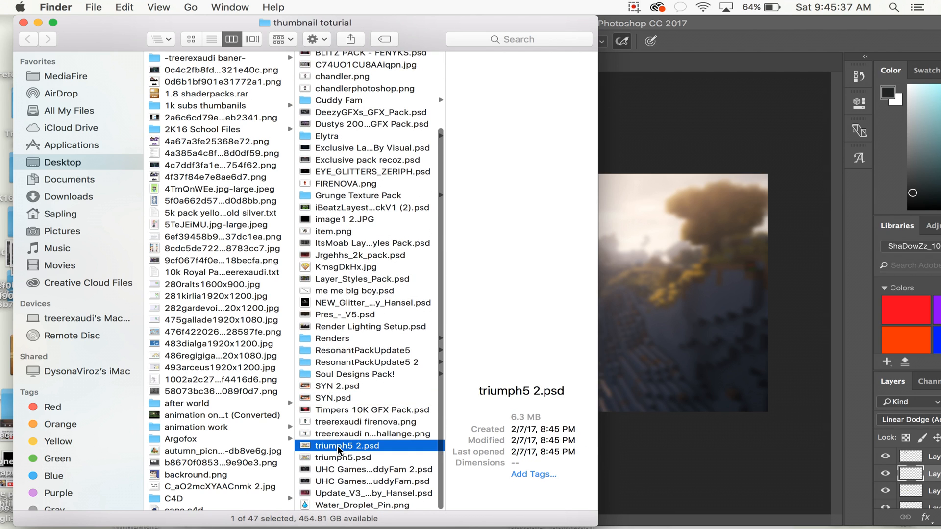
left_click(335, 363)
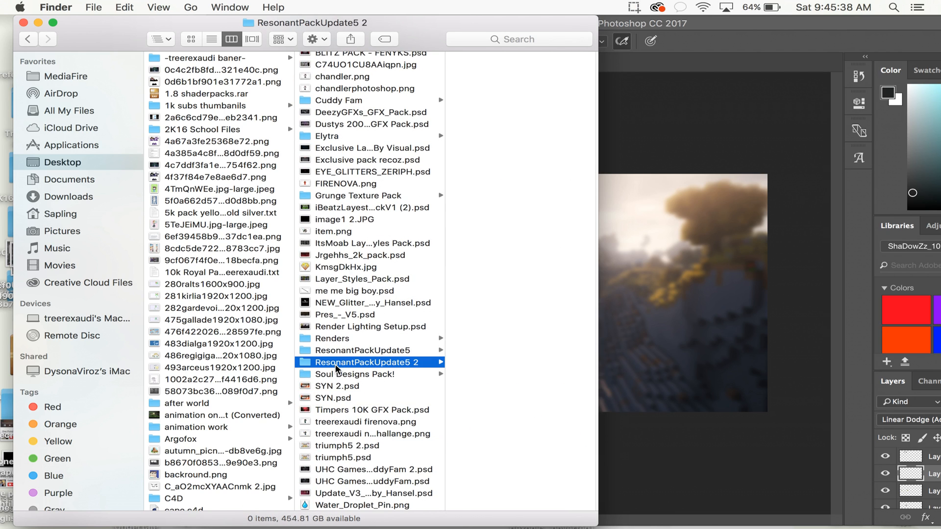
left_click(486, 79)
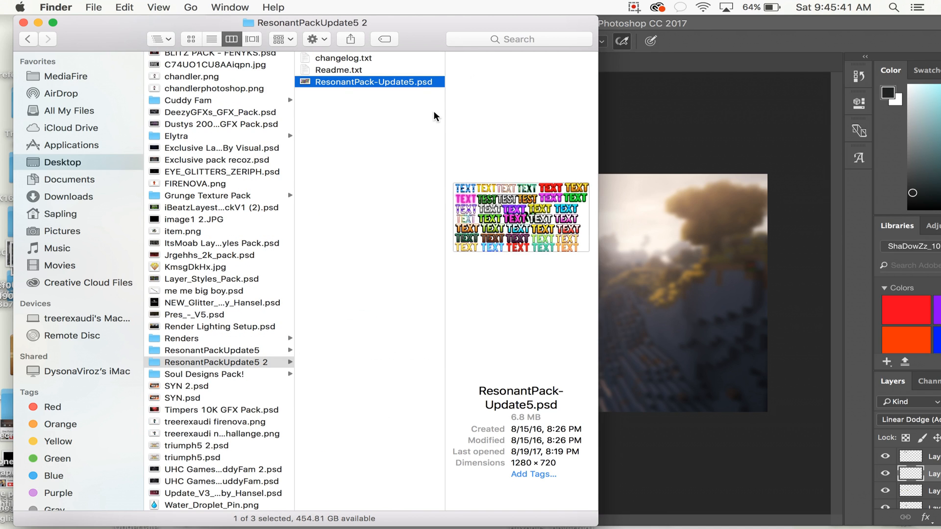
Open triumph5 2.psd in Adobe Photoshop CC 2017 and cancel the missing fonts dialog
left_click(185, 447)
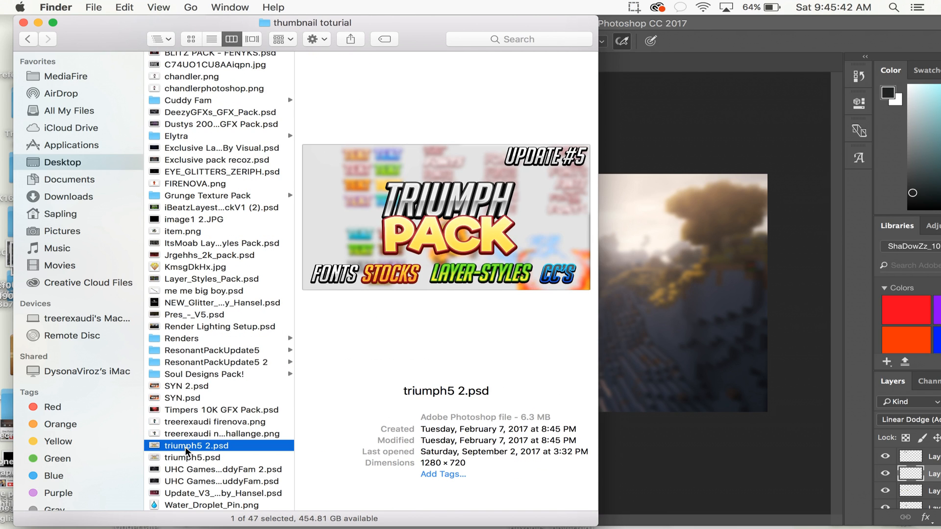
right_click(187, 452)
mouse_move(263, 273)
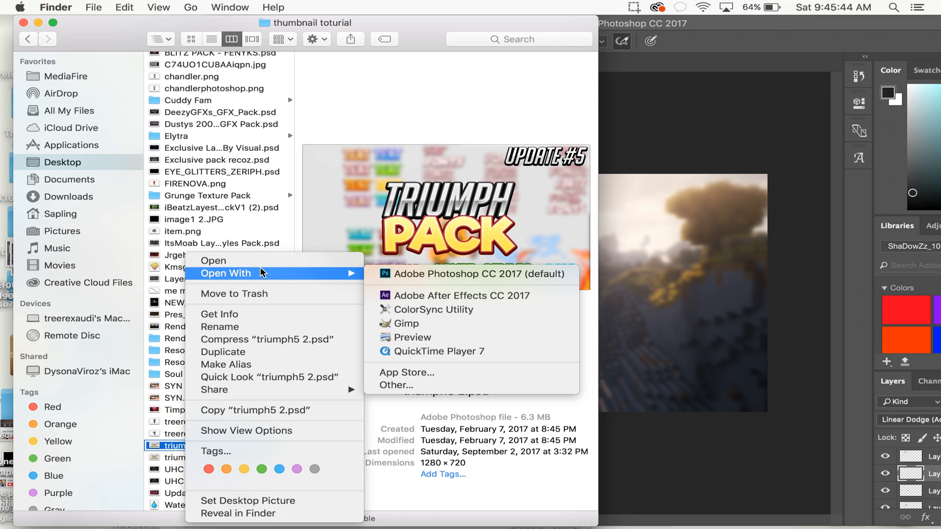
left_click(405, 275)
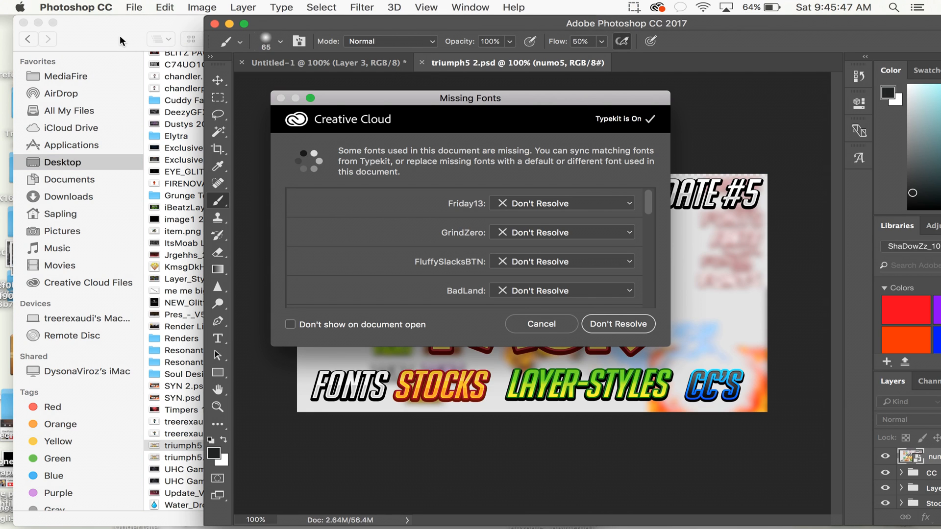
left_click(541, 324)
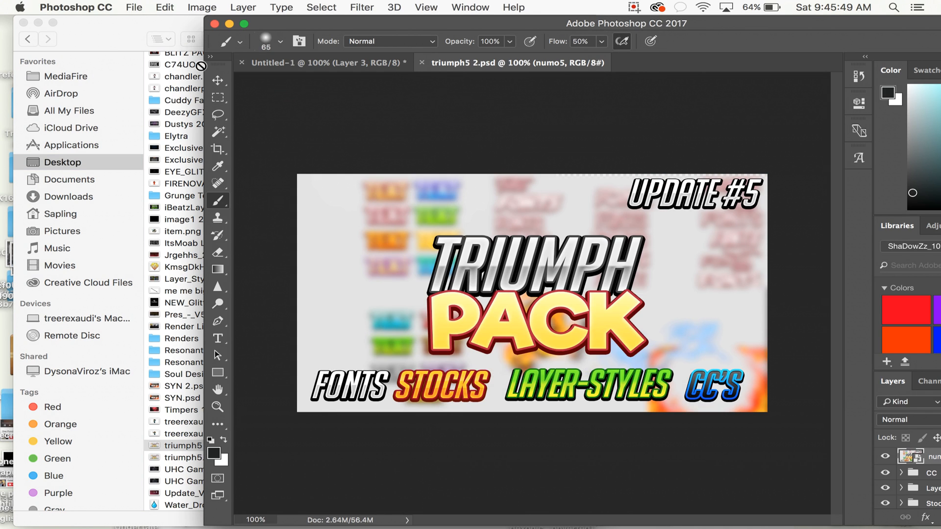
Switch back to Finder and look through the thumbnail toturial folder for another GFX pack
left_click(107, 55)
right_click(230, 447)
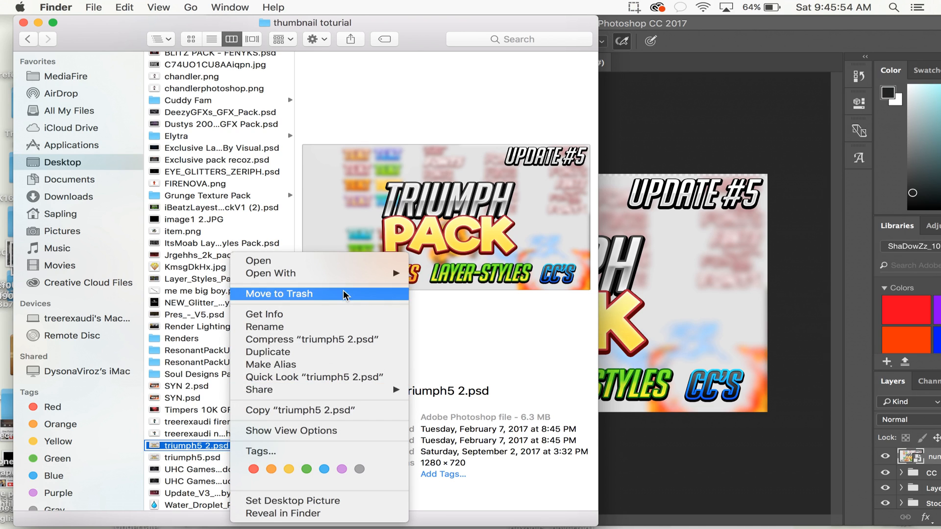
mouse_move(336, 275)
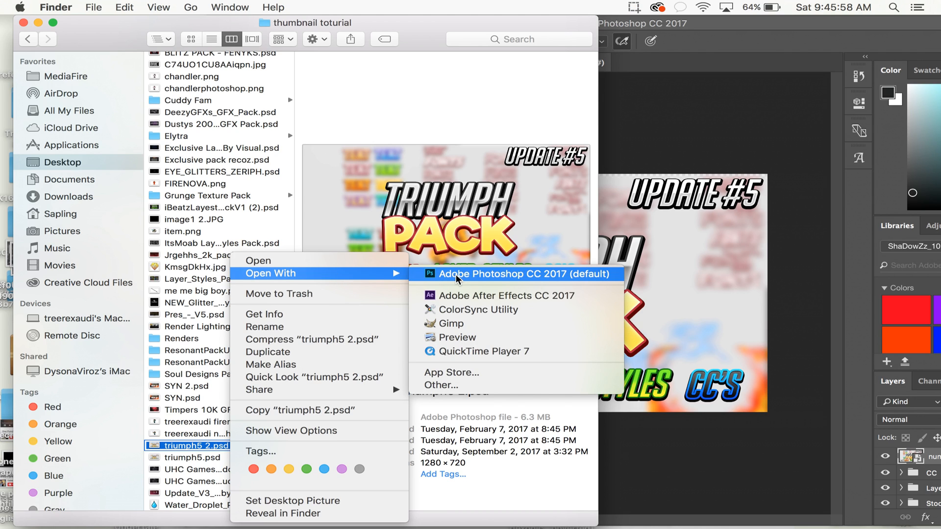
left_click(199, 460)
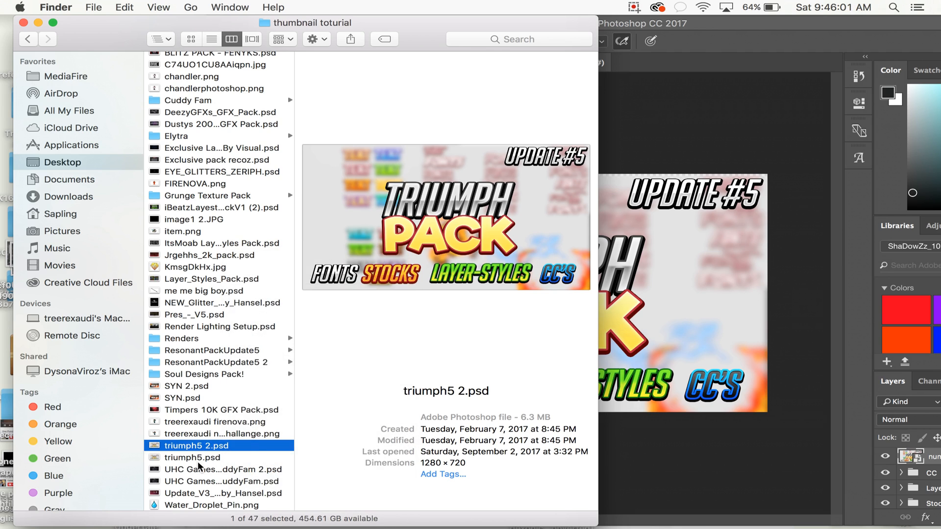
left_click(218, 434)
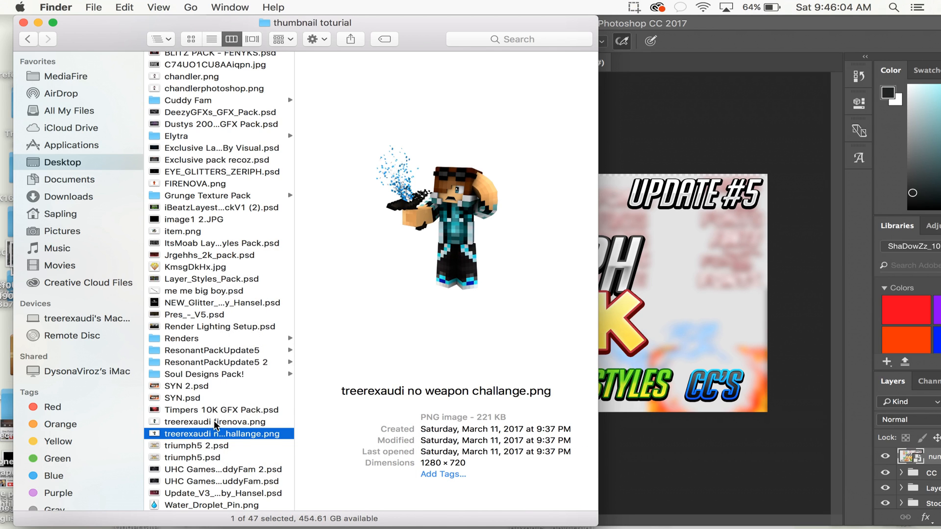
scroll(189, 288, "up", 5)
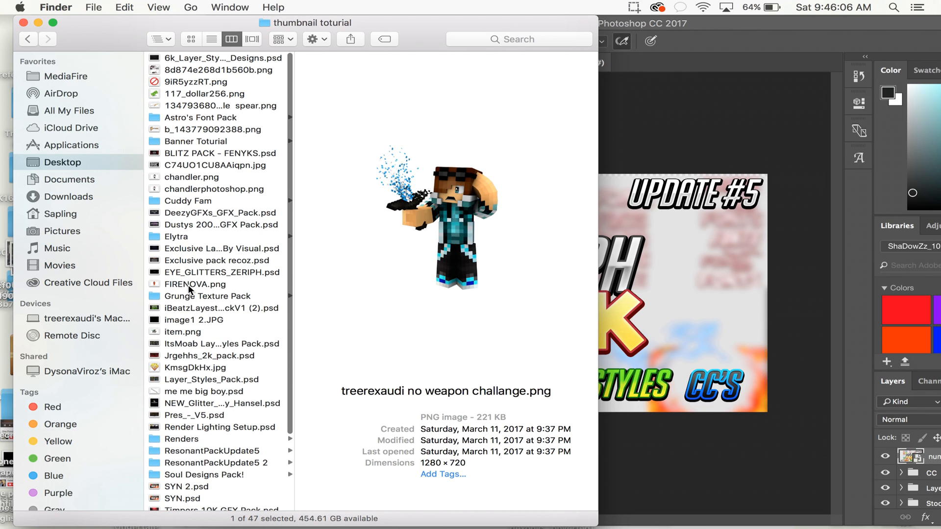
left_click(196, 60)
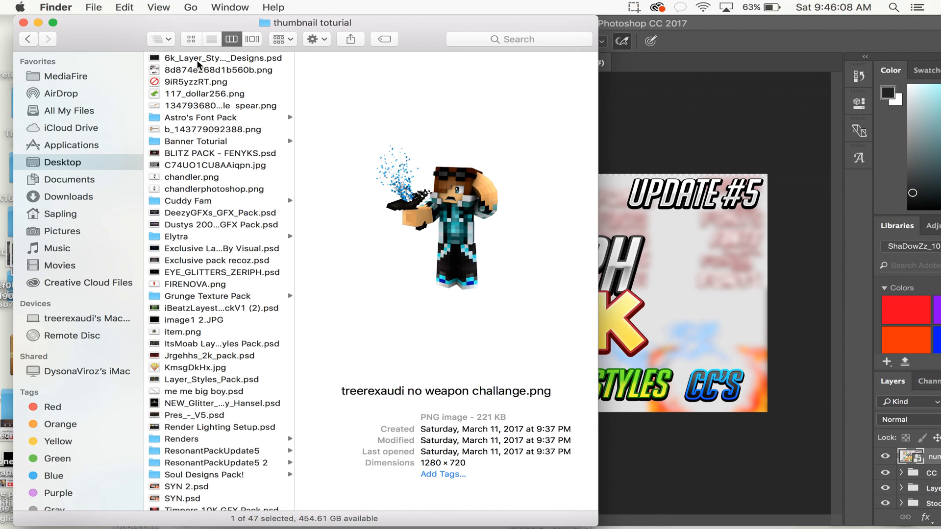
Open Dustys 200 Subscriber GFX Pack.psd in Adobe Photoshop CC 2017 and cancel the missing fonts dialog
left_click(185, 225)
left_click(181, 213)
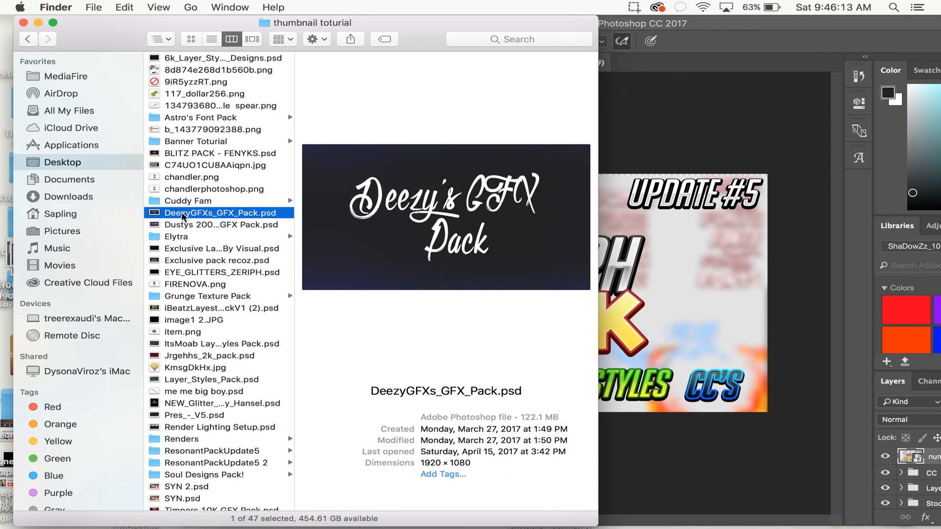
key("Down")
mouse_move(214, 245)
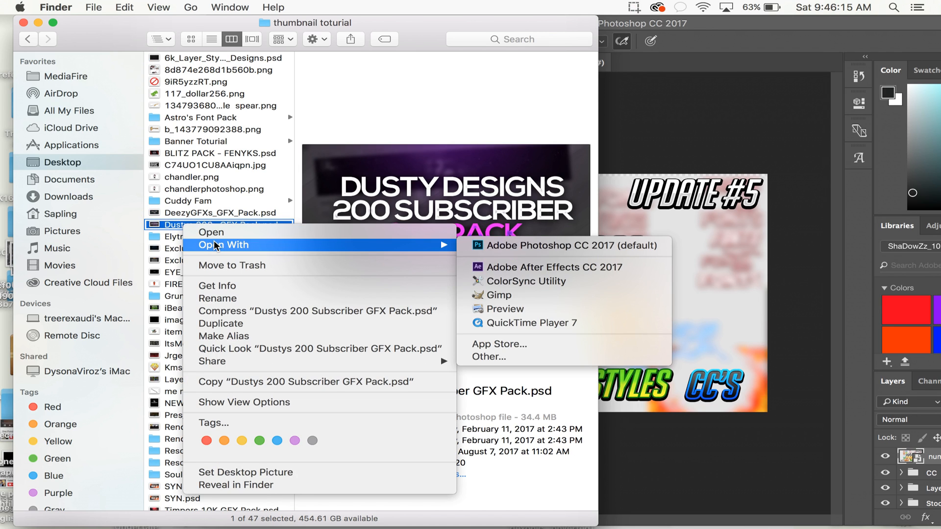
left_click(471, 244)
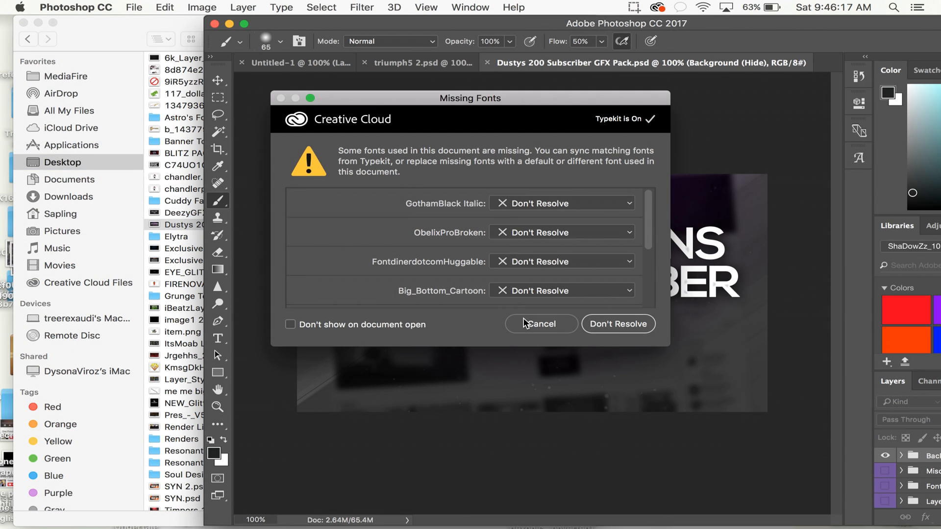
left_click(524, 323)
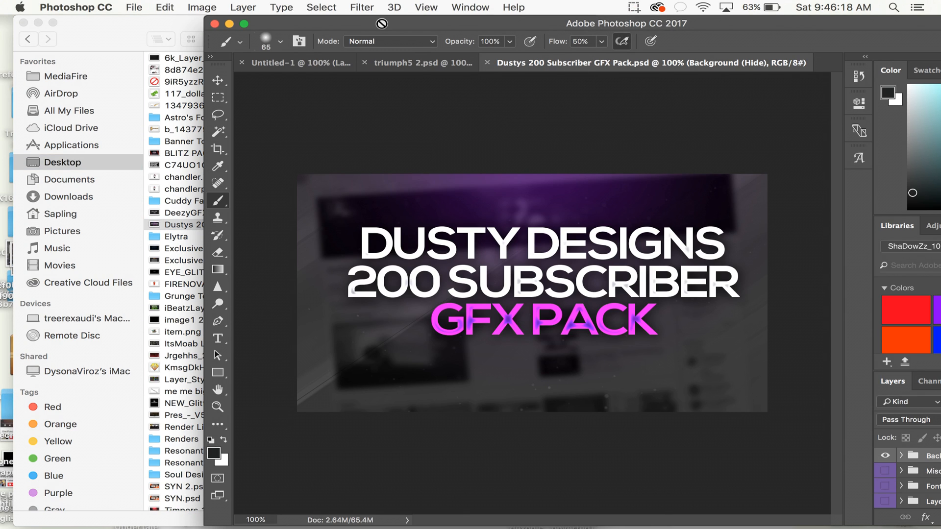
Bring the triumph5 2.psd document to the front and move the editor window so its layer list is fully on screen
left_click(299, 63)
left_click(431, 62)
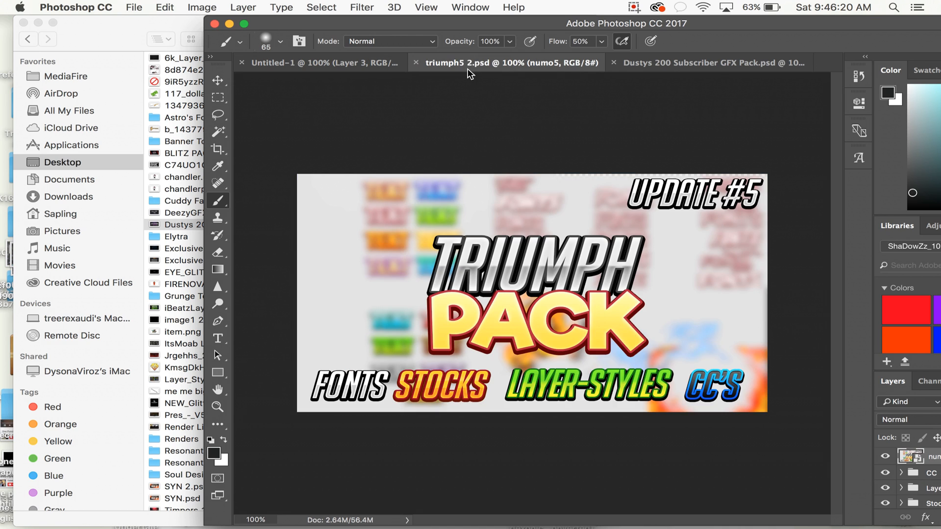
left_click_drag(692, 23, 521, 23)
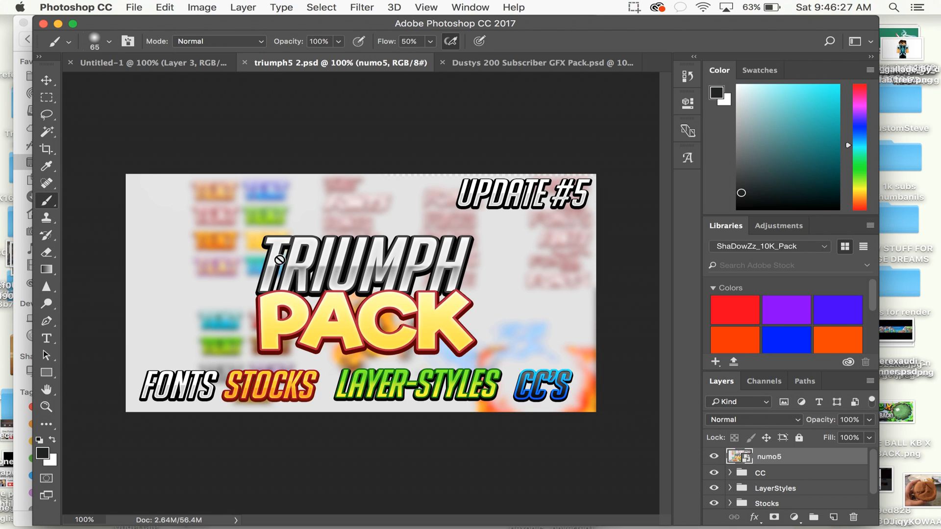
Hide the numo5 layer and the CC, Stocks and Fonts groups, and show the MLAB group inside LayerStyles
left_click(714, 457)
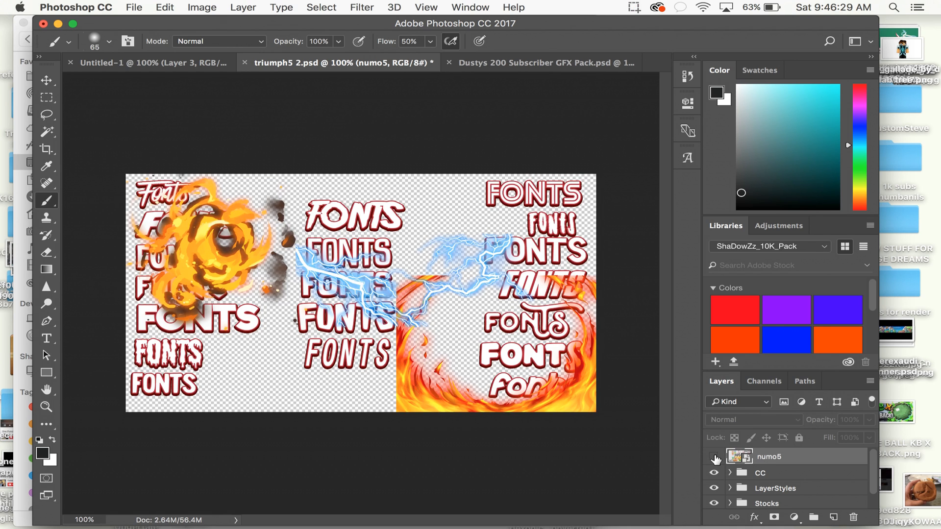
scroll(713, 479, "down", 1)
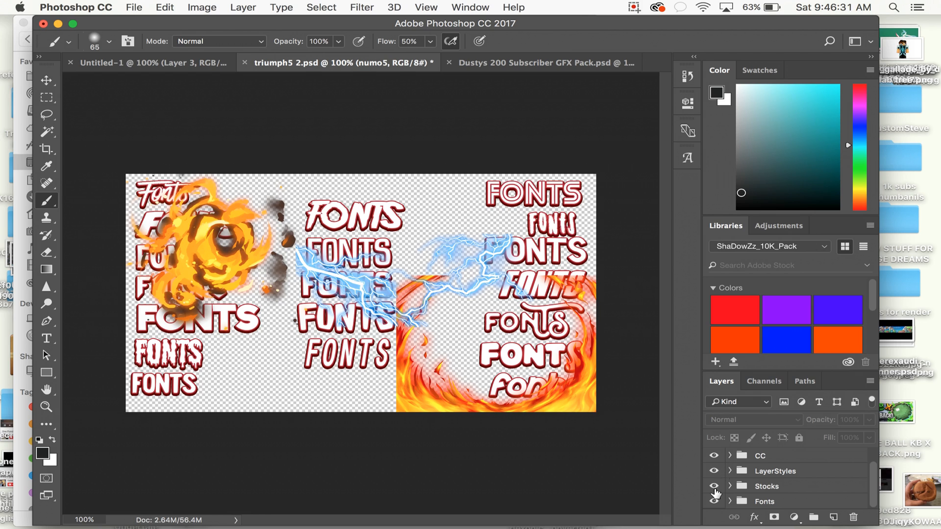
left_click(714, 502)
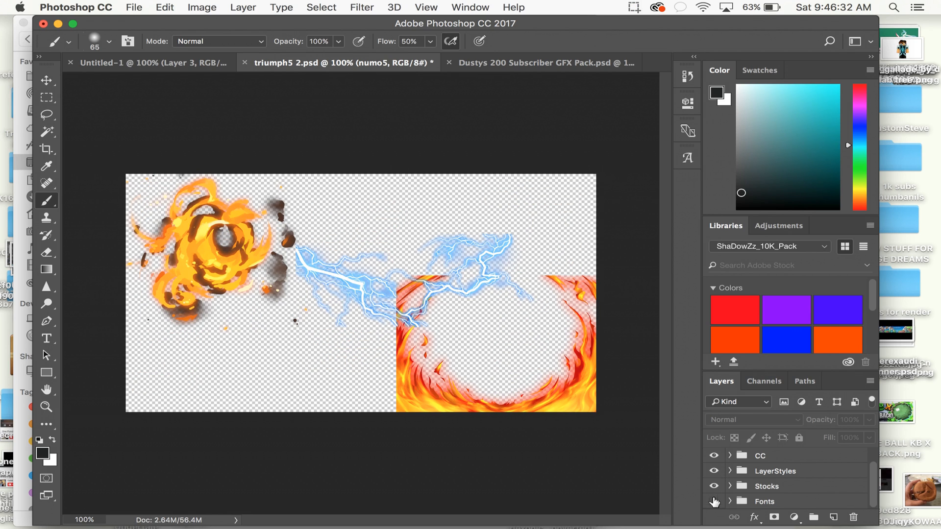
right_click(713, 485)
left_click(713, 485)
left_click(714, 487)
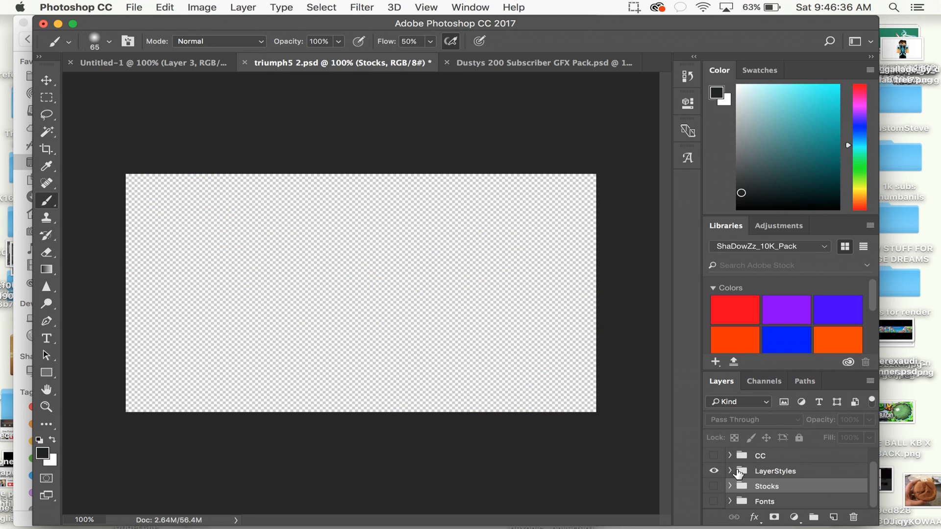
left_click(730, 472)
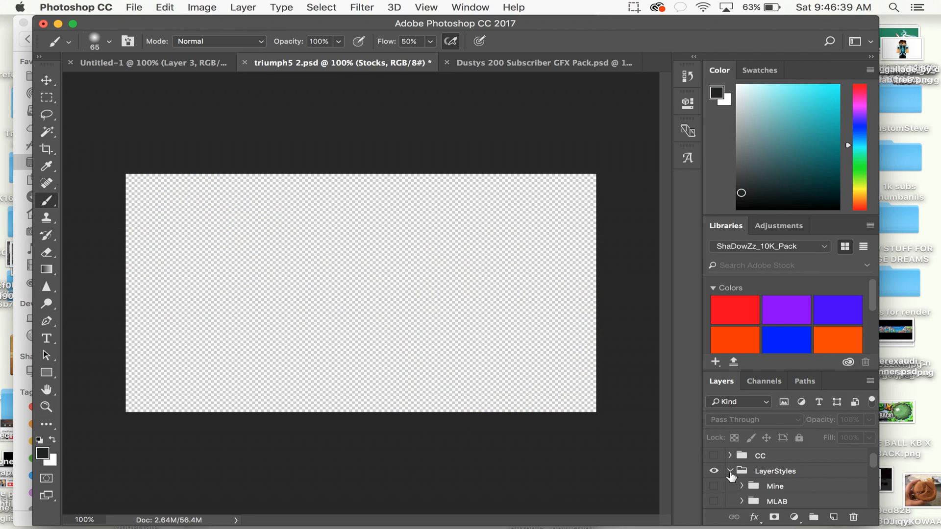
left_click(713, 502)
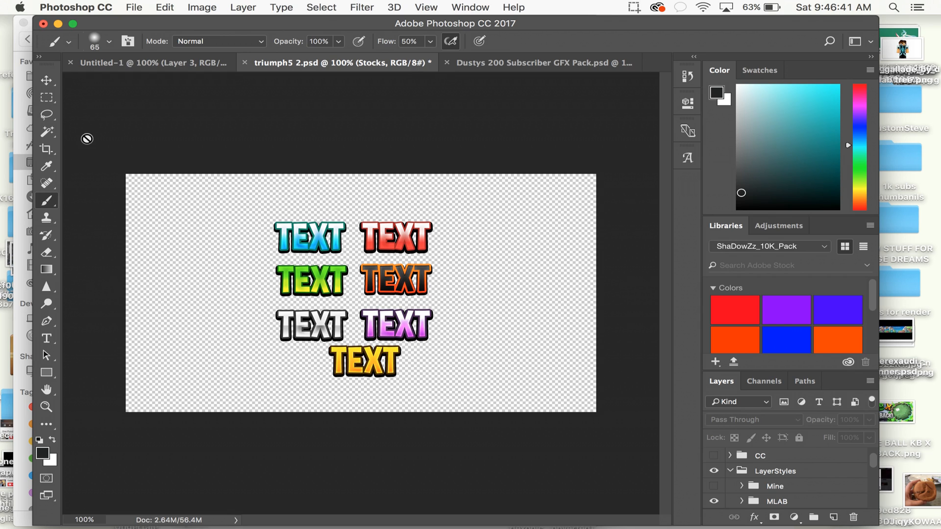
Select the gold TEXT sample, layer 7, with the Move tool and move it to the right, away from the other samples
left_click(43, 74)
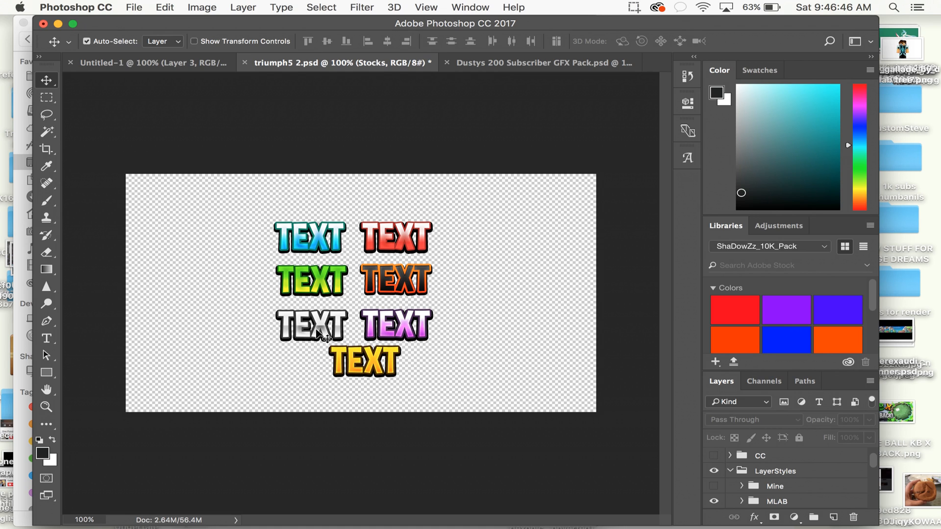
mouse_move(361, 377)
left_mouse_down()
mouse_move(360, 343)
mouse_move(345, 372)
mouse_move(356, 370)
mouse_move(362, 324)
mouse_move(374, 392)
mouse_move(354, 358)
mouse_move(367, 362)
mouse_move(364, 376)
left_mouse_up()
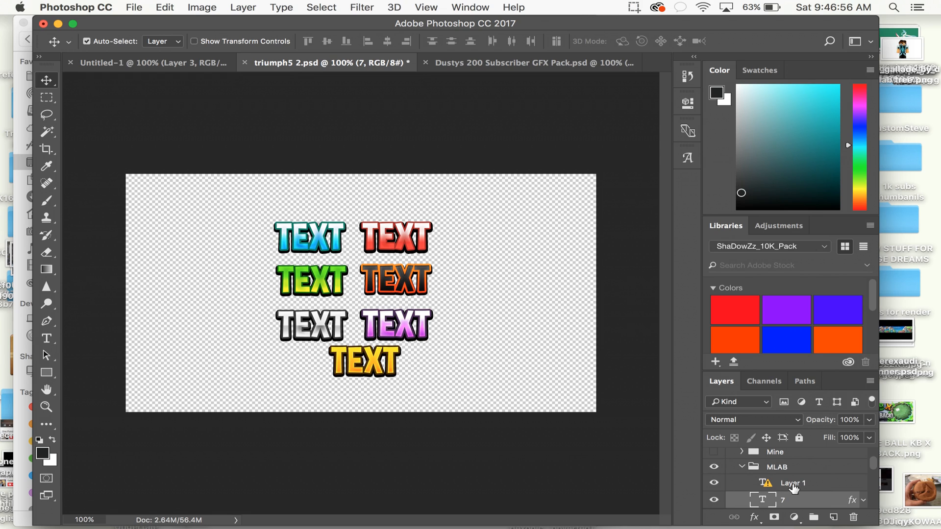
scroll(793, 487, "down", 2)
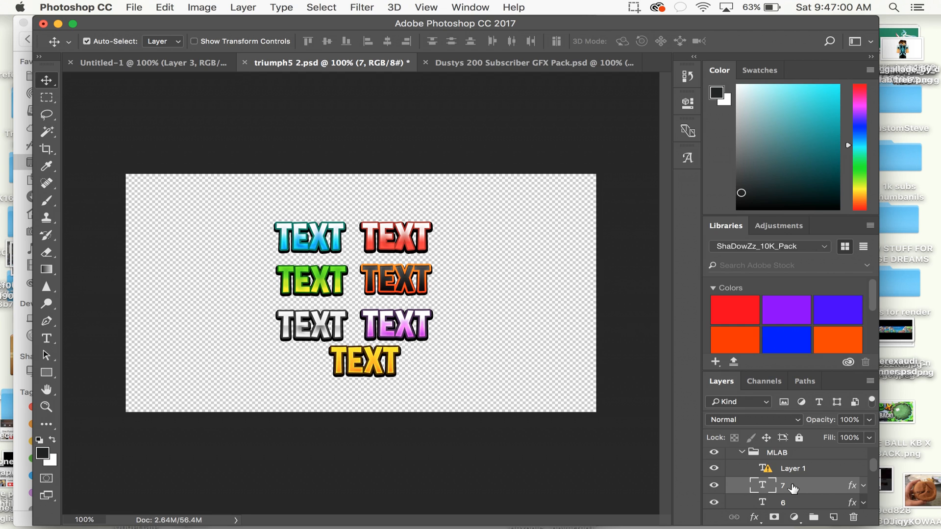
scroll(793, 487, "down", 1)
left_click_drag(373, 371, 528, 365)
key("super")
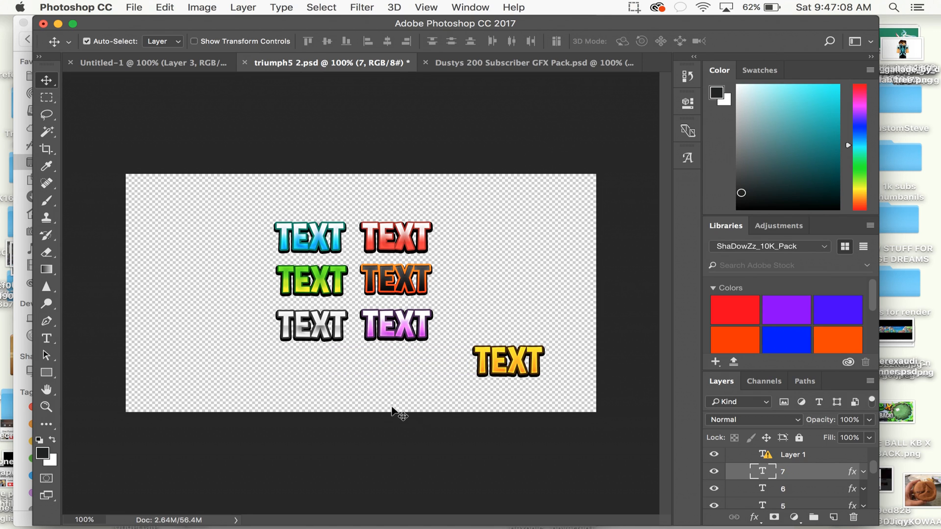
Undo the move of the gold TEXT sample and duplicate its layer 7 with Untitled-1 as the destination document
key("super+z")
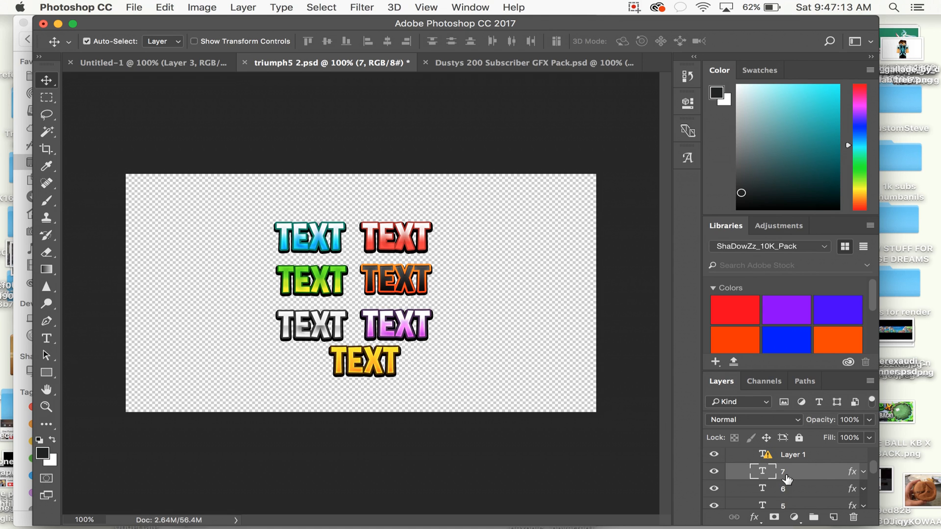
right_click(803, 473)
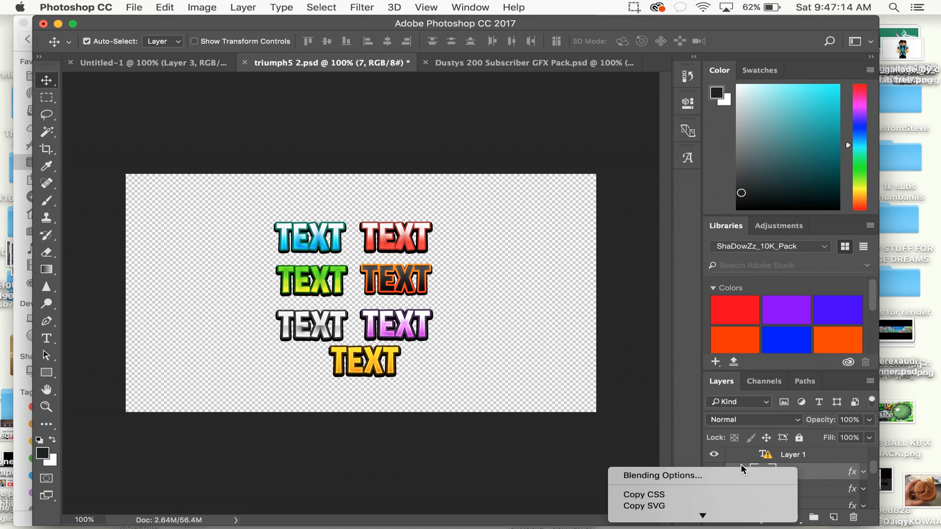
right_click(810, 471)
mouse_move(736, 518)
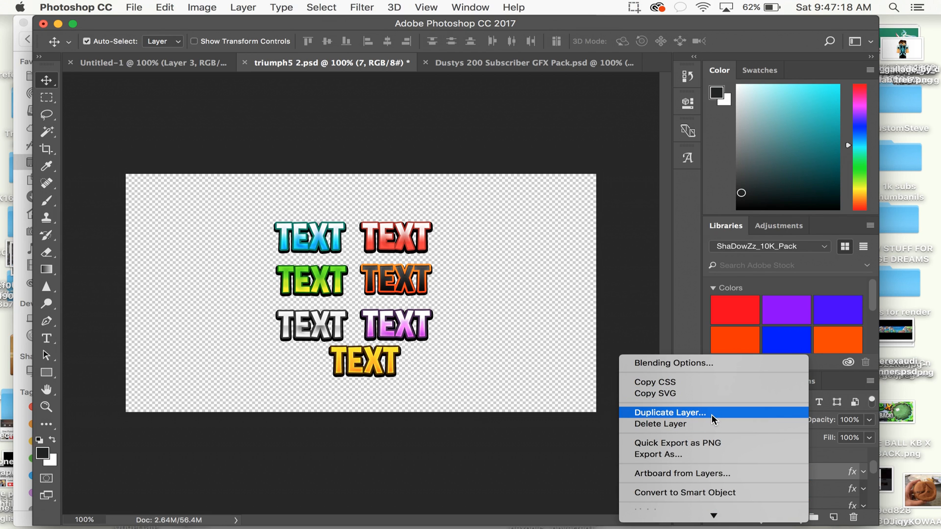
left_click(680, 415)
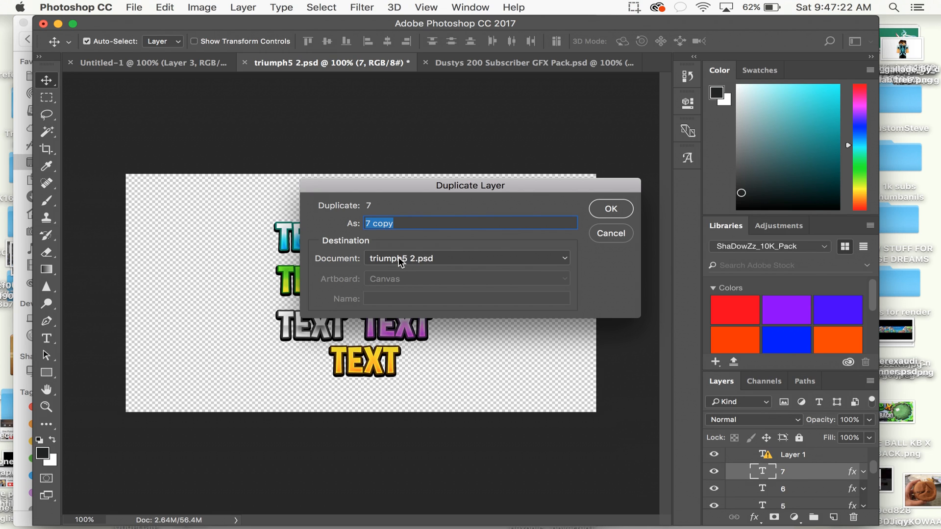
left_click(378, 263)
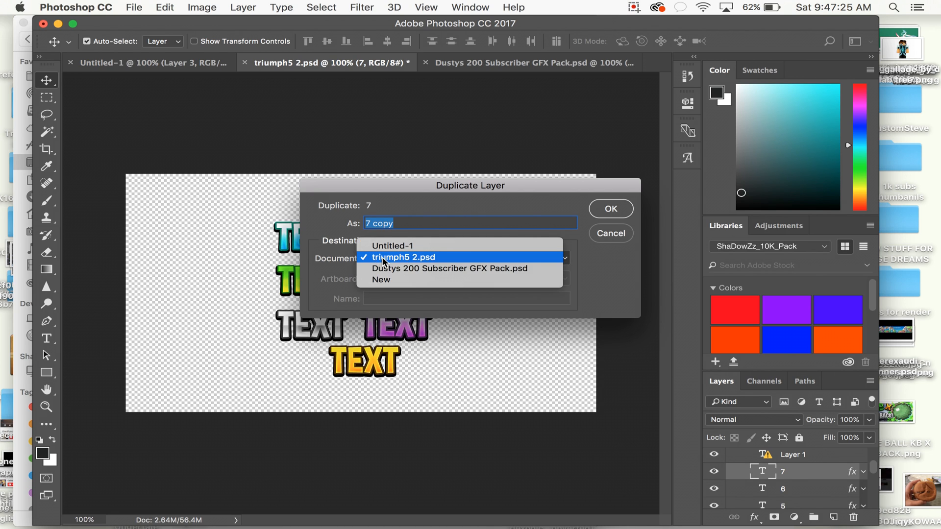
left_click(406, 246)
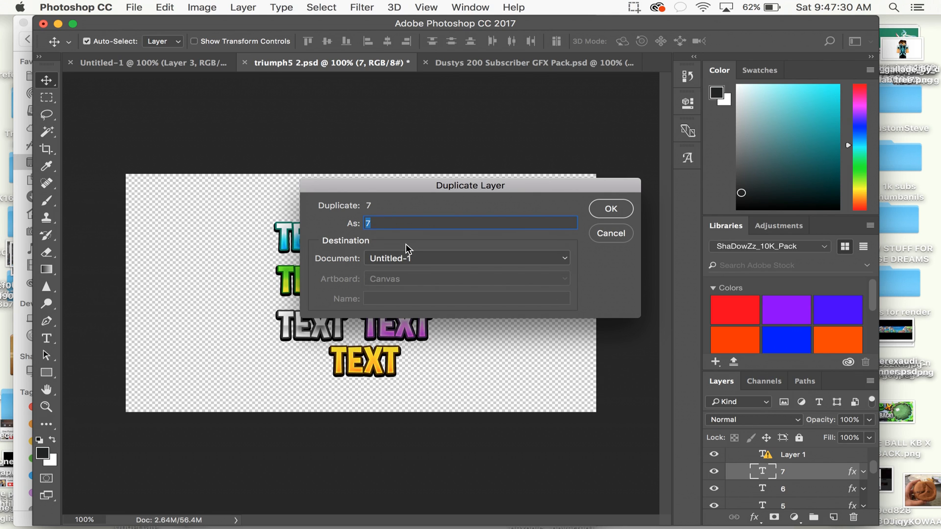
Finish duplicating text layer 7 into the Untitled-1 document, and duplicate the green text layer 3 from triumph5 2.psd into it too
left_click(611, 210)
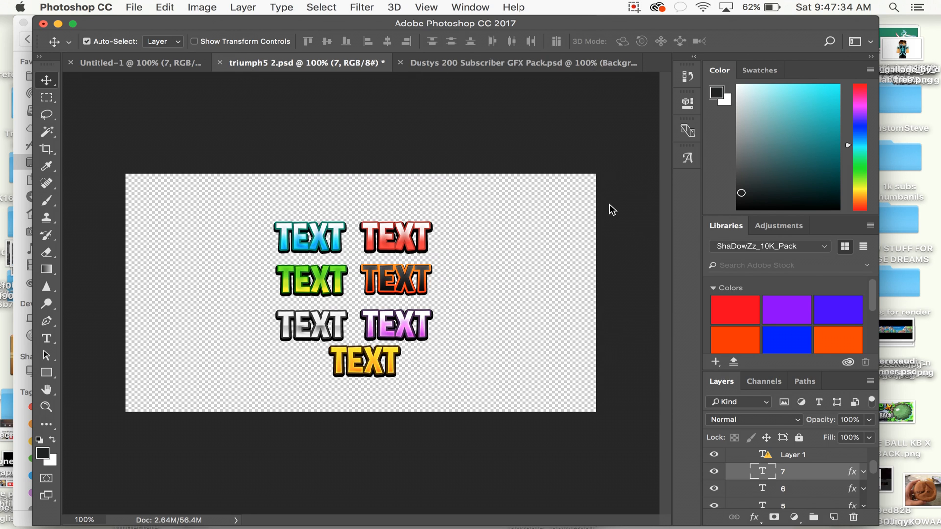
left_click_drag(322, 287, 307, 272)
key("super")
key("super+z")
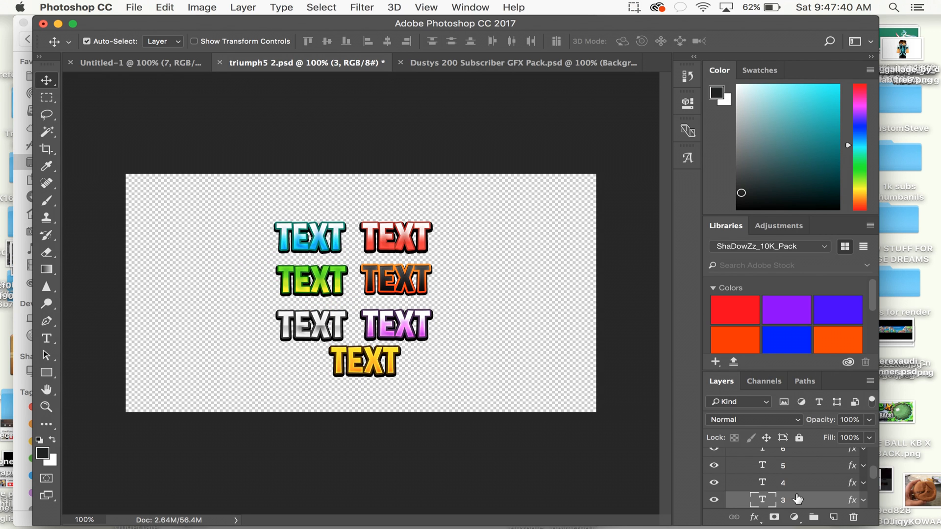
right_click(795, 501)
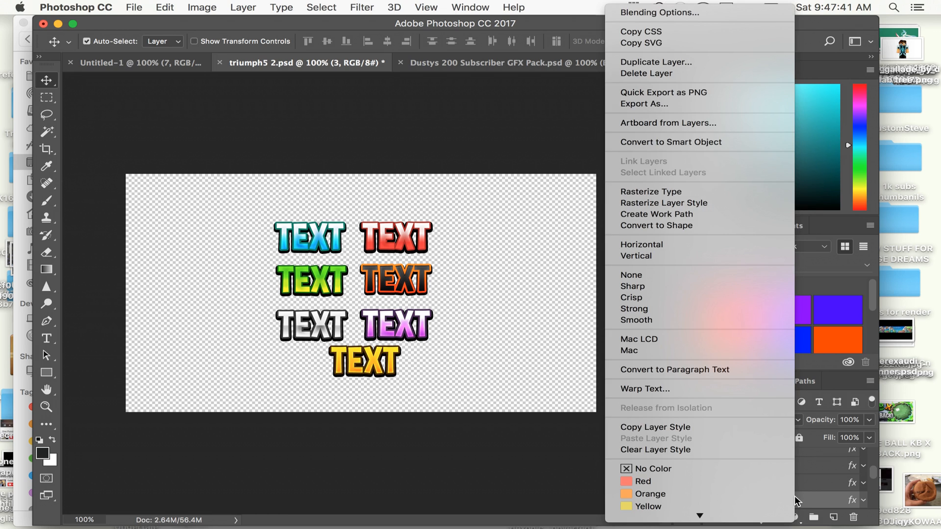
left_click(690, 64)
left_click(411, 258)
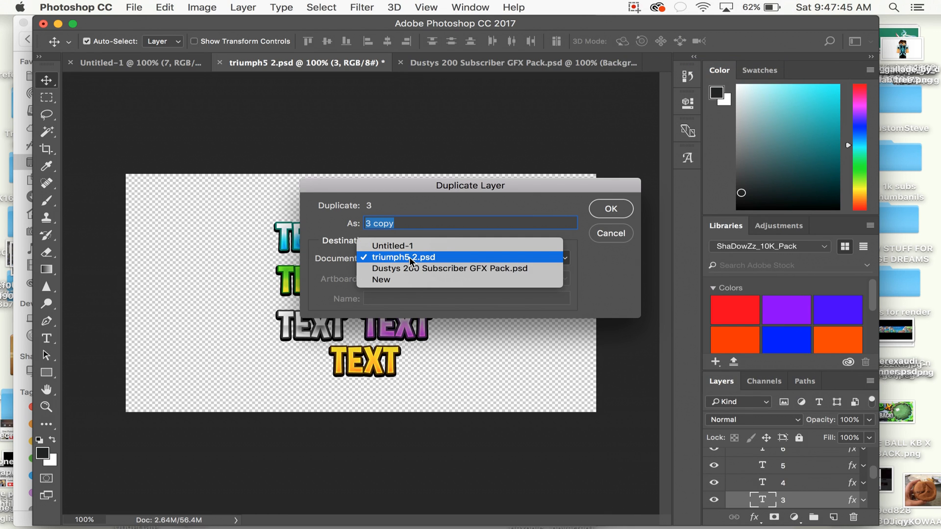
left_click(410, 247)
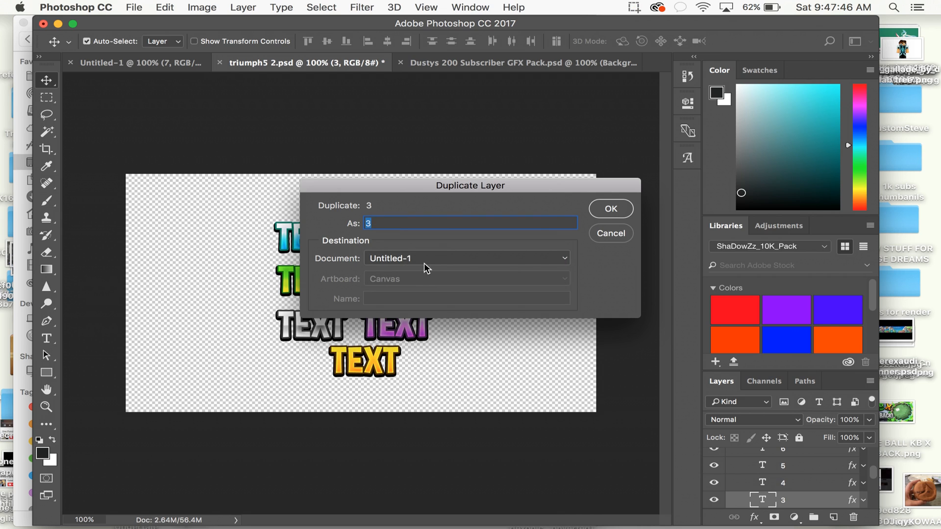
left_click(610, 209)
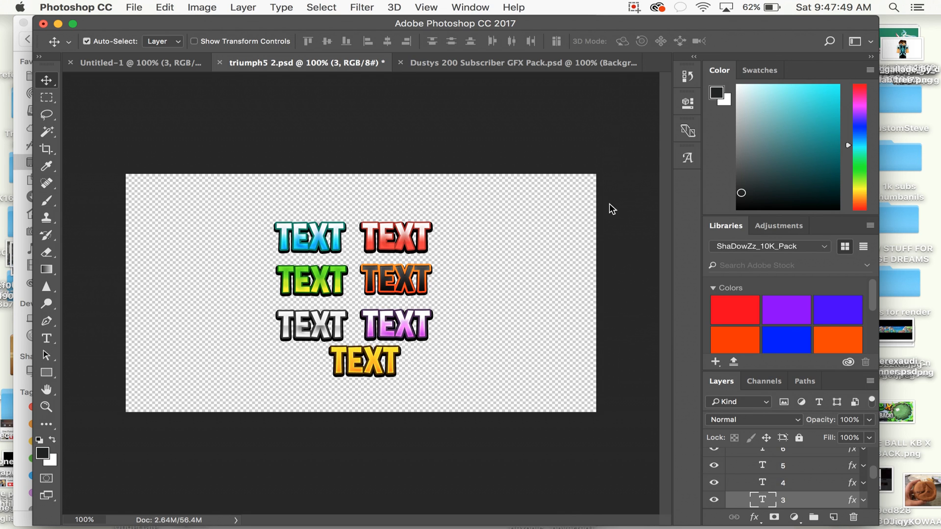
In Untitled-1, place the gold text beside the character on the bridge background and the green text directly below it
left_click(163, 65)
left_click_drag(310, 277, 456, 329)
left_click_drag(374, 361, 467, 262)
left_click_drag(465, 329, 465, 343)
left_click_drag(458, 268, 460, 276)
left_click_drag(458, 343, 458, 236)
left_click_drag(461, 270, 460, 342)
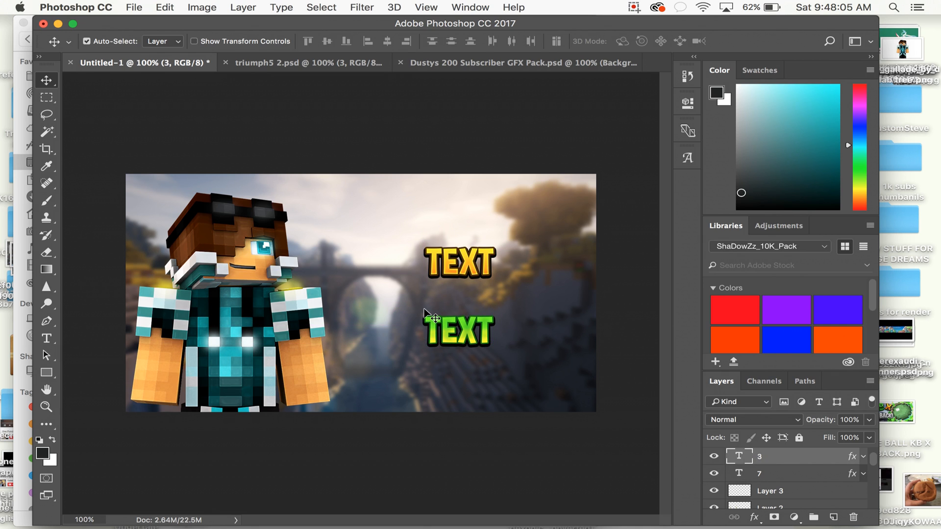
In Dustys 200 Subscriber GFX Pack.psd, hide the Background (Hide) group and show the Arrow layer inside the Misc group
left_click(468, 64)
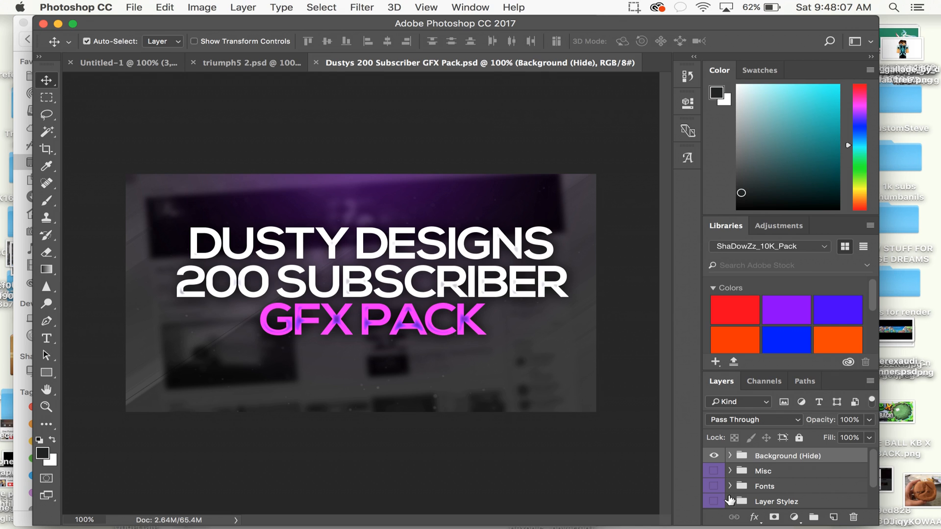
left_click(713, 455)
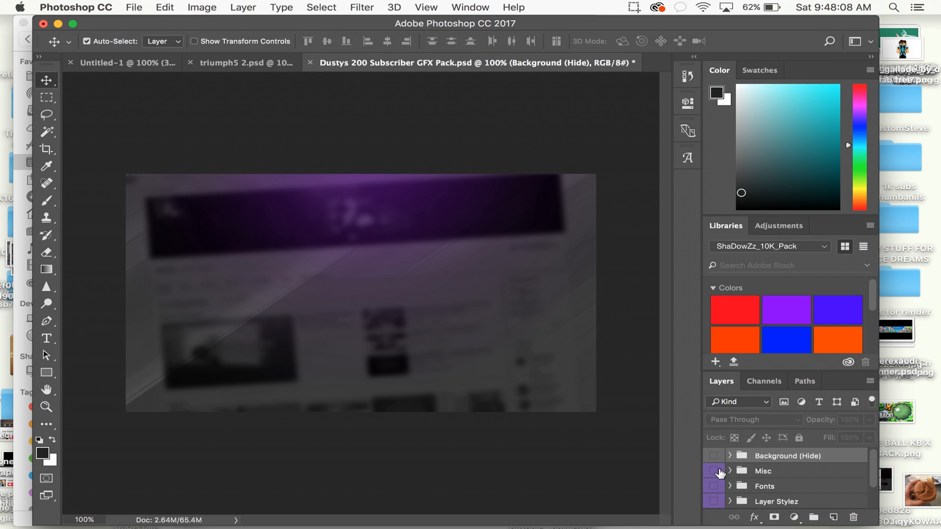
left_click(717, 471)
left_click(716, 486)
left_click(718, 486)
left_click(718, 471)
left_click(730, 470)
scroll(731, 475, "down", 2)
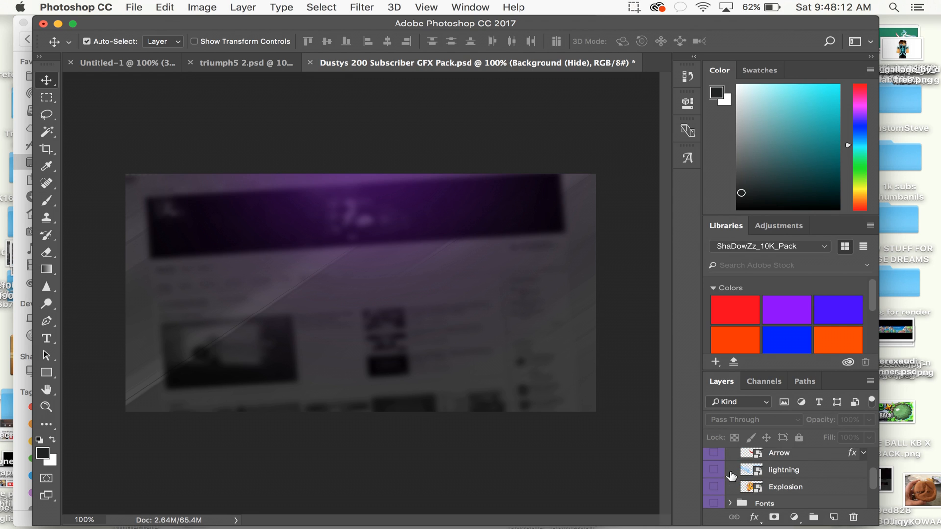
left_click(721, 455)
scroll(718, 456, "up", 1)
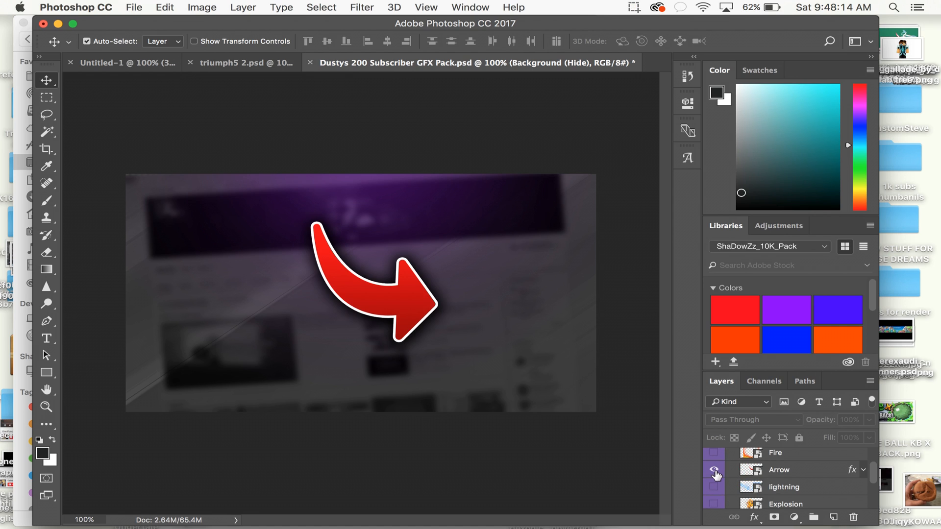
Duplicate the red Arrow layer into the Untitled-1 document and return to that document
left_click_drag(350, 295, 411, 320)
key("super+z")
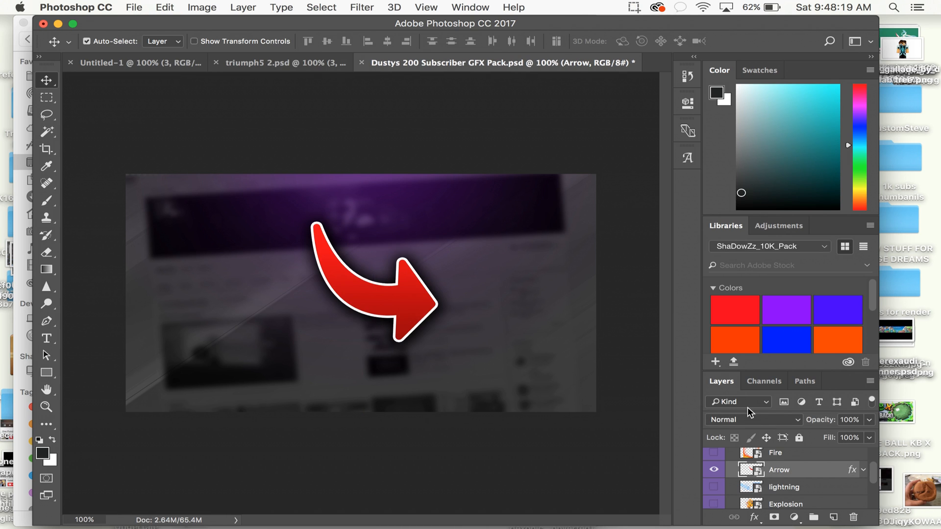
right_click(789, 474)
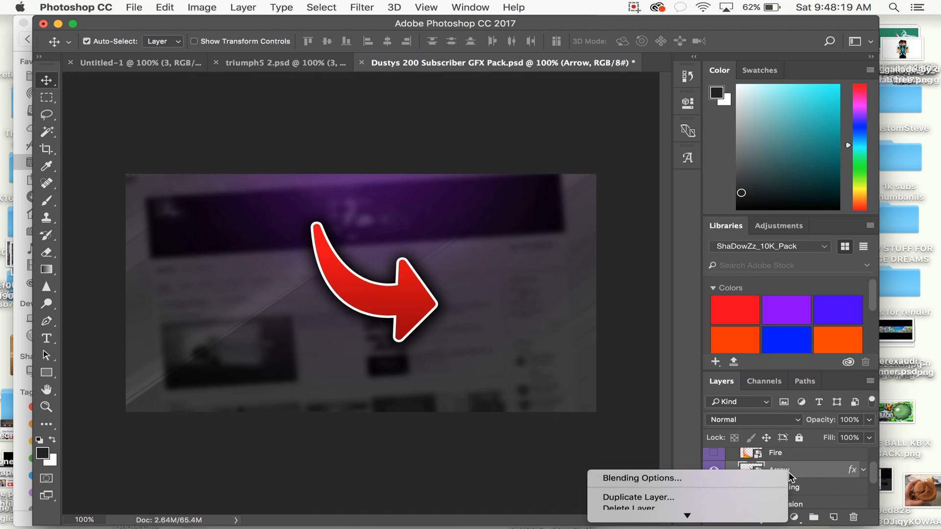
left_click(676, 501)
left_click(414, 260)
left_click(399, 245)
left_click(610, 210)
left_click(179, 64)
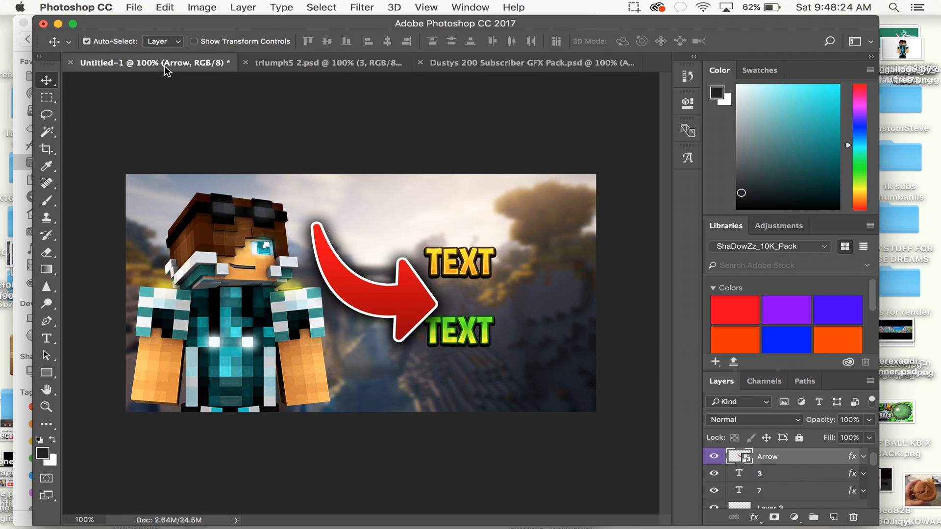
Switch to Finder and open SYN 2.psd from the thumbnail toturial folder with Adobe Photoshop CC 2017
left_click_drag(199, 26, 336, 25)
left_click(122, 29)
scroll(198, 351, "down", 5)
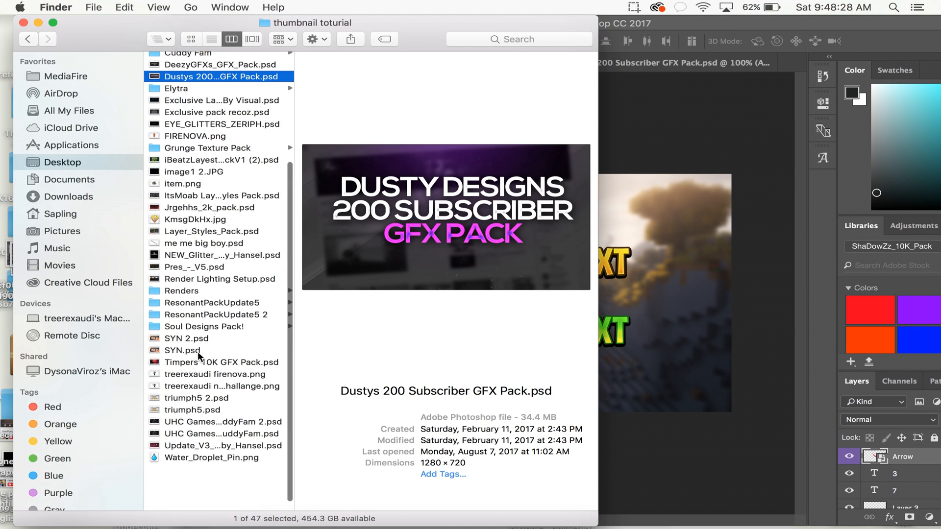
left_click(190, 388)
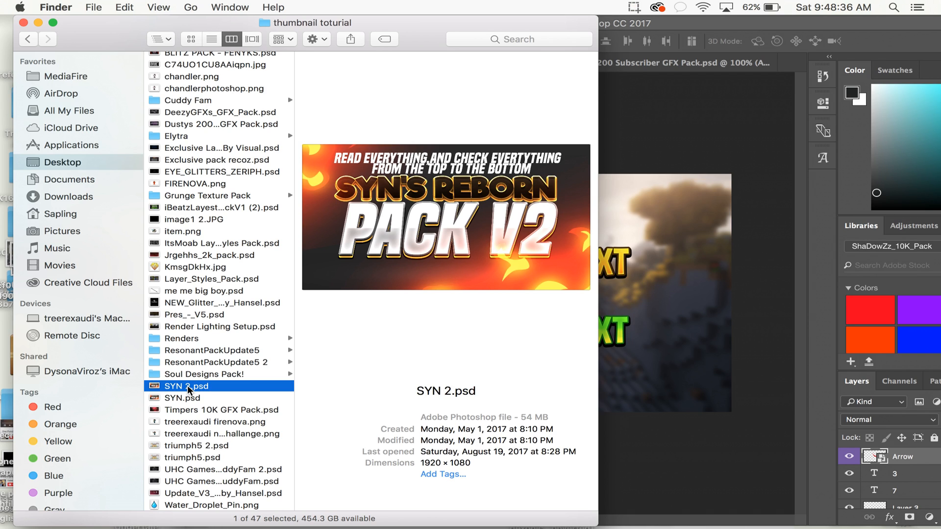
right_click(189, 388)
mouse_move(343, 272)
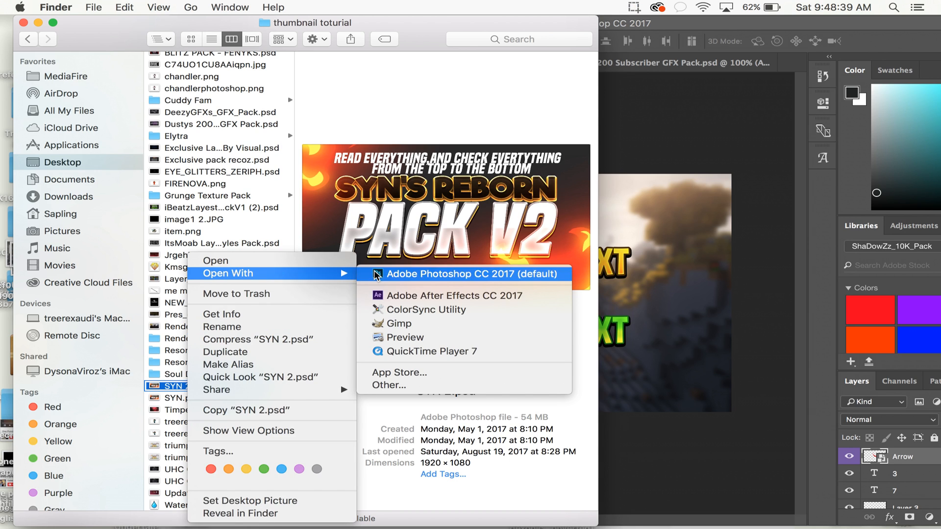
left_click(394, 277)
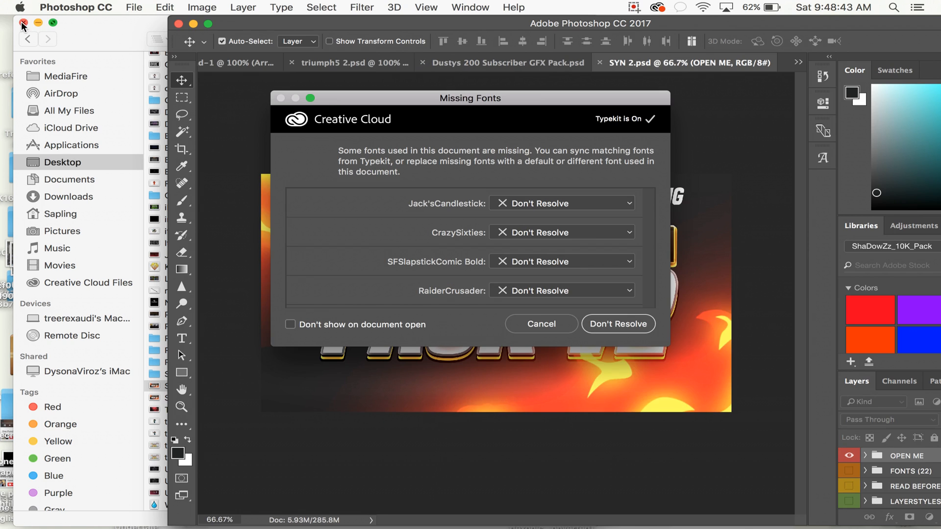
Close the Finder window and dismiss the missing fonts dialog without resolving any fonts
left_click(23, 22)
left_click(506, 315)
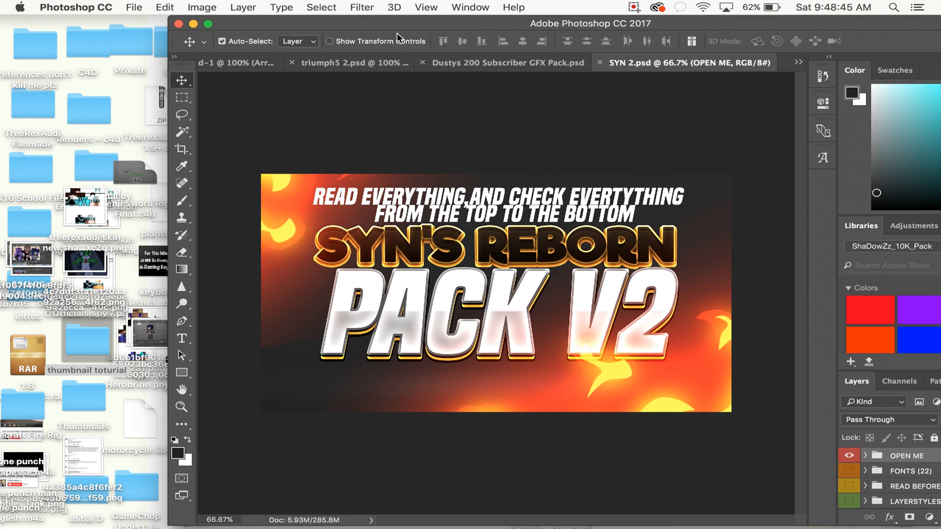
left_click_drag(395, 25, 245, 22)
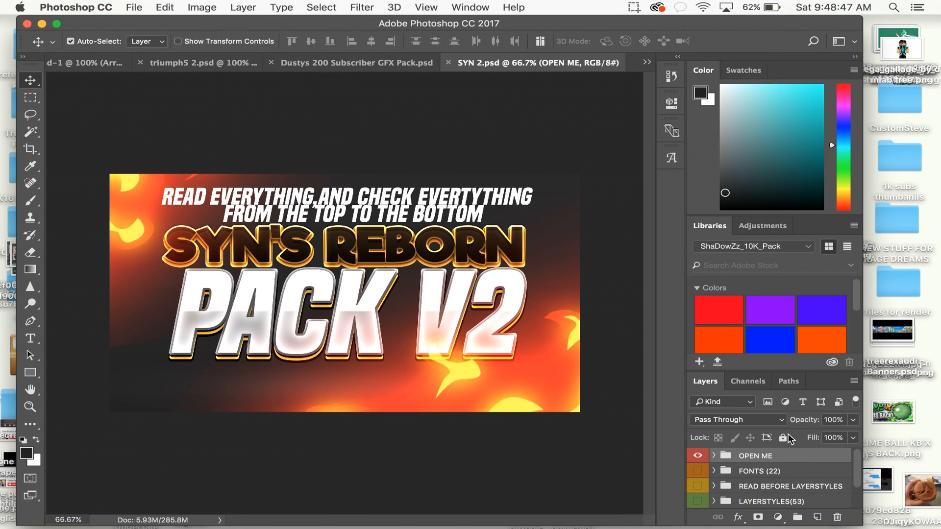
In SYN 2.psd, hide the OPEN ME group, then show and expand the STOCKSSSSSS(22) group with its READ layer hidden
left_click(697, 456)
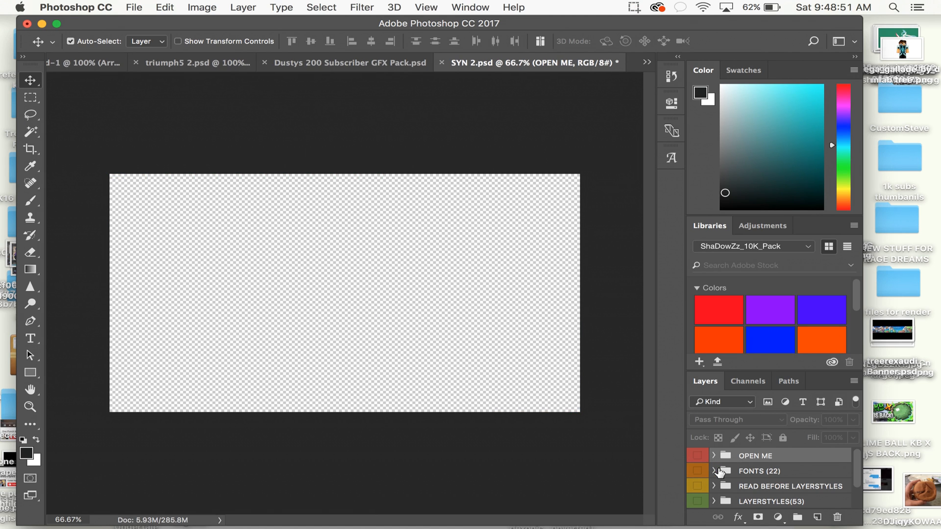
scroll(717, 480, "down", 2)
left_click(696, 501)
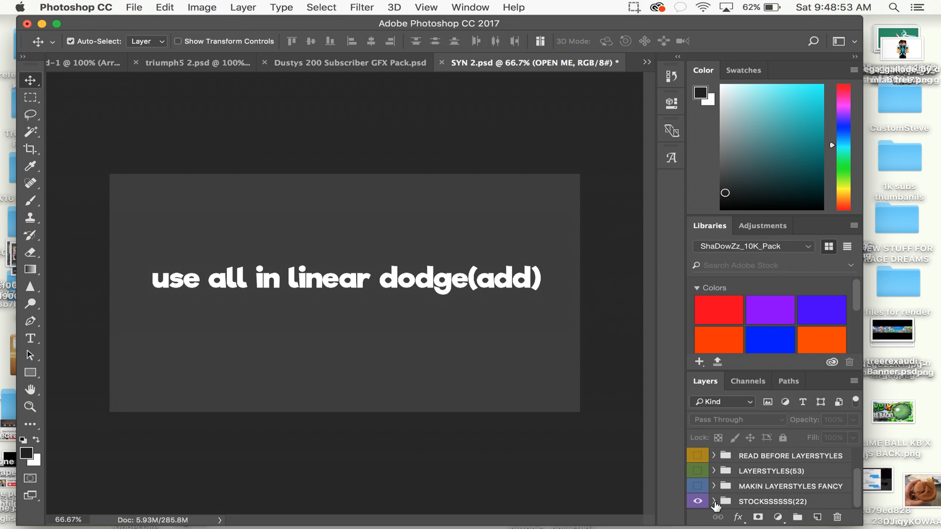
left_click(714, 501)
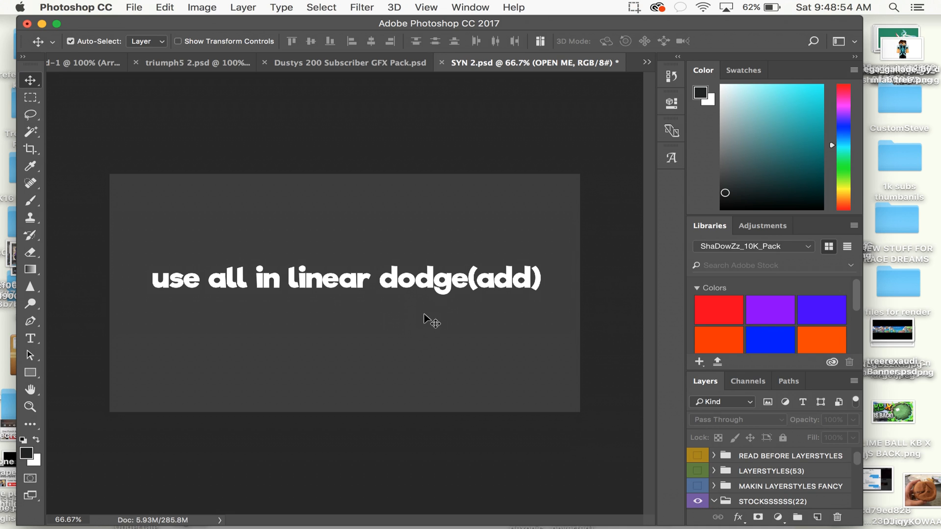
scroll(730, 468, "down", 2)
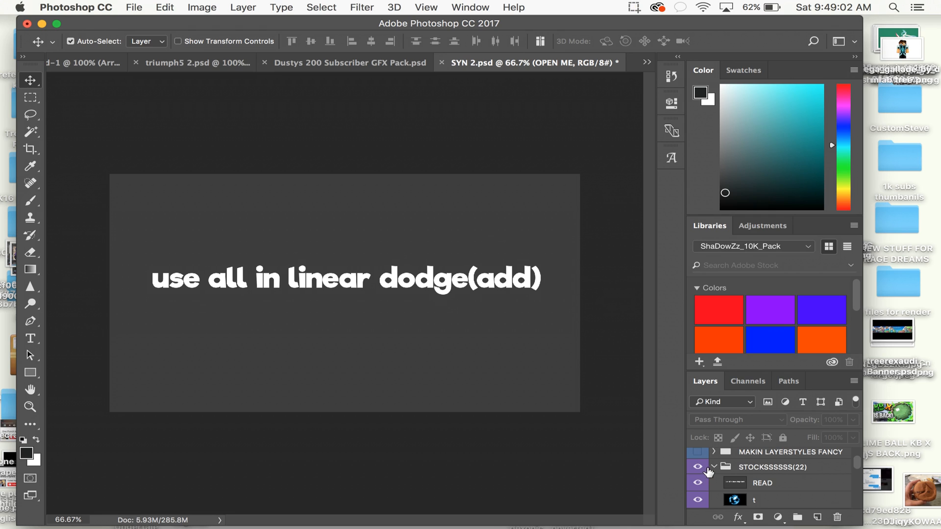
left_click(757, 485)
left_click(698, 482)
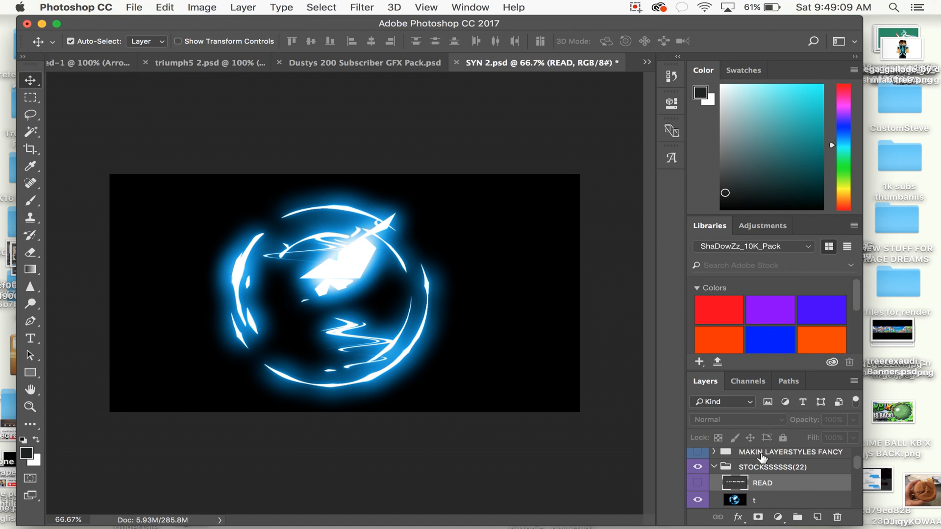
Try the Linear Dodge (Add) blend mode on stock layer t, and undo it
left_click(762, 505)
left_click(745, 420)
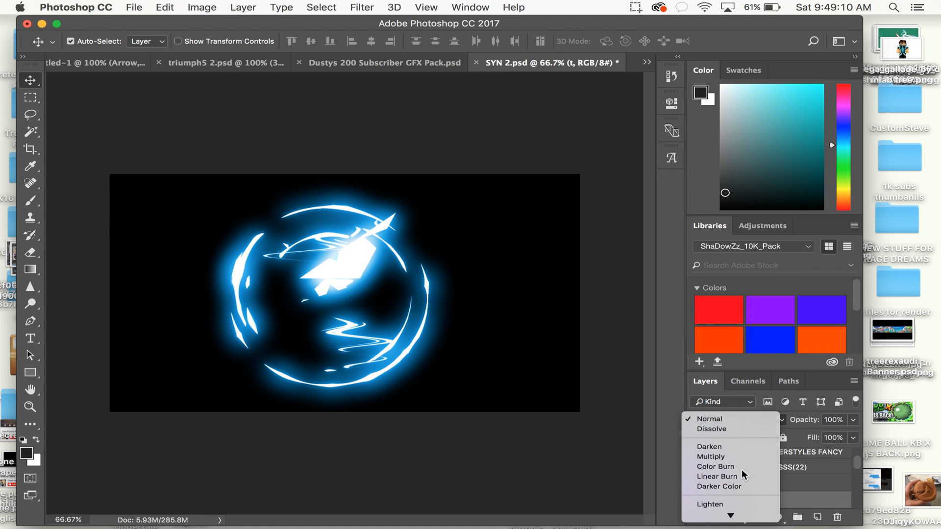
left_click(742, 454)
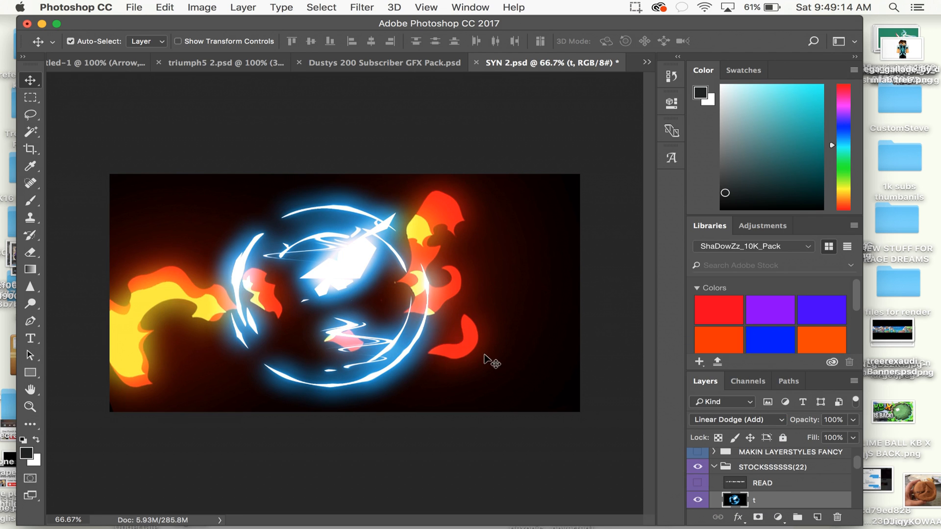
scroll(784, 495, "down", 1)
scroll(784, 492, "down", 1)
key("super+z")
Duplicate the blue Screenshot_19 layer from the STOCKSSSSSS(22) group into the Untitled-1 document
scroll(761, 484, "down", 1)
scroll(760, 484, "down", 1)
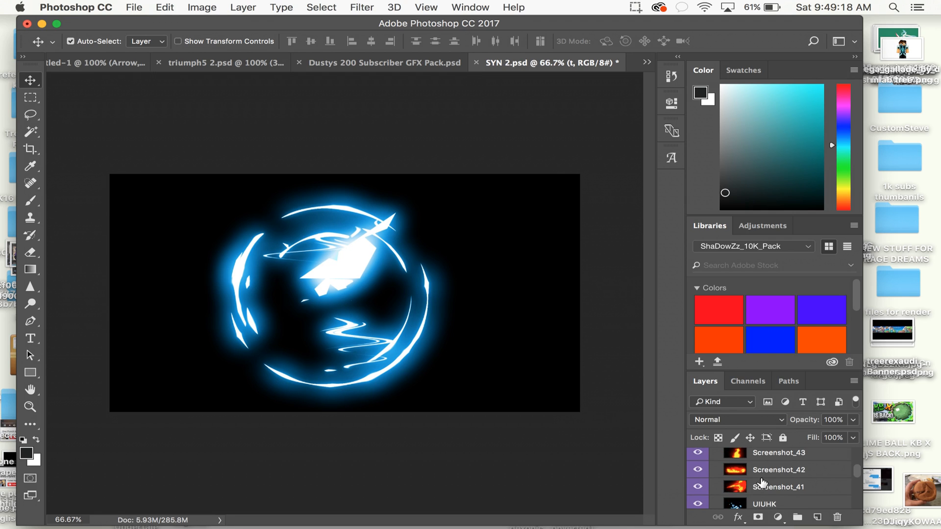
scroll(761, 475, "up", 1)
scroll(761, 475, "down", 2)
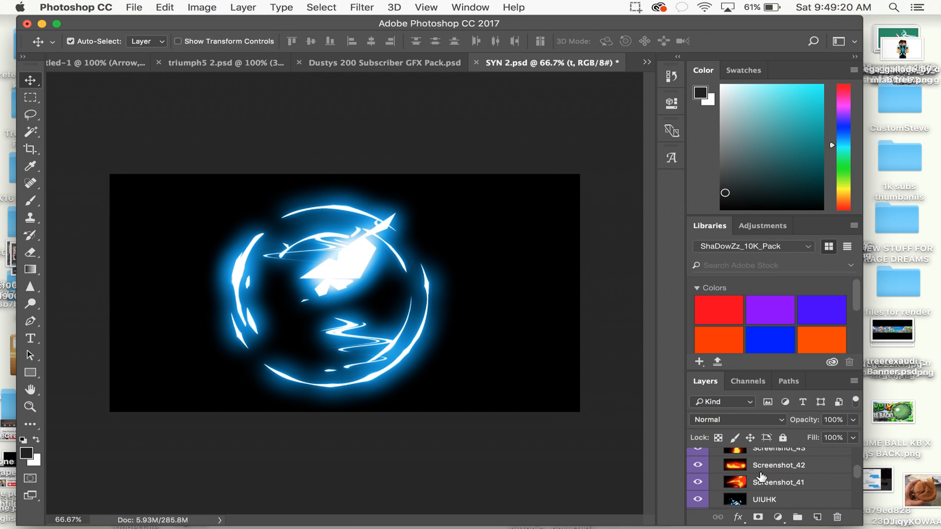
scroll(761, 475, "down", 3)
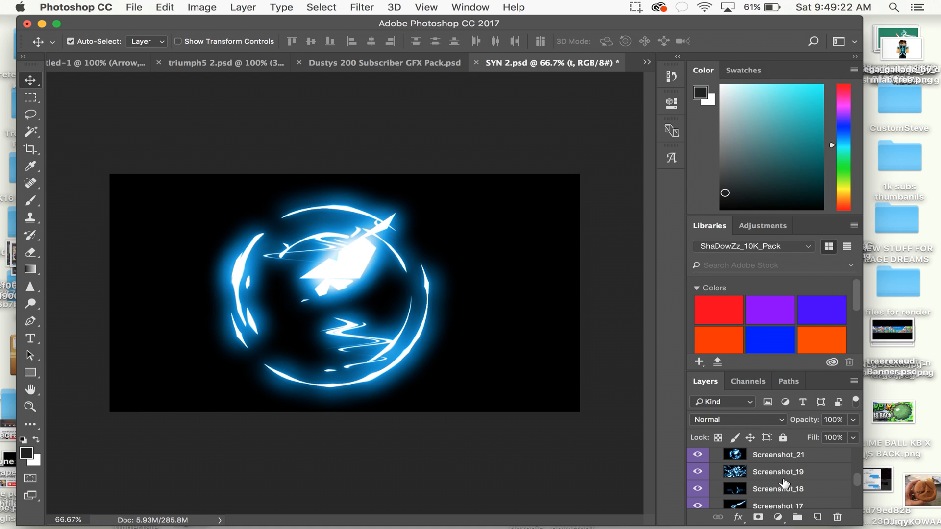
scroll(784, 484, "up", 1)
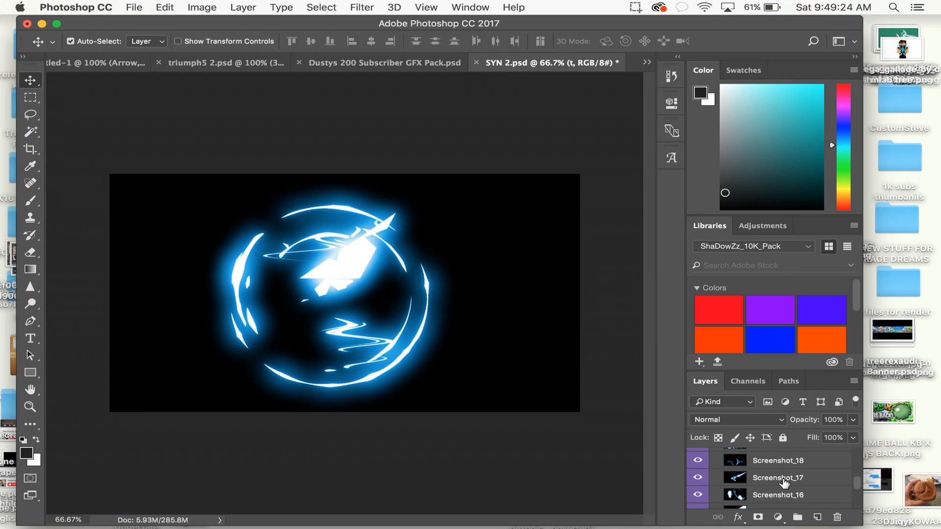
right_click(778, 482)
left_click(777, 481)
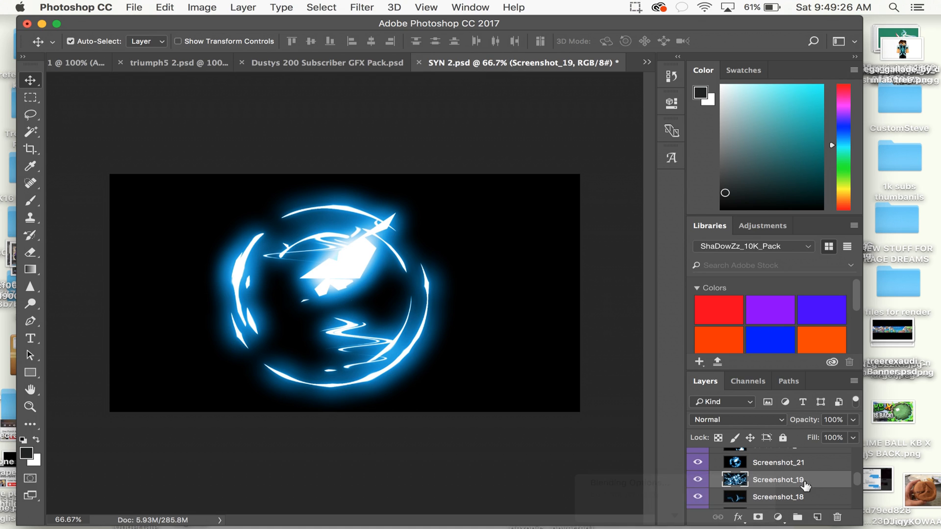
right_click(775, 483)
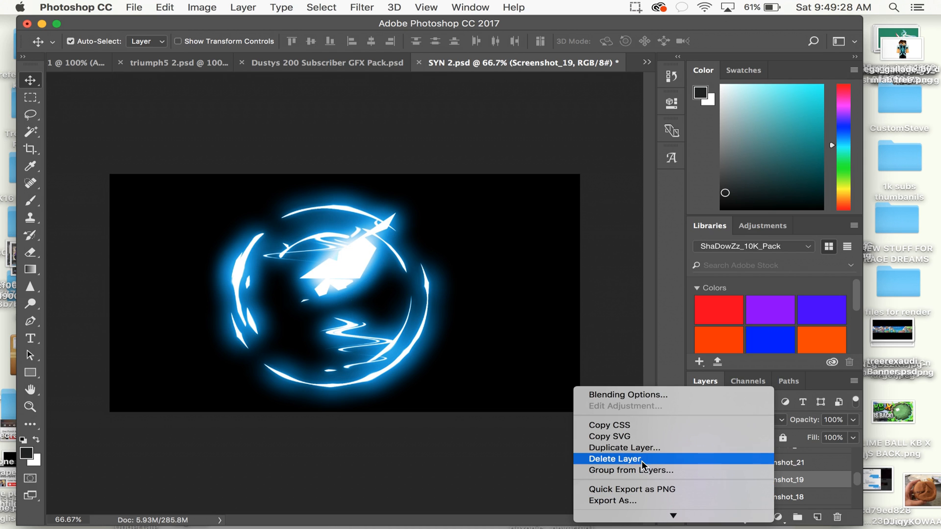
left_click(610, 447)
left_click(404, 257)
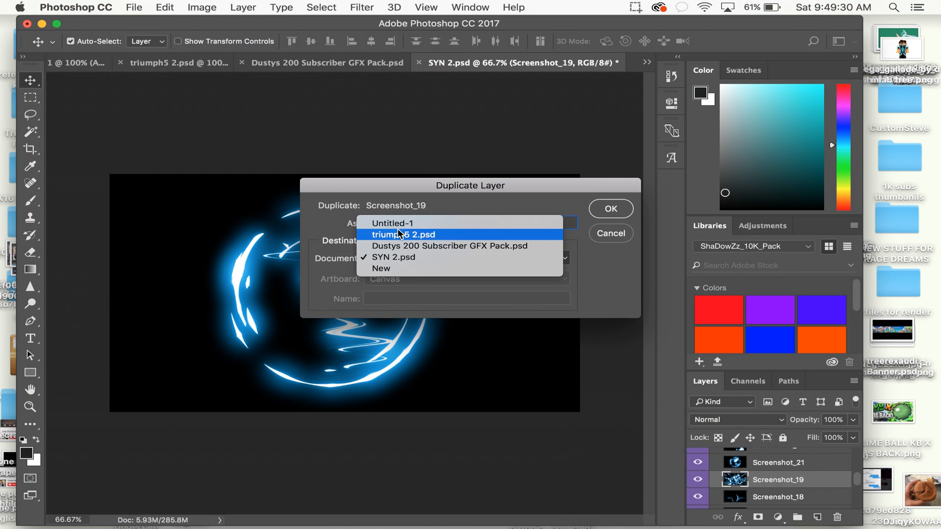
left_click(441, 218)
left_click(607, 208)
Duplicate the blue Screenshot_13 layer from SYN 2.psd into the Untitled-1 document
scroll(764, 485, "down", 4)
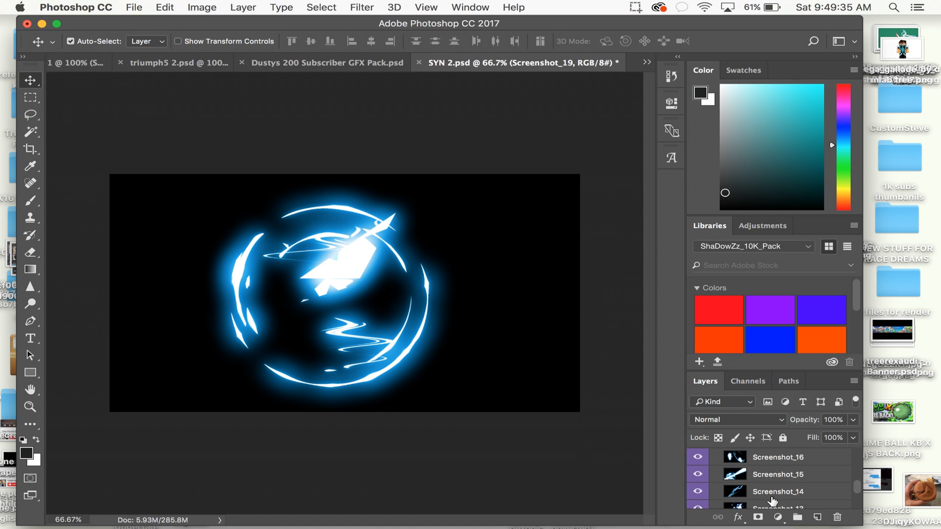
scroll(772, 500, "down", 3)
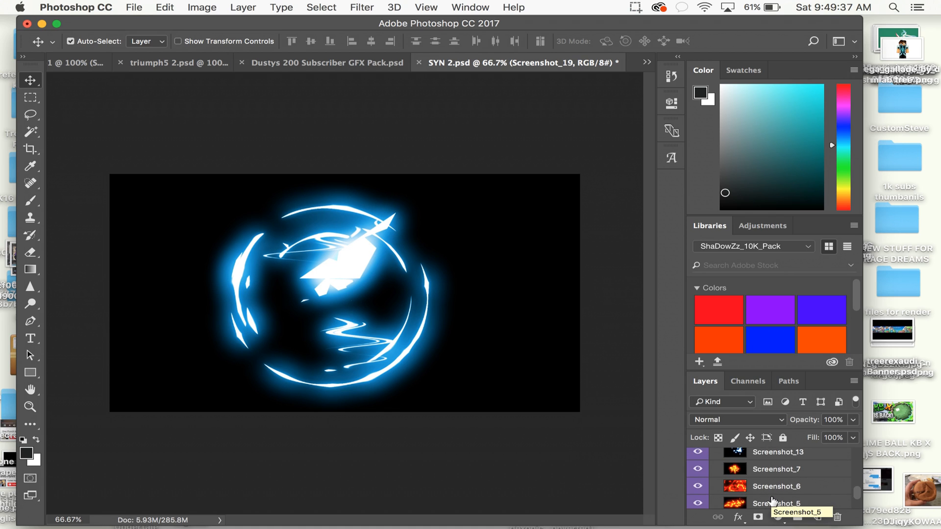
scroll(772, 500, "up", 1)
right_click(762, 472)
scroll(728, 487, "down", 3)
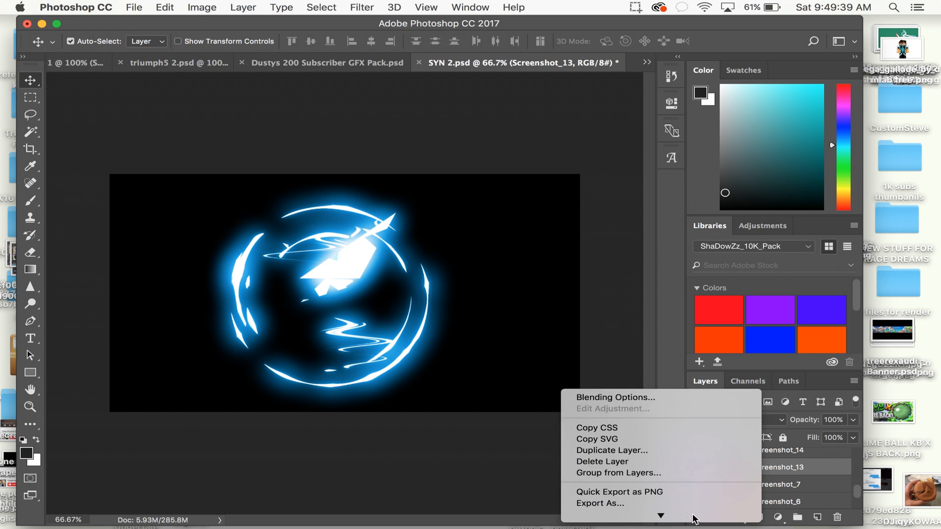
left_click(652, 438)
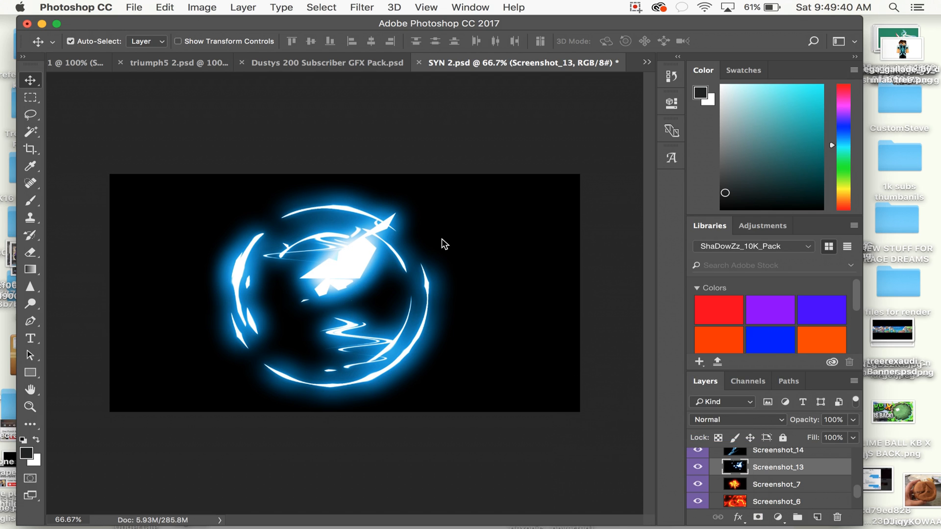
left_click(403, 260)
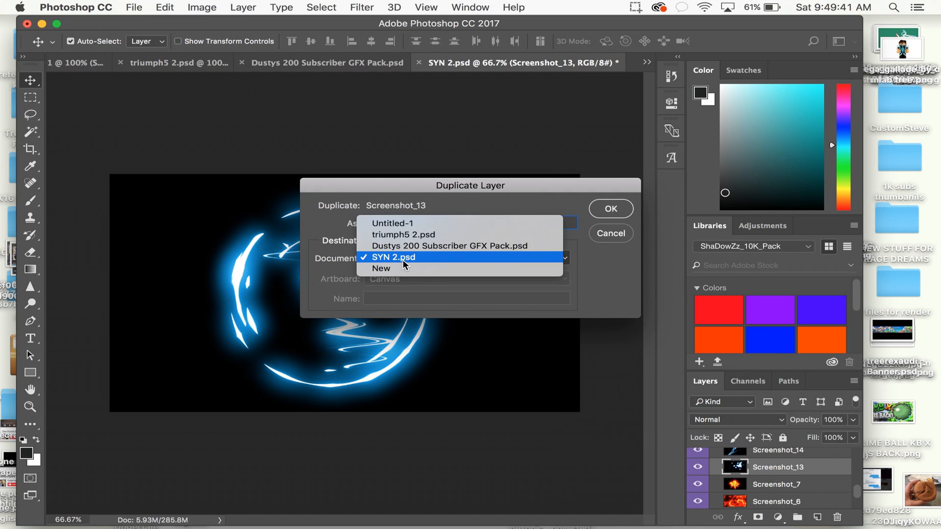
left_click(407, 223)
key("Return")
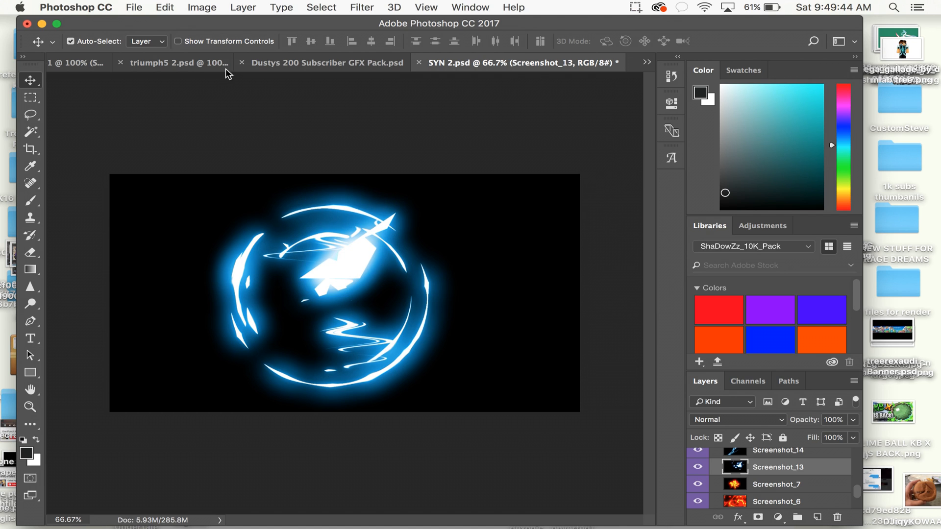
In the Untitled-1 document, set the Screenshot_13 layer's blend mode to Linear Dodge (Add)
left_click(68, 68)
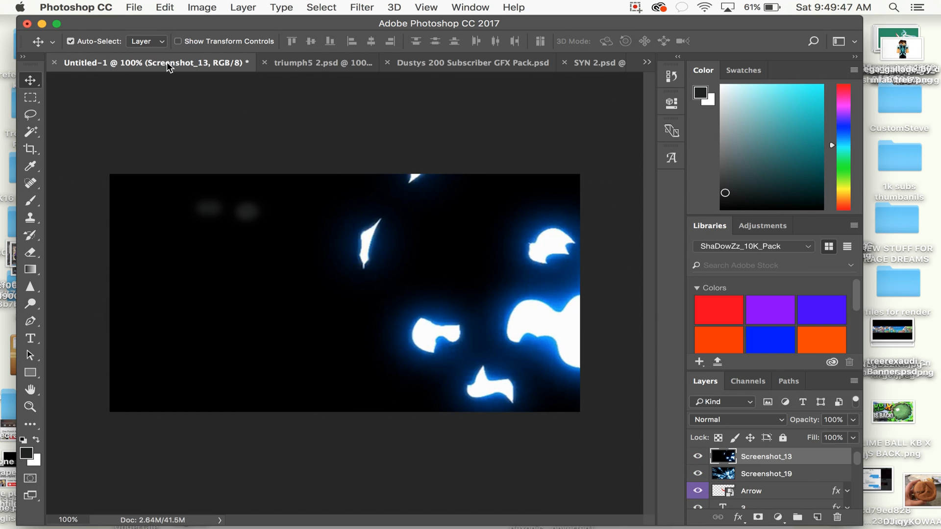
left_click(590, 63)
left_click(76, 64)
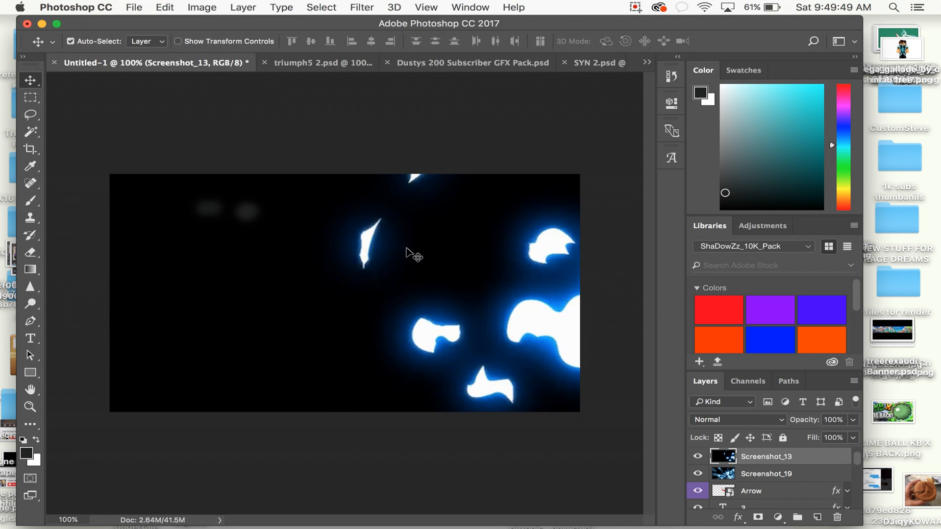
left_click(744, 422)
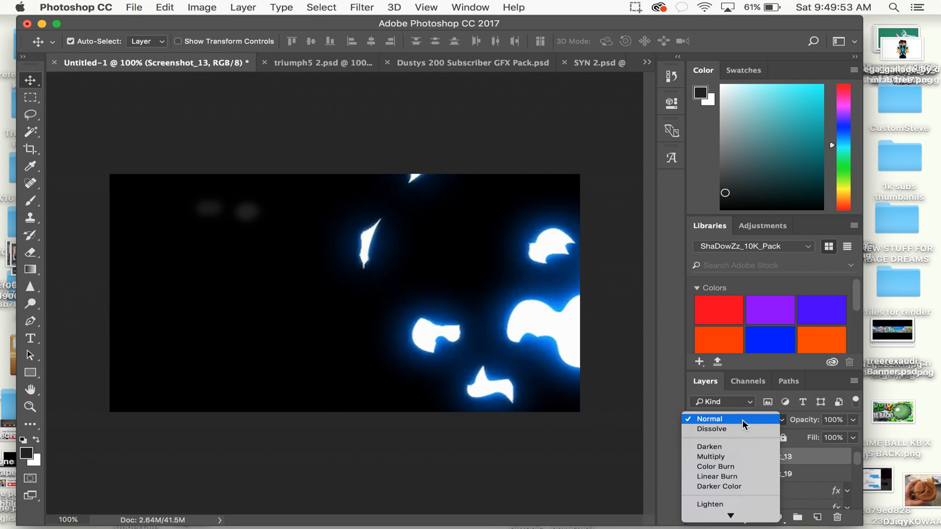
mouse_move(730, 514)
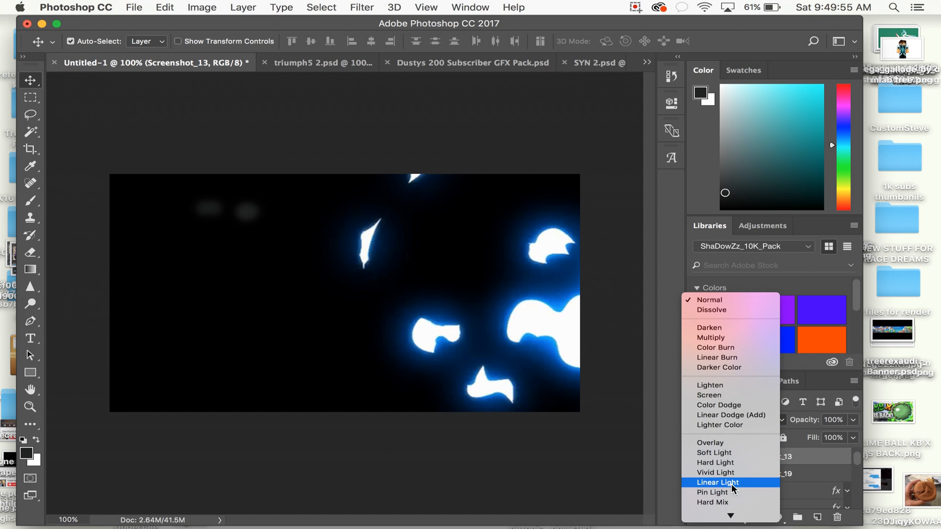
left_click(731, 416)
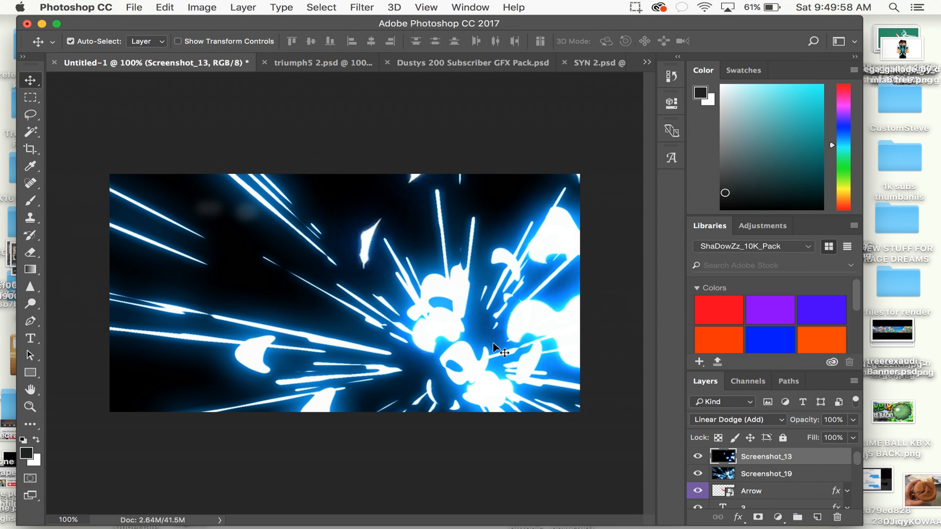
Set the Screenshot_19 layer's blend mode to Linear Dodge (Add)
left_click(723, 474)
left_click(745, 420)
scroll(740, 449, "down", 3)
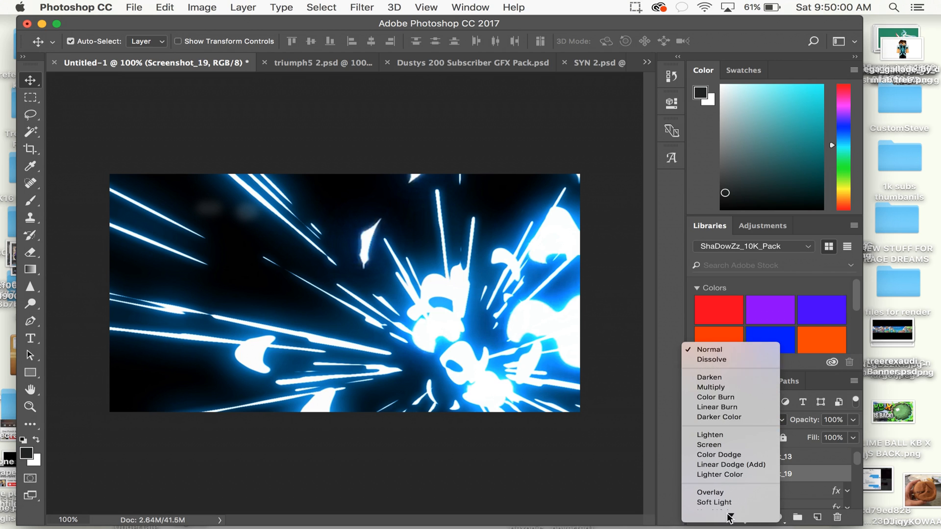
left_click(724, 444)
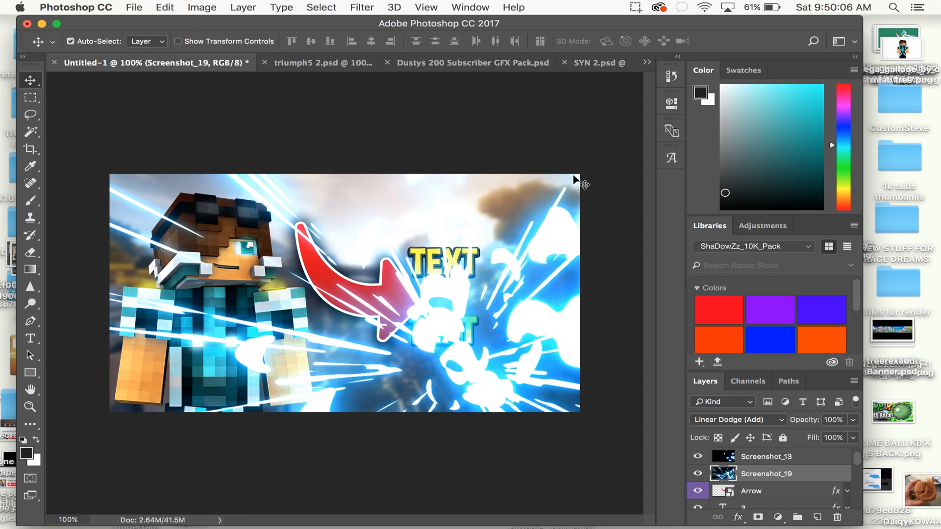
Hide the Screenshot_13 layer, keeping Screenshot_19 as the selected layer
key("super+minus")
key("super+equal")
key("super+minus")
key("super+minus")
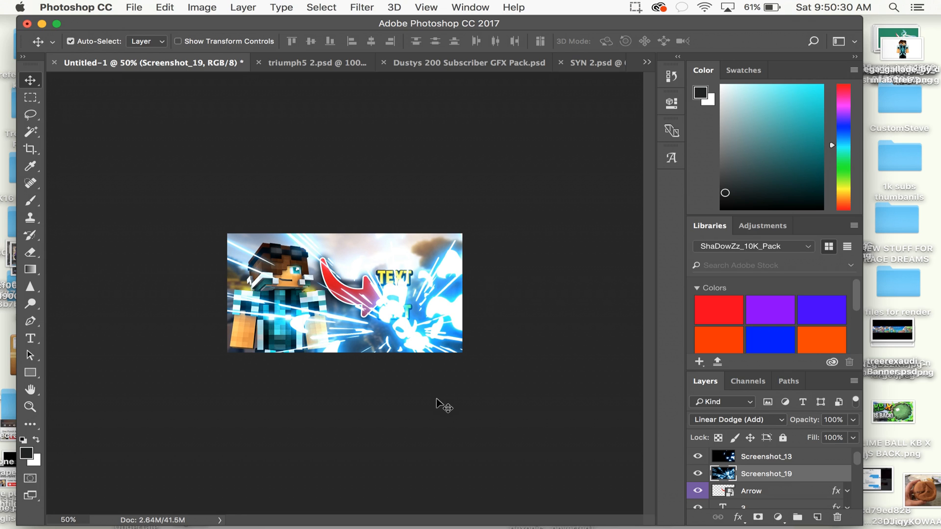
left_click(769, 461)
left_click(764, 474)
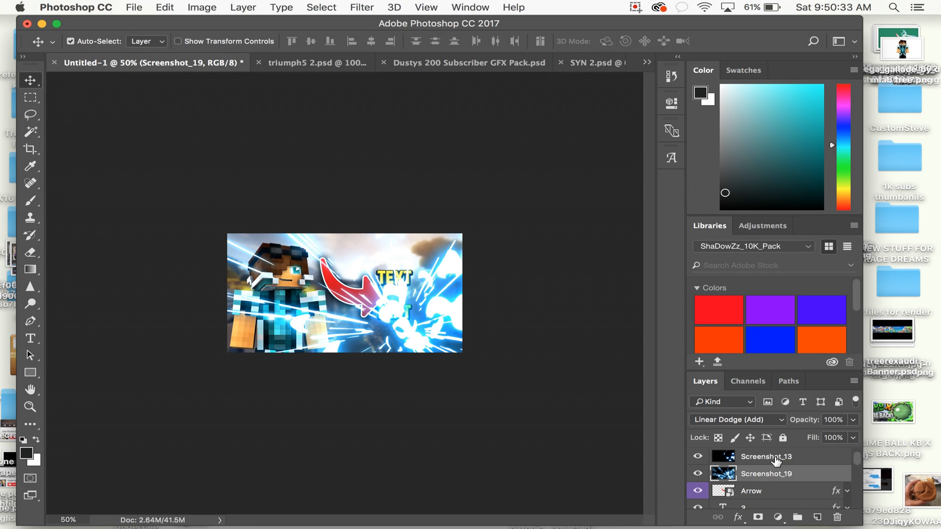
left_click(697, 458)
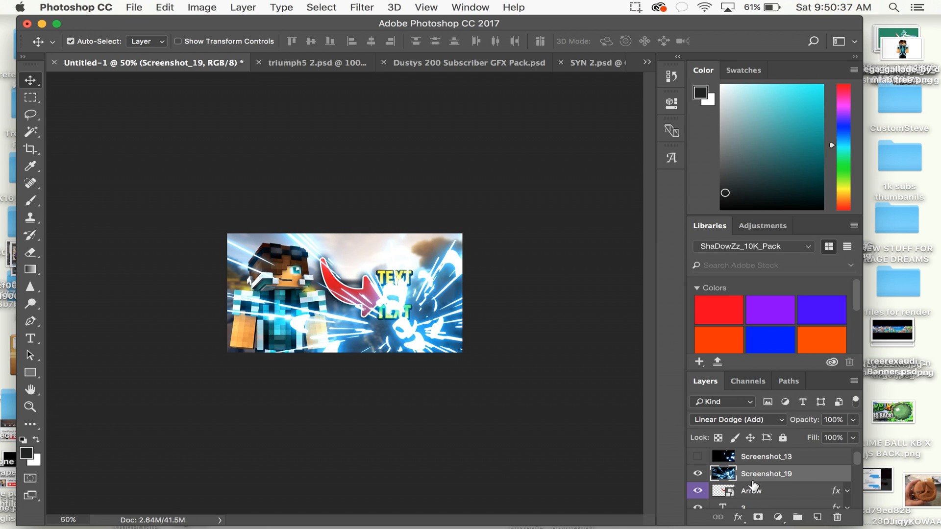
Scale the Screenshot_19 burst down to about 63% and centre it horizontally over the canvas at X 640 px, Y 346 px
key("super+t")
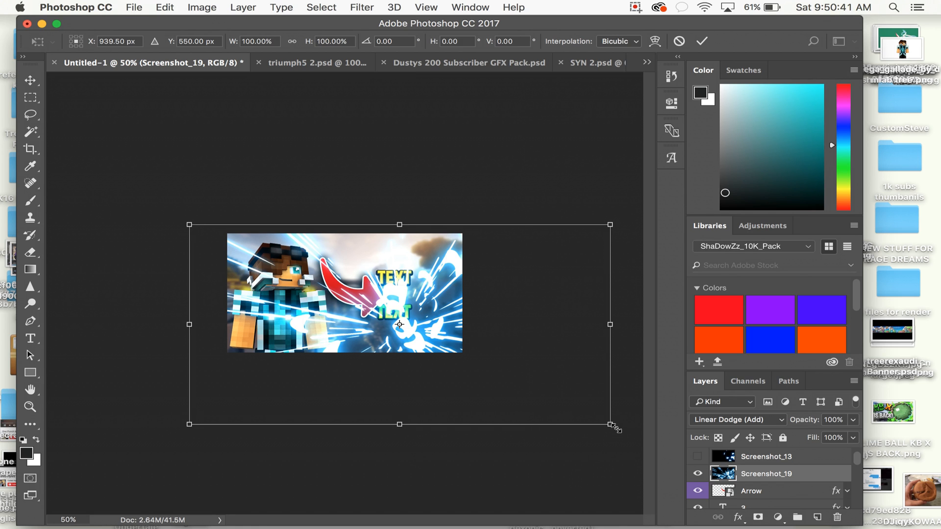
left_click_drag(612, 426, 469, 358)
key("super+equal")
key("super+equal")
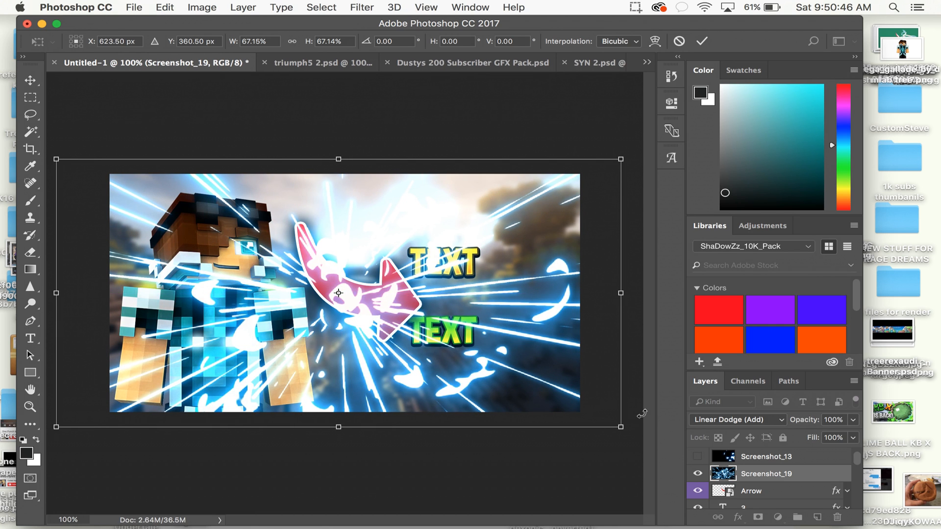
left_click_drag(623, 428, 587, 413)
left_click_drag(493, 334, 525, 340)
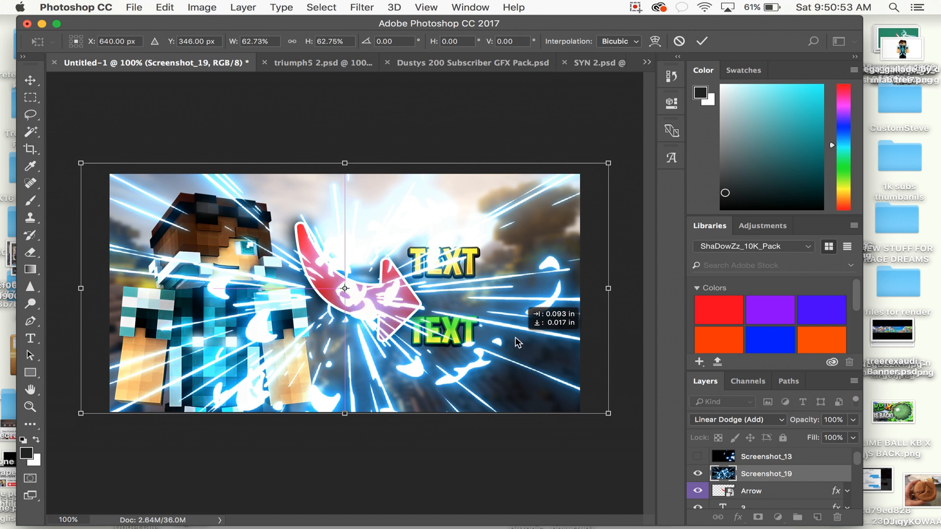
left_click(702, 42)
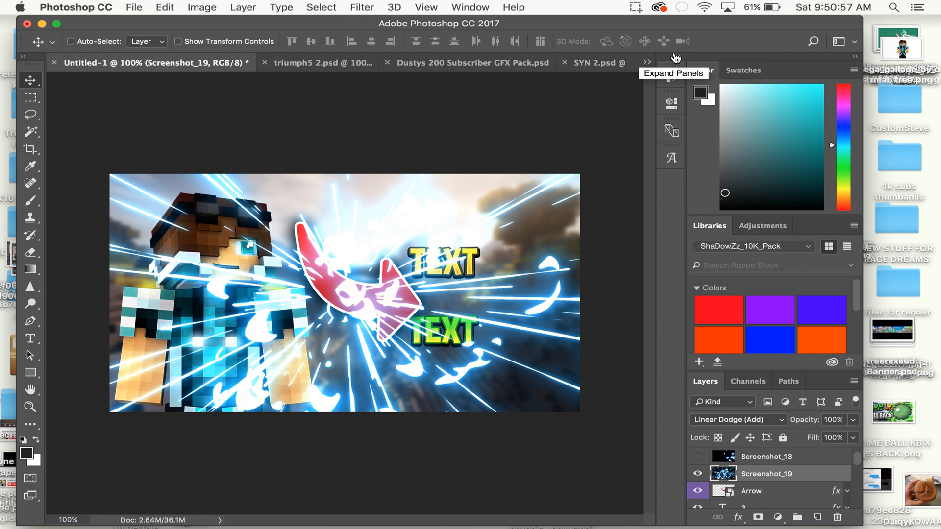
Flip the Screenshot_19 burst both horizontally and vertically with a free transform at -100% width and height
key("super+t")
left_click_drag(624, 155, 74, 408)
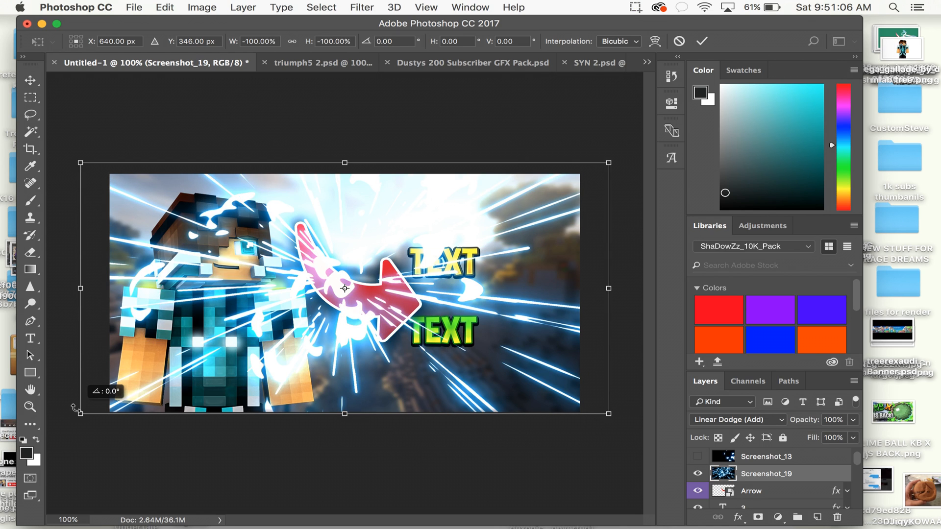
left_click_drag(74, 408, 75, 409)
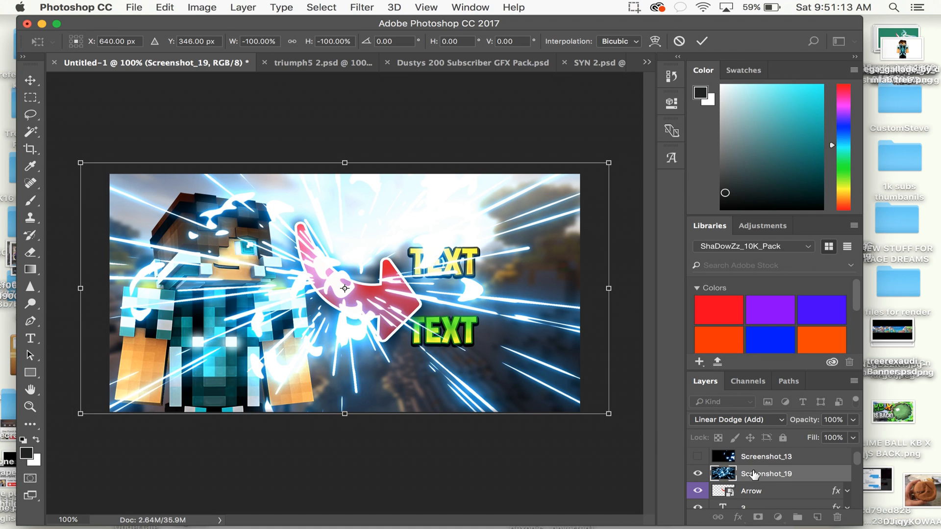
left_click(702, 42)
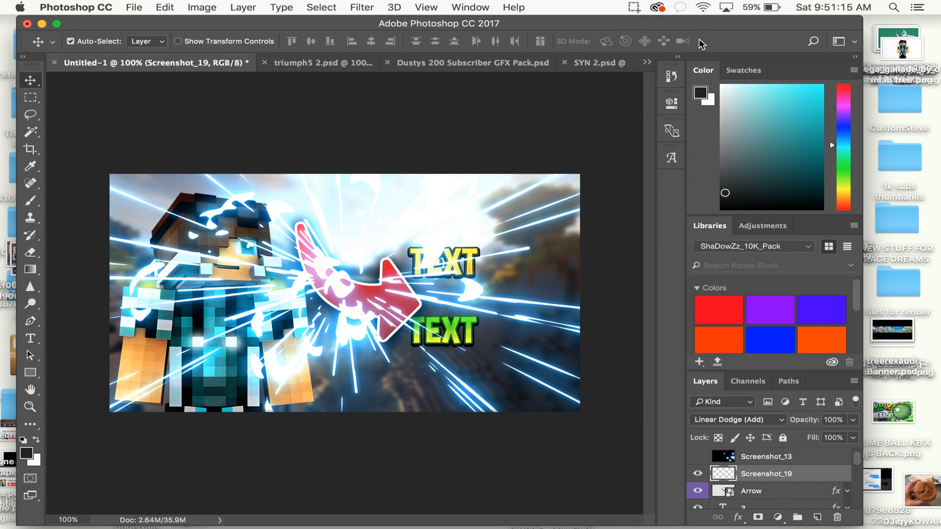
Move the Screenshot_19 layer down the stack to directly beneath the mlab tree character layer
mouse_move(748, 479)
left_mouse_down()
mouse_move(734, 528)
mouse_move(741, 438)
mouse_move(741, 490)
mouse_move(740, 456)
mouse_move(739, 478)
left_mouse_up()
scroll(750, 480, "up", 2)
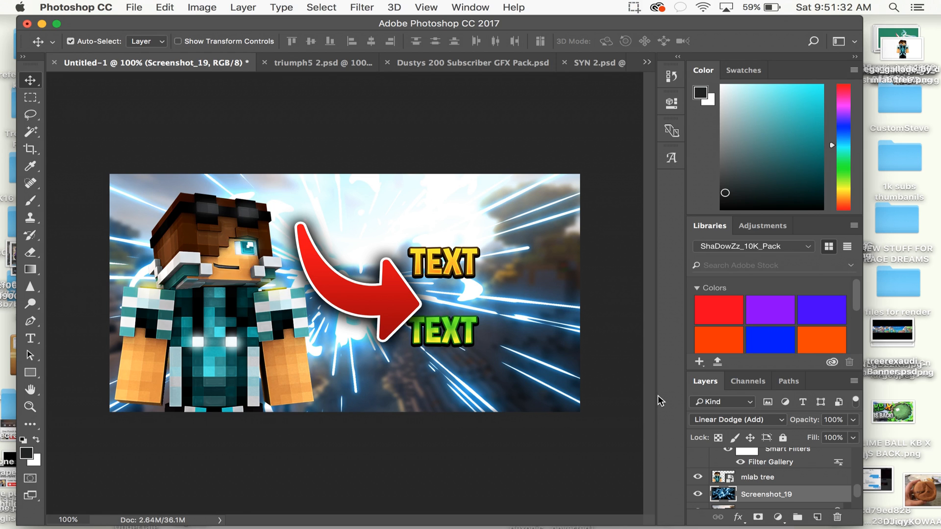
scroll(753, 492, "up", 4)
Select the hidden Screenshot_13 layer and make it visible
left_click(743, 457)
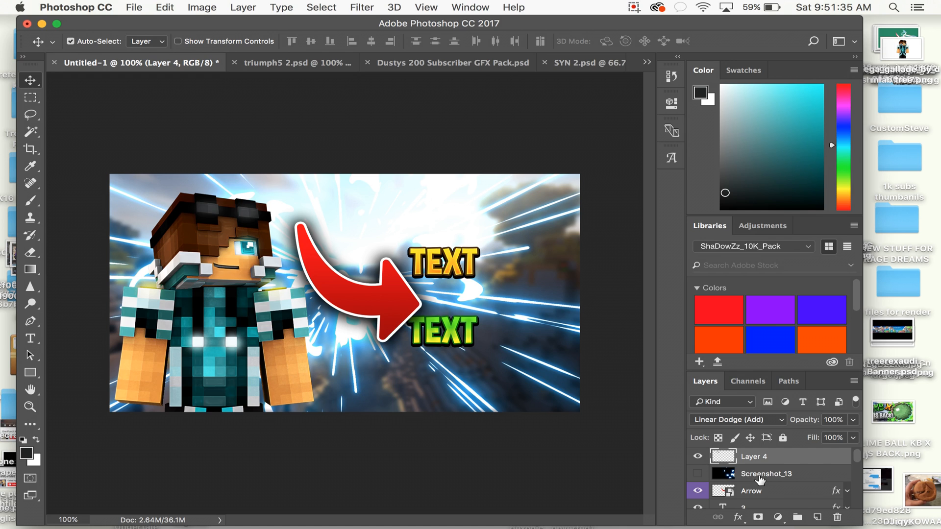
left_click(759, 478)
key("super+minus")
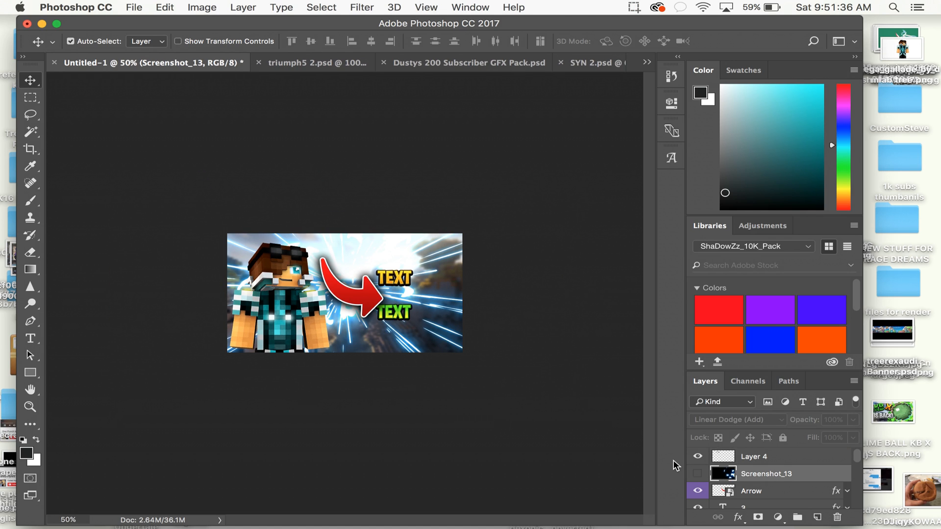
left_click(698, 474)
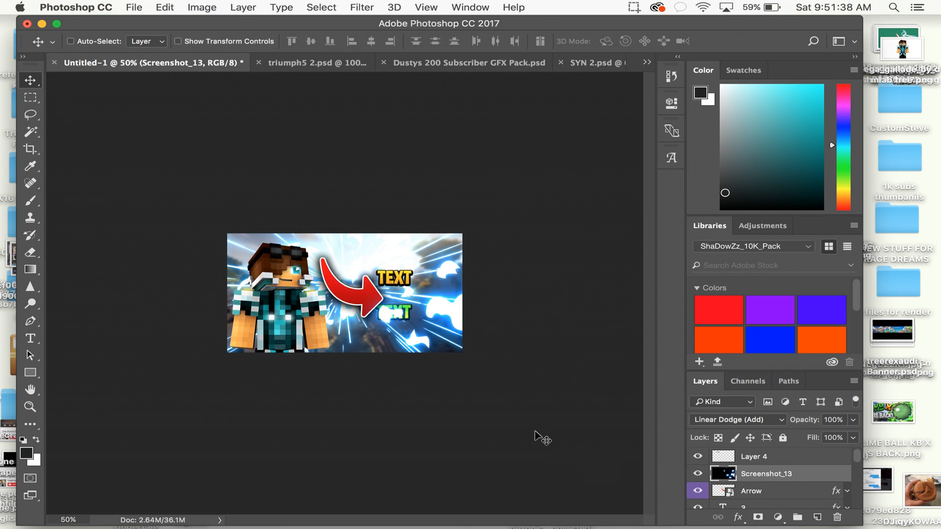
Scale the Screenshot_13 light effect down to about 35.5%, placing its flames just right of the TEXT words
key("super+t")
left_click_drag(608, 458, 463, 316)
key("super+z")
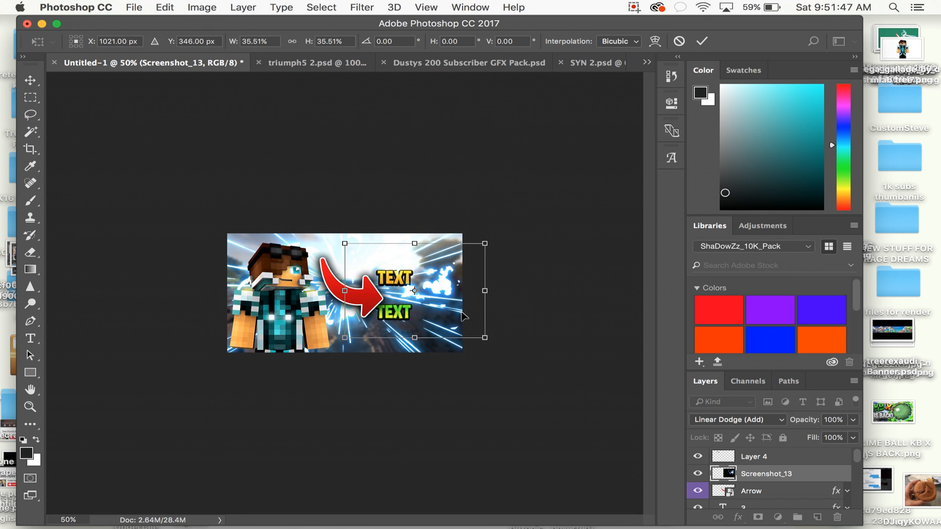
left_click(702, 43)
key("super+1")
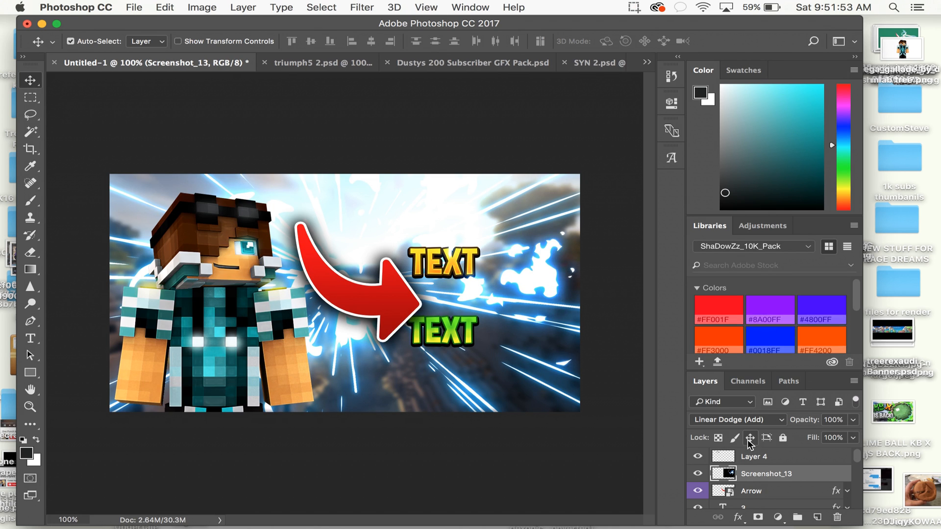
Move the Screenshot_13 layer beneath mlab tree and directly above Screenshot_19, keeping it selected
mouse_move(752, 473)
left_mouse_down()
mouse_move(740, 507)
mouse_move(729, 462)
mouse_move(754, 473)
left_mouse_up()
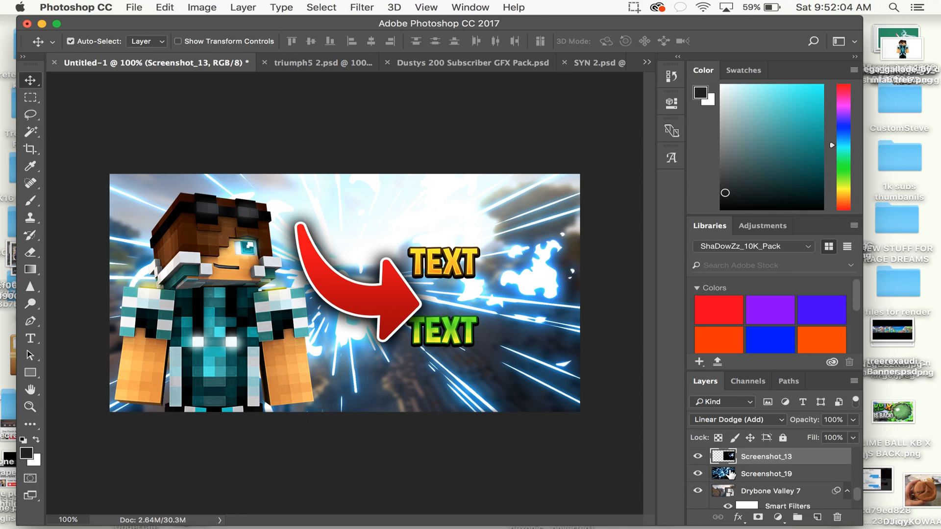
left_click(730, 474)
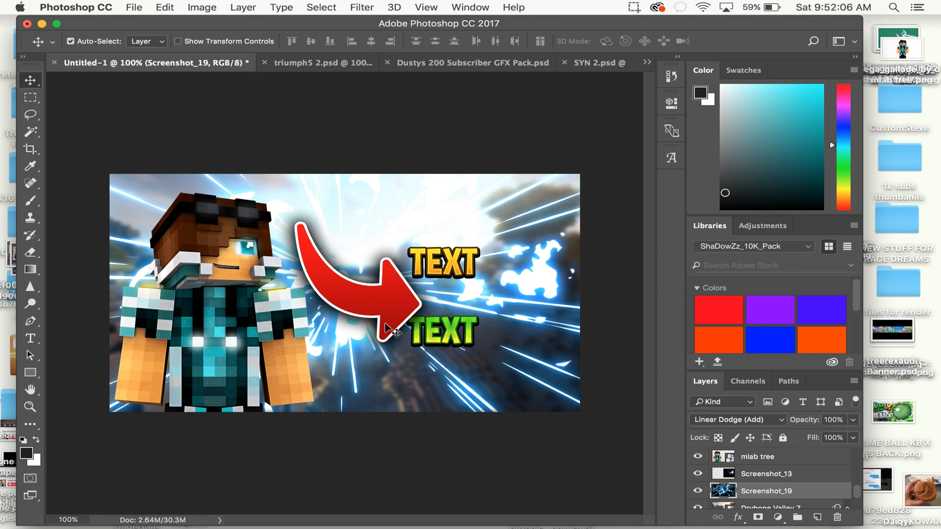
left_click(765, 475)
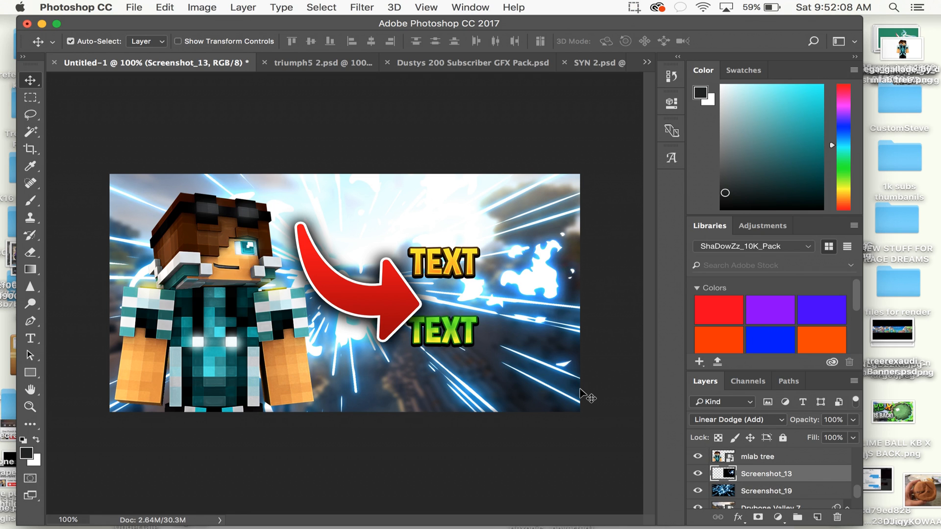
Rotate and reposition the Screenshot_13 flames near the canvas's right edge beside the TEXT words, and duplicate the layer
key("super+t")
left_click_drag(684, 379, 698, 247)
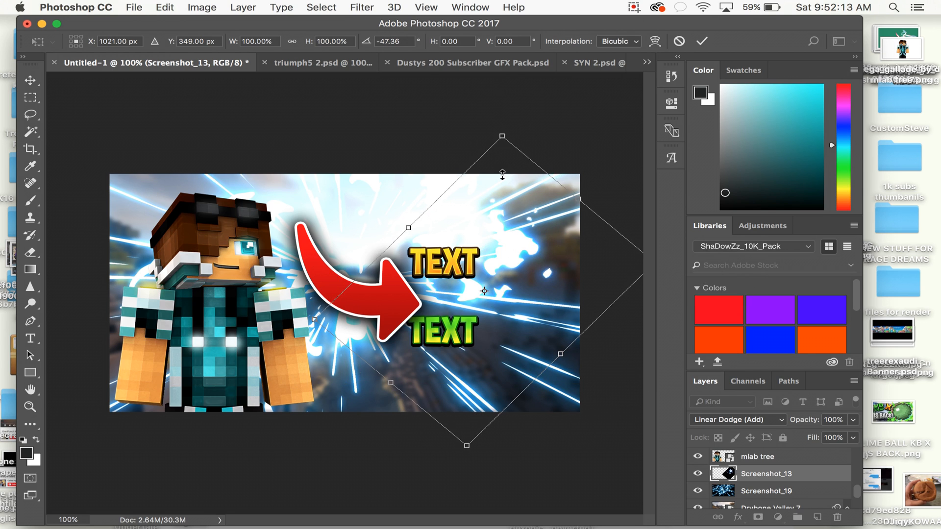
left_click_drag(502, 136, 495, 189)
left_click_drag(501, 268, 550, 253)
left_click(701, 41)
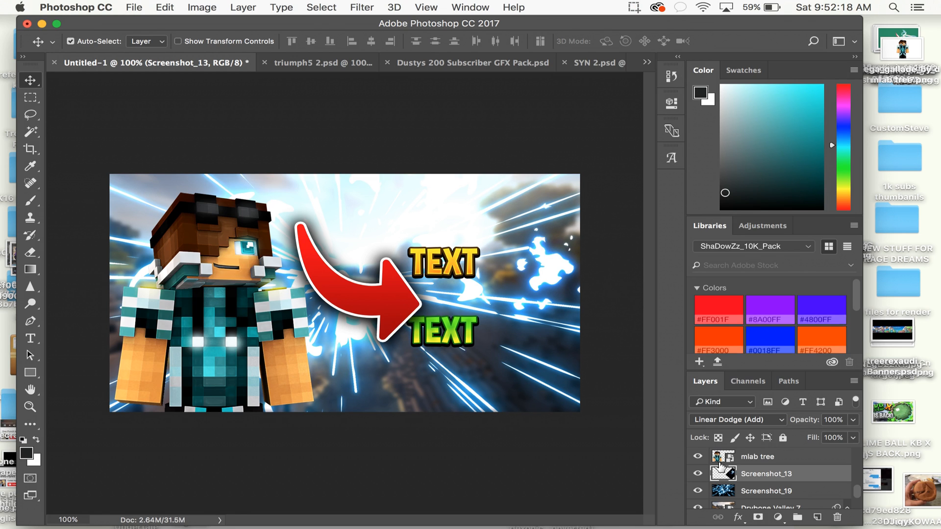
key("super+j")
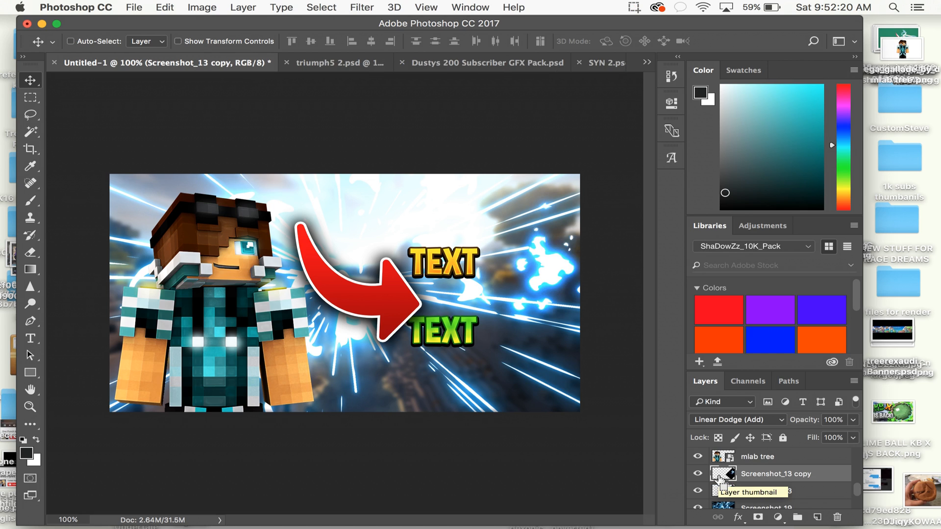
Rotate the Screenshot_13 copy flames about 70.9° and place them along the canvas's lower edge beneath the green TEXT
key("super+t")
left_click_drag(559, 360, 511, 436)
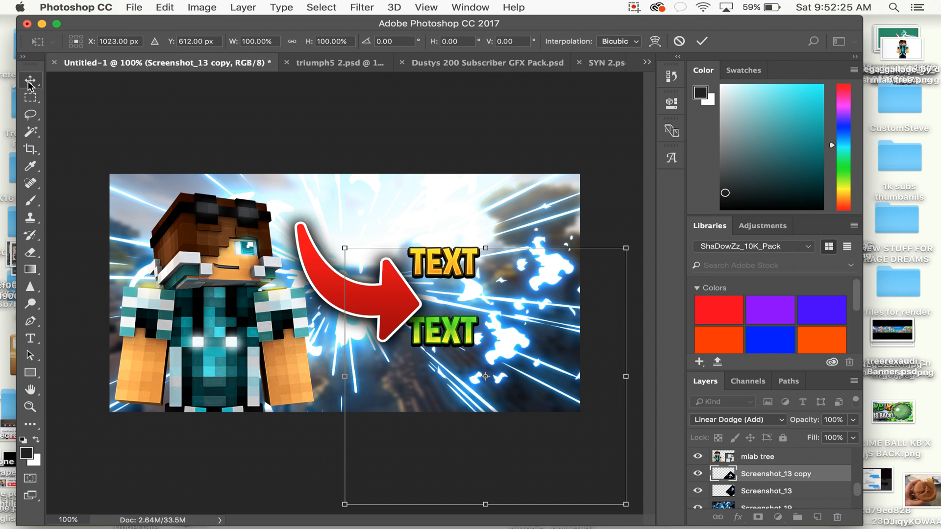
left_click_drag(635, 230, 739, 349)
left_click_drag(534, 381, 414, 412)
left_click_drag(601, 400, 528, 486)
mouse_move(493, 432)
left_mouse_down()
mouse_move(485, 423)
mouse_move(485, 434)
left_mouse_up()
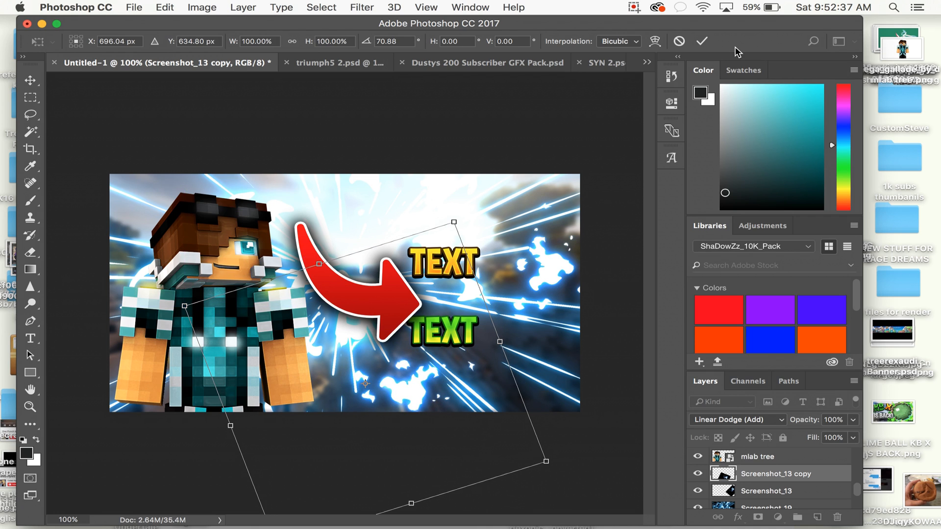
left_click(702, 40)
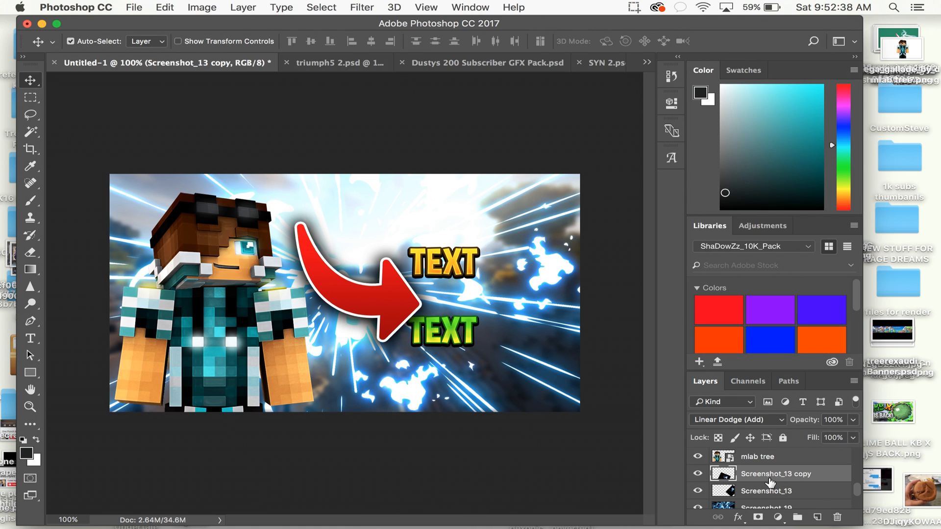
Duplicate the Screenshot_13 copy layer, rotate the duplicate and place its flames in the canvas's upper-left corner behind the character's head
key("super+j")
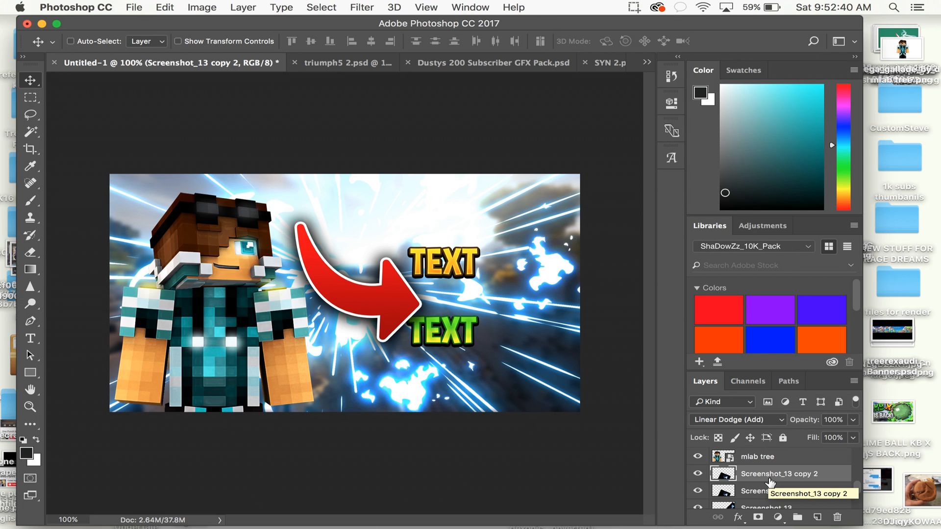
key("super+t")
left_click_drag(471, 436, 183, 247)
left_click_drag(196, 348, 189, 98)
left_click_drag(171, 200, 192, 208)
left_click(702, 41)
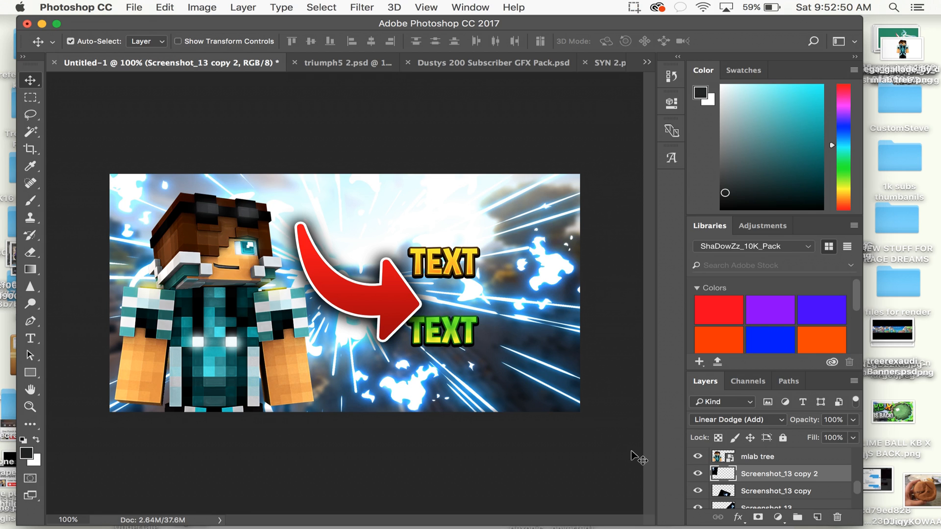
Make Layer 4 visible and move it beneath text layer 7, directly above Layer 3
scroll(778, 482, "up", 1)
scroll(777, 483, "up", 5)
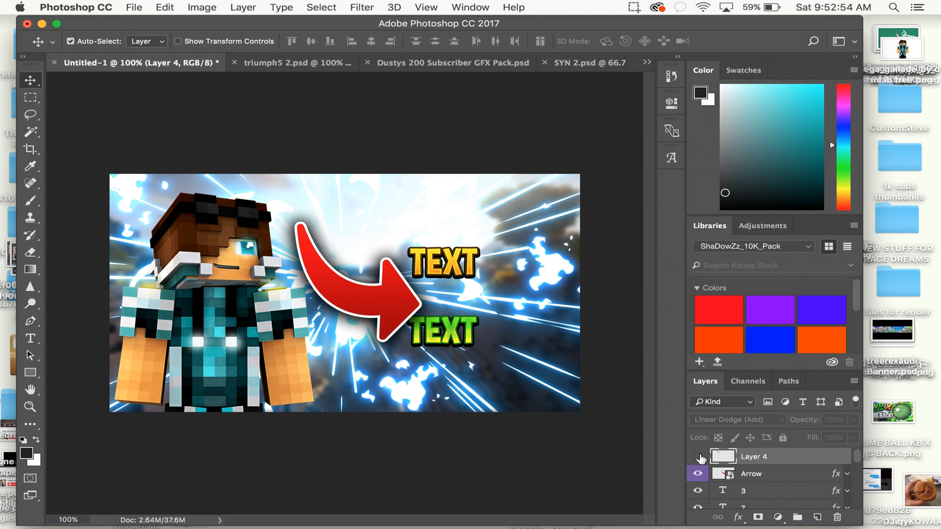
left_click_drag(757, 458, 746, 492)
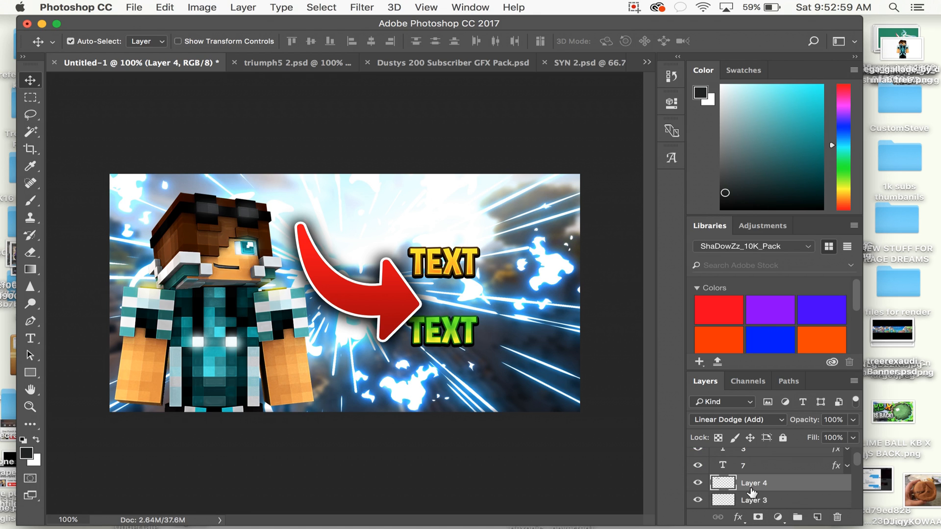
Replace the orange TEXT wording on layer 7 with MAKE
left_click(741, 488)
left_click(698, 475)
left_click(699, 475)
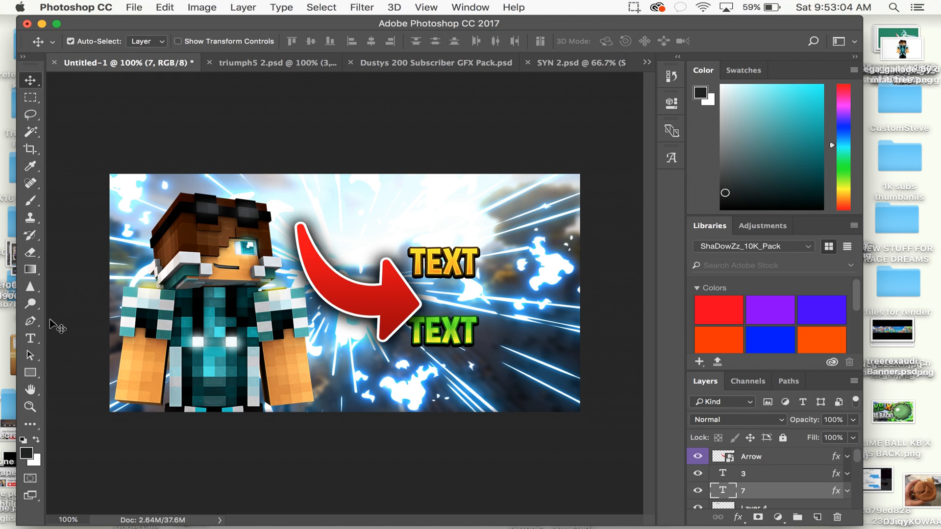
left_click(30, 338)
double_click(476, 253)
type("M")
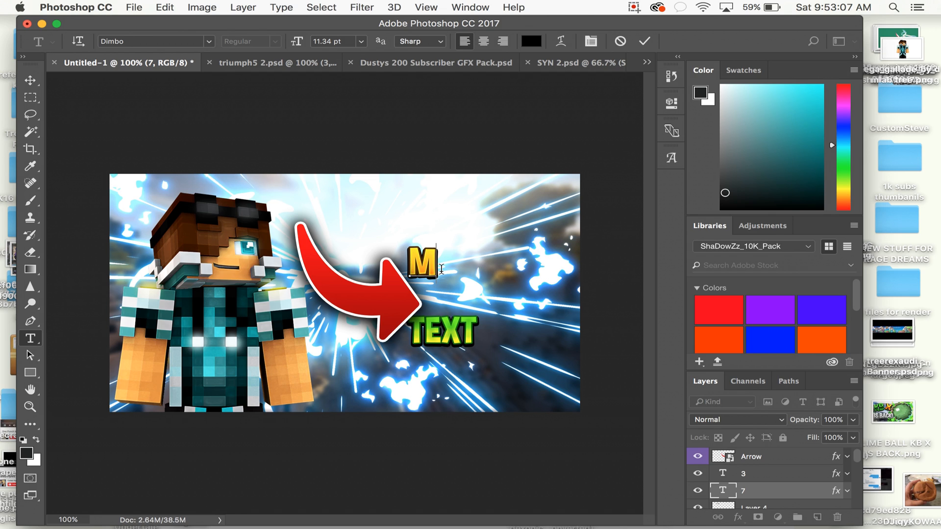
type("A")
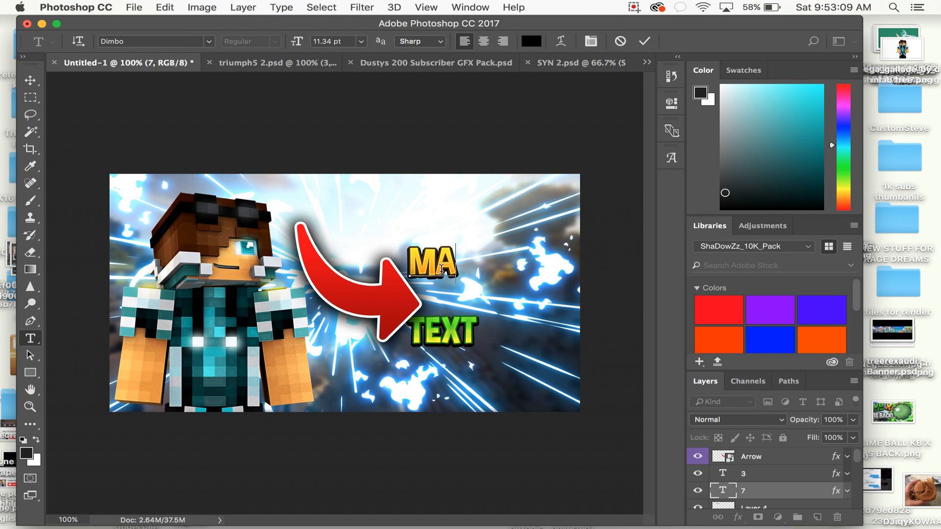
type("KE")
left_click(646, 41)
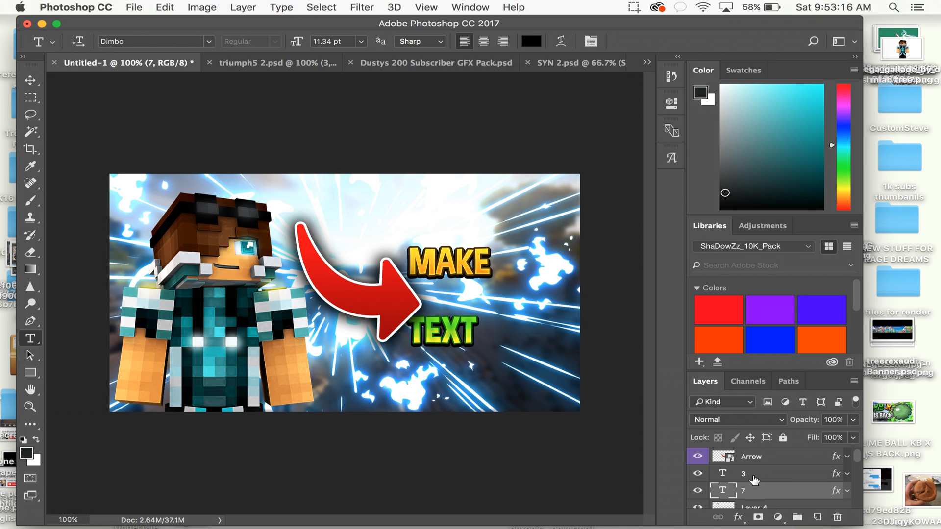
Replace the green TEXT wording on layer 3 with THIS
left_click(752, 478)
double_click(425, 338)
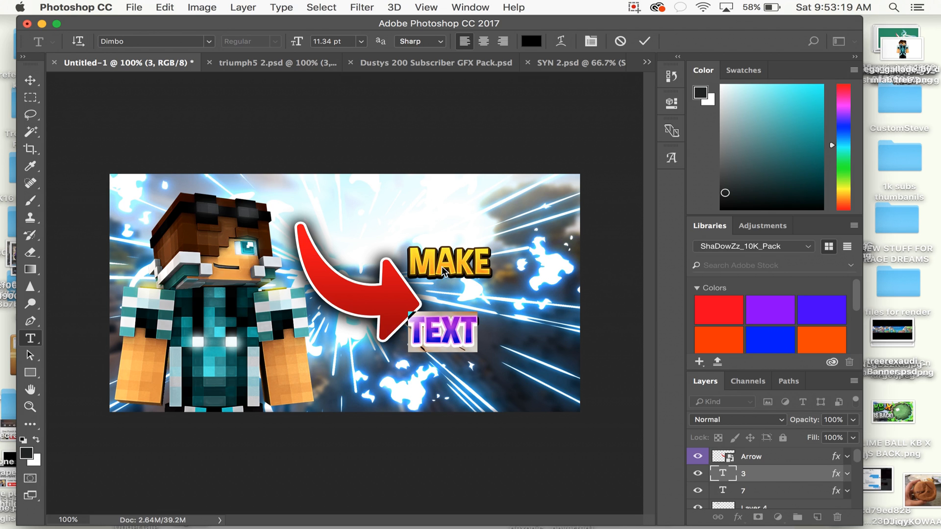
type("This")
key("BackSpace")
key("BackSpace")
key("BackSpace")
key("BackSpace")
type("THIS")
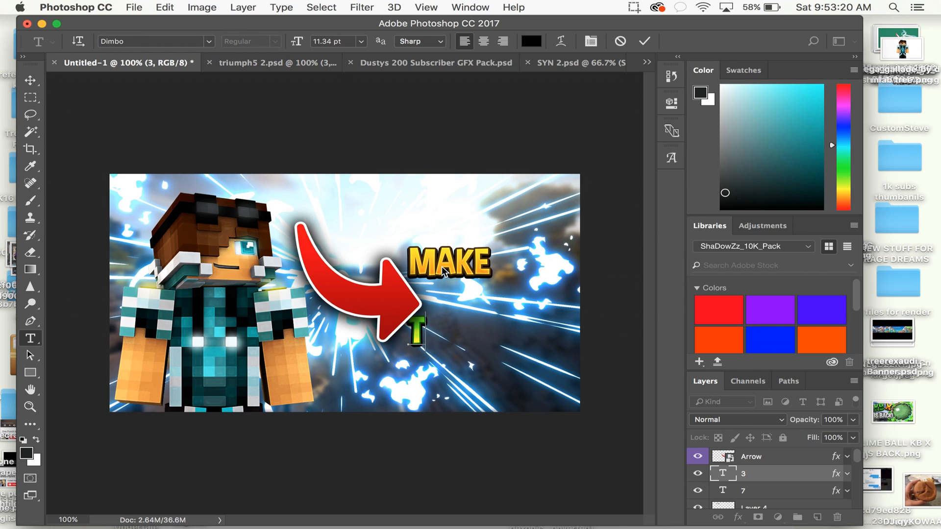
left_click(644, 41)
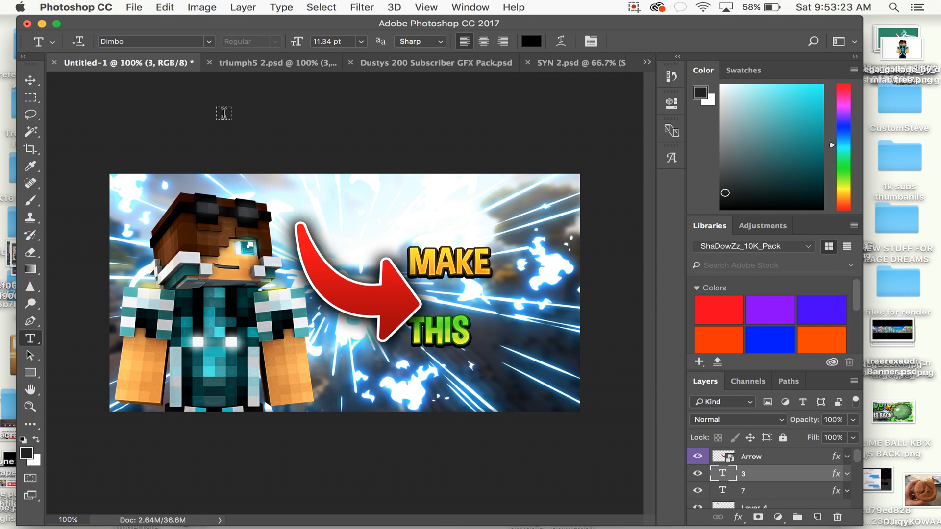
Enlarge the word MAKE to fill the upper area between the character and the canvas's right edge
left_click(31, 80)
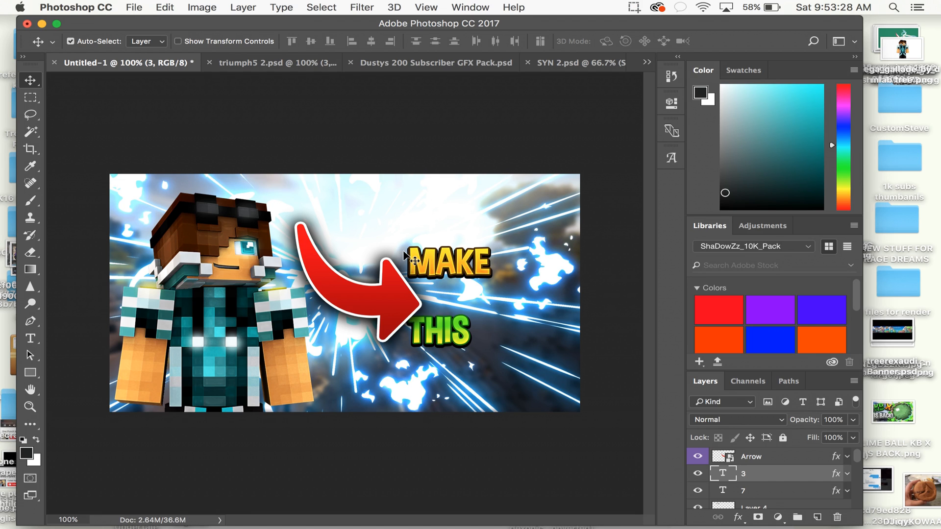
left_click_drag(441, 261, 439, 243)
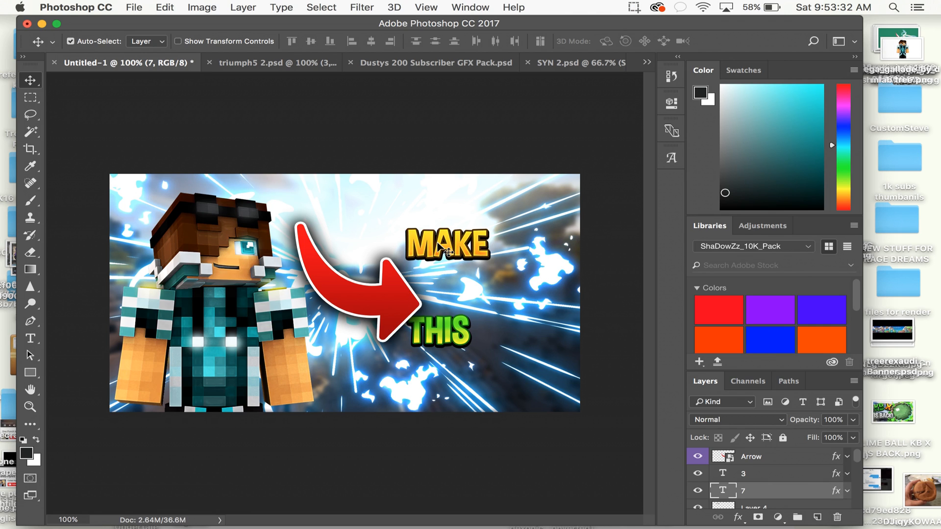
key("super+t")
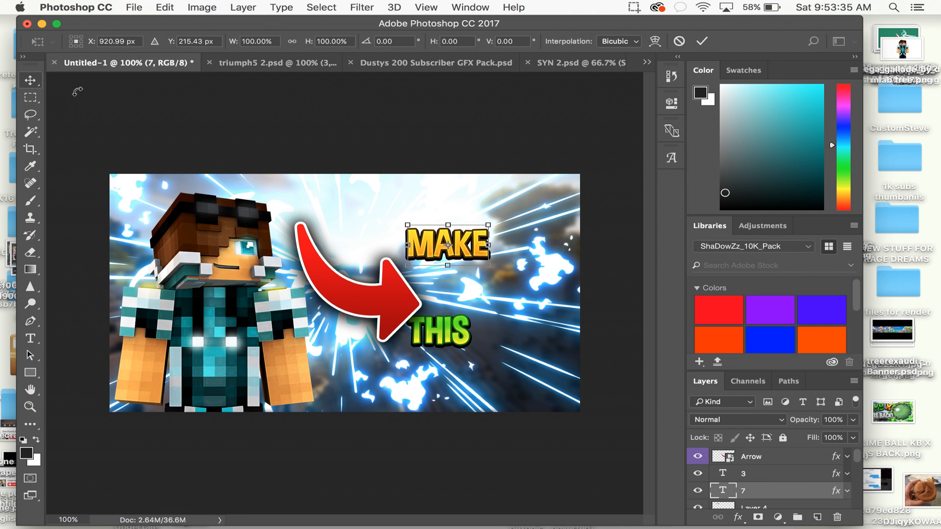
left_click_drag(488, 226, 630, 156)
left_click_drag(544, 214, 463, 265)
left_click(702, 42)
Enlarge the word THIS to a similar size and place it directly beneath MAKE
left_click_drag(456, 334, 714, 227)
key("super")
key("super+t")
left_click_drag(550, 306, 451, 380)
left_click_drag(319, 258, 358, 289)
left_click_drag(447, 336, 427, 324)
left_click(702, 40)
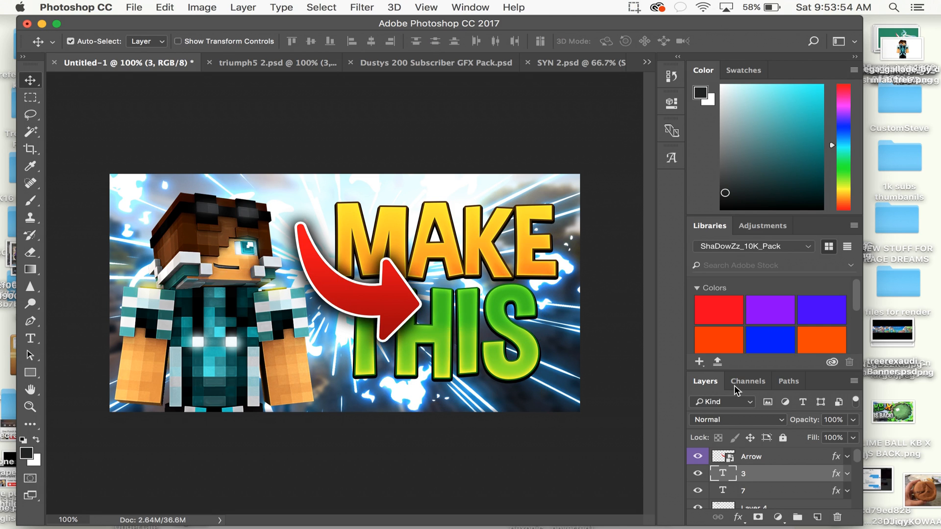
Hide the Arrow layer and nudge THIS right and down to about X 925, Y 503 px, centring it under MAKE
left_click(699, 457)
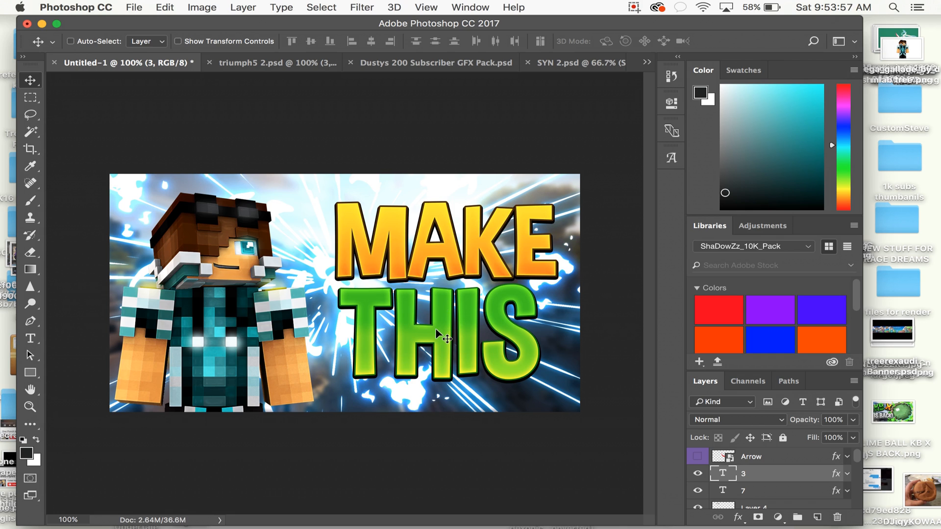
key("super+t")
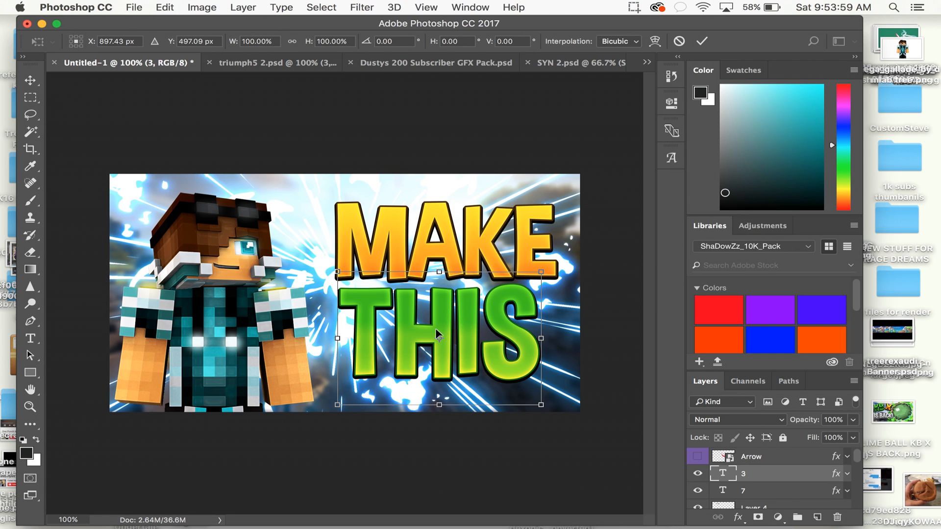
key("Right")
key("Right")
key("Right")
key("Right")
key("Right")
key("Right")
key("Right")
key("Right")
key("Right")
key("Right")
key("Right")
key("Right")
key("Right")
key("Right")
key("Right")
key("Right")
key("Right")
key("Right")
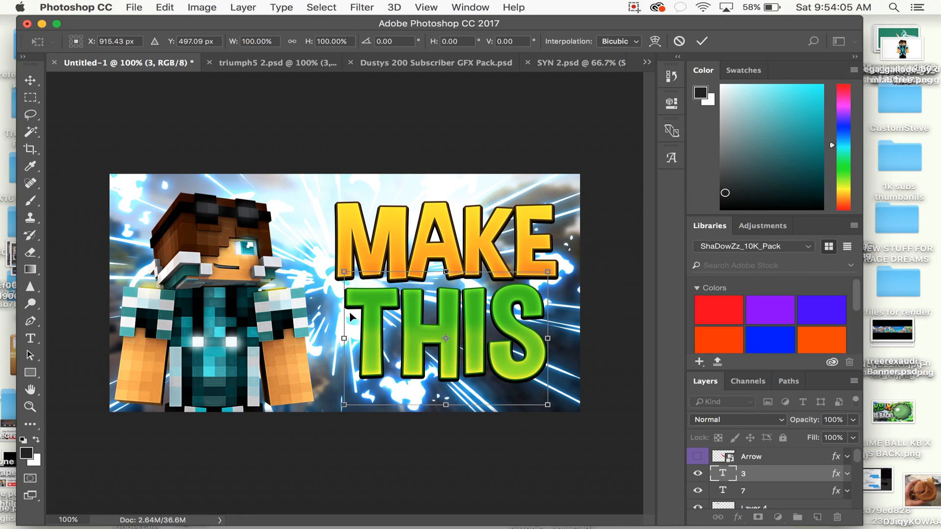
mouse_move(381, 328)
left_mouse_down()
mouse_move(390, 328)
mouse_move(375, 328)
mouse_move(383, 325)
left_mouse_up()
key("Right")
key("Right")
key("Right")
key("Right")
key("Right")
key("Right")
key("Down")
key("Down")
key("Down")
key("Down")
key("Down")
key("Down")
key("Down")
key("Down")
key("Down")
key("Down")
key("Down")
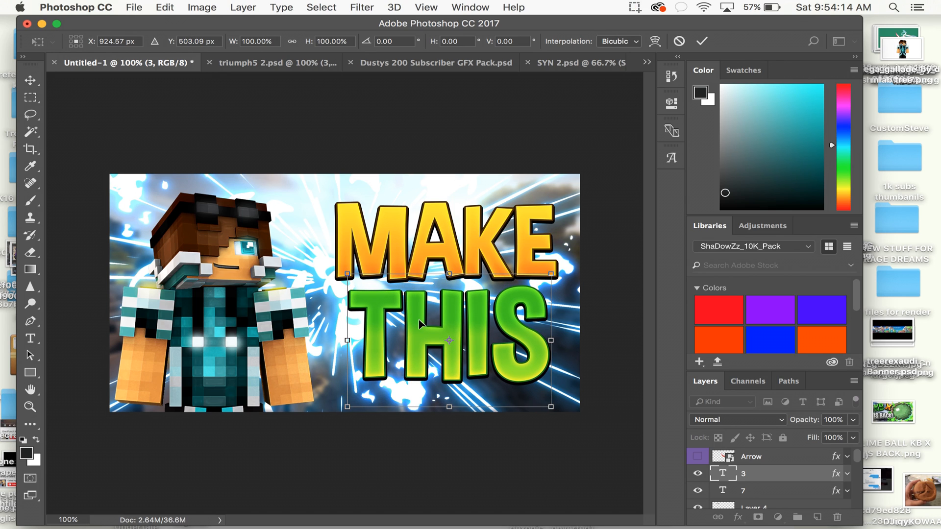
left_click(704, 39)
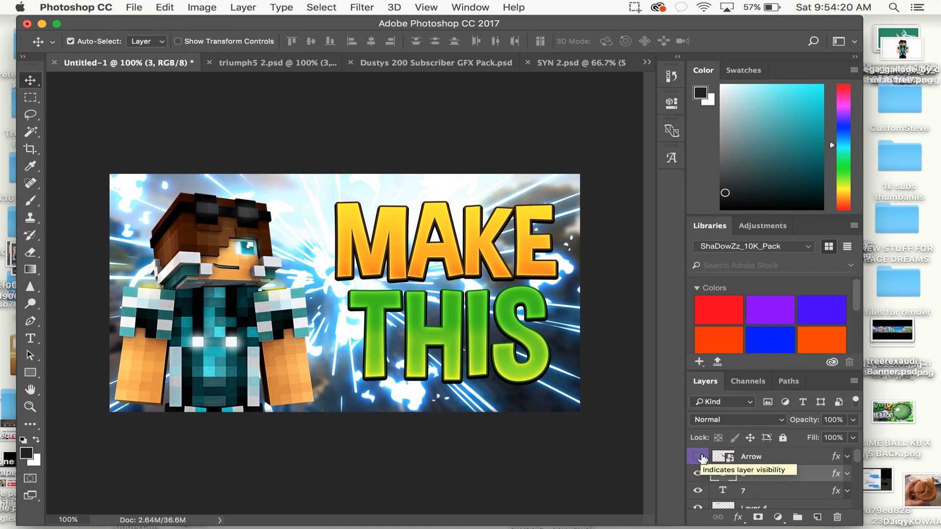
Show the Arrow layer again, then flip the arrow vertically and rotate it to about -143.2° so it arches toward the words
left_click(702, 458)
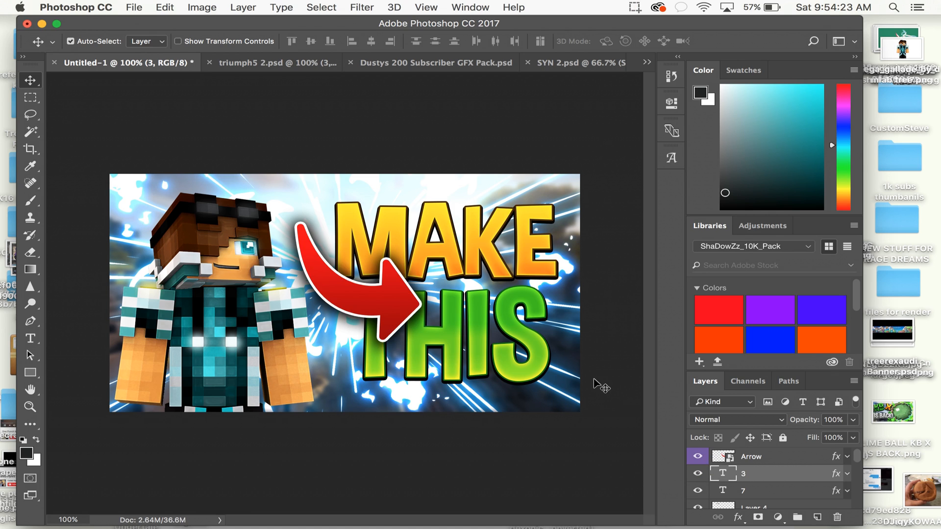
key("super+t")
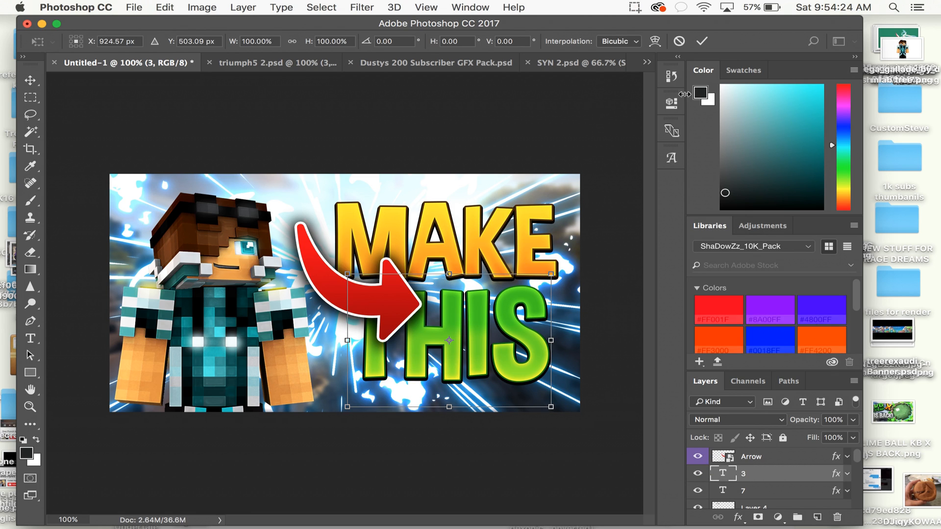
key("Return")
left_click(755, 460)
key("super+t")
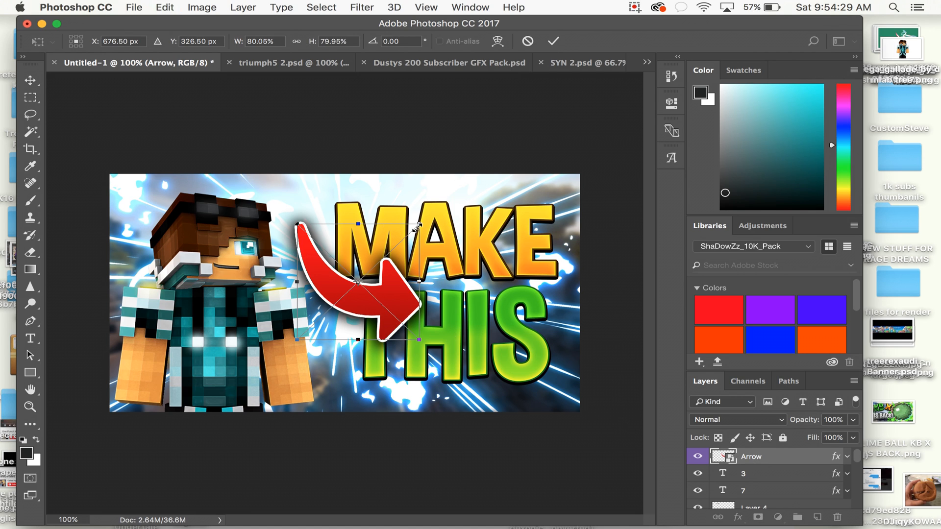
left_click_drag(298, 337, 267, 285)
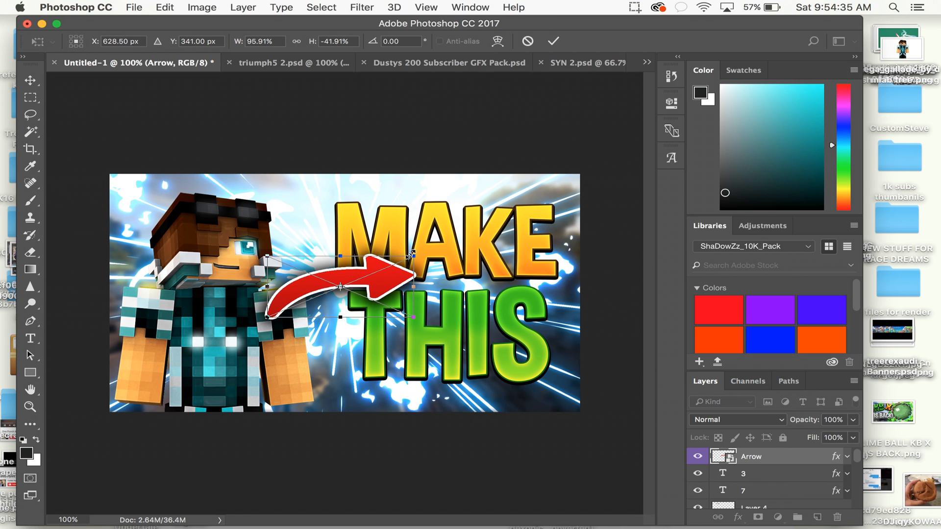
left_click_drag(413, 317, 410, 383)
left_click_drag(418, 238, 227, 339)
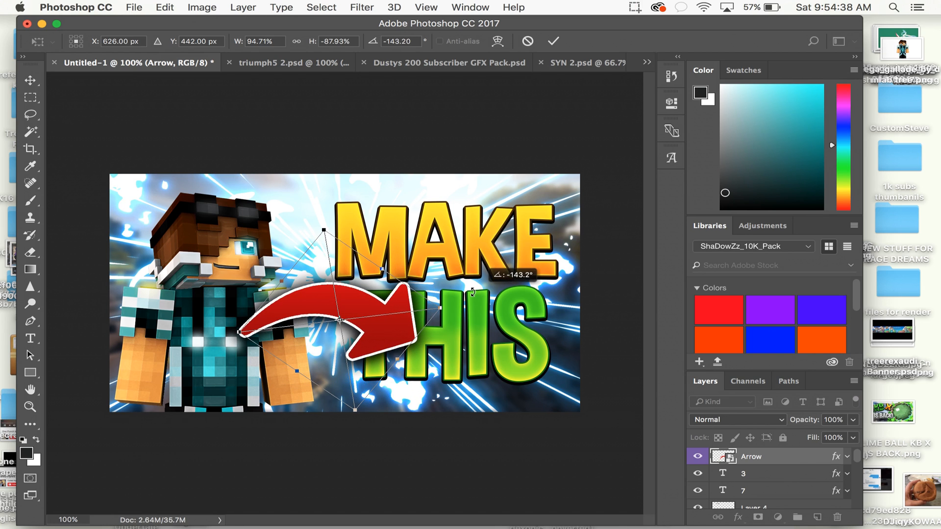
Scale the arrow down to about 80.9% wide and place it above the character's head, pointing at MAKE
left_click_drag(375, 343, 326, 223)
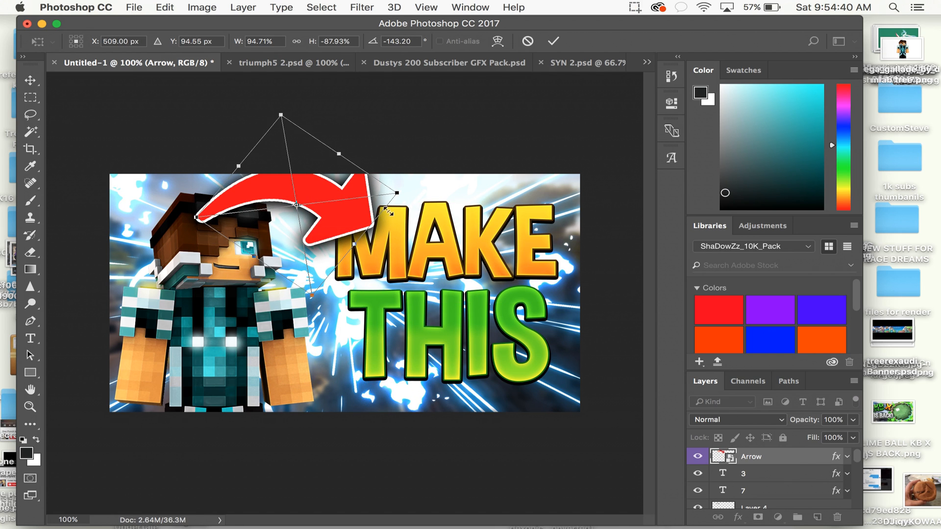
left_click_drag(396, 193, 367, 193)
left_click_drag(334, 219, 351, 224)
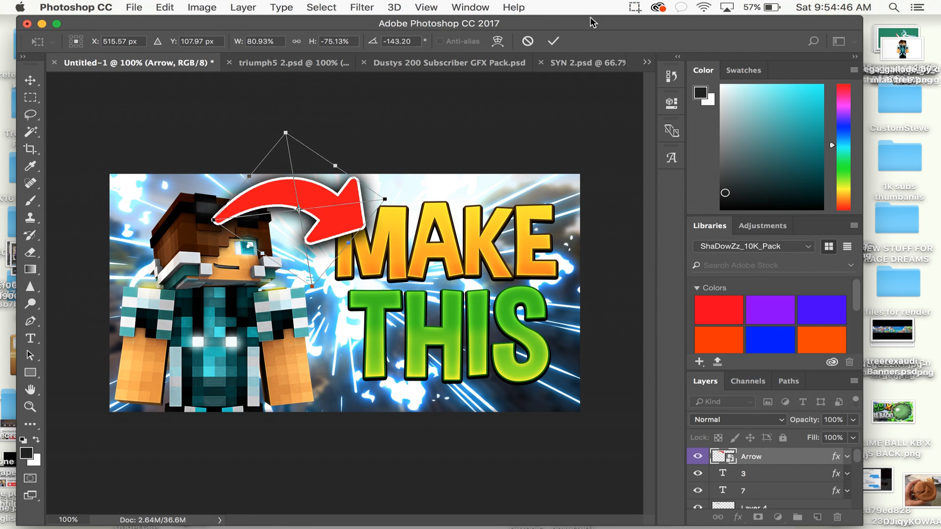
left_click(552, 42)
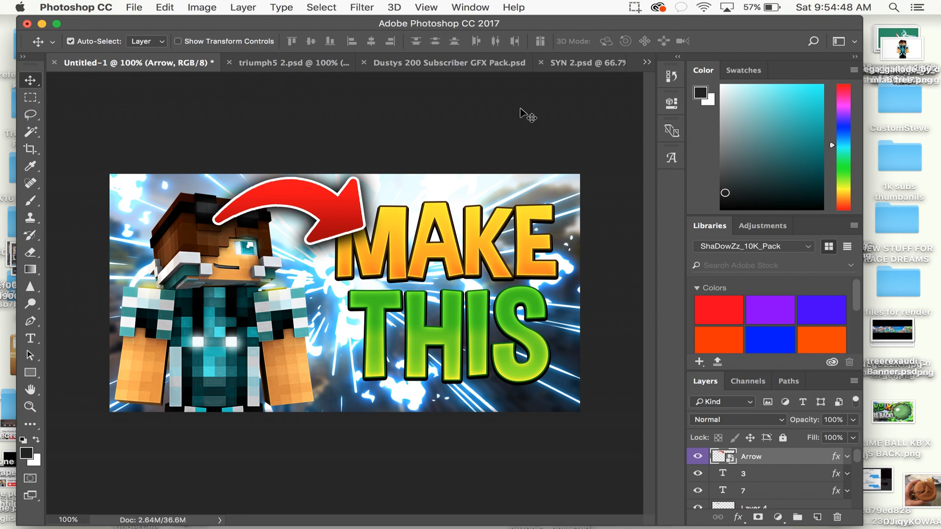
Duplicate the Arrow layer, move the original between mlab tree and Screenshot_13 copy 2, and select the Arrow copy
key("super+j")
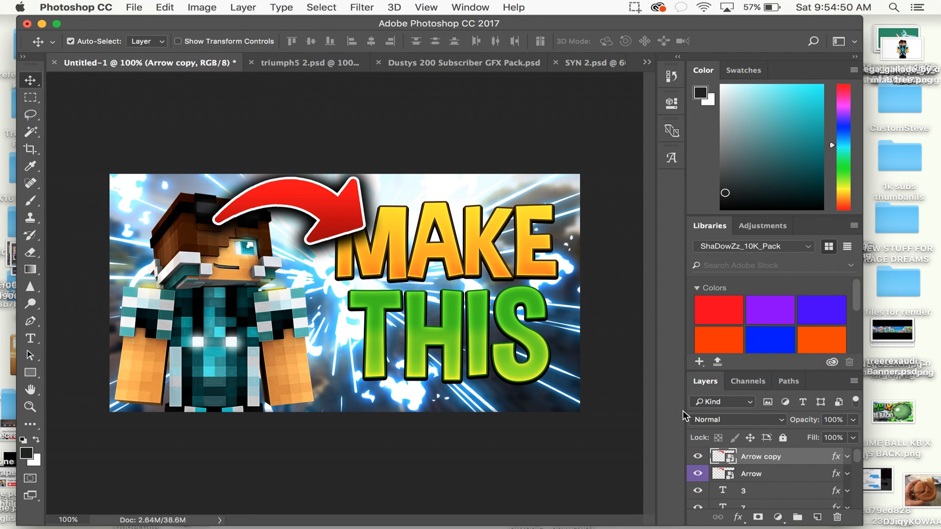
mouse_move(746, 479)
left_mouse_down()
mouse_move(742, 527)
mouse_move(739, 513)
mouse_move(732, 522)
mouse_move(751, 439)
mouse_move(743, 469)
left_mouse_up()
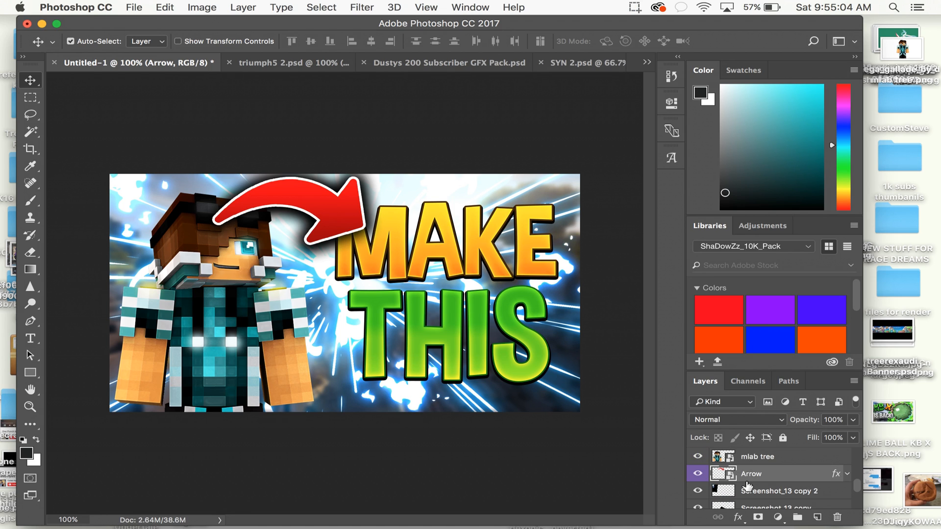
scroll(720, 457, "up", 10)
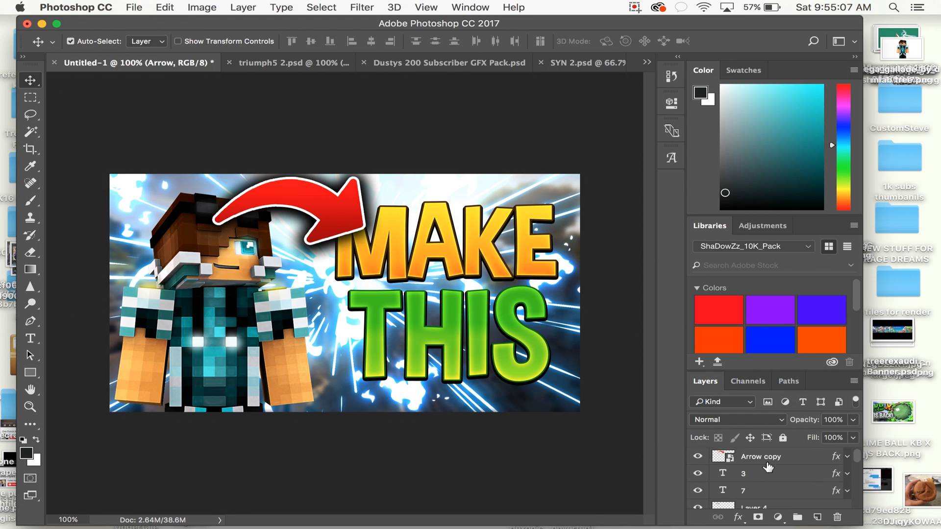
left_click(765, 461)
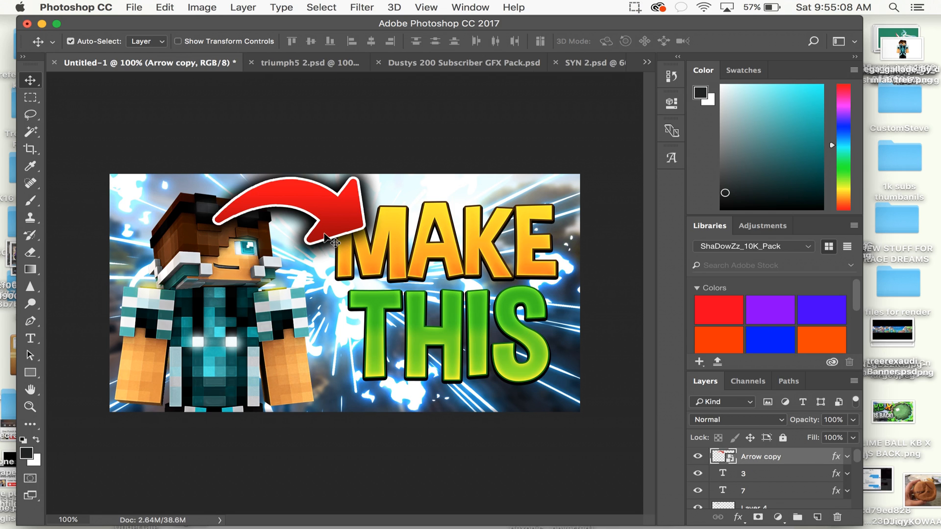
Set the Eraser size to 99 px and rasterize the Arrow copy smart object
left_click(31, 254)
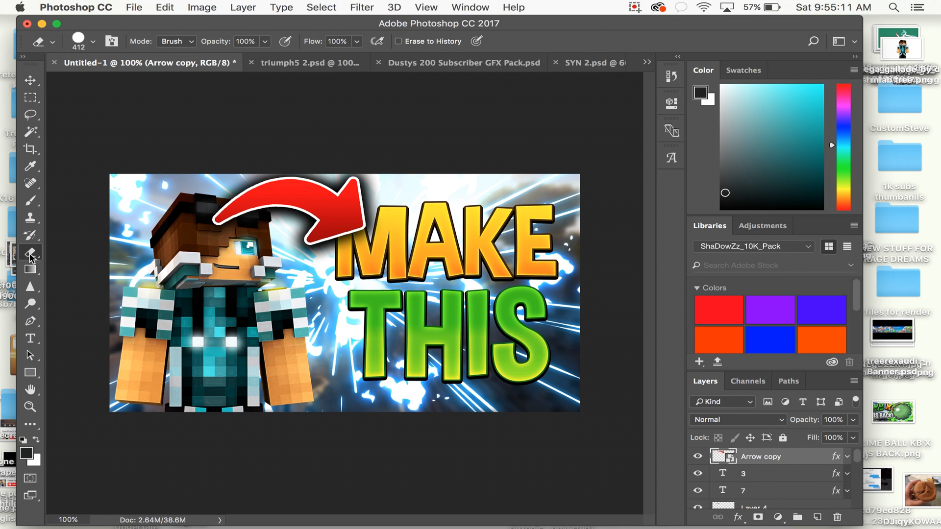
left_click(82, 42)
left_click(143, 80)
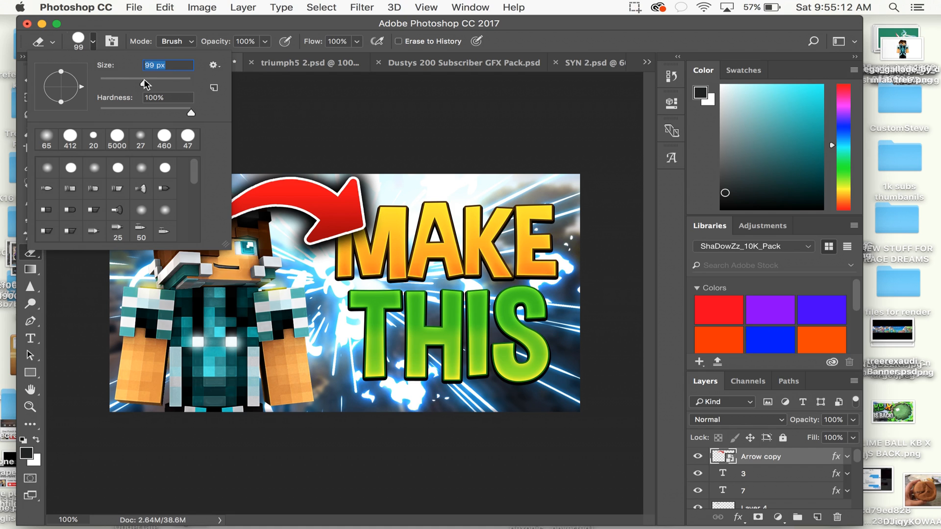
left_click(289, 22)
left_click(256, 213)
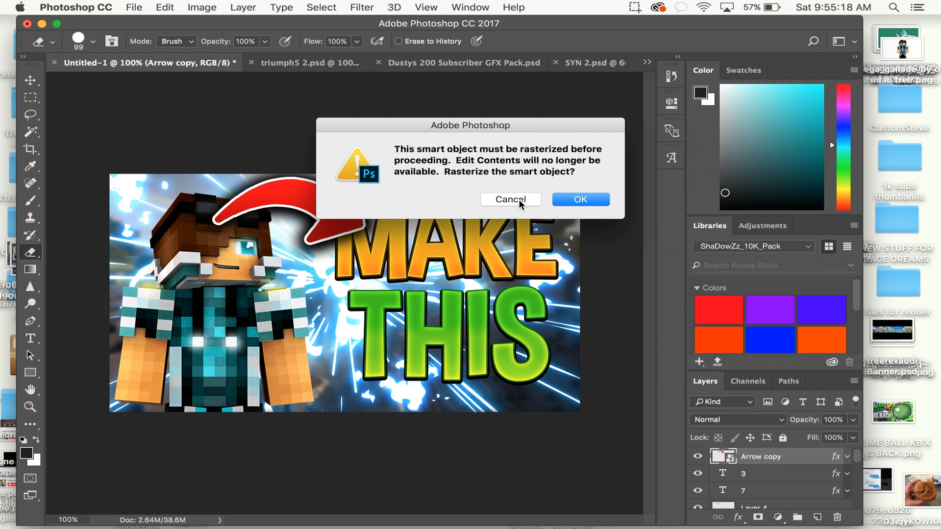
left_click(579, 199)
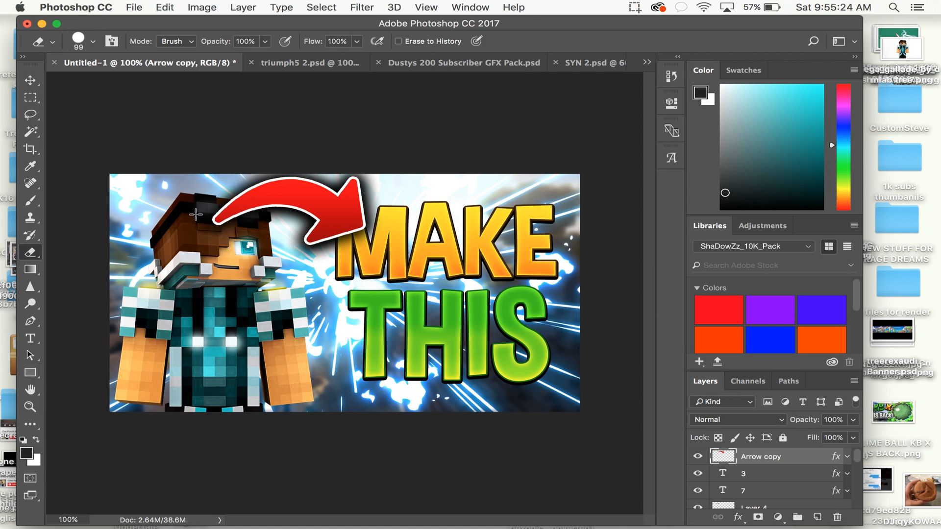
Try erasing the arrow's tail over the character's head with the 99 px eraser, and undo the stroke
mouse_move(231, 208)
left_mouse_down()
mouse_move(233, 225)
mouse_move(234, 211)
left_mouse_up()
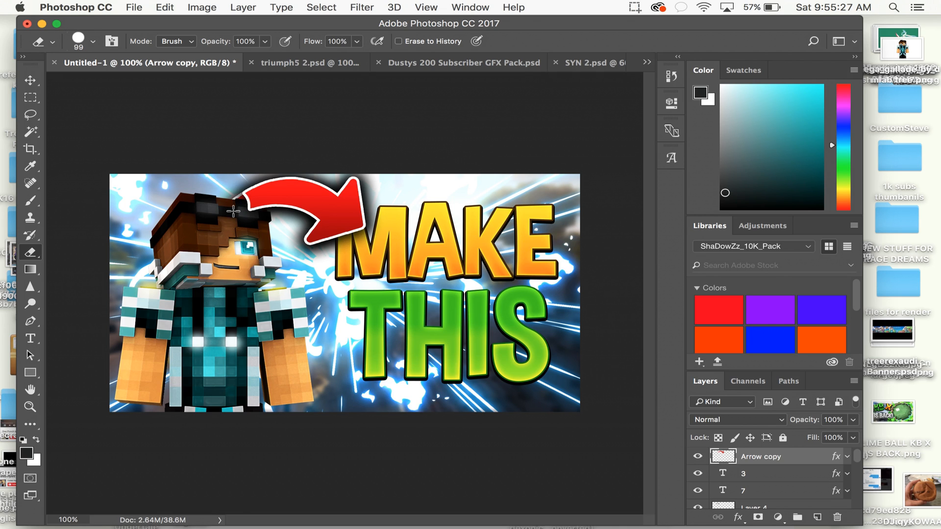
key("super+equal")
key("super+equal")
key("super+equal")
key("super+equal")
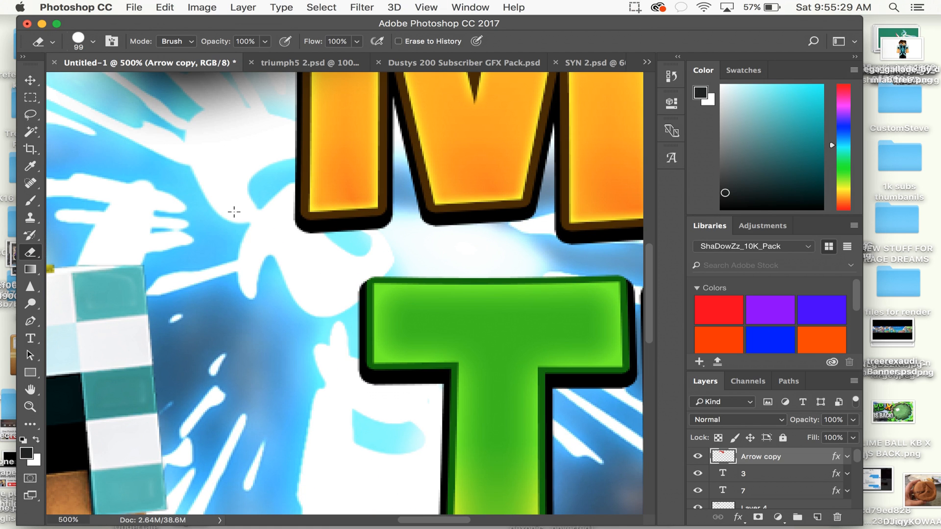
scroll(234, 212, "left", 4)
scroll(234, 211, "up", 2)
key("super+z")
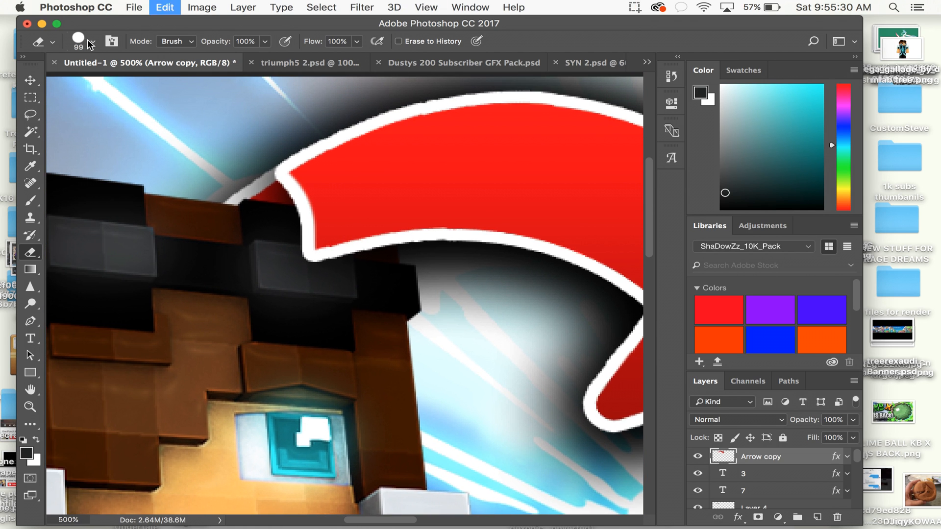
Try erasing the underside of the arrow's tail over the head with a 62 px eraser
left_click(79, 41)
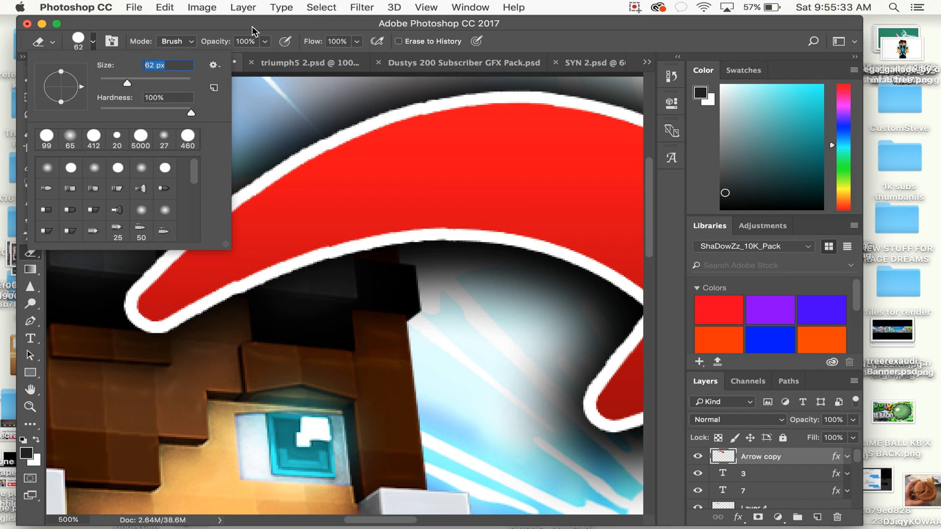
key("Return")
mouse_move(190, 336)
left_mouse_down()
mouse_move(175, 304)
mouse_move(227, 300)
mouse_move(310, 273)
mouse_move(384, 215)
left_mouse_up()
Reduce the eraser to 11 px and try trimming the arrow's tail along the top edge of the head
left_click(85, 43)
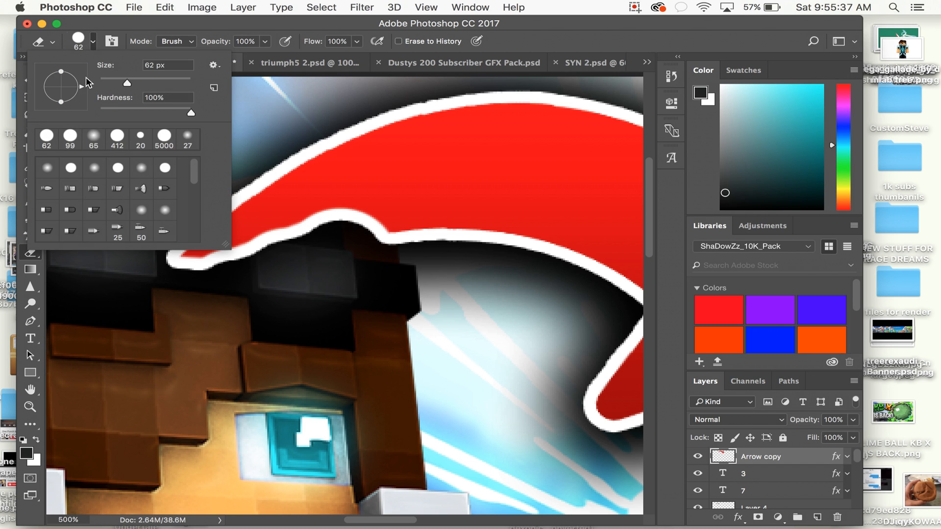
left_click_drag(117, 84, 105, 85)
left_click(240, 28)
mouse_move(295, 258)
left_mouse_down()
mouse_move(185, 273)
mouse_move(245, 247)
mouse_move(175, 261)
mouse_move(204, 271)
mouse_move(200, 230)
mouse_move(258, 239)
mouse_move(215, 216)
left_mouse_up()
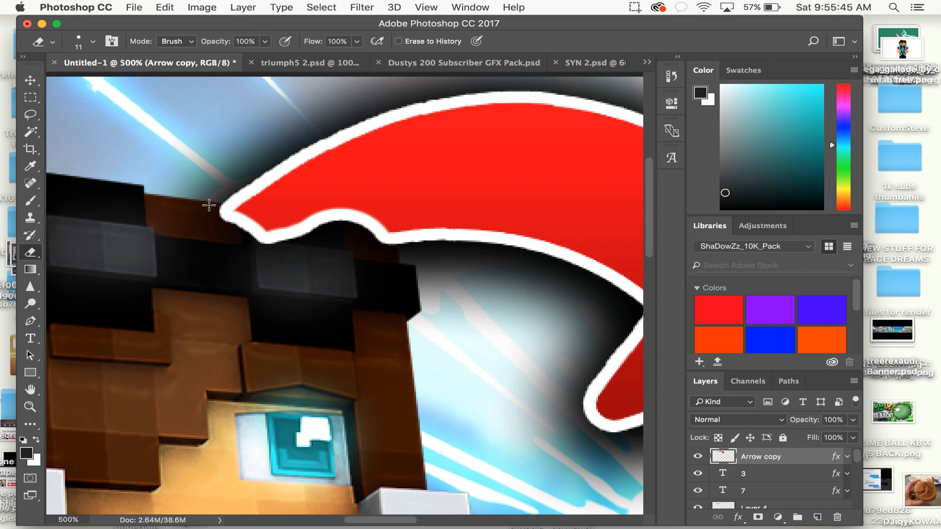
mouse_move(210, 207)
left_mouse_down()
mouse_move(266, 219)
mouse_move(251, 215)
mouse_move(240, 229)
mouse_move(354, 224)
mouse_move(331, 222)
mouse_move(393, 249)
mouse_move(391, 224)
mouse_move(350, 225)
mouse_move(385, 224)
left_mouse_up()
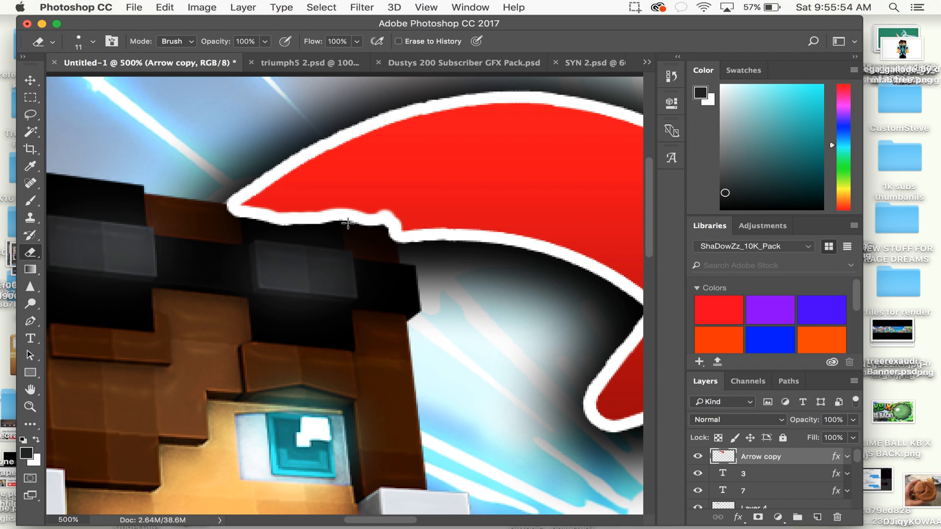
left_click_drag(254, 221, 357, 230)
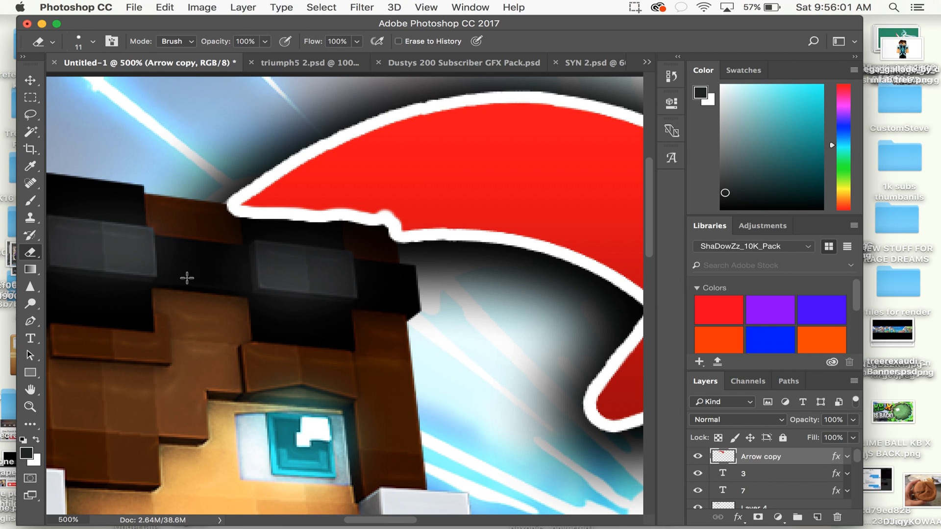
Undo all the eraser strokes on the arrow's tail
scroll(187, 277, "right", 8)
scroll(187, 278, "left", 3)
key("super+z")
key("super+z")
key("super+z")
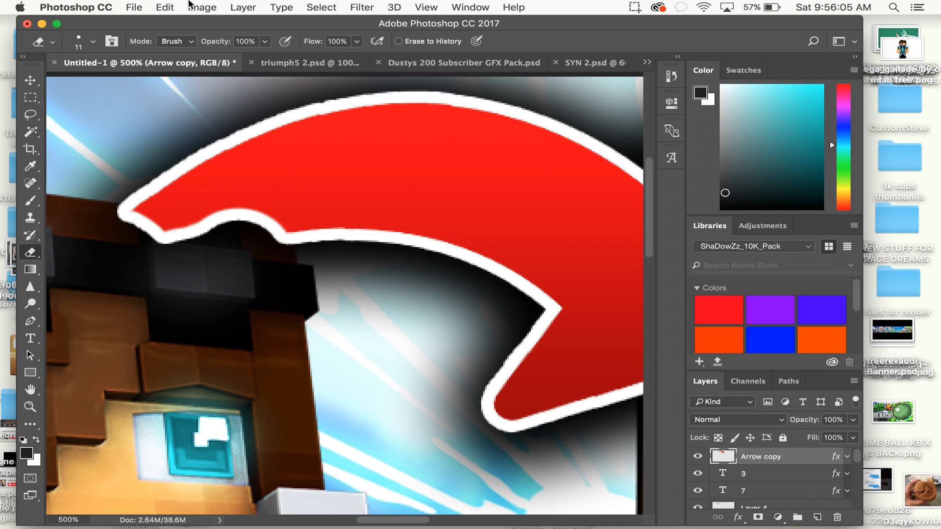
left_click(165, 7)
left_click(162, 47)
left_click(165, 7)
left_click(163, 48)
left_click(165, 7)
left_click(163, 49)
left_click(165, 7)
left_click(163, 48)
scroll(117, 279, "left", 5)
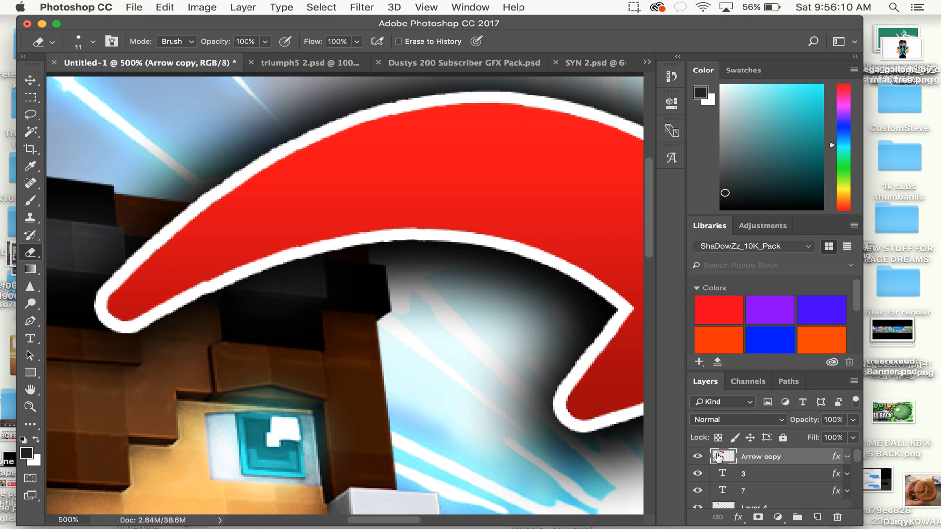
Rasterize the layer style of the Arrow copy layer
right_click(772, 458)
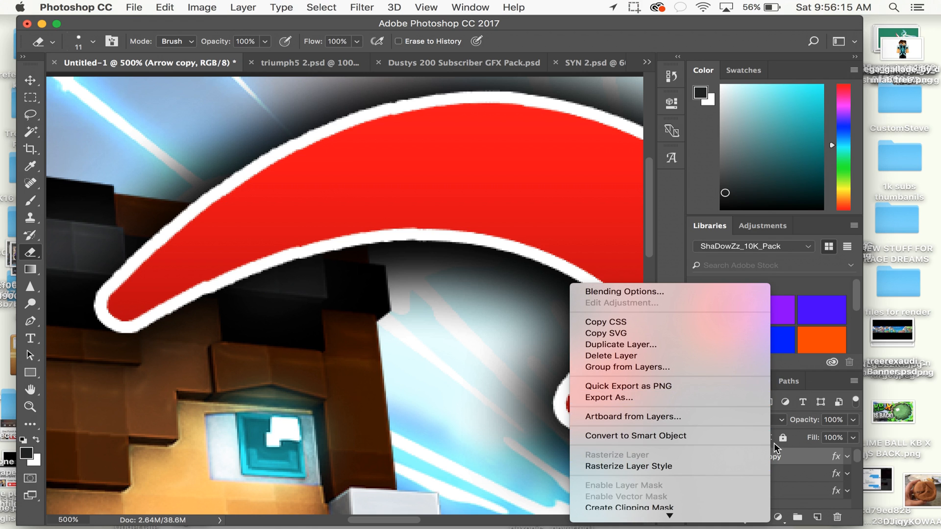
left_click(787, 456)
right_click(786, 456)
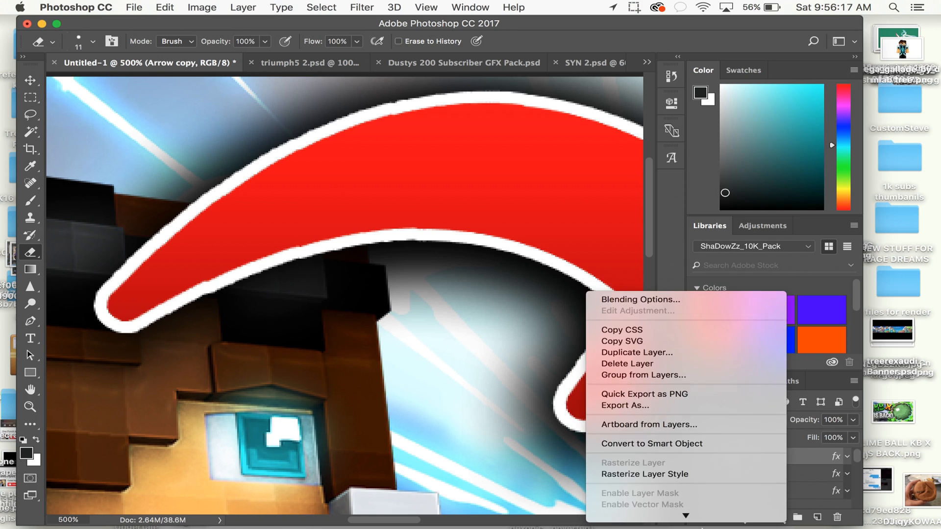
left_click(682, 396)
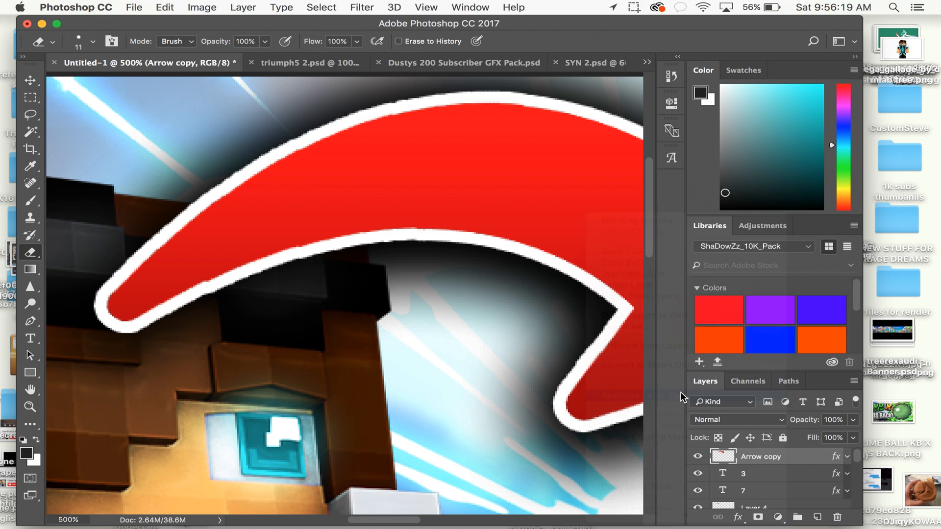
Try test erasures on the arrow's tail tip with the 11 px eraser and undo them
mouse_move(224, 273)
left_mouse_down()
mouse_move(212, 258)
mouse_move(205, 302)
left_mouse_up()
key("super+z")
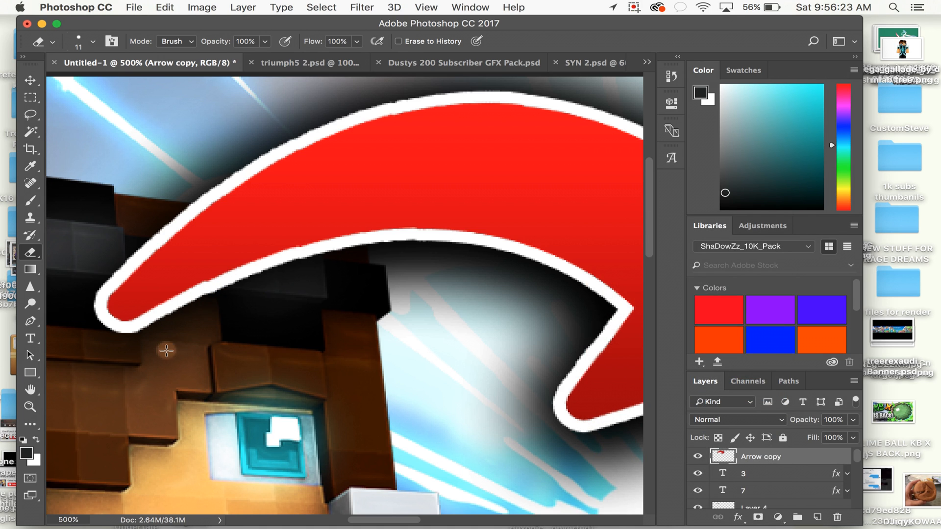
left_click(125, 318)
scroll(144, 385, "left", 3)
scroll(144, 385, "up", 1)
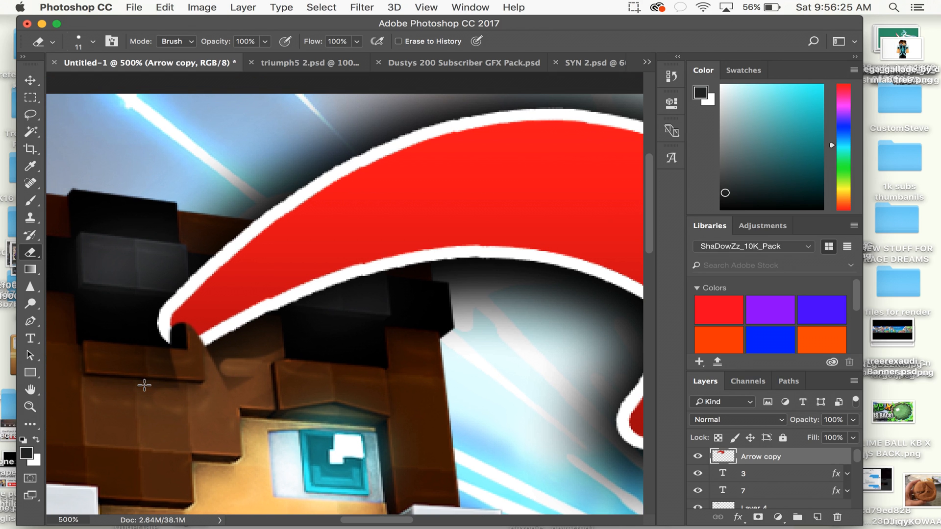
key("super+z")
key("super+z")
key("super+z")
left_click(133, 7)
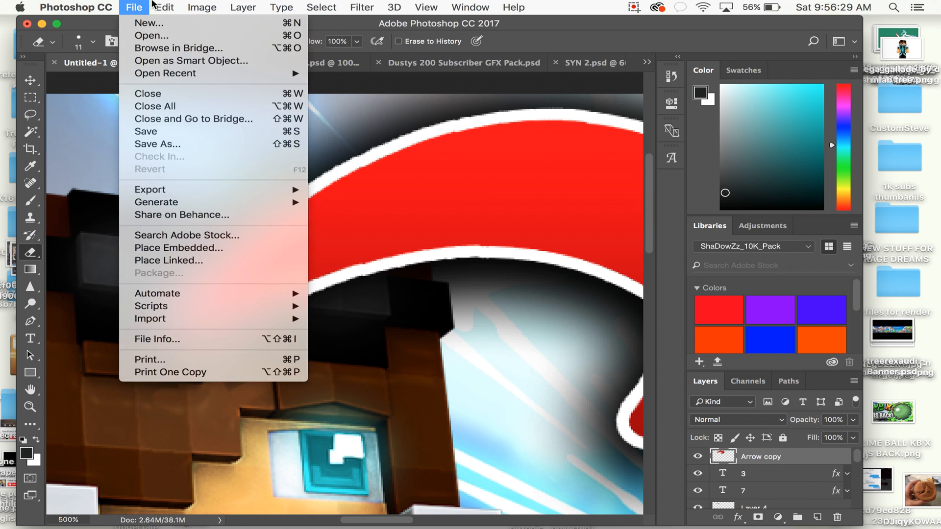
mouse_move(165, 7)
left_click(200, 47)
left_click(165, 7)
left_click(513, 258)
right_click(769, 453)
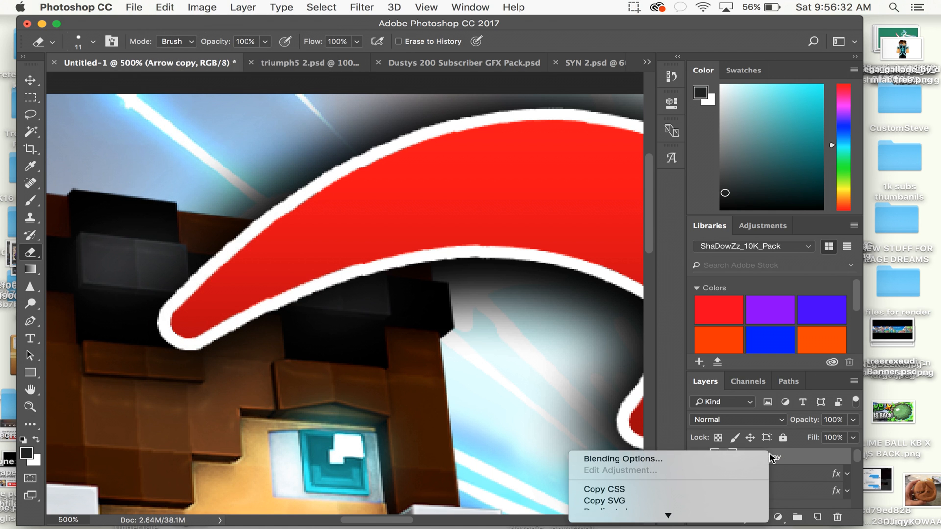
left_click(734, 456)
double_click(734, 456)
scroll(287, 271, "down", 3)
scroll(287, 271, "up", 3)
scroll(287, 272, "down", 3)
scroll(240, 210, "up", 3)
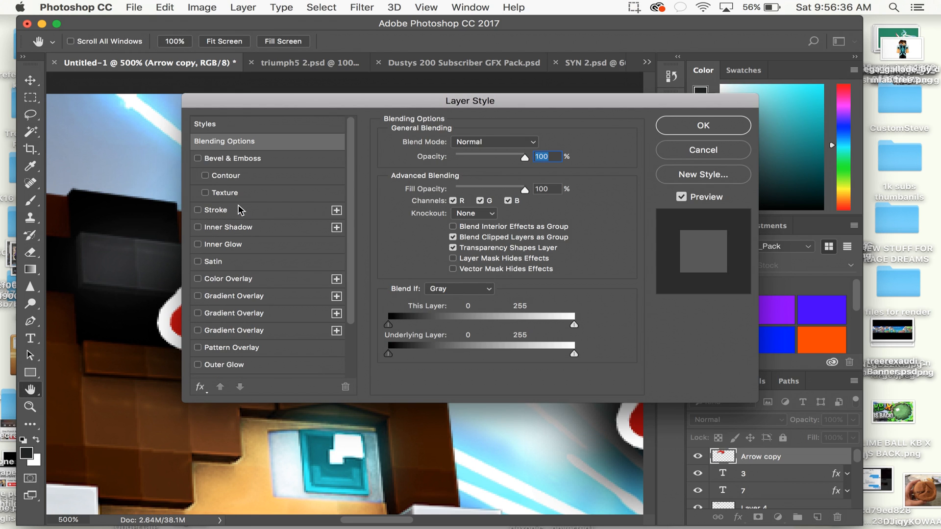
left_click(690, 150)
key("e")
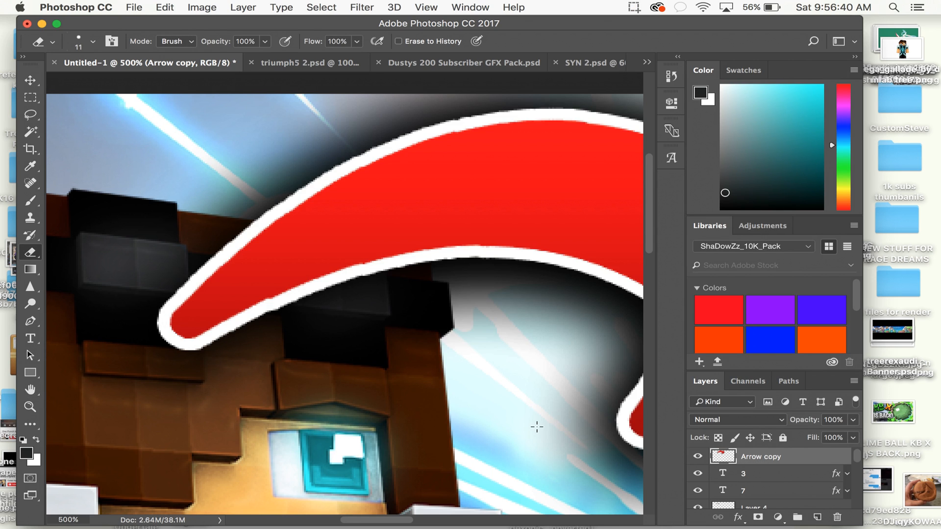
Erase the tip of the arrow's tail over the character's hair and goggles with the 11 px eraser
left_click_drag(194, 362, 216, 311)
key("super+z")
mouse_move(177, 395)
left_mouse_down()
mouse_move(169, 344)
mouse_move(215, 328)
mouse_move(145, 307)
mouse_move(210, 281)
mouse_move(194, 253)
mouse_move(267, 241)
mouse_move(245, 234)
mouse_move(271, 224)
mouse_move(243, 230)
left_mouse_up()
key("super+equal")
key("super+equal")
key("super+equal")
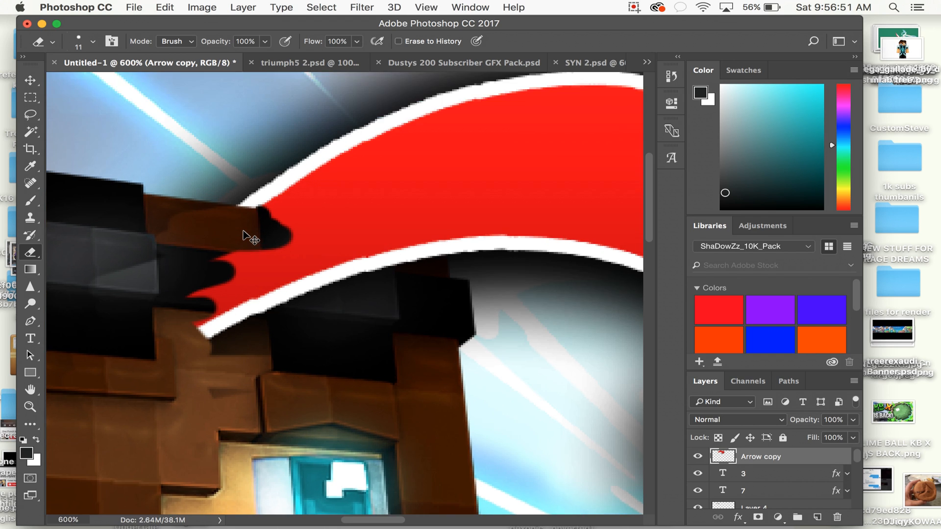
left_click_drag(201, 181, 204, 183)
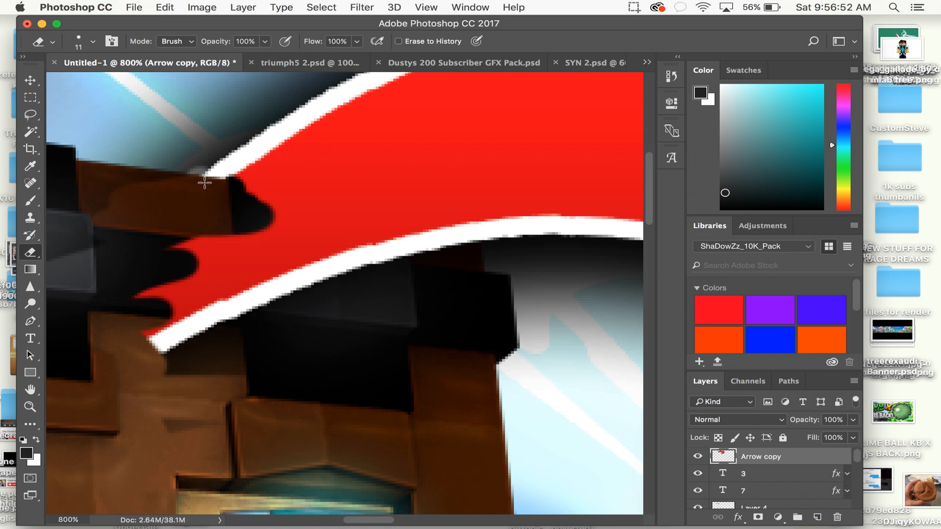
key("super+z")
key("super+z")
key("super+z")
Erase the rest of the tail below the head's upper edge, following the outline of the goggles and hair
left_click_drag(255, 194, 385, 198)
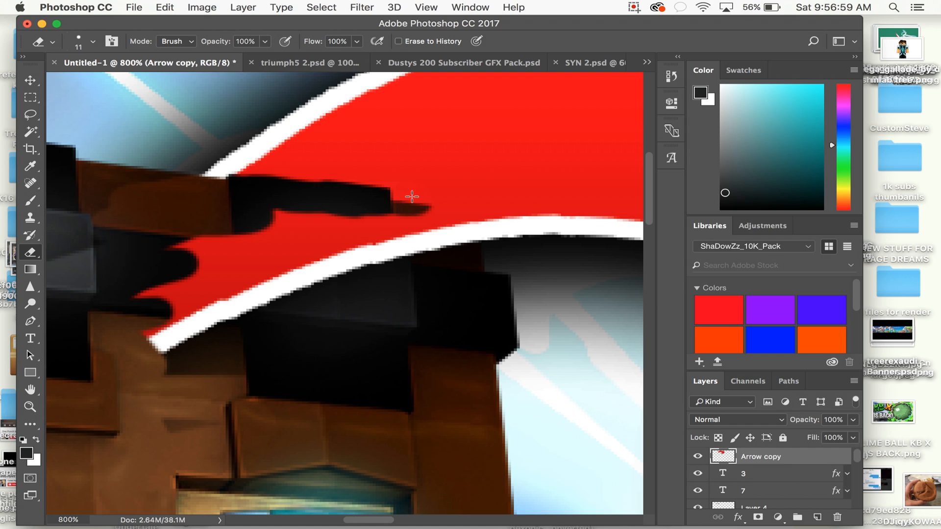
mouse_move(454, 195)
left_mouse_down()
mouse_move(433, 197)
mouse_move(457, 219)
mouse_move(455, 208)
mouse_move(464, 261)
mouse_move(390, 201)
mouse_move(378, 211)
mouse_move(399, 202)
mouse_move(393, 194)
mouse_move(397, 223)
mouse_move(389, 198)
left_mouse_up()
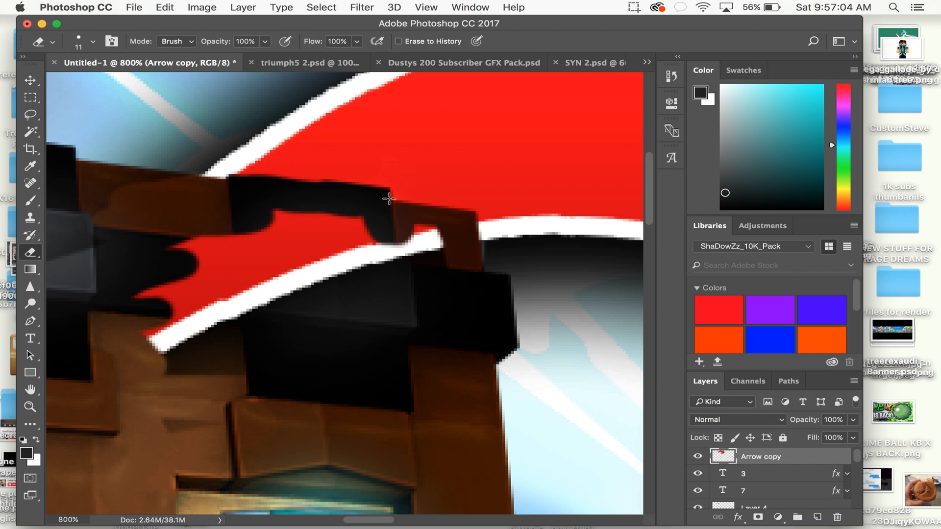
mouse_move(376, 233)
left_mouse_down()
mouse_move(425, 211)
mouse_move(439, 256)
mouse_move(398, 253)
mouse_move(306, 281)
mouse_move(260, 330)
mouse_move(201, 303)
mouse_move(232, 326)
mouse_move(275, 307)
mouse_move(122, 344)
mouse_move(107, 323)
mouse_move(129, 279)
mouse_move(336, 245)
mouse_move(276, 233)
mouse_move(273, 213)
mouse_move(334, 221)
mouse_move(455, 332)
left_mouse_up()
mouse_move(475, 378)
left_mouse_down()
mouse_move(456, 423)
mouse_move(403, 394)
mouse_move(407, 377)
mouse_move(380, 348)
mouse_move(391, 403)
mouse_move(375, 393)
mouse_move(351, 410)
mouse_move(327, 383)
mouse_move(325, 401)
mouse_move(324, 234)
mouse_move(304, 357)
mouse_move(273, 444)
mouse_move(240, 412)
mouse_move(196, 333)
mouse_move(168, 443)
mouse_move(195, 411)
mouse_move(226, 328)
mouse_move(211, 404)
mouse_move(160, 304)
left_mouse_up()
scroll(134, 280, "left", 8)
scroll(134, 280, "up", 2)
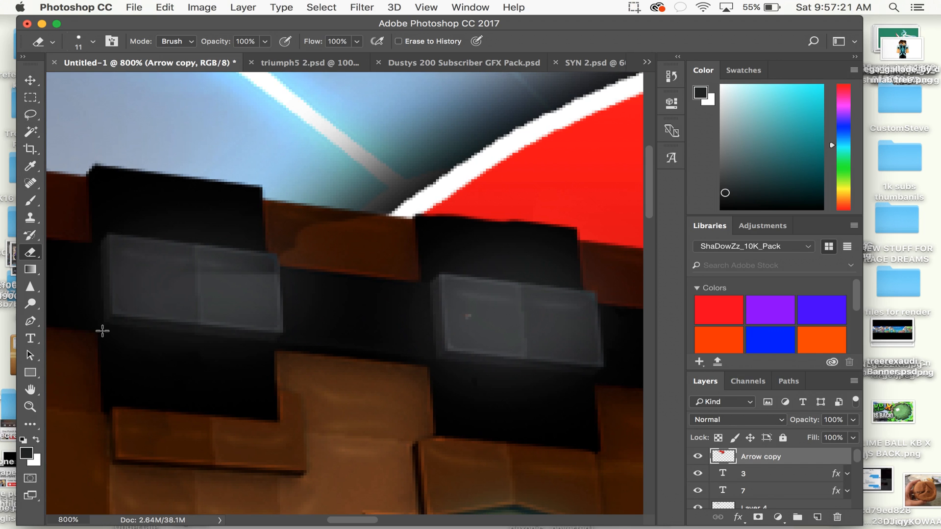
Clean up the leftover arrow remnants over the brown hair between the goggle lenses
scroll(113, 331, "left", 4)
mouse_move(305, 267)
left_mouse_down()
mouse_move(418, 223)
mouse_move(467, 233)
left_mouse_up()
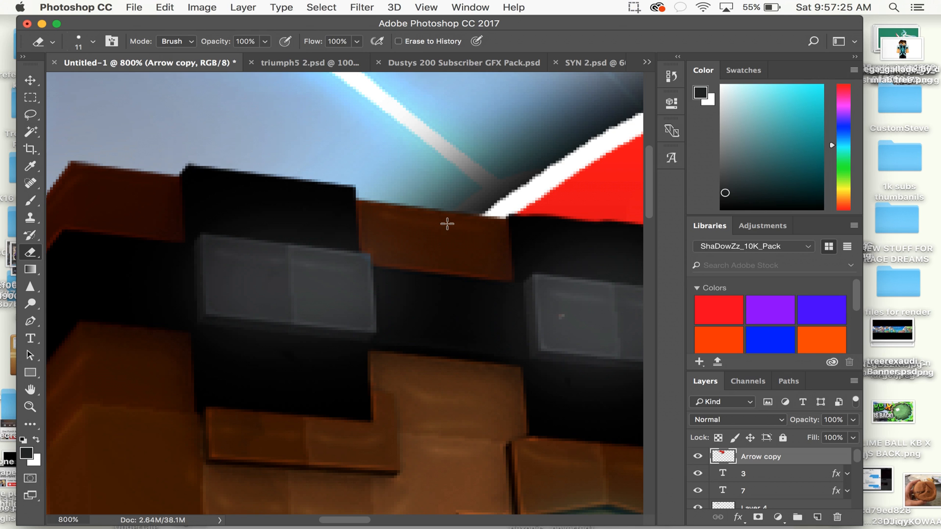
scroll(441, 224, "right", 15)
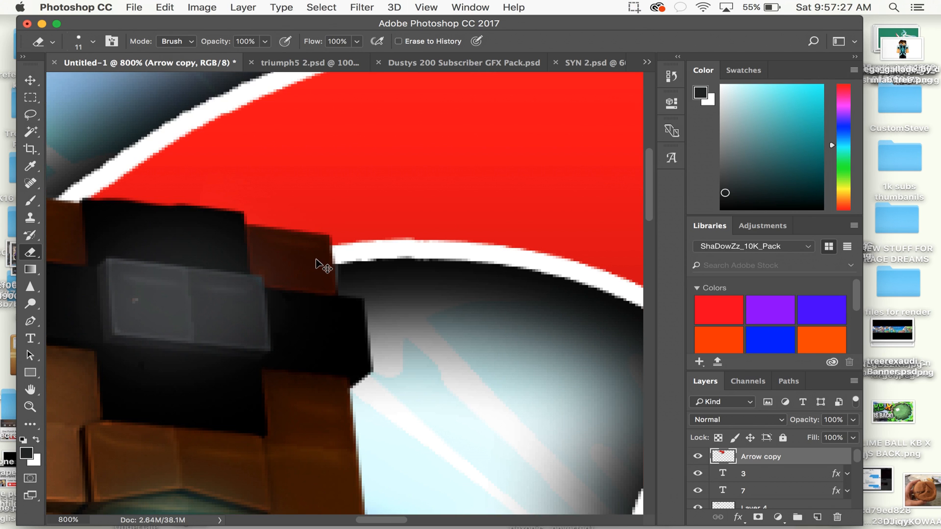
key("super+1")
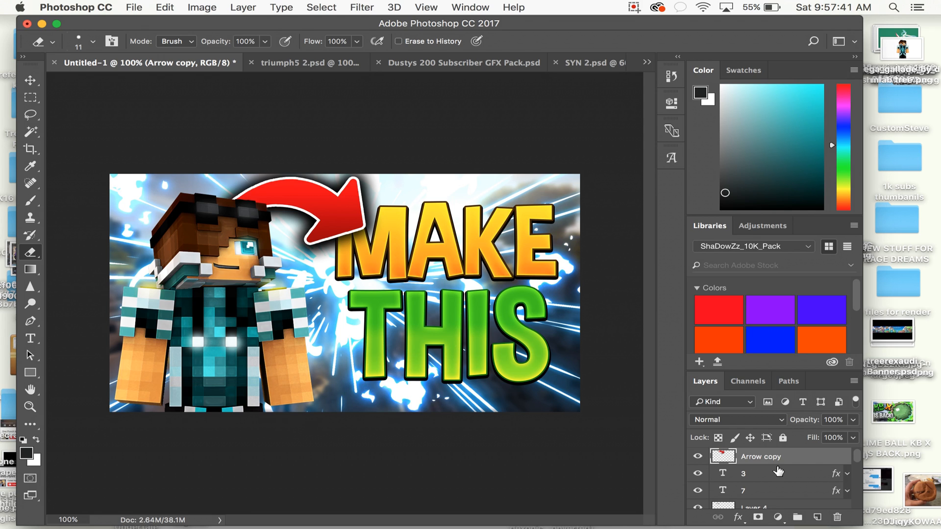
Duplicate the original Arrow layer that sits beneath the mlab tree character layer
scroll(764, 485, "down", 10)
scroll(757, 500, "down", 5)
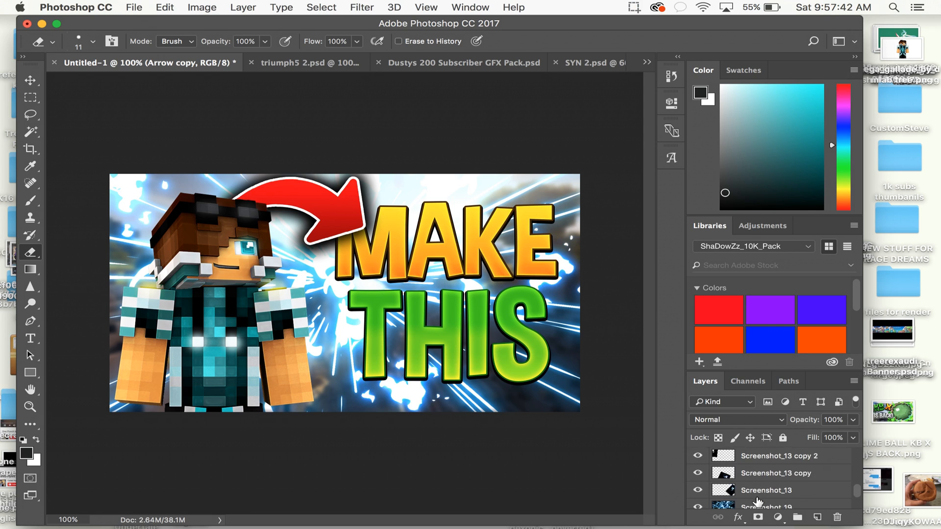
left_click(753, 493)
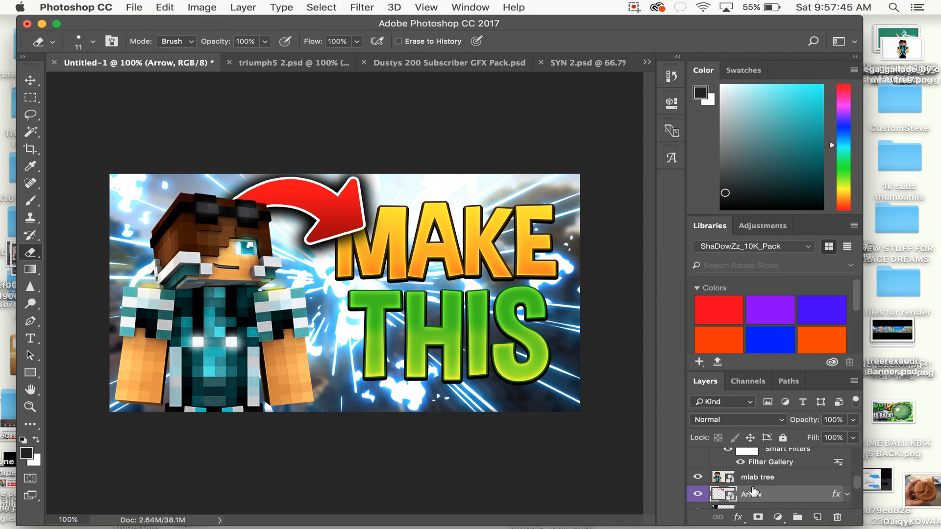
key("super+j")
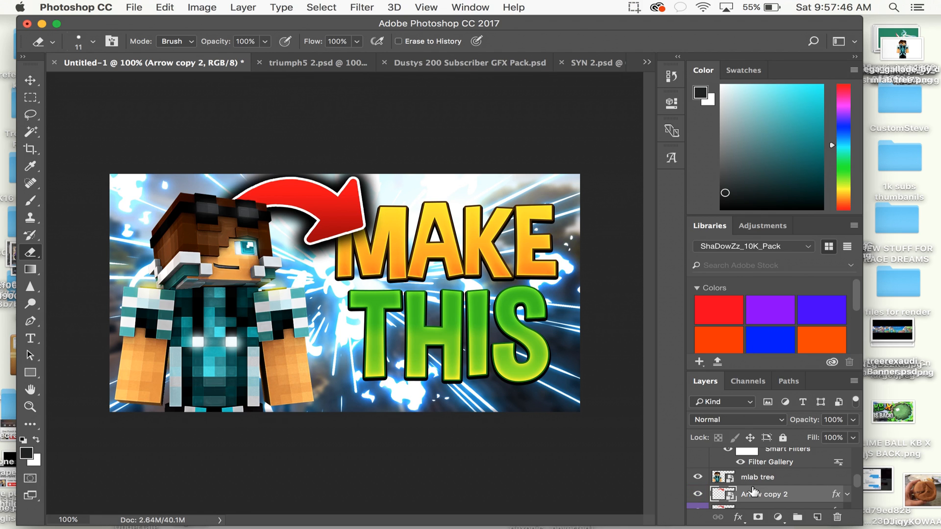
Flip the arrow copy so it curves downward, rotate it to -23.2° and place it behind the forearm, pointing at THIS
key("super+t")
left_click_drag(331, 231, 400, 147)
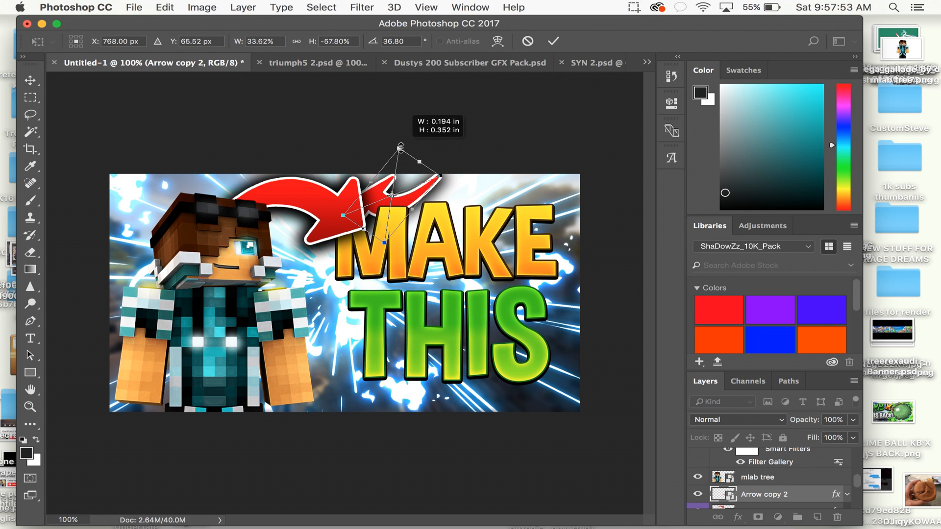
key("super+z")
left_click_drag(410, 395, 395, 130)
left_click_drag(386, 208, 419, 371)
left_click_drag(411, 319, 402, 158)
left_click_drag(332, 213, 471, 351)
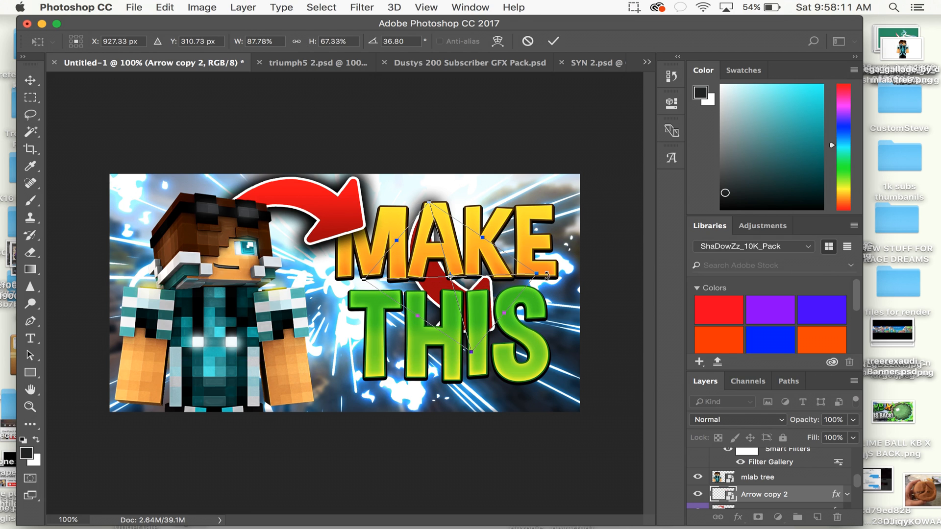
left_click_drag(556, 275, 544, 189)
left_click_drag(398, 345, 354, 382)
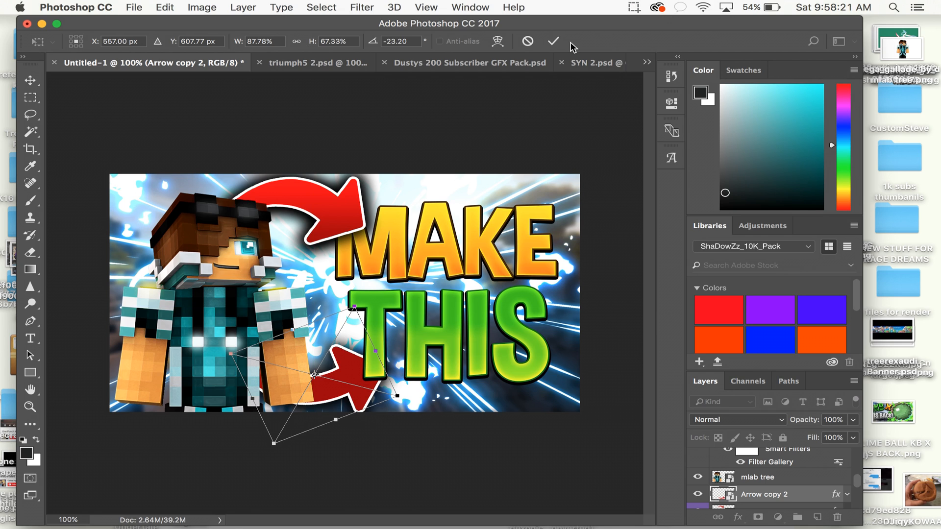
left_click(553, 41)
key("e")
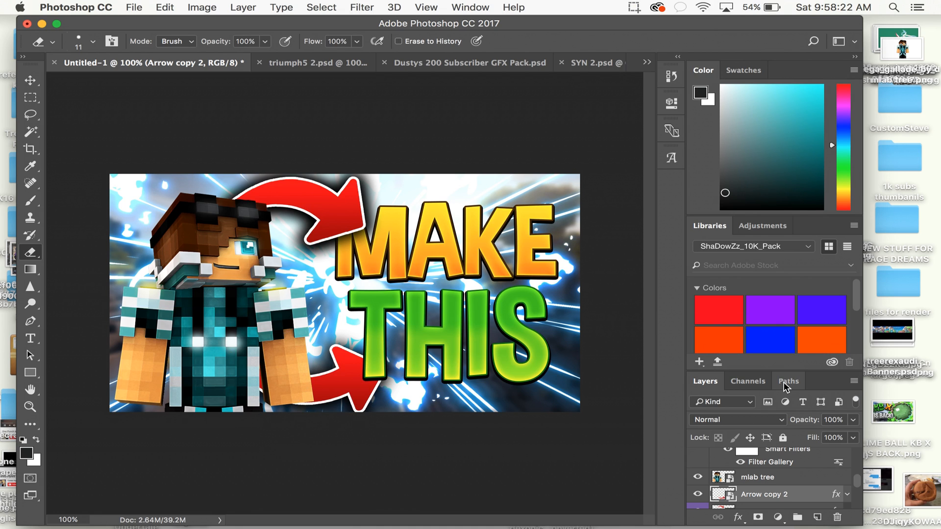
Duplicate the lower arrow, move the duplicate above all other layers and rasterize its layer style
key("super+j")
left_click_drag(760, 498, 752, 463)
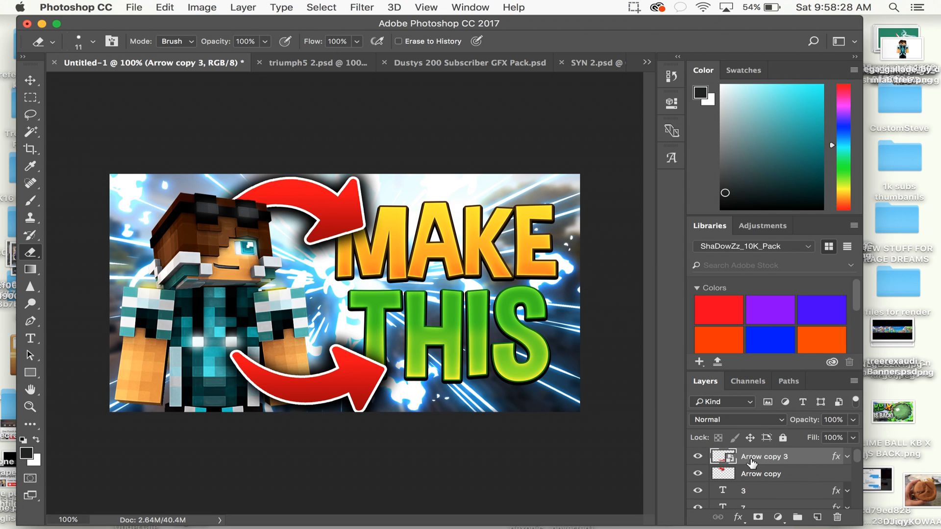
right_click(752, 463)
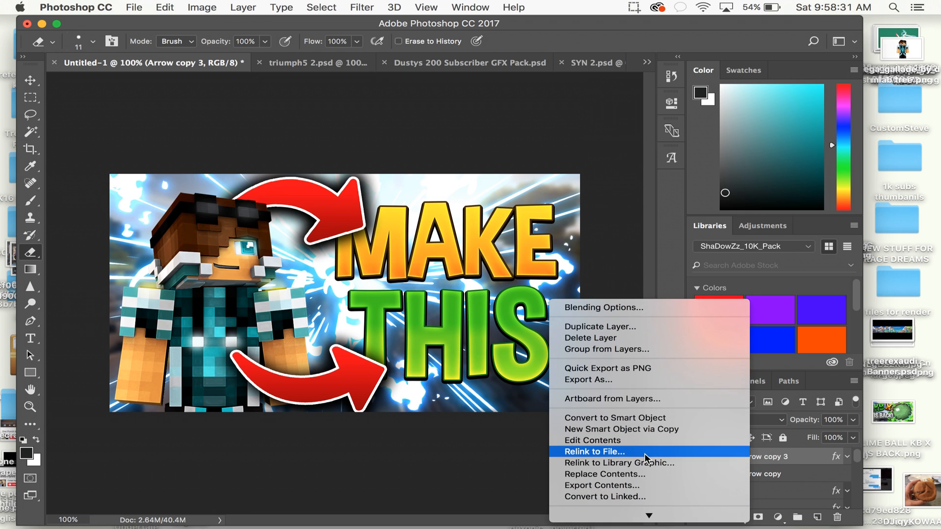
scroll(646, 460, "down", 3)
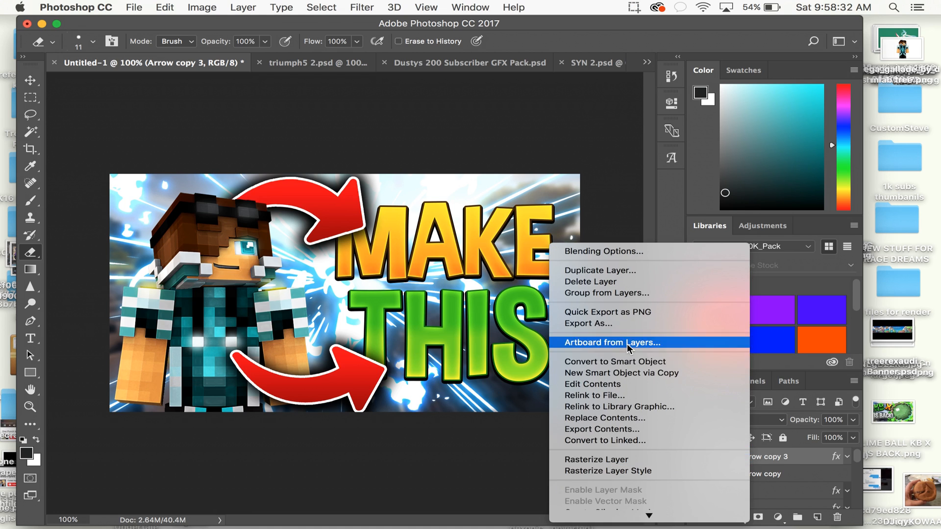
left_click(611, 471)
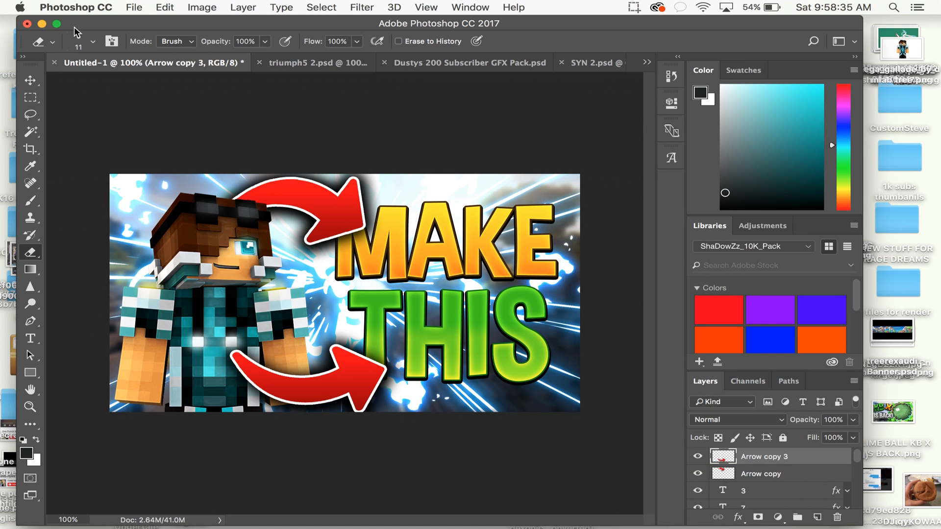
Erase the lower arrow's tail over the torso and begin erasing across the forearm with the 11 px eraser
key("super+equal")
key("super+equal")
key("super+equal")
key("super+equal")
scroll(154, 116, "left", 5)
scroll(154, 115, "down", 2)
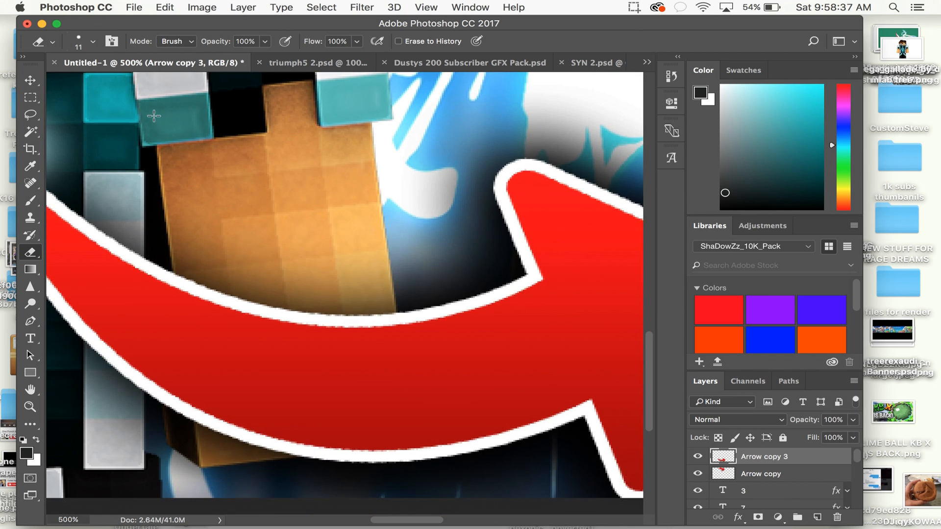
scroll(154, 115, "left", 3)
key("super+minus")
left_click_drag(172, 196, 198, 242)
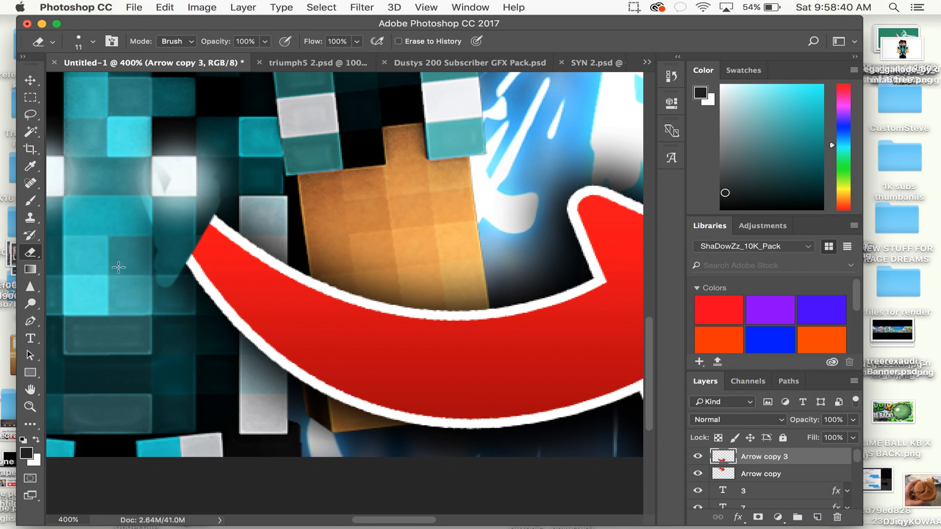
mouse_move(226, 179)
left_mouse_down()
mouse_move(200, 228)
mouse_move(242, 238)
mouse_move(189, 193)
left_mouse_up()
left_click_drag(338, 294, 256, 240)
mouse_move(182, 226)
left_mouse_down()
mouse_move(294, 289)
mouse_move(190, 304)
mouse_move(238, 354)
mouse_move(196, 242)
mouse_move(191, 309)
mouse_move(145, 264)
mouse_move(260, 329)
left_mouse_up()
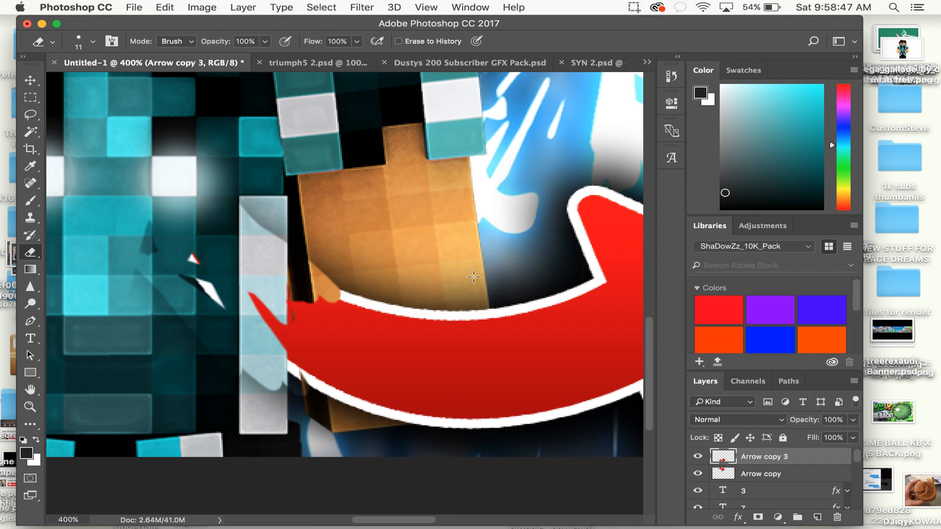
mouse_move(471, 269)
left_mouse_down()
mouse_move(477, 373)
mouse_move(497, 380)
left_mouse_up()
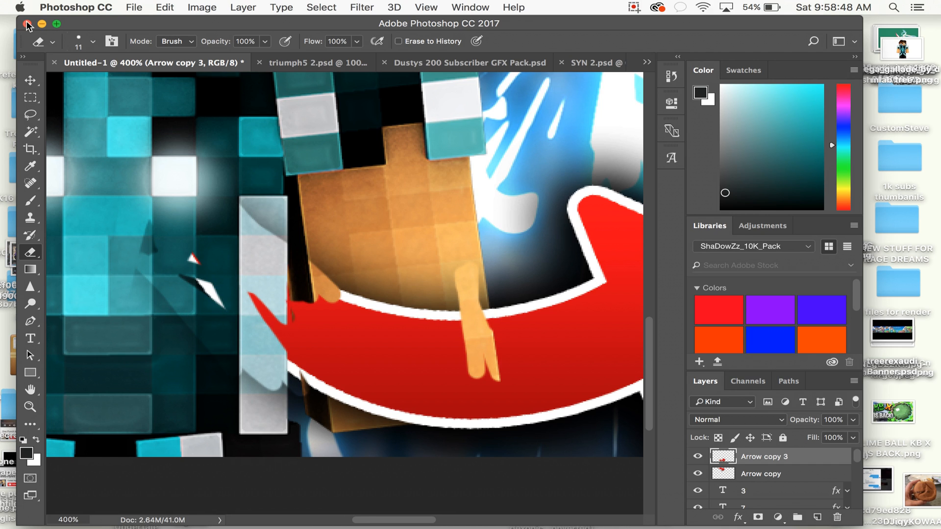
Enlarge the eraser to 55 px and erase the lower arrow where it covers the torso's white stripe and the forearm
left_click(81, 47)
left_click_drag(124, 77, 153, 79)
left_click(240, 289)
mouse_move(240, 289)
left_mouse_down()
mouse_move(251, 215)
mouse_move(184, 206)
mouse_move(144, 276)
mouse_move(153, 357)
left_mouse_up()
mouse_move(211, 400)
left_mouse_down()
mouse_move(184, 322)
mouse_move(257, 437)
mouse_move(252, 355)
mouse_move(282, 290)
mouse_move(270, 371)
mouse_move(310, 454)
mouse_move(319, 411)
mouse_move(296, 249)
left_mouse_up()
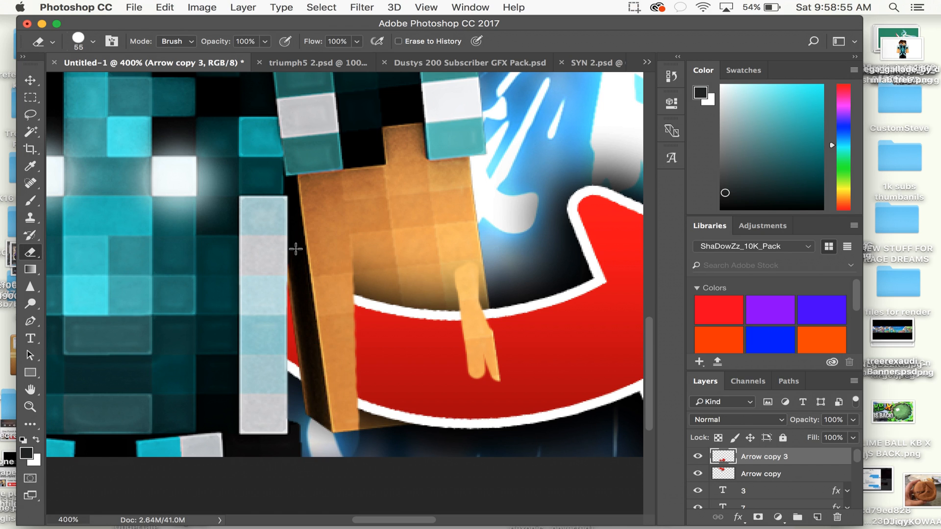
mouse_move(368, 306)
left_mouse_down()
mouse_move(398, 491)
mouse_move(458, 254)
mouse_move(491, 515)
left_mouse_up()
key("super+z")
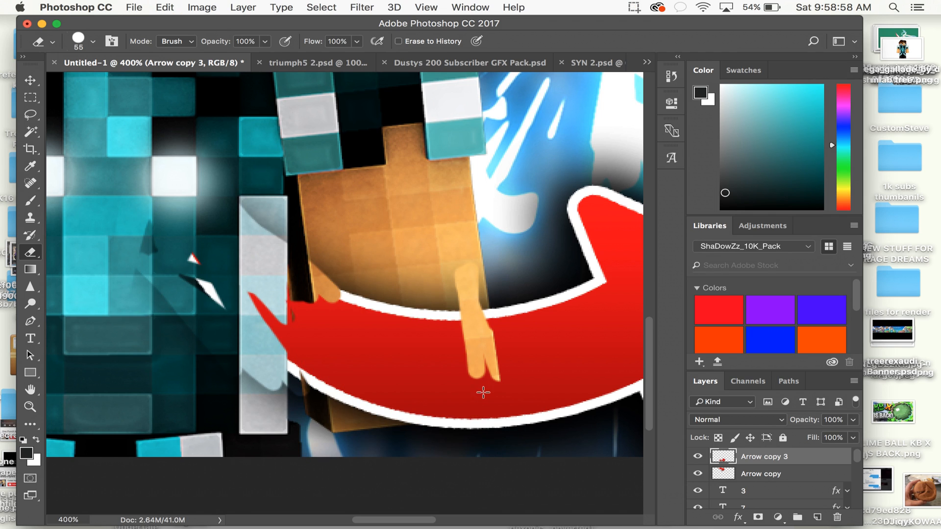
mouse_move(418, 235)
left_mouse_down()
mouse_move(420, 378)
mouse_move(433, 217)
mouse_move(455, 402)
mouse_move(485, 426)
mouse_move(326, 388)
left_mouse_up()
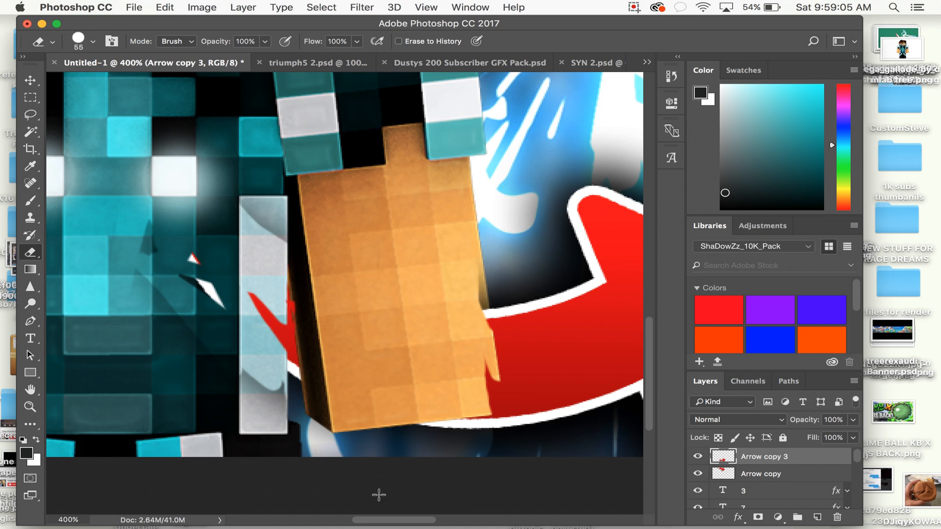
mouse_move(297, 338)
left_mouse_down()
mouse_move(271, 269)
mouse_move(297, 337)
mouse_move(166, 327)
mouse_move(161, 192)
mouse_move(135, 222)
mouse_move(289, 255)
left_mouse_up()
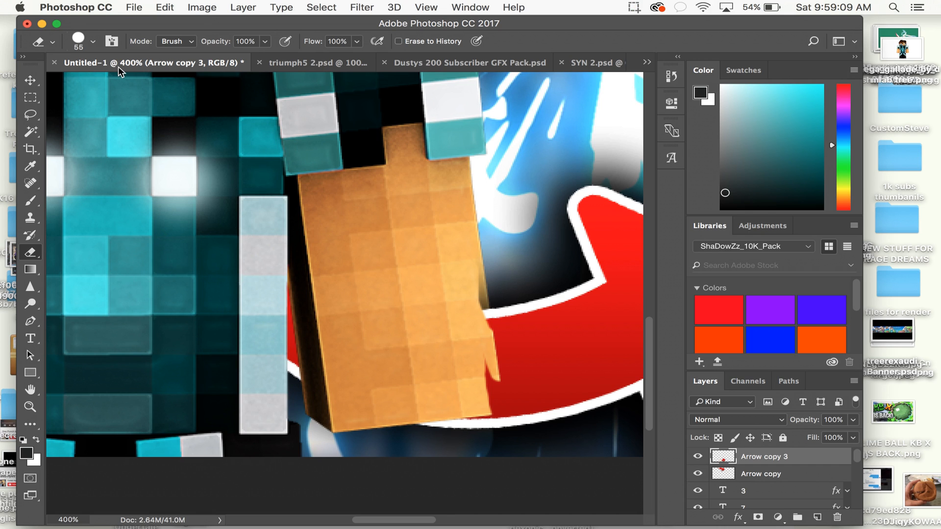
Reduce the eraser to 14 px and clean the ragged arrow edge along the forearm's outer side down to the hand's corner
left_click(93, 41)
left_click_drag(115, 80, 104, 81)
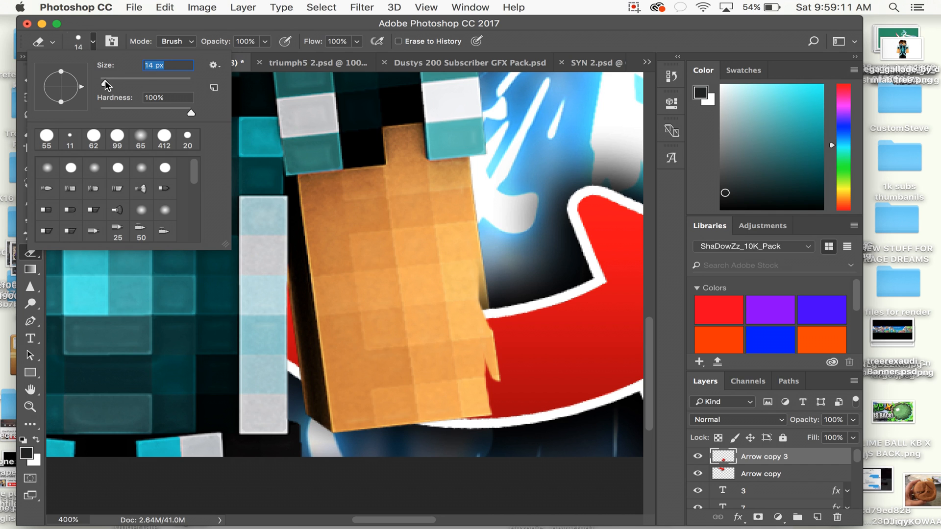
key("super+equal")
key("super+equal")
scroll(383, 246, "right", 5)
scroll(382, 246, "down", 2)
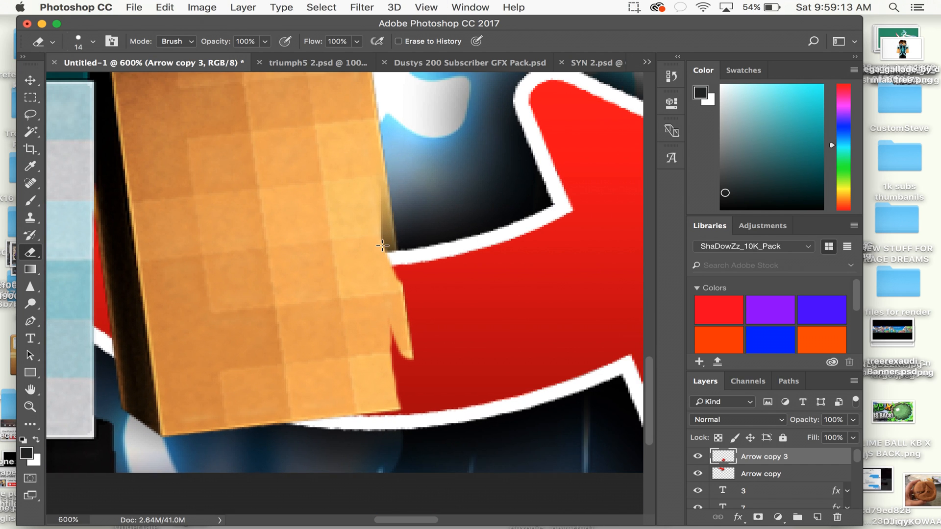
left_click_drag(372, 194, 386, 293)
left_click_drag(386, 325, 403, 420)
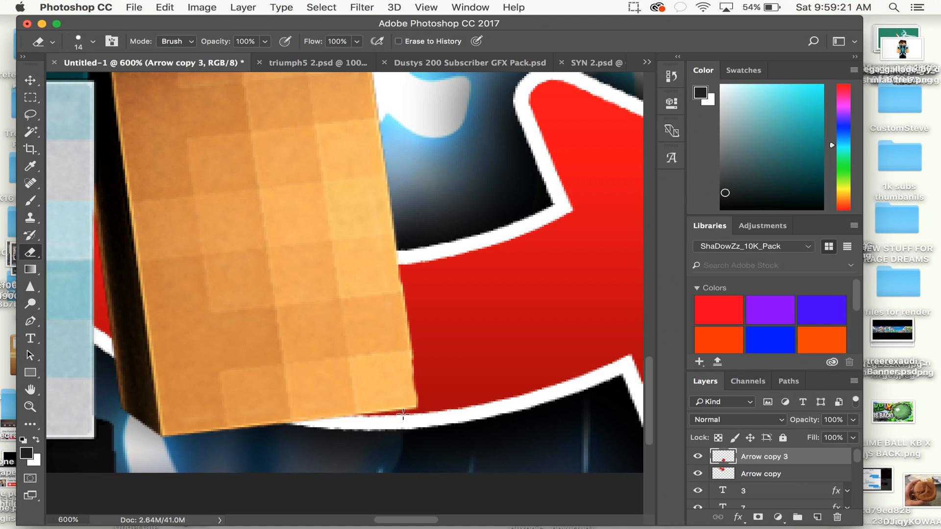
left_click(389, 248, "shift")
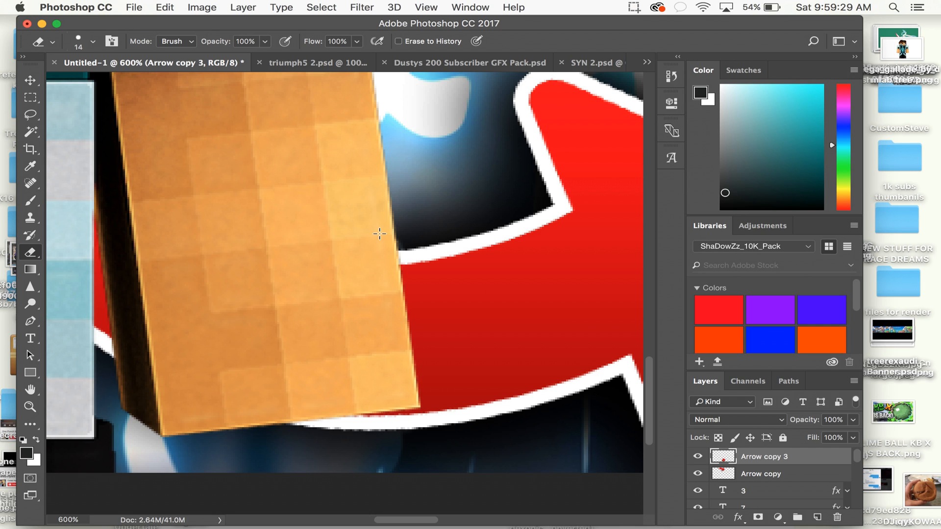
Inspect both arrows, the character and the MAKE THIS text at close range and across the whole thumbnail
scroll(379, 234, "right", 5)
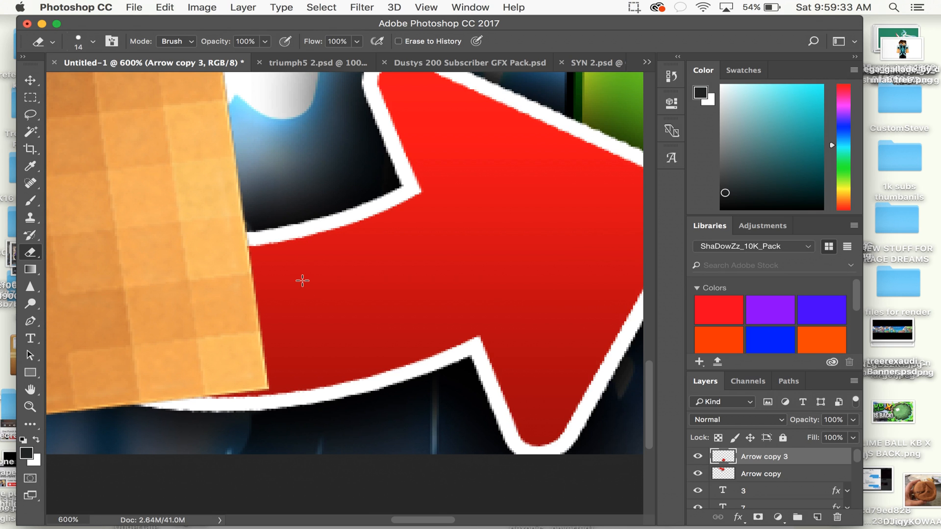
scroll(302, 280, "right", 10)
key("super+minus")
scroll(301, 278, "down", 2)
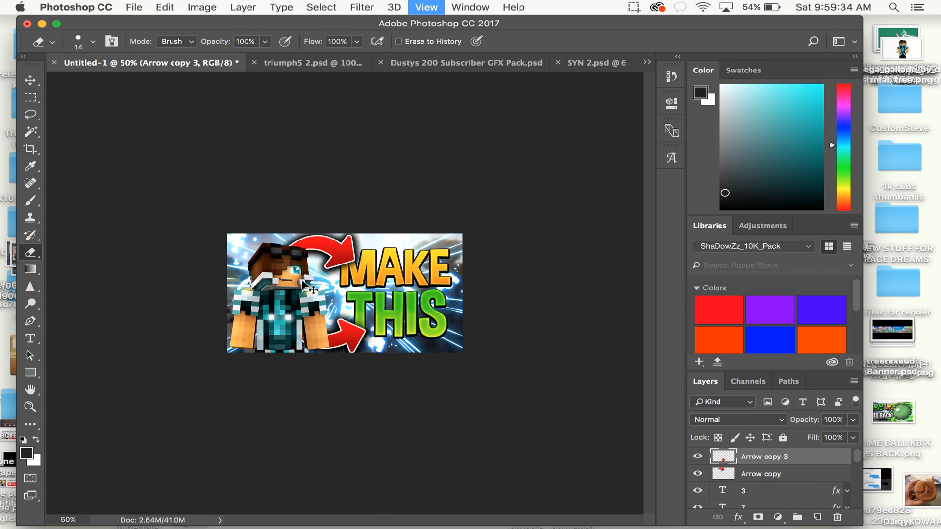
scroll(303, 283, "up", 3)
scroll(304, 284, "left", 1)
scroll(225, 148, "right", 10)
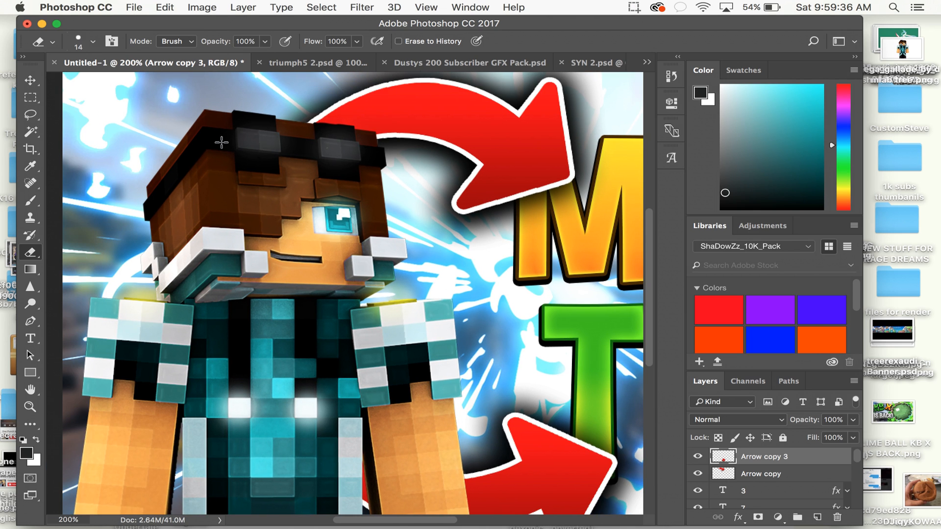
scroll(221, 142, "right", 5)
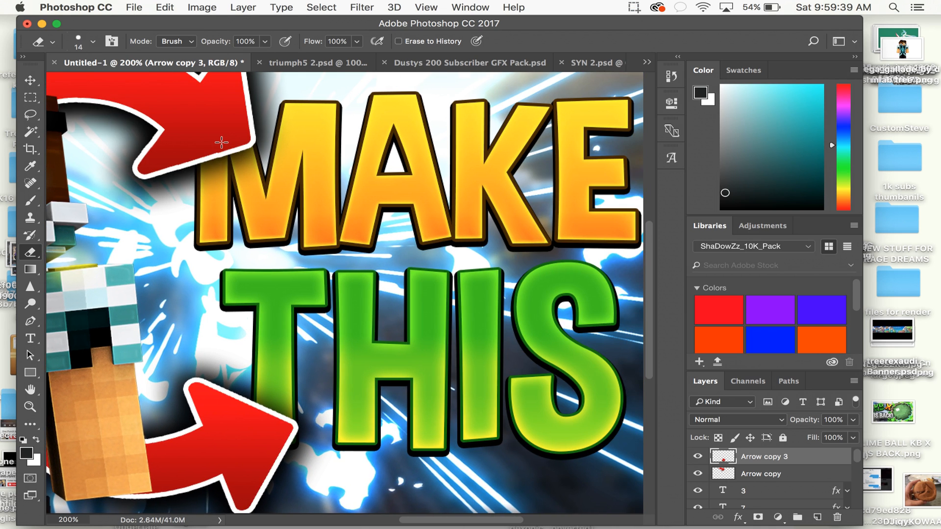
scroll(402, 146, "down", 3)
scroll(402, 147, "up", 3)
key("super+1")
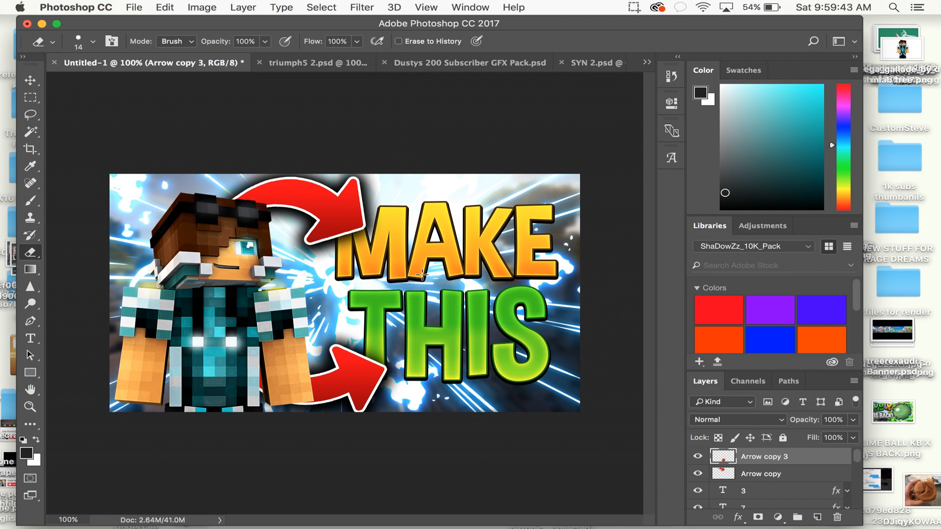
Open the blending options of the MAKE text layer and move the dialog clear of the artwork
left_click(743, 492)
left_click(698, 491)
left_click(698, 491)
scroll(705, 490, "down", 1)
left_click(759, 499)
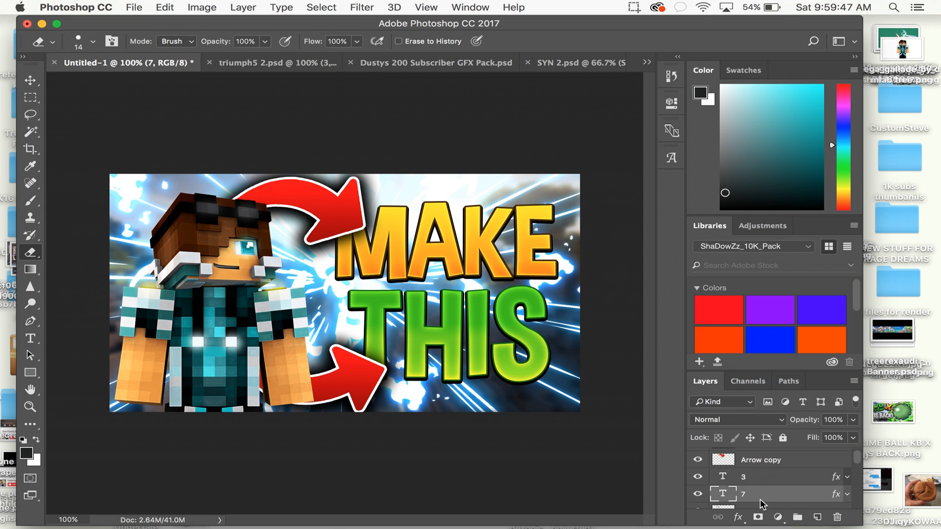
right_click(760, 501)
left_click(793, 493)
right_click(778, 494)
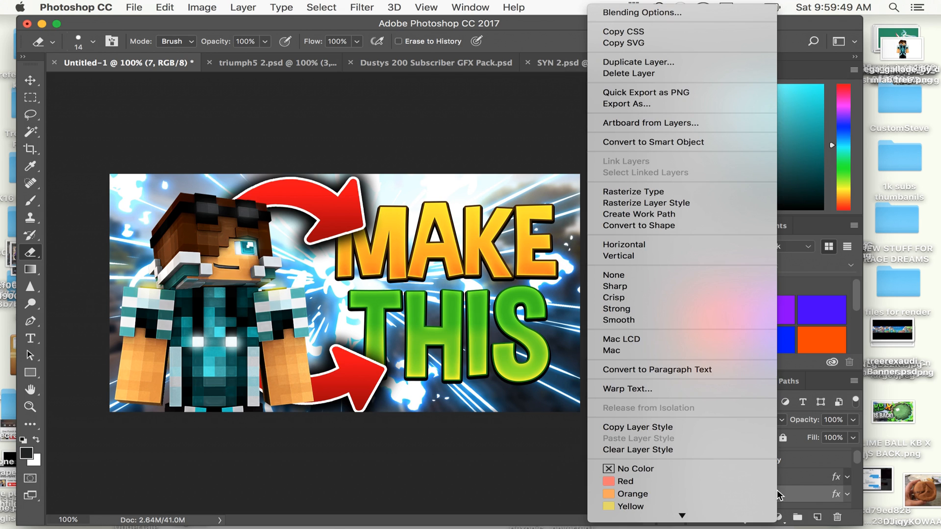
left_click(671, 13)
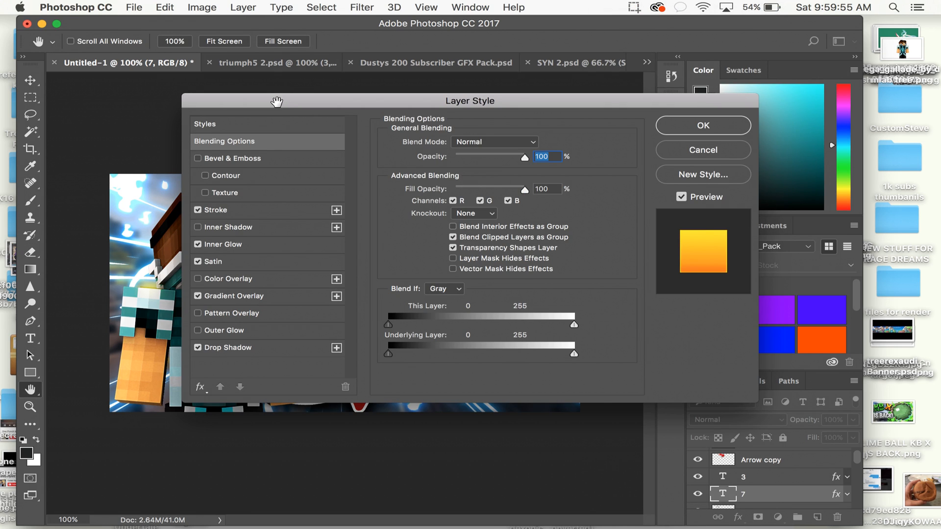
mouse_move(277, 101)
left_mouse_down()
mouse_move(701, 100)
mouse_move(625, 101)
left_mouse_up()
Try different sizes for the MAKE text's Stroke and Inner Glow effects
left_click(569, 216)
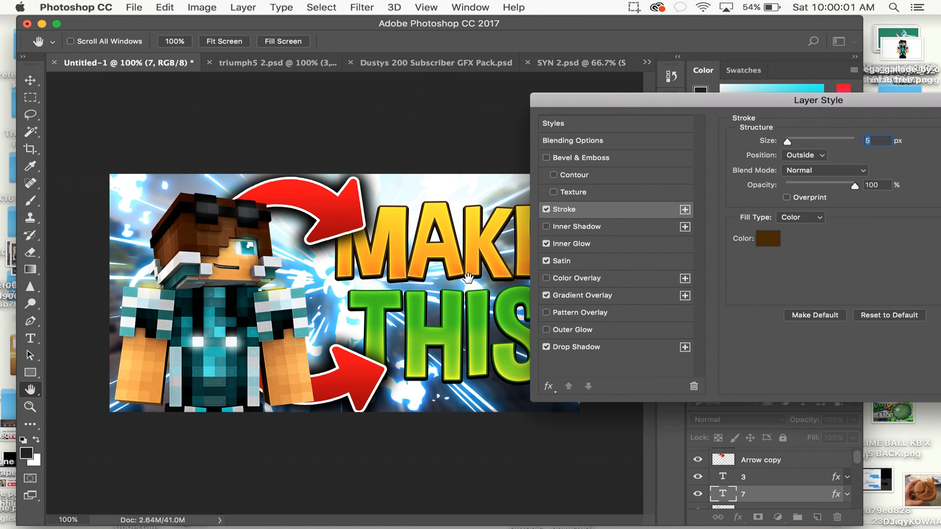
mouse_move(793, 140)
left_mouse_down()
mouse_move(809, 141)
mouse_move(787, 142)
left_mouse_up()
left_click(581, 244)
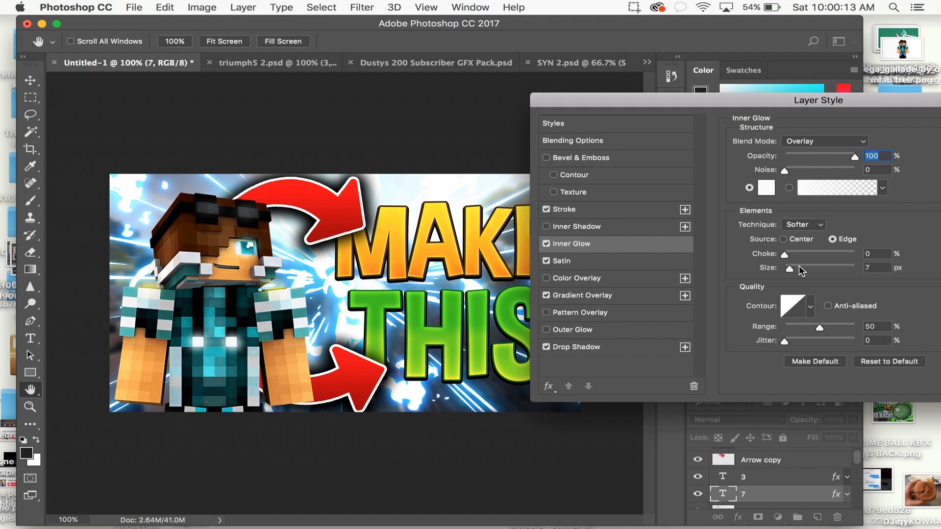
left_click_drag(794, 268, 790, 268)
Increase the Satin effect's size on the MAKE text to 95 px
left_click(608, 263)
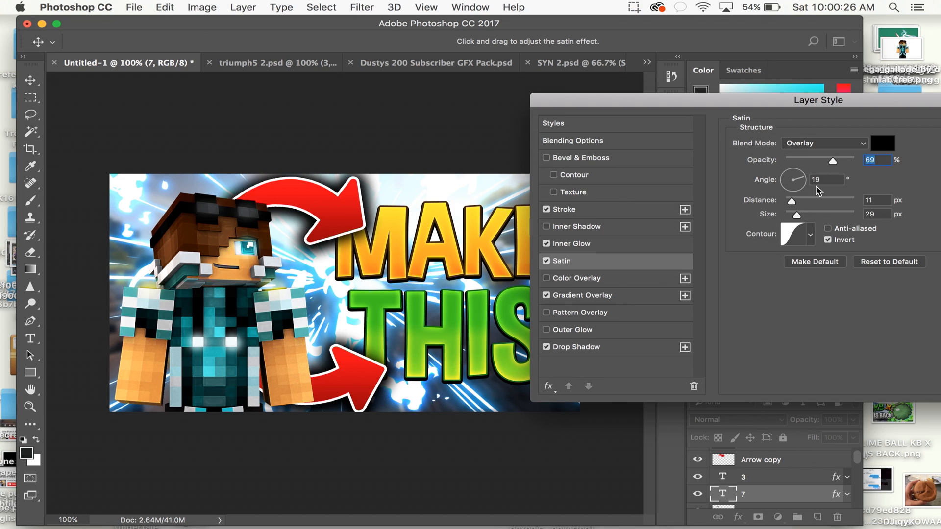
left_click_drag(803, 216, 828, 216)
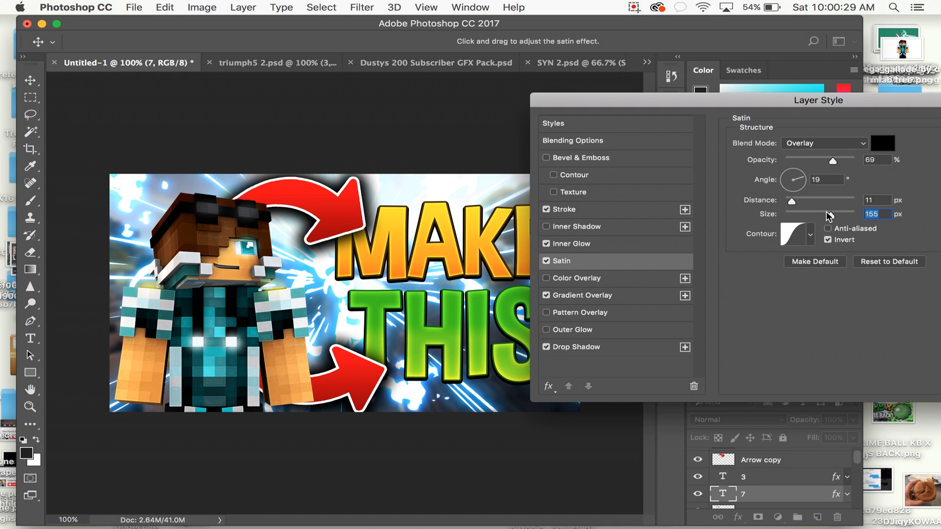
key("super+z")
key("super+z")
key("super+z")
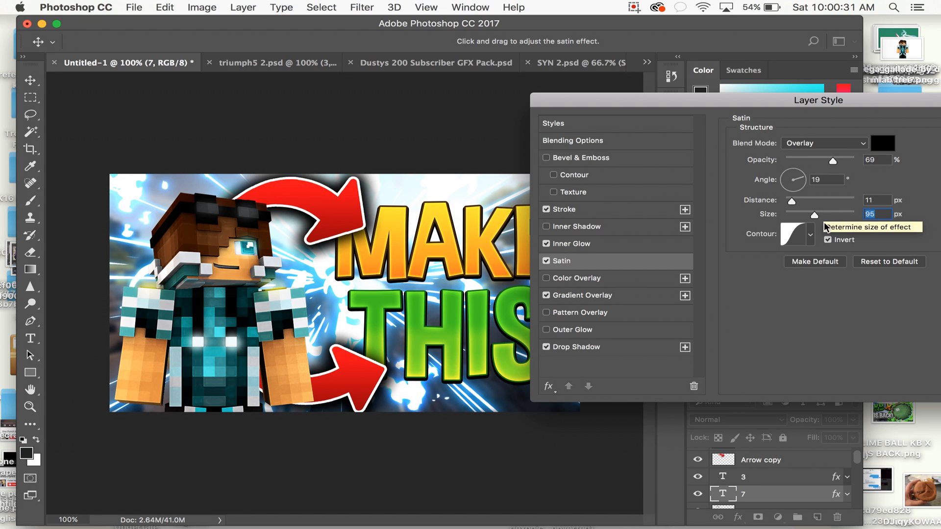
left_click(827, 239)
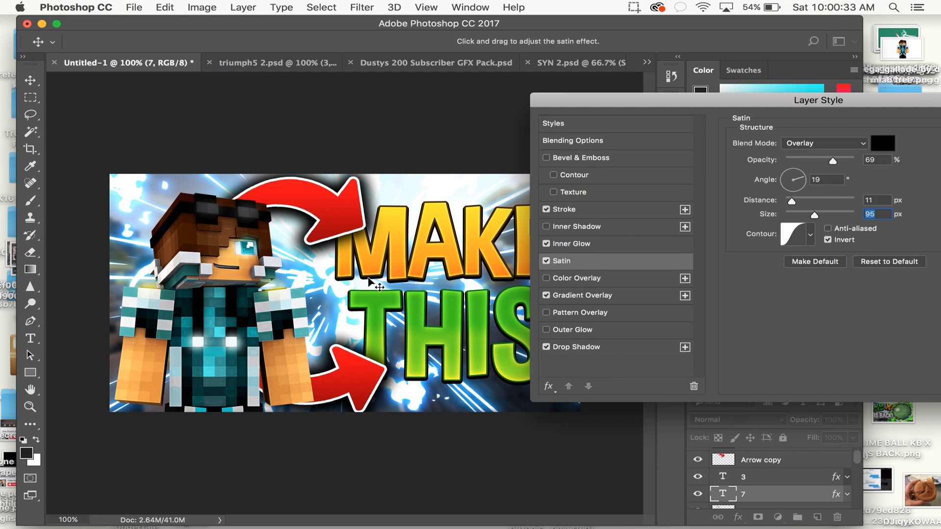
left_click(580, 296)
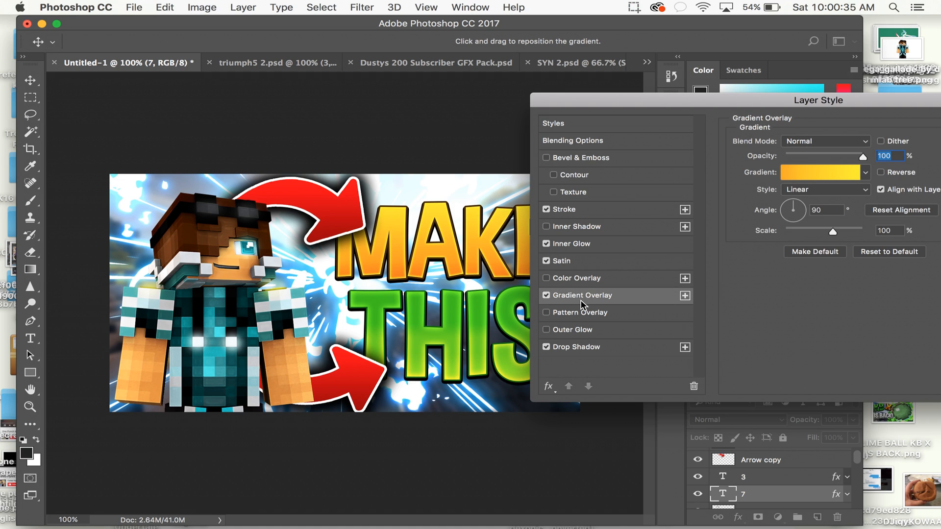
left_click(821, 179)
mouse_move(642, 399)
left_mouse_down()
mouse_move(782, 398)
mouse_move(660, 399)
left_mouse_up()
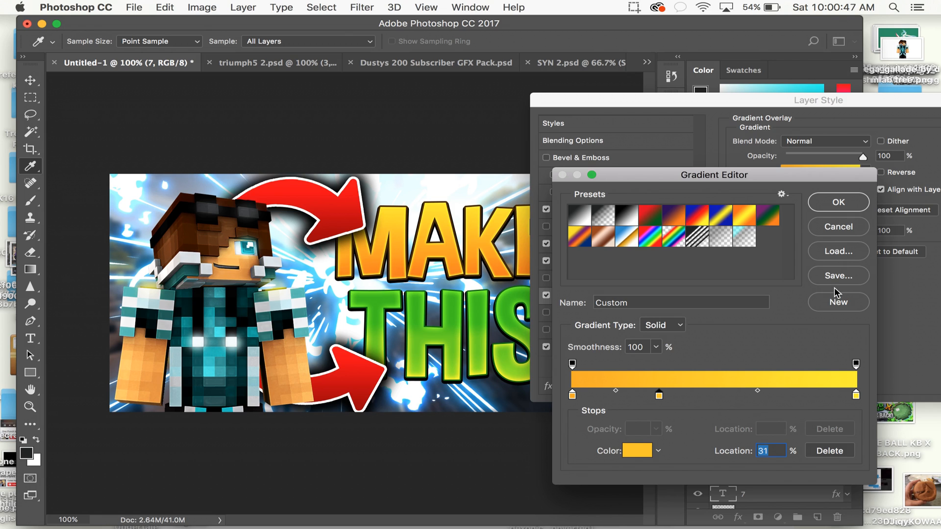
left_click(832, 223)
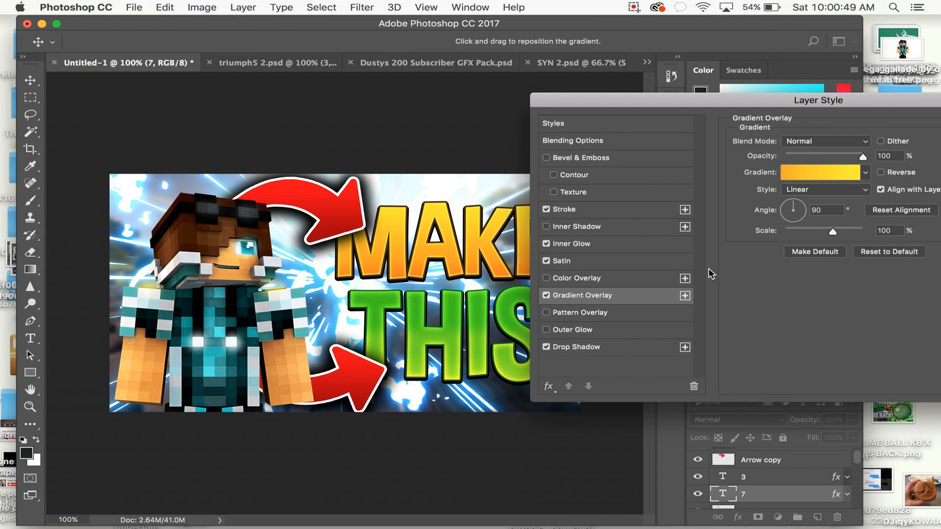
Thicken the MAKE text's Stroke to 13 px, keeping the artwork visible beside the dialog
left_click(576, 348)
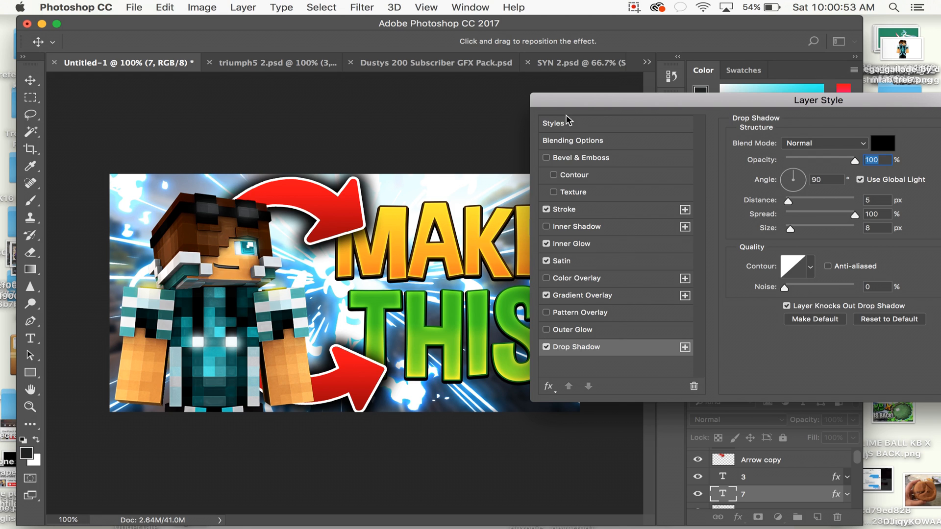
left_click_drag(586, 104, 566, 97)
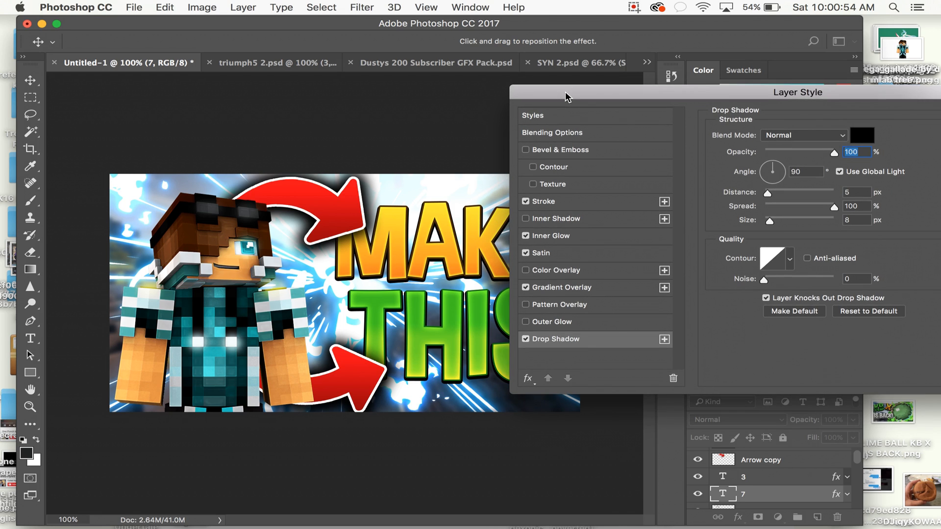
left_click(554, 201)
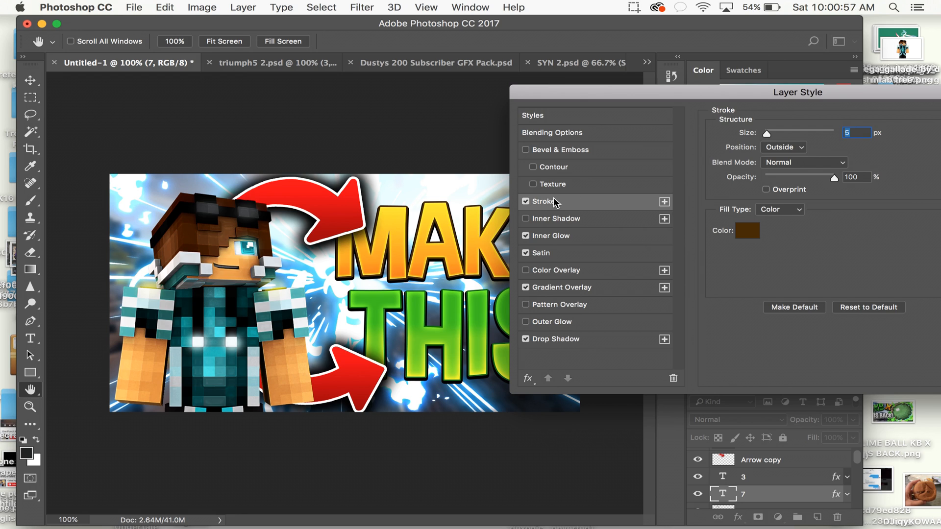
left_click_drag(765, 135, 773, 133)
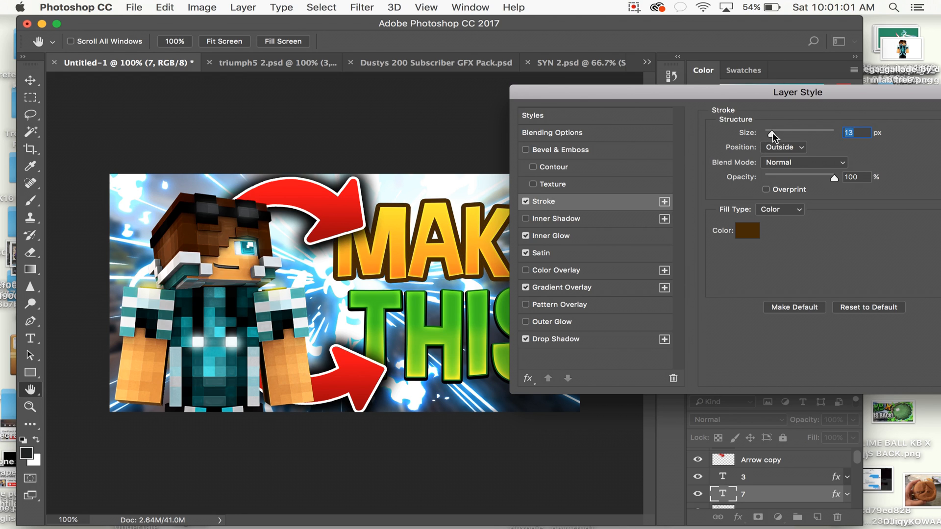
Set the MAKE text's Drop Shadow size to 21 px and its color to dark gray #343434
left_click(555, 340)
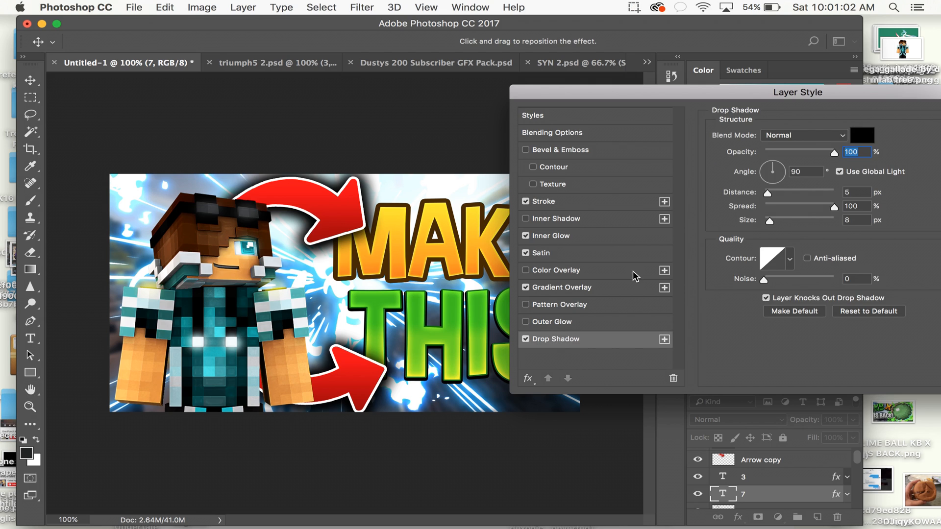
left_click_drag(772, 218, 774, 221)
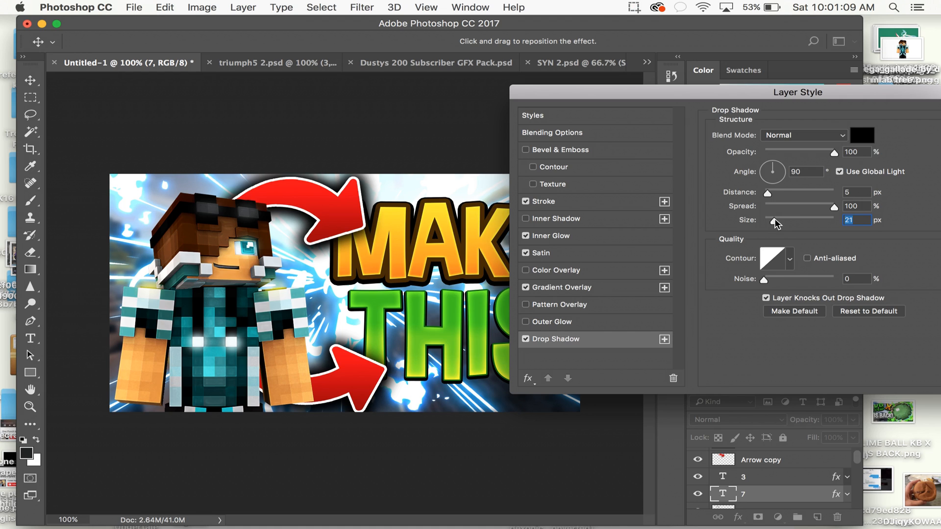
left_click(863, 139)
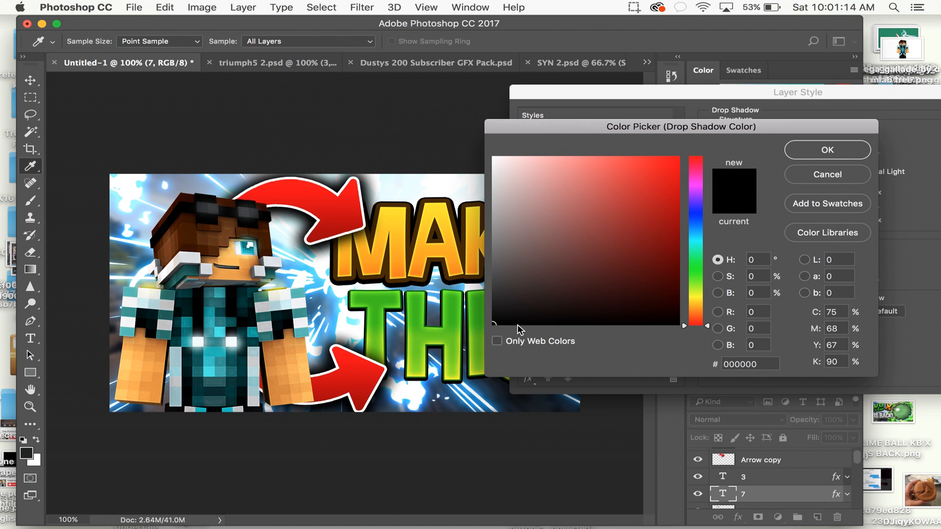
left_click(415, 290)
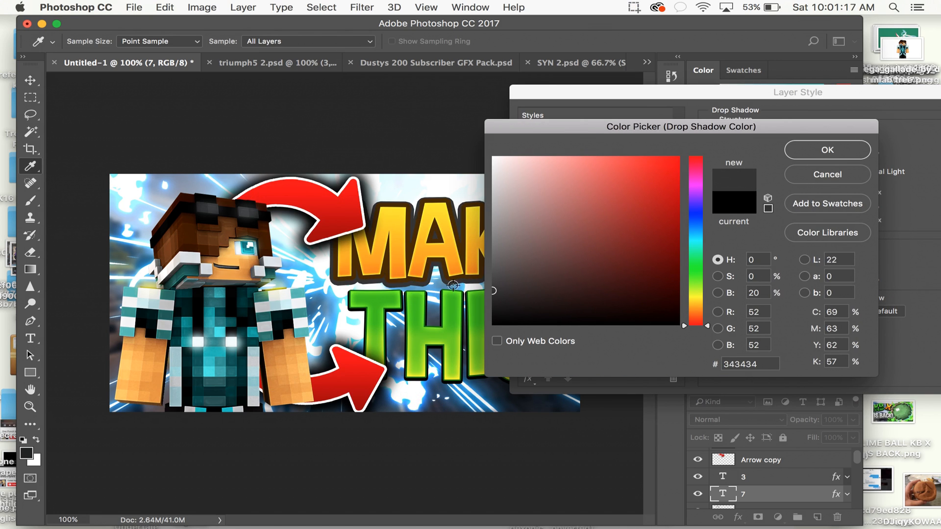
left_click(826, 150)
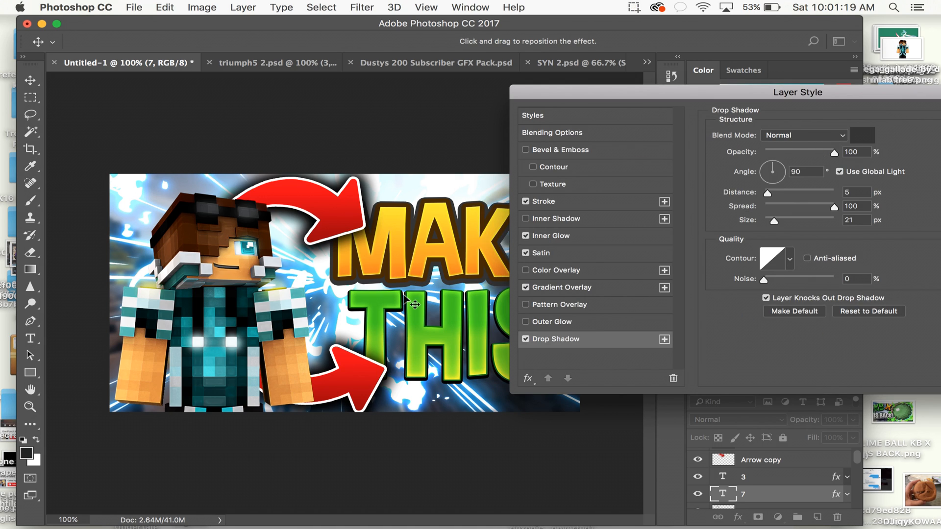
Set the Drop Shadow's distance to 10 px and apply the layer style to the MAKE text
left_click_drag(768, 193, 770, 193)
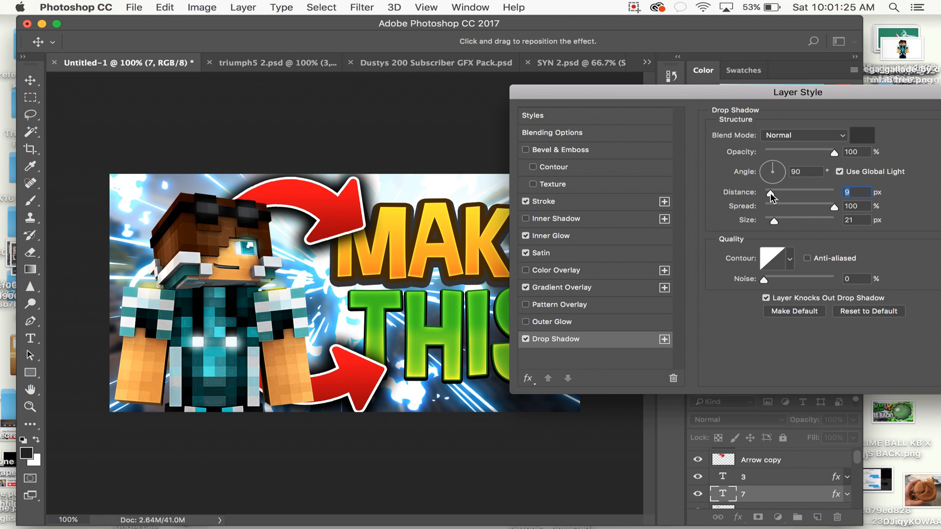
left_click_drag(770, 194, 773, 194)
left_click_drag(748, 97, 539, 91)
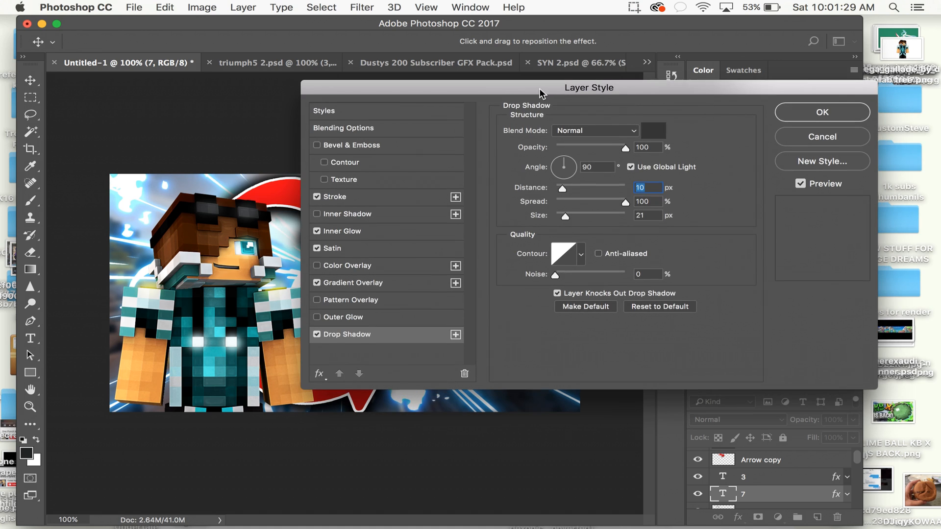
left_click(809, 112)
key("e")
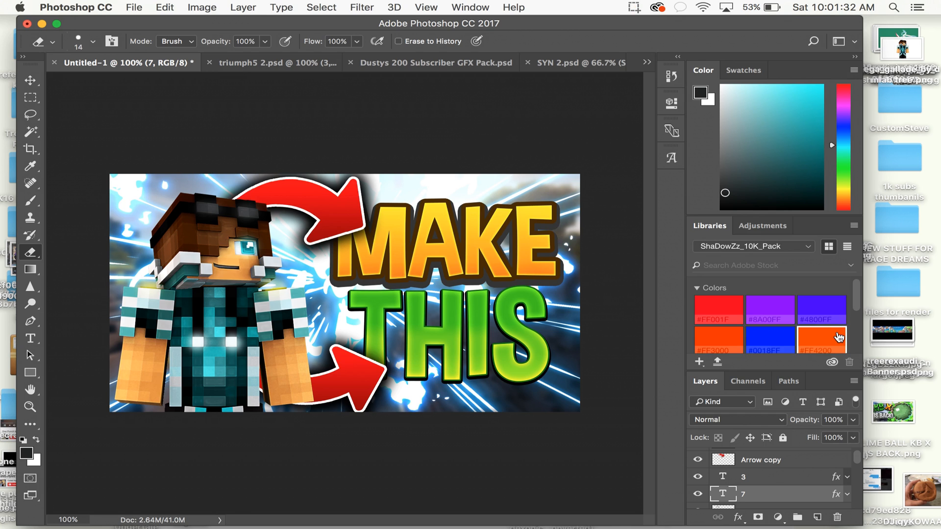
Reopen the MAKE layer's blending options, add a second Drop Shadow and color it blue
right_click(759, 495)
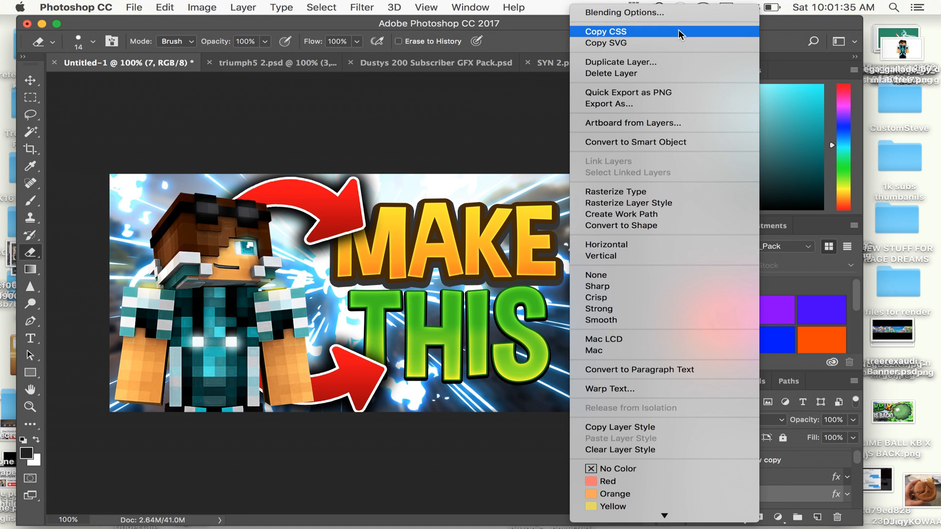
left_click(637, 12)
left_click_drag(417, 94, 512, 94)
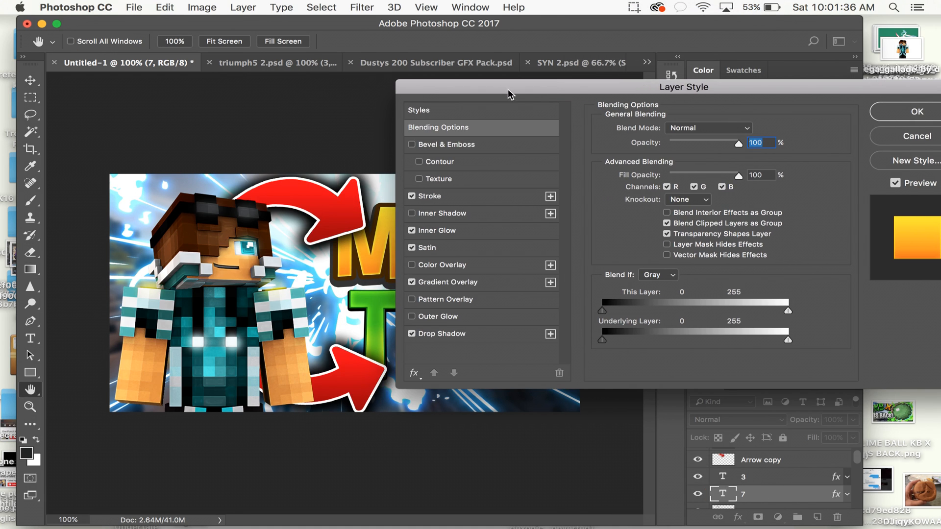
left_click(551, 335)
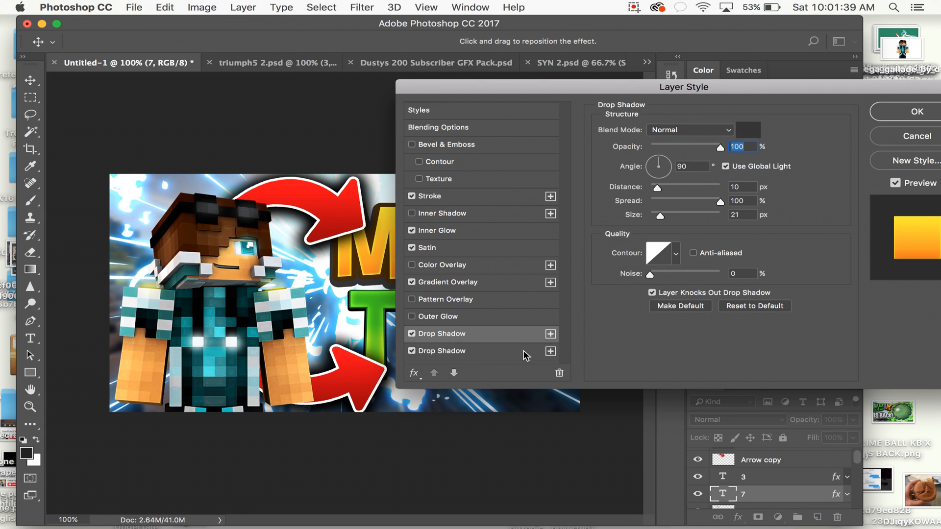
left_click(751, 131)
left_click(696, 216)
left_click(623, 192)
left_click(827, 150)
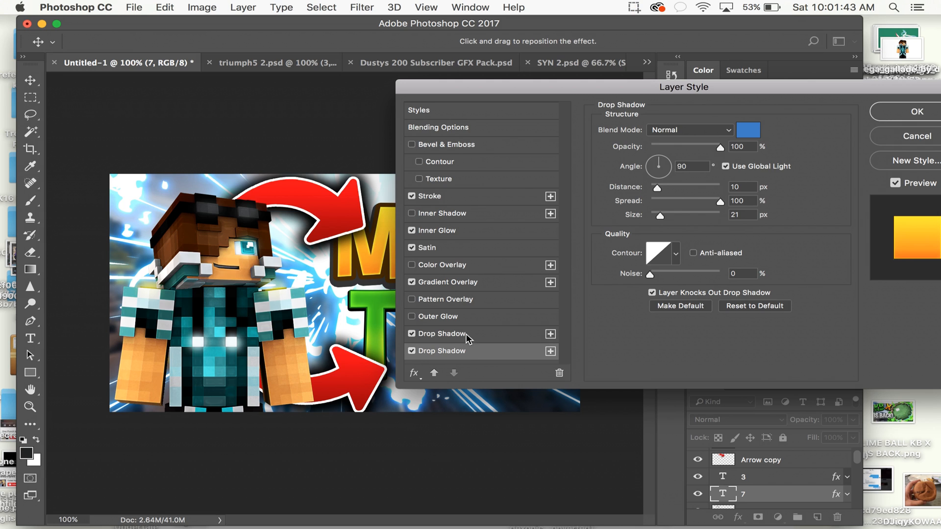
Try a size of 98 px for the blue Drop Shadow behind the MAKE text and undo it
key("alt")
scroll(346, 291, "up", 5)
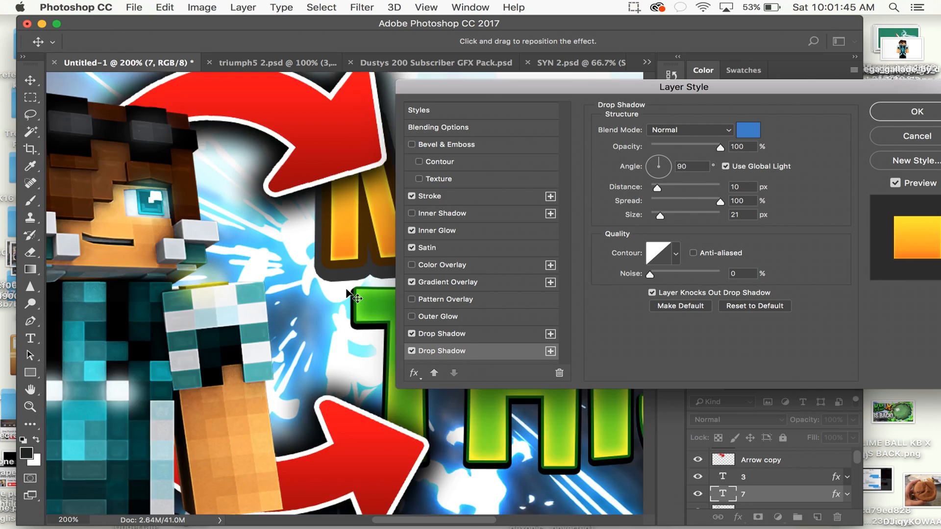
left_click(426, 337)
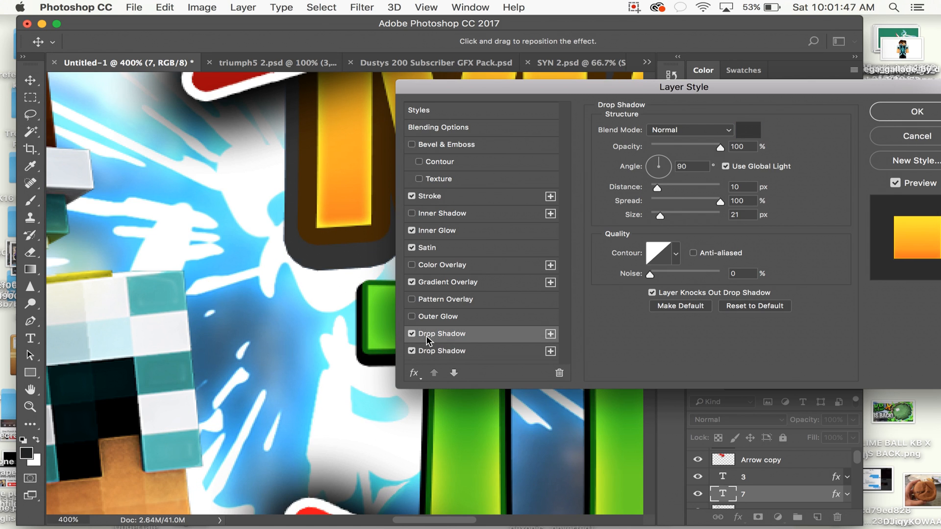
left_click(431, 197)
key("space")
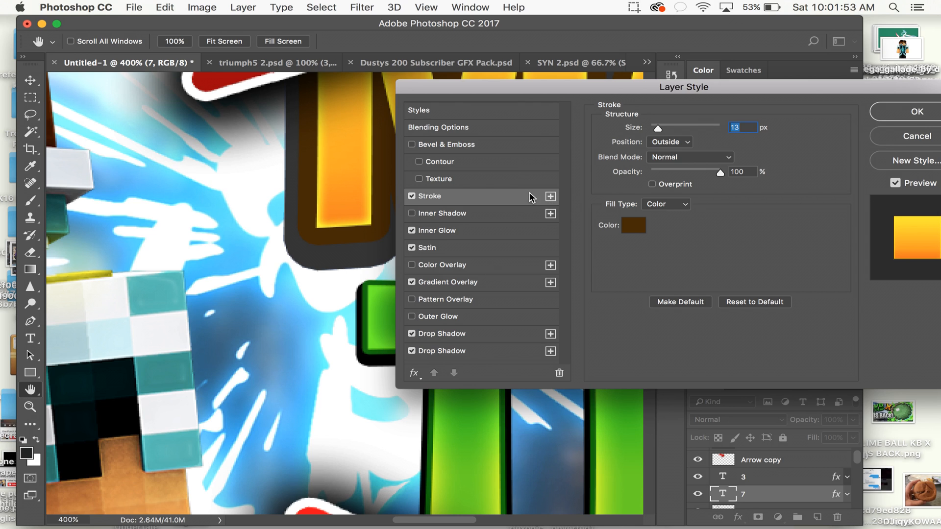
left_click(462, 352)
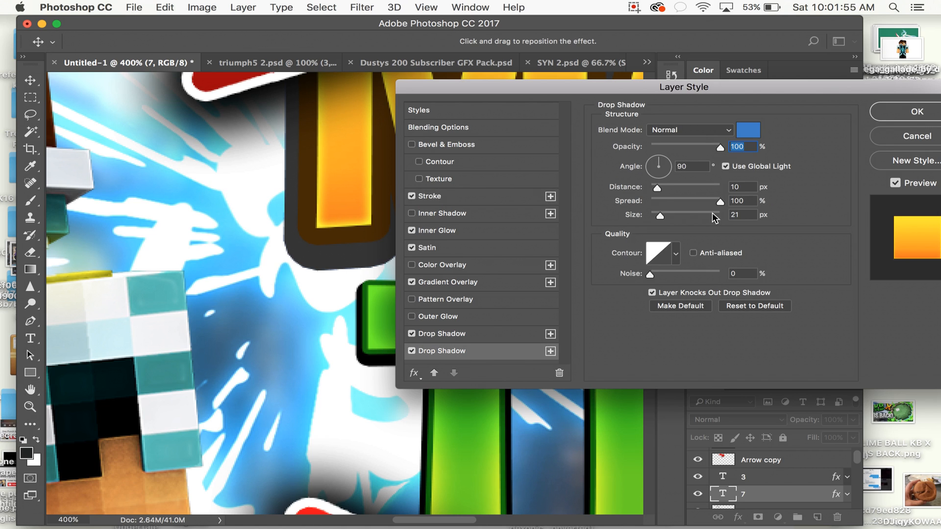
left_click_drag(659, 186, 681, 215)
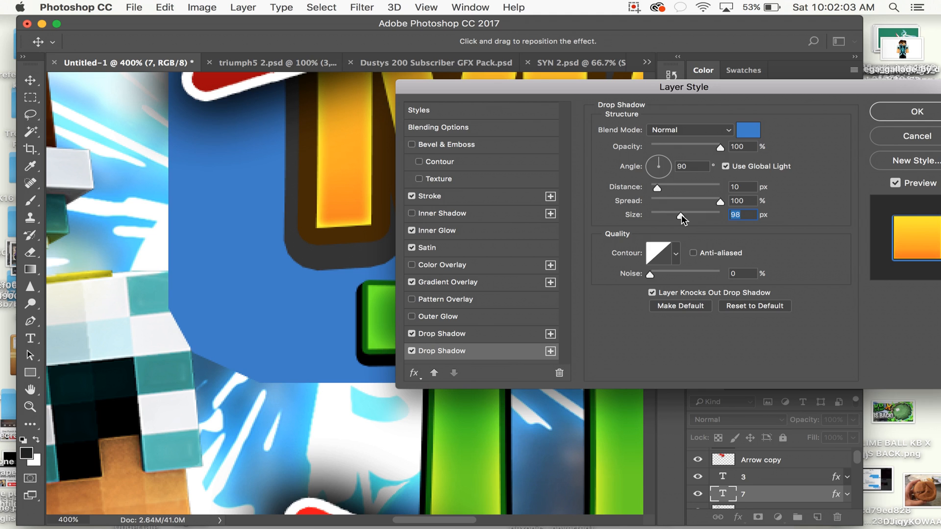
key("super+z")
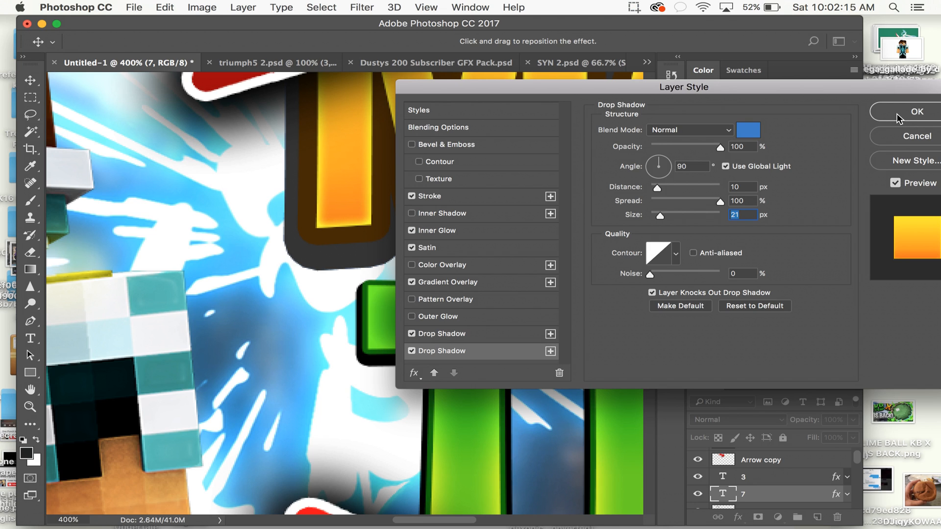
Add two more blue Drop Shadows to the MAKE text and restore the second shadow's size of 98 px
left_click(548, 352)
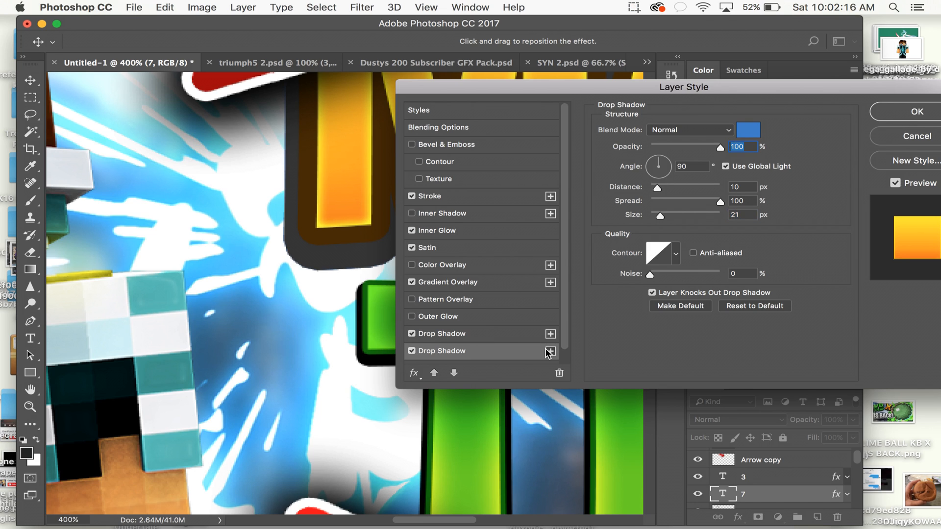
left_click(549, 352)
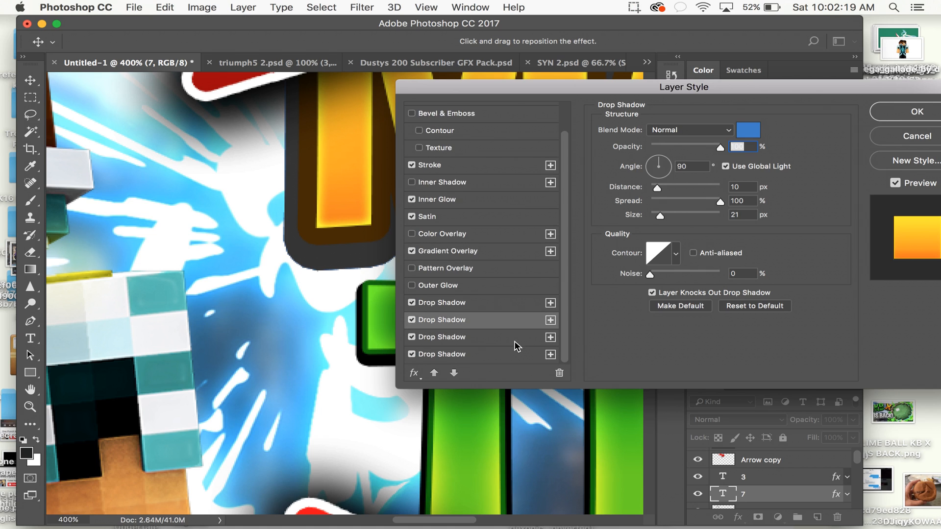
key("super+z")
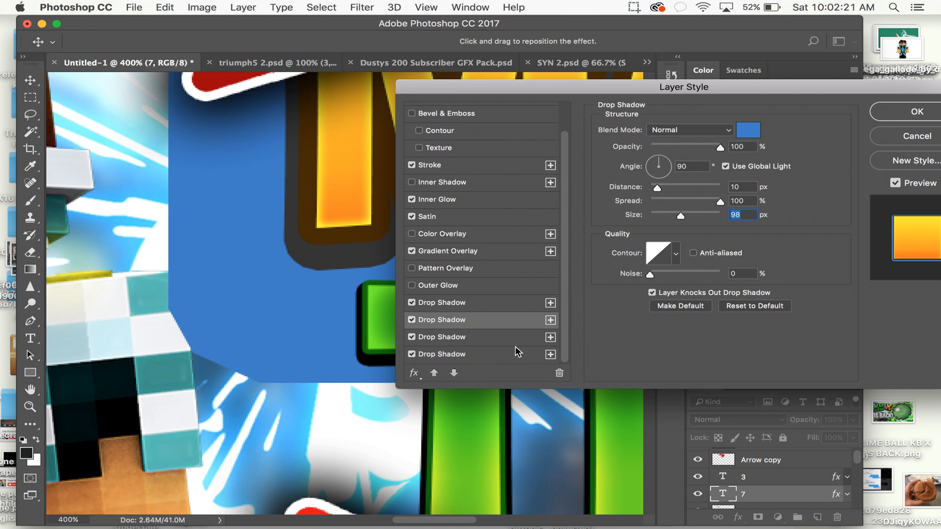
key("super+y")
key("super+y")
Disable the lowest of the four Drop Shadows on the MAKE text and select the one above it
left_click(509, 337)
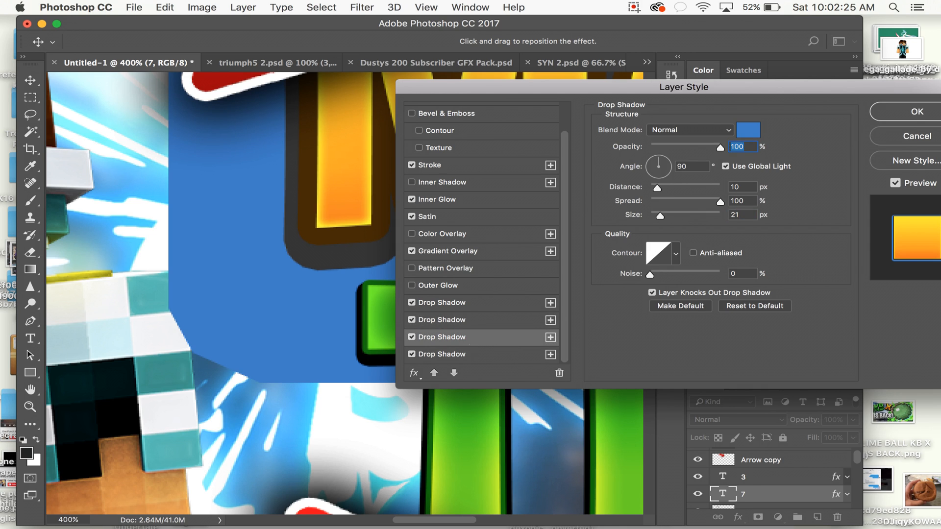
left_click(456, 357)
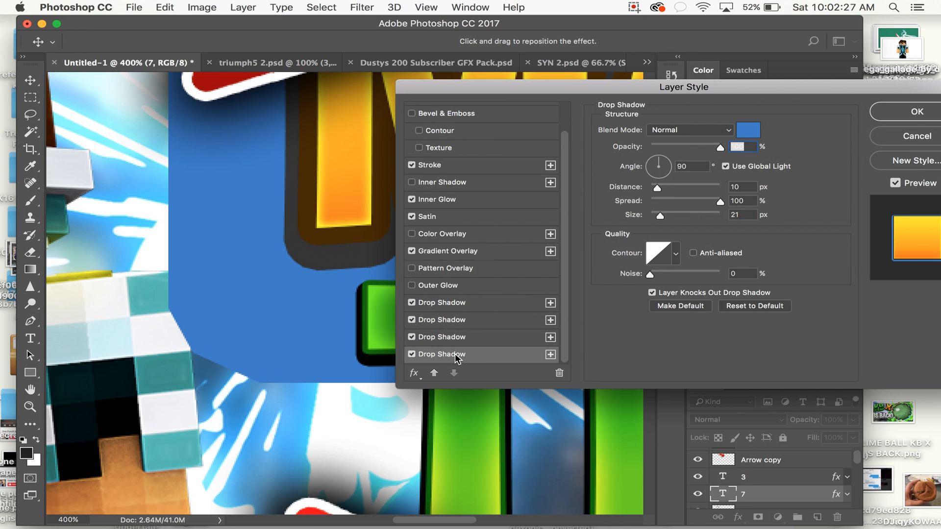
left_click(412, 355)
left_click(443, 338)
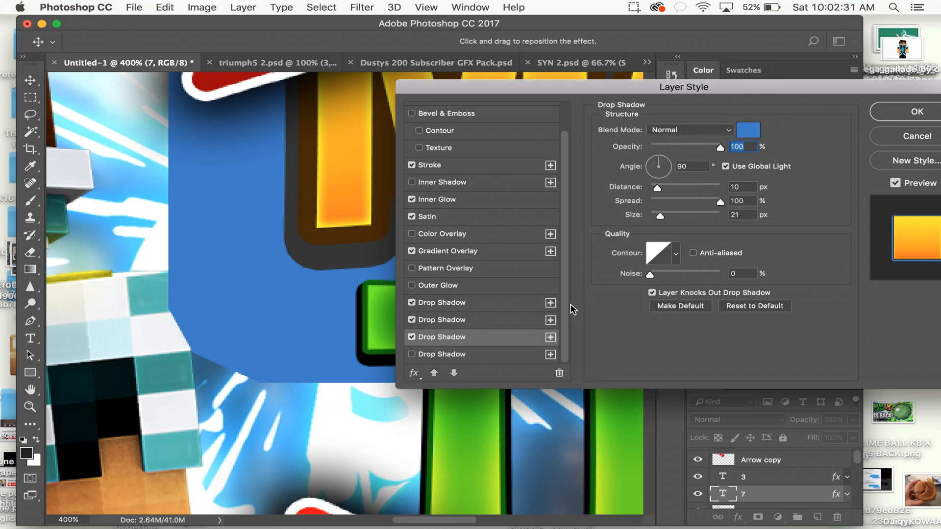
Set the second Drop Shadow behind the MAKE text to a size of 29 px and color it black (000000)
left_click(748, 129)
left_click(814, 175)
left_click(451, 321)
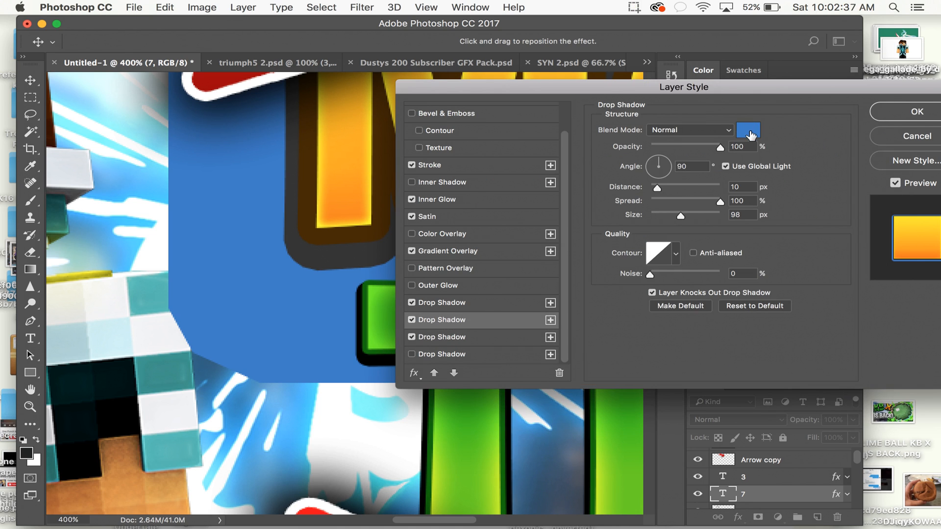
mouse_move(676, 217)
left_mouse_down()
mouse_move(651, 214)
mouse_move(662, 216)
left_mouse_up()
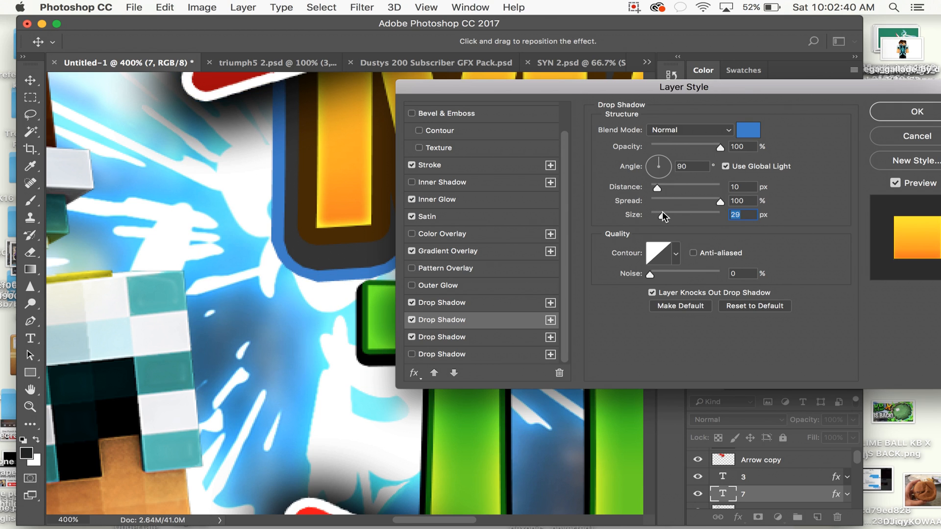
left_click(750, 136)
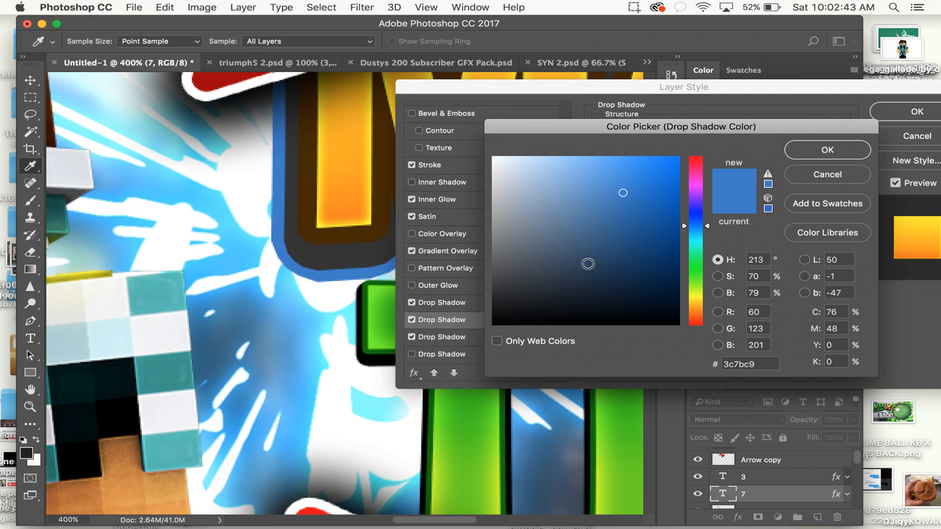
mouse_move(539, 183)
left_mouse_down()
mouse_move(630, 304)
mouse_move(681, 337)
left_mouse_up()
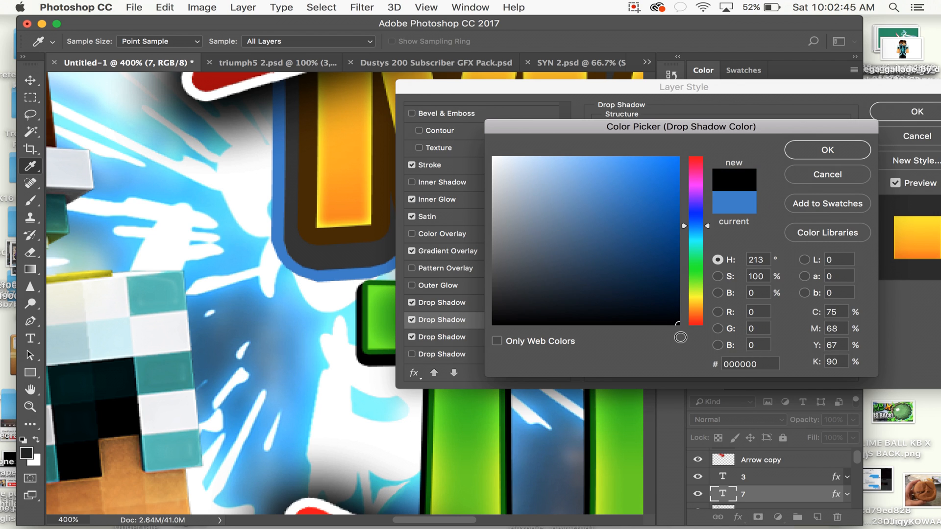
left_click(827, 149)
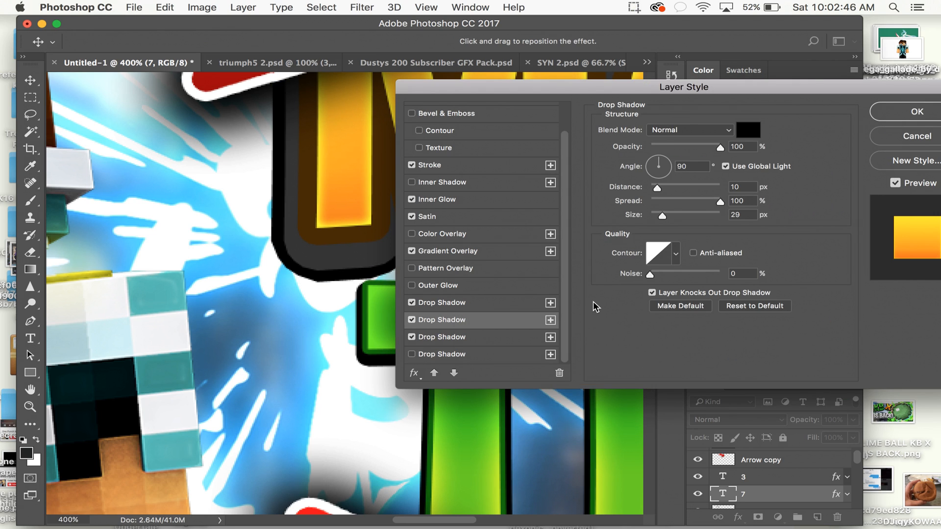
Set the distance of the black Drop Shadow behind the MAKE text to 15 px
key("super+minus")
key("super+minus")
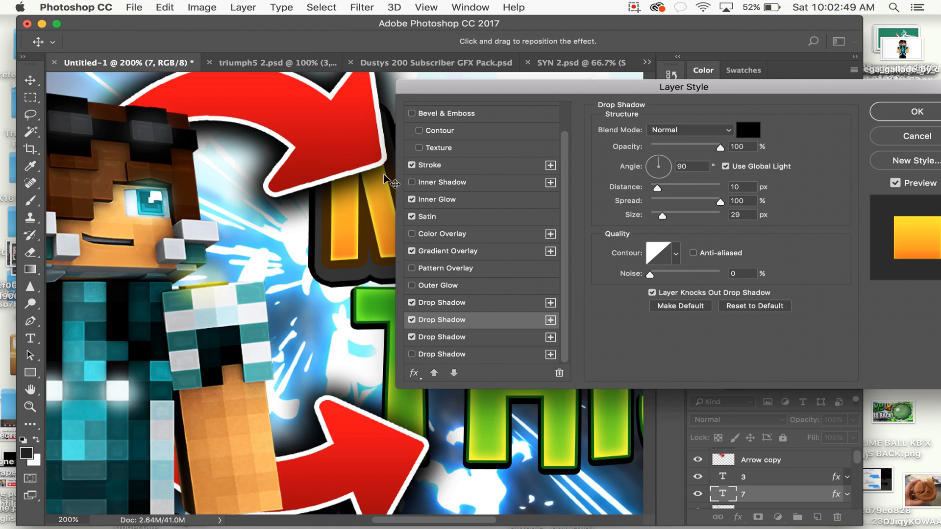
left_click_drag(420, 88, 558, 50)
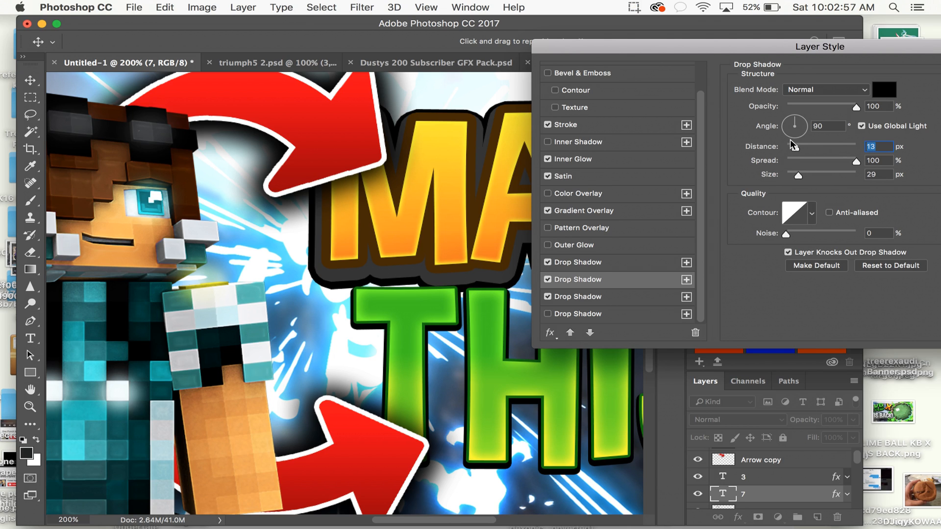
mouse_move(794, 148)
left_mouse_down()
mouse_move(785, 149)
mouse_move(796, 147)
left_mouse_up()
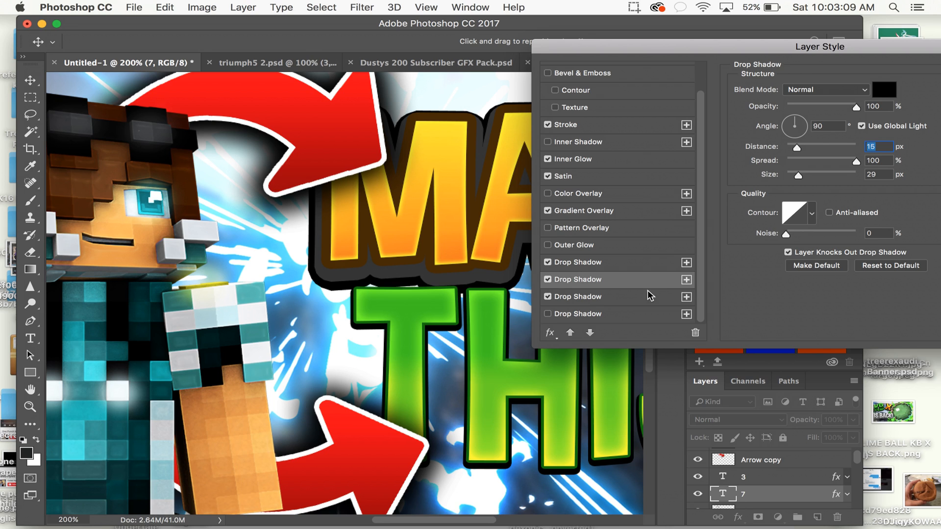
Color the third MAKE Drop Shadow white, set its size to 35 px and distance to 18 px, and apply the layer style
left_click(598, 297)
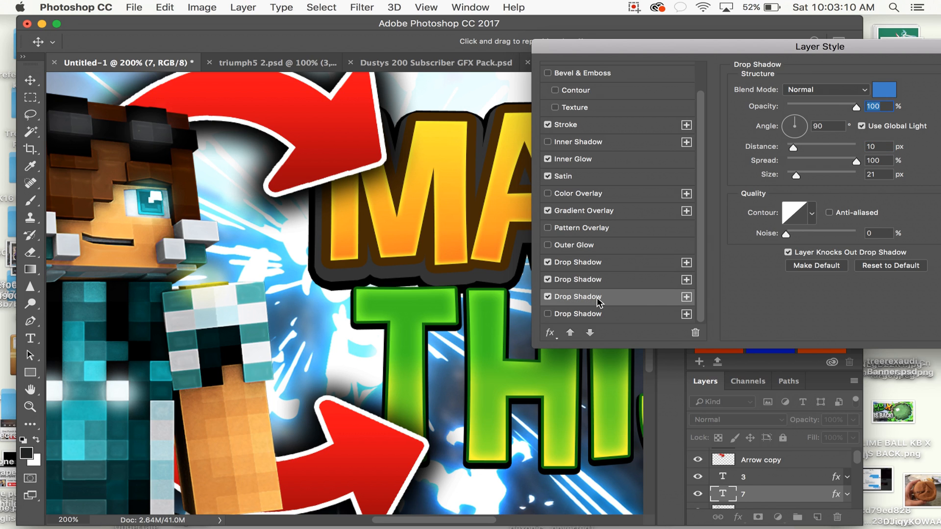
left_click(883, 88)
left_click(436, 114)
left_click(834, 157)
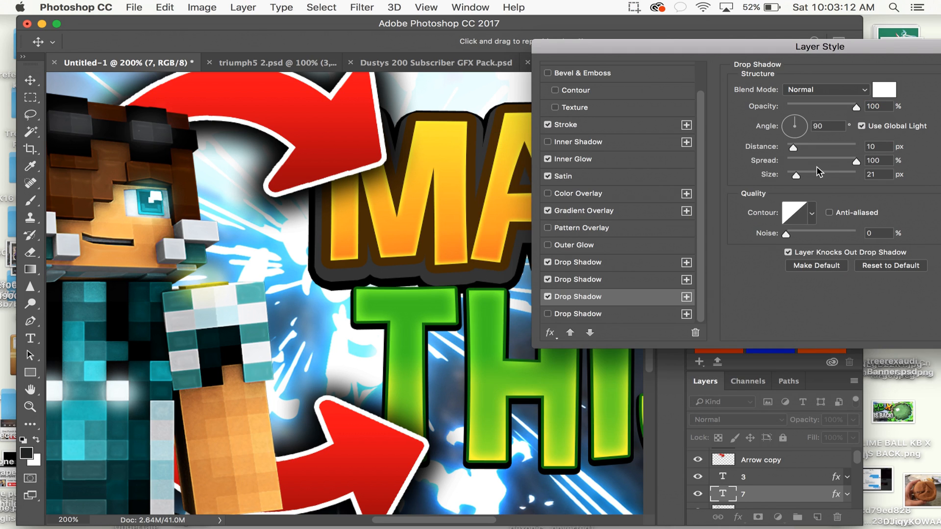
left_click(798, 175)
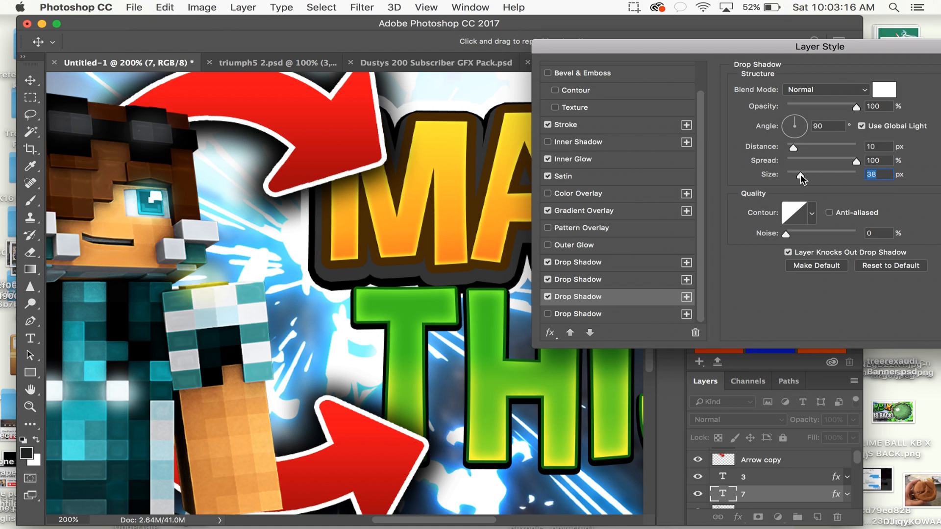
left_click(797, 148)
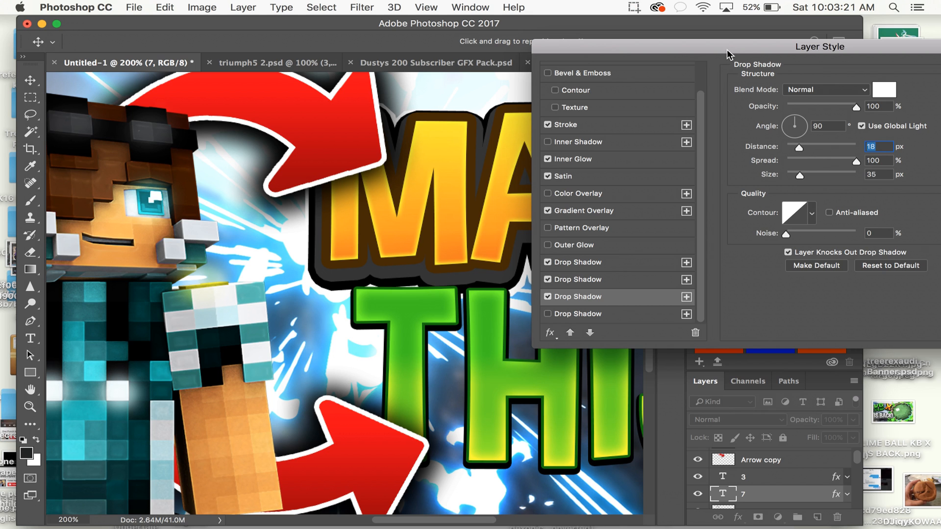
left_click_drag(768, 51, 416, 51)
left_click(700, 71)
Reopen the MAKE layer's blending options, set the white Drop Shadow's distance to 16 px and apply it
key("e")
scroll(490, 313, "up", 3)
scroll(490, 313, "right", 5)
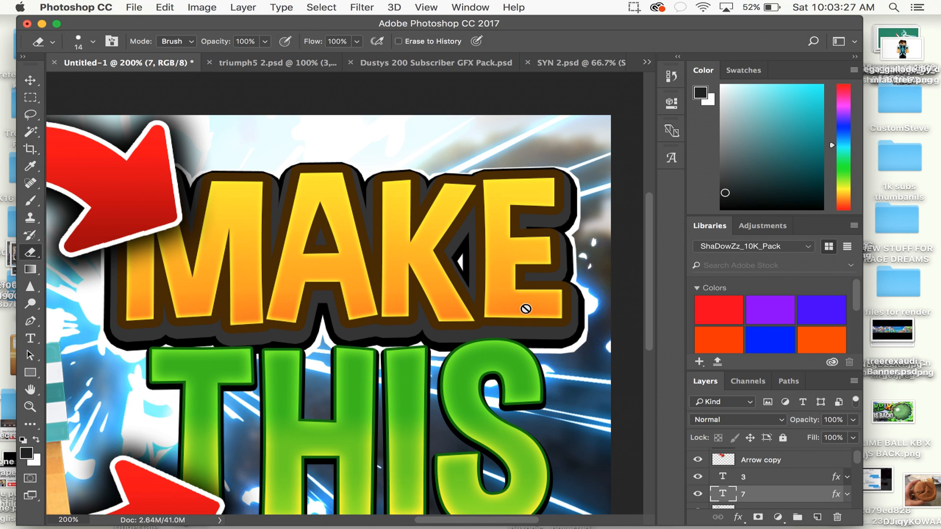
right_click(759, 494)
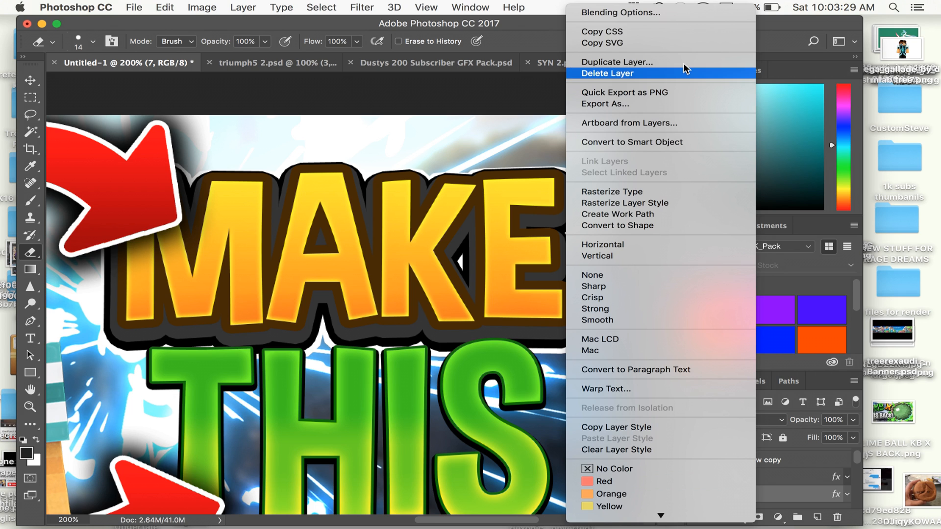
left_click(668, 16)
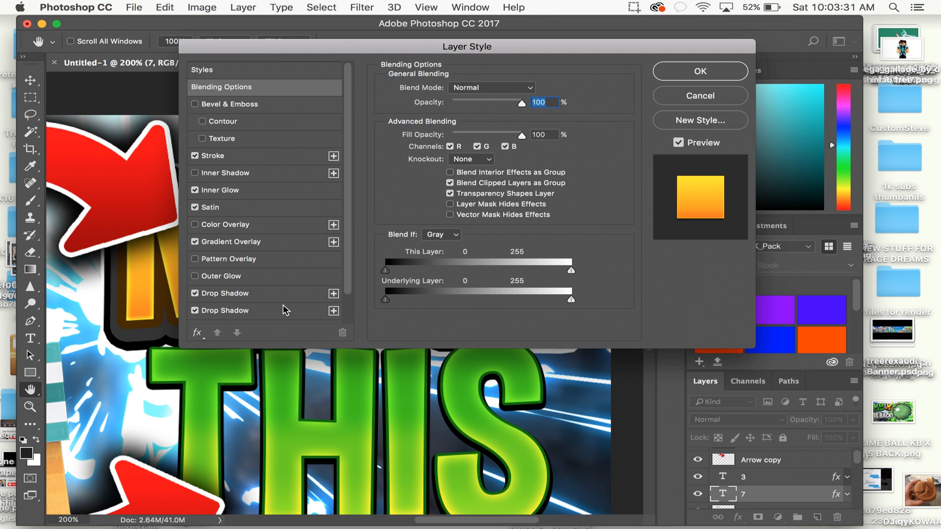
left_click(266, 295)
left_click_drag(368, 49, 522, 286)
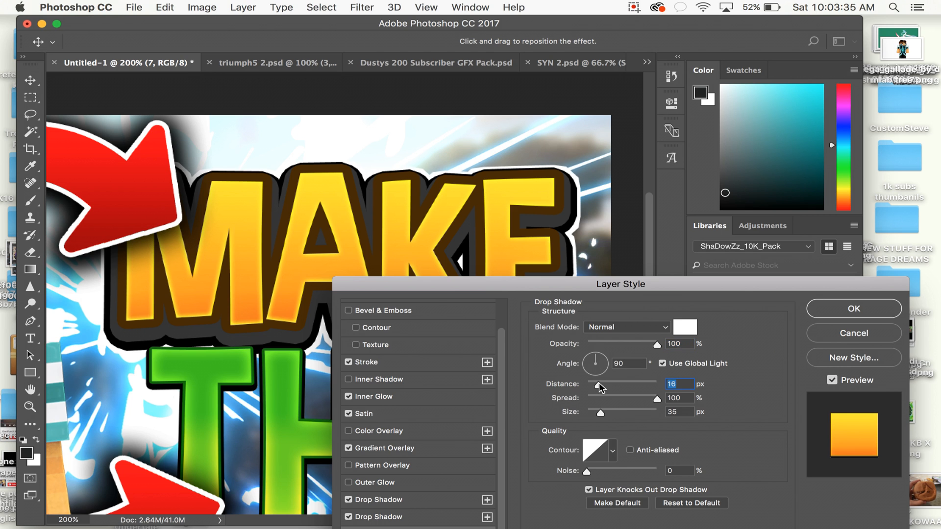
mouse_move(580, 287)
left_mouse_down()
mouse_move(578, 508)
mouse_move(552, 269)
left_mouse_up()
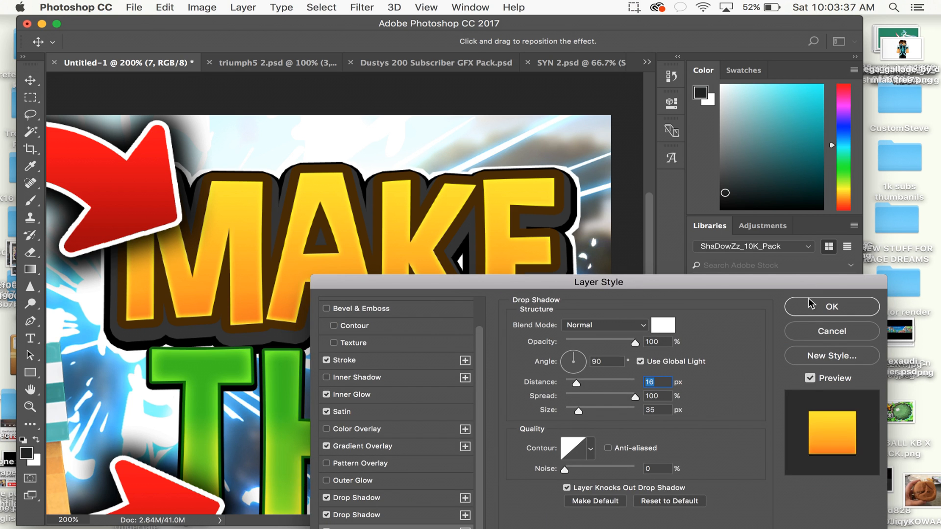
left_click(811, 306)
Examine the layered MAKE text outline in the whole thumbnail at reduced size and up close
key("e")
scroll(490, 307, "left", 5)
key("super+minus")
key("super+minus")
key("super+minus")
key("super+minus")
key("super+minus")
key("super+minus")
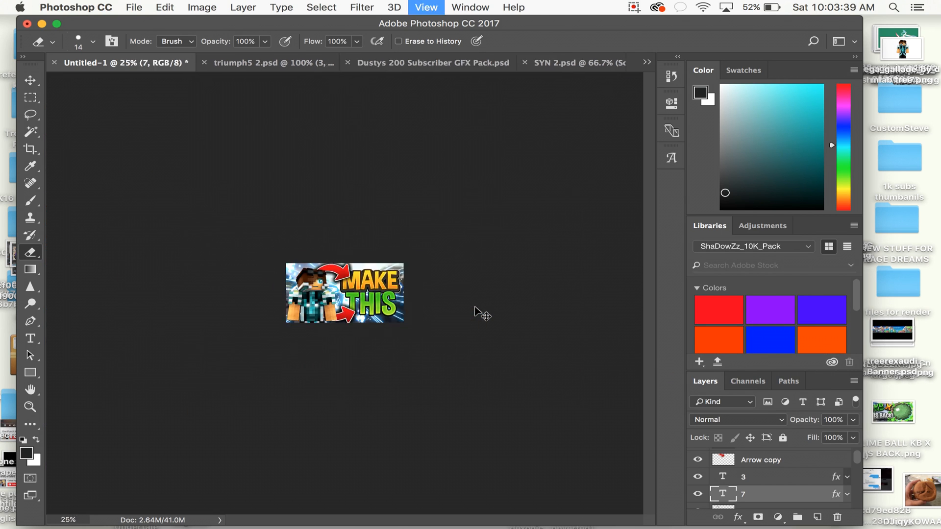
key("super+equal")
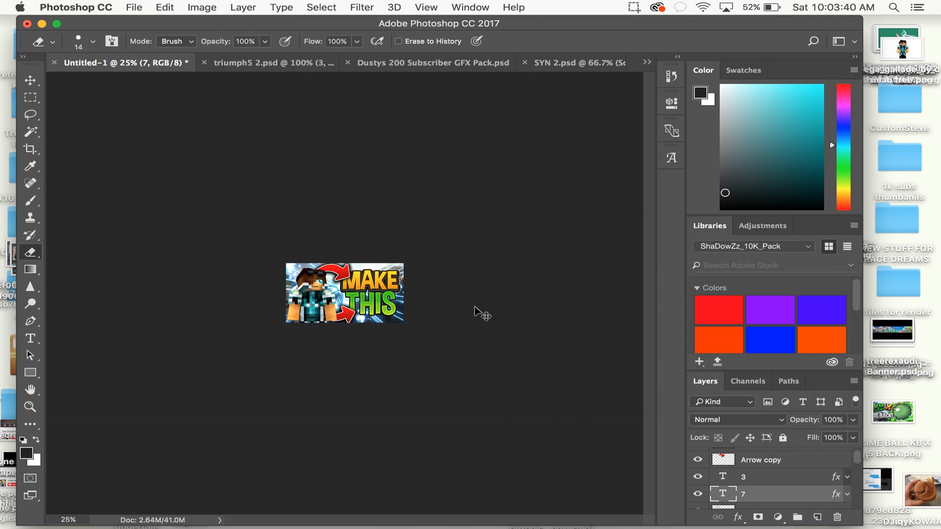
key("super+equal")
key("super+equal")
key("super+equal")
key("super+equal")
key("super+equal")
key("super+equal")
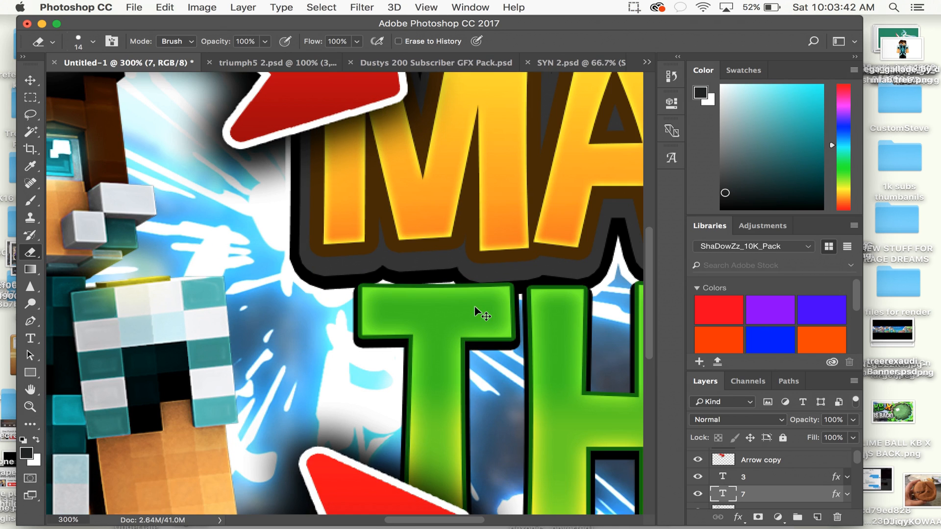
Move the MAKE text slightly upward, away from the THIS text, with the Move tool
key("super+minus")
key("super+minus")
key("super+minus")
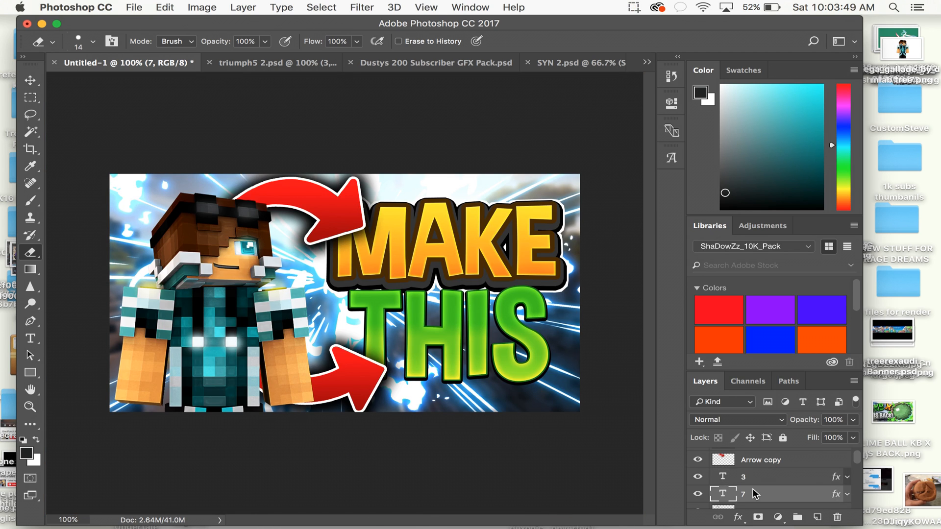
left_click(34, 82)
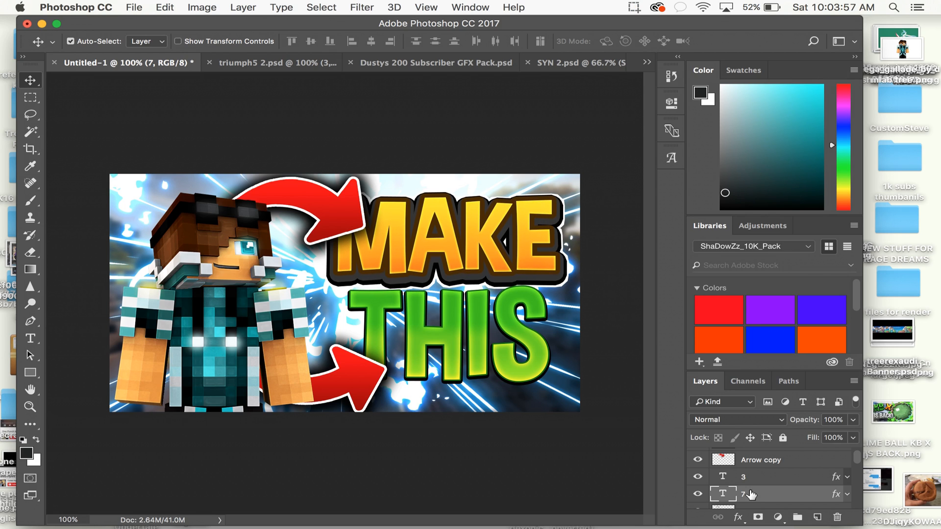
Open the blending options of the THIS text layer and set its green Stroke size to 10 px
left_click(756, 480)
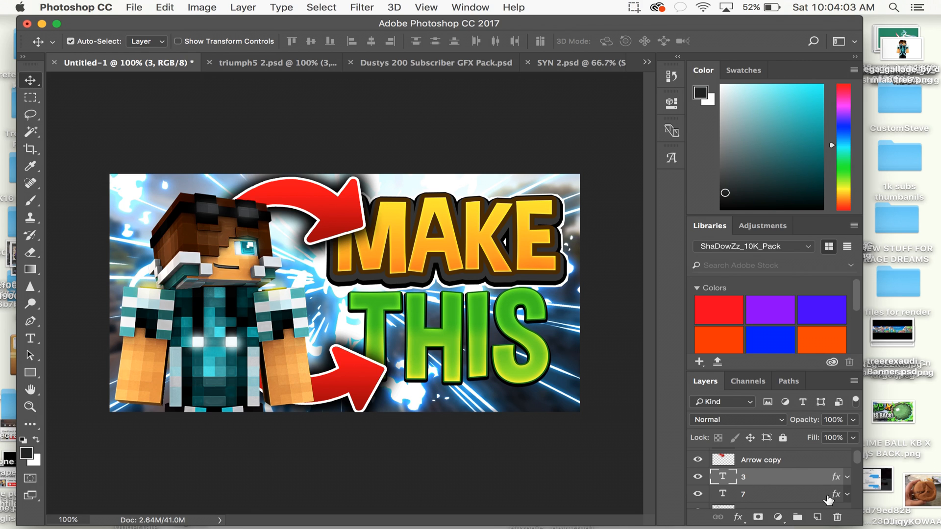
right_click(770, 478)
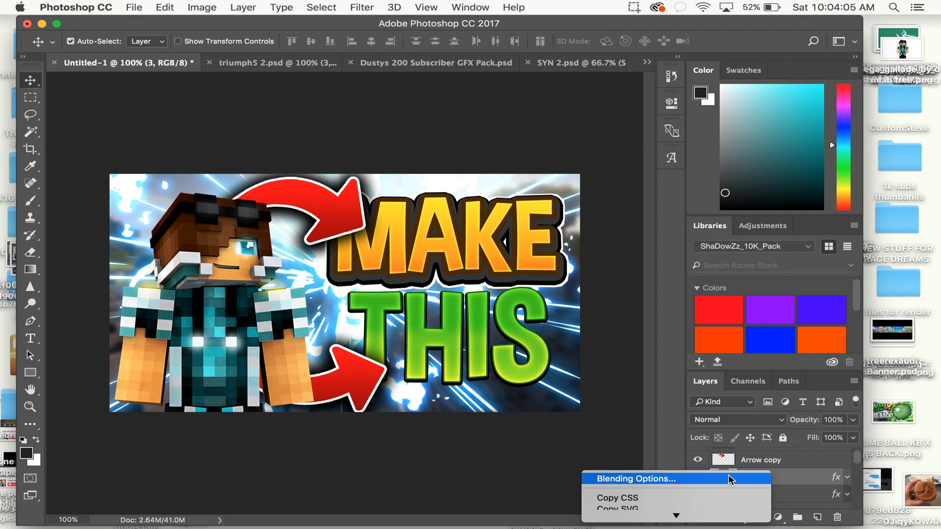
left_click(730, 480)
left_click_drag(470, 104, 850, 105)
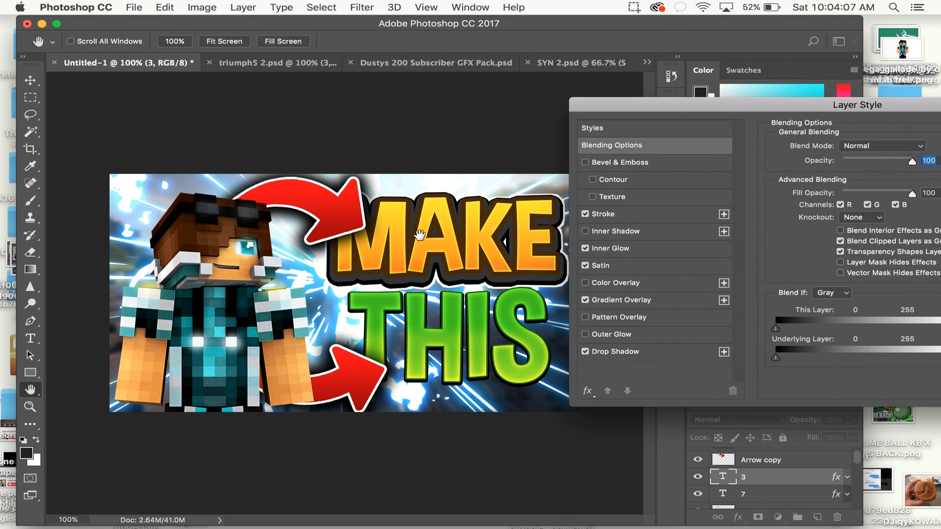
key("super+equal")
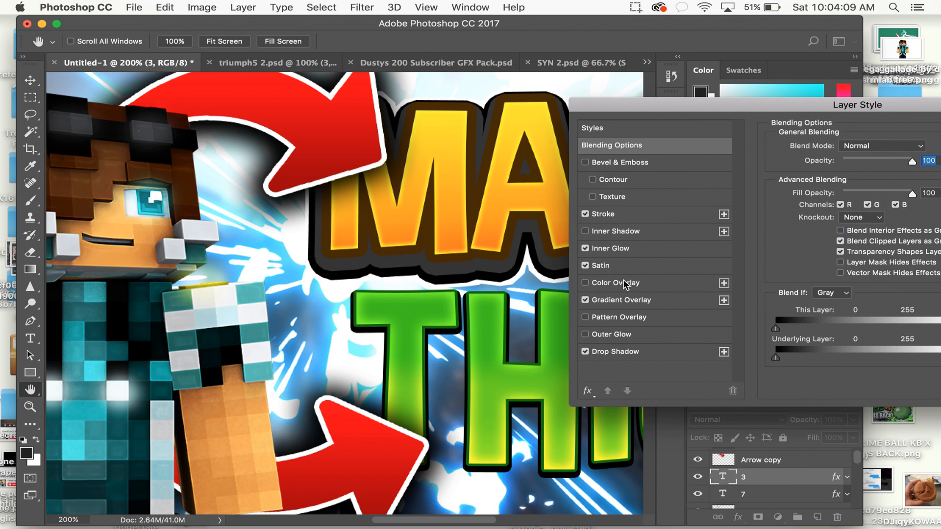
left_click(610, 215)
left_click_drag(826, 146, 829, 146)
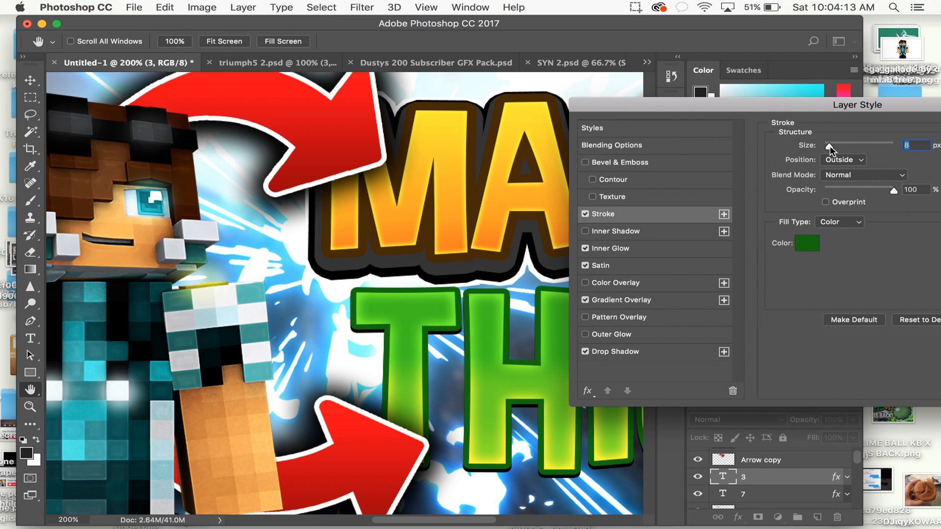
left_click_drag(828, 146, 830, 146)
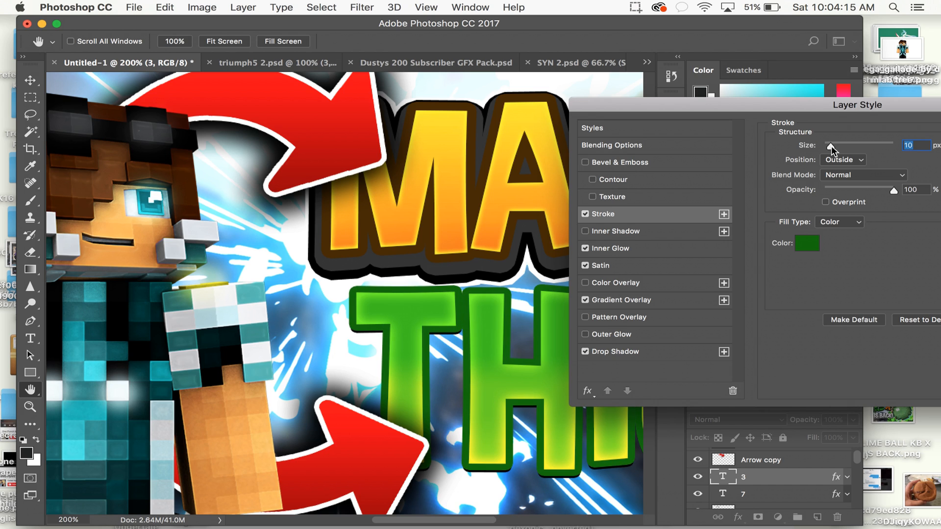
Set the THIS text's Drop Shadow size to 18 px and color it dark grey (343434), sampled from the MAKE text's grey shadow
left_click(653, 348)
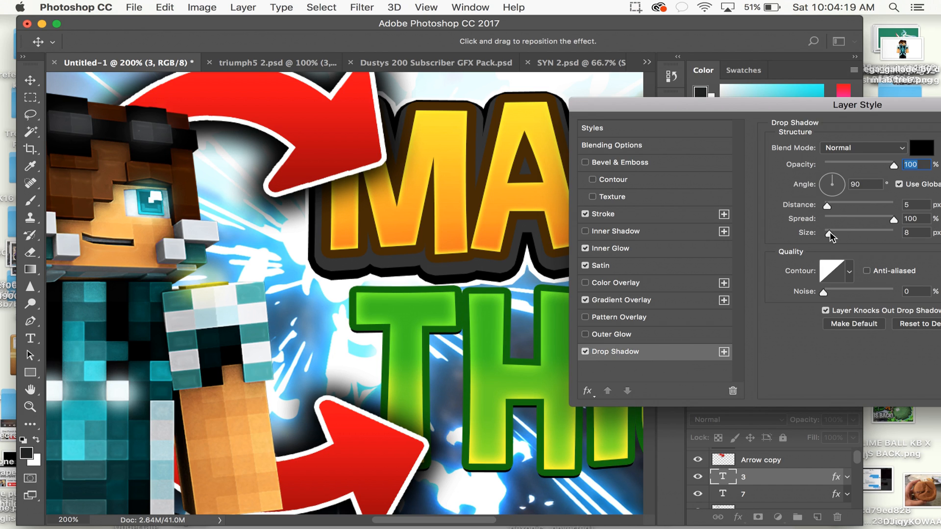
left_click_drag(830, 232, 833, 232)
left_click(921, 148)
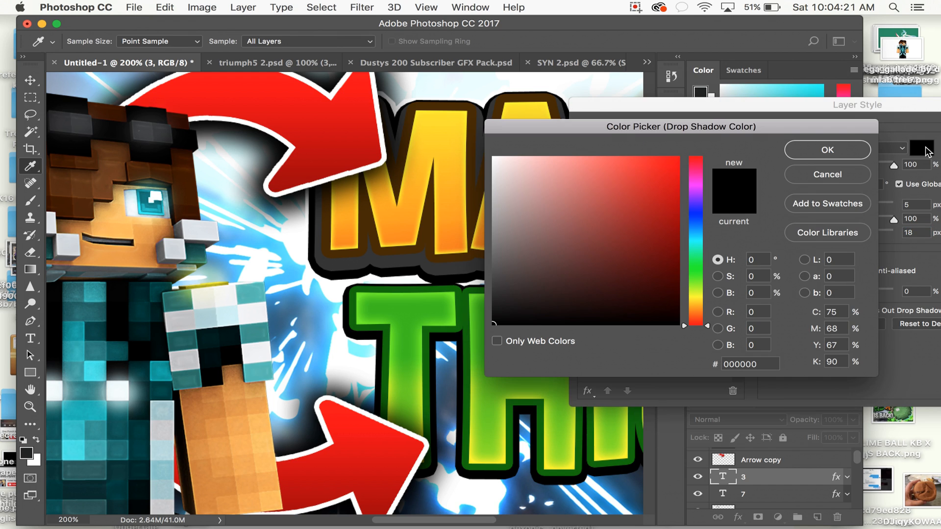
left_click_drag(522, 290, 441, 293)
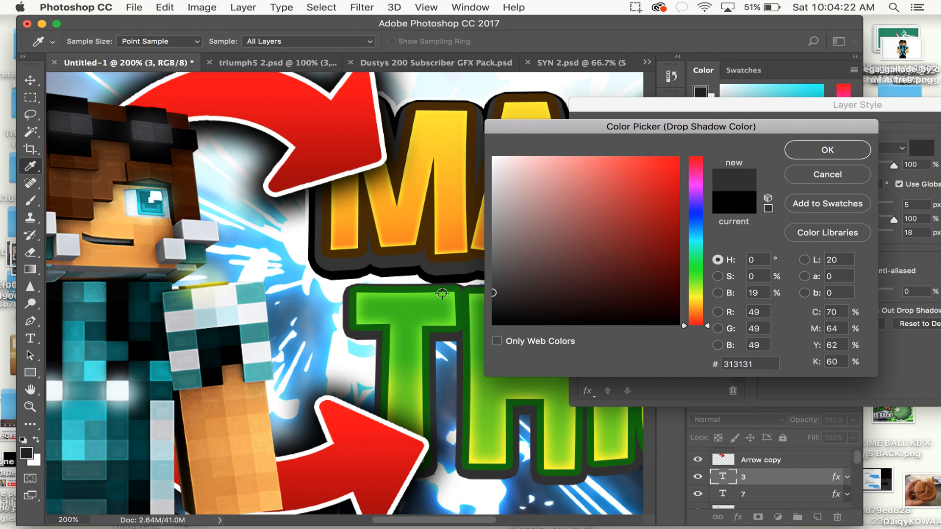
key("alt")
left_click(340, 265)
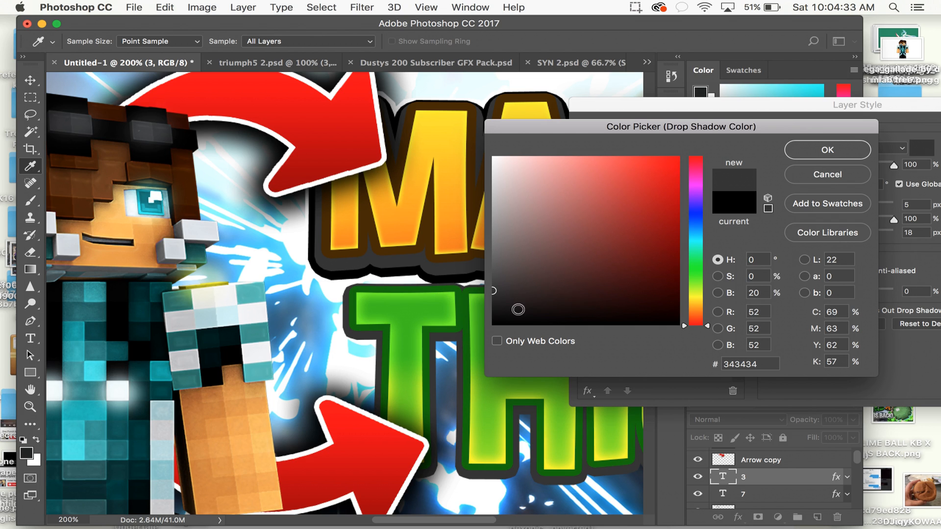
key("alt")
left_click(825, 152)
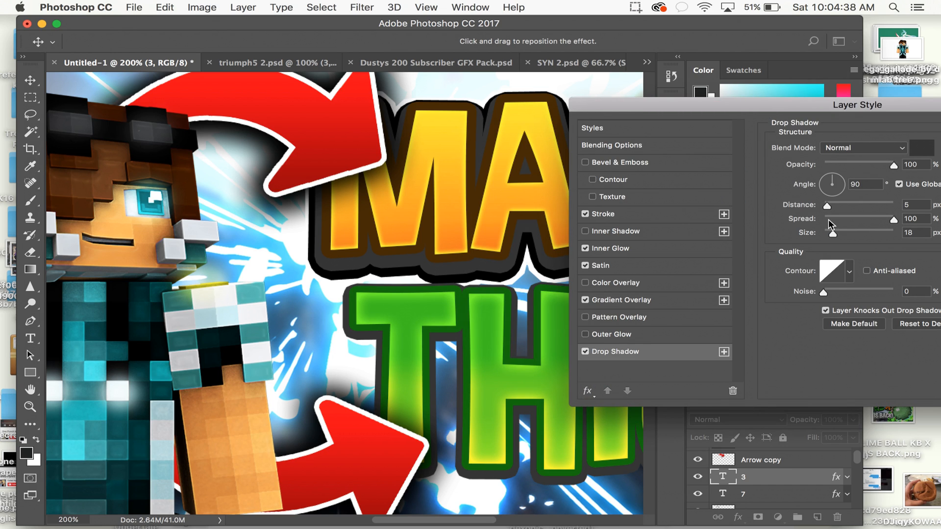
Set the THIS text's grey Drop Shadow to a size of 21 px and a distance of 10 px, and add a second Drop Shadow
left_click_drag(833, 235, 831, 210)
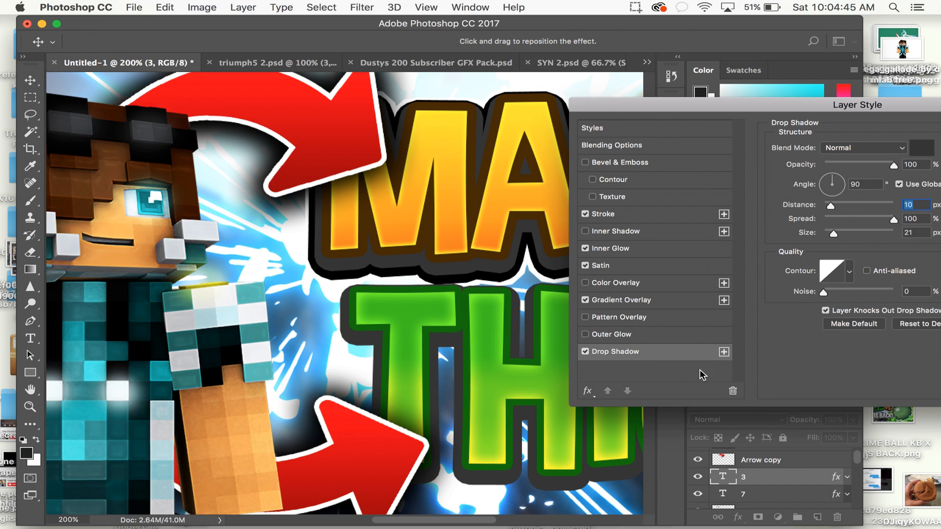
left_click(724, 351)
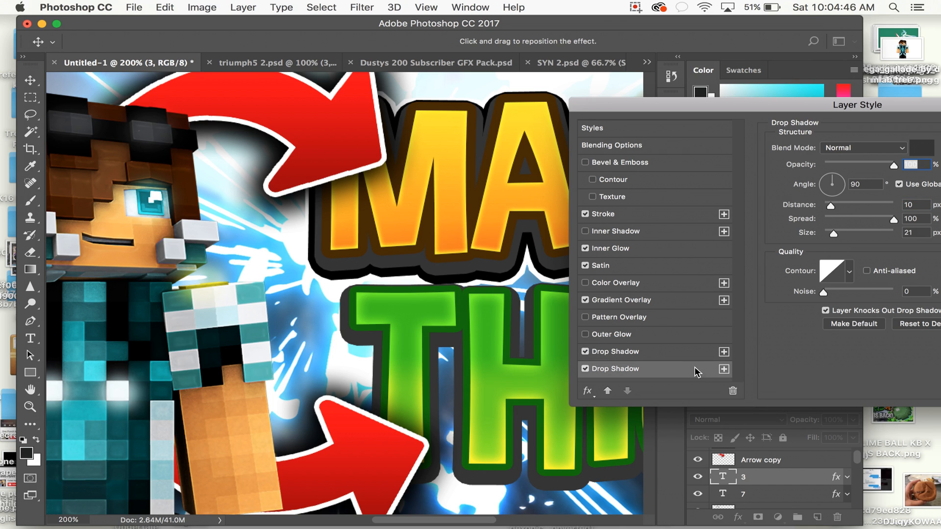
Color the THIS text's second Drop Shadow black (000000) and set its size to 29 px and its distance to 16 px
left_click(919, 151)
left_click_drag(557, 267, 818, 457)
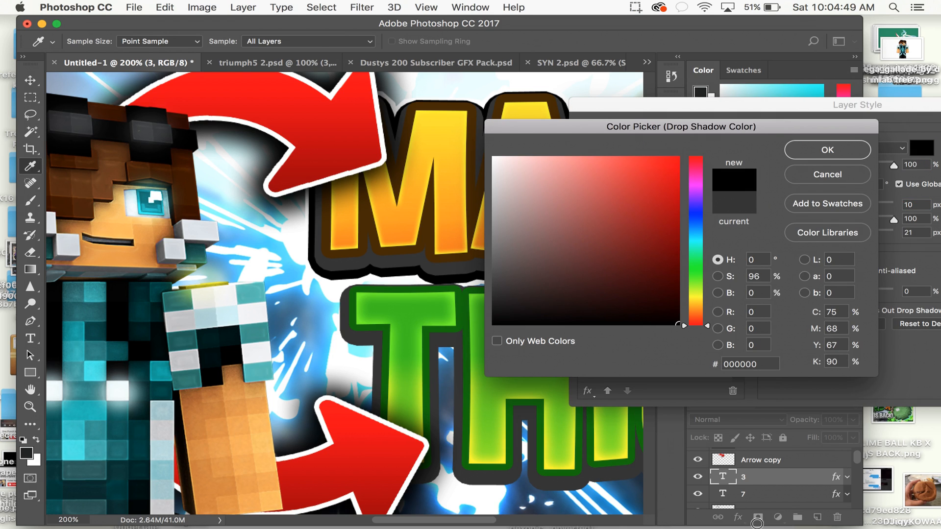
left_click(821, 152)
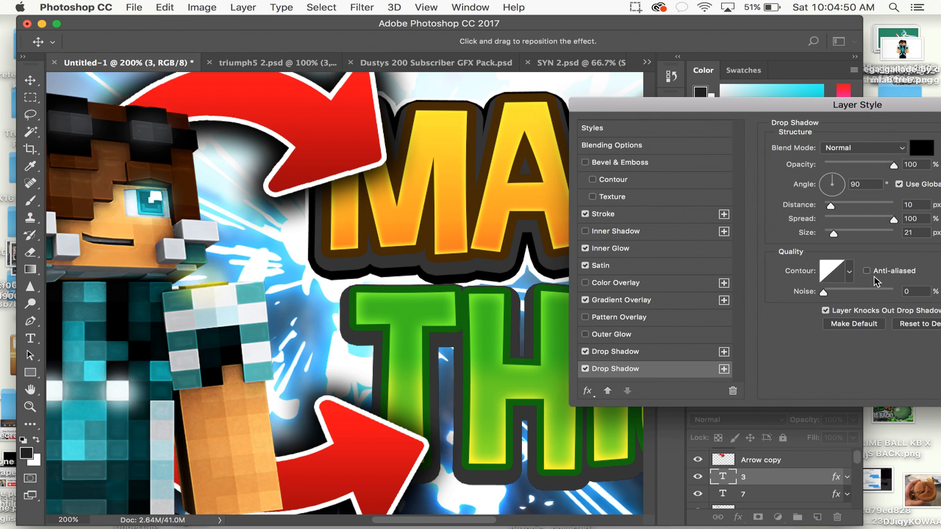
left_click_drag(832, 233, 835, 206)
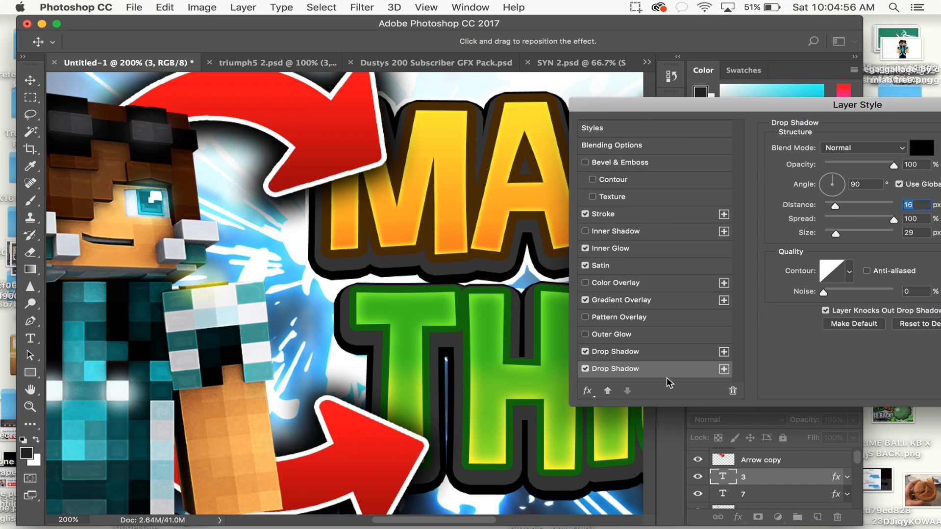
Add a third Drop Shadow to the THIS text in white (ffffff) with a size of 35 px, and apply the layer style
left_click(723, 368)
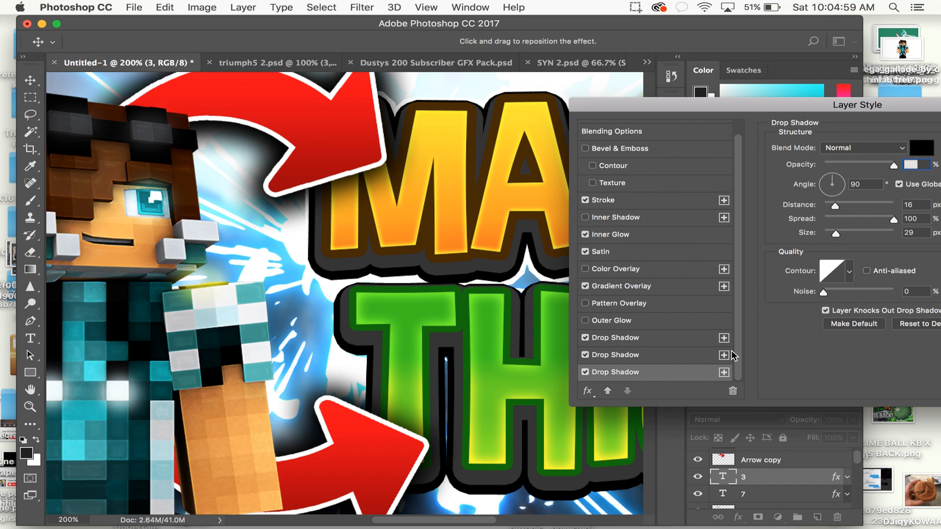
left_click(921, 147)
left_click(397, 74)
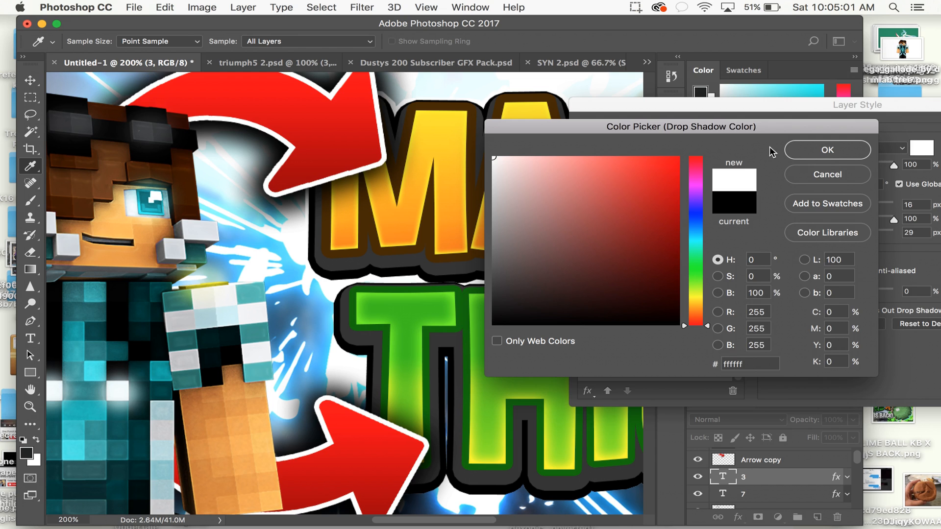
left_click(827, 150)
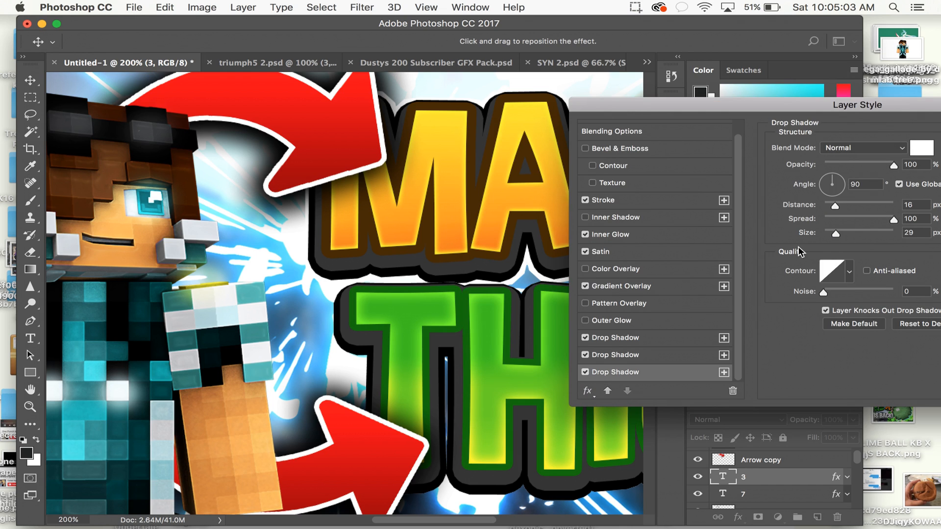
left_click_drag(836, 235, 839, 236)
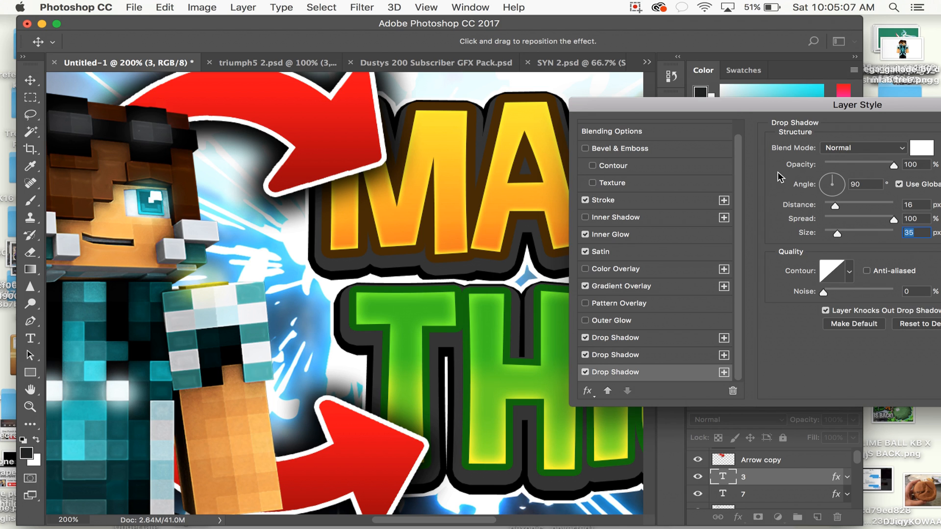
left_click_drag(730, 106, 798, 334)
scroll(327, 327, "right", 10)
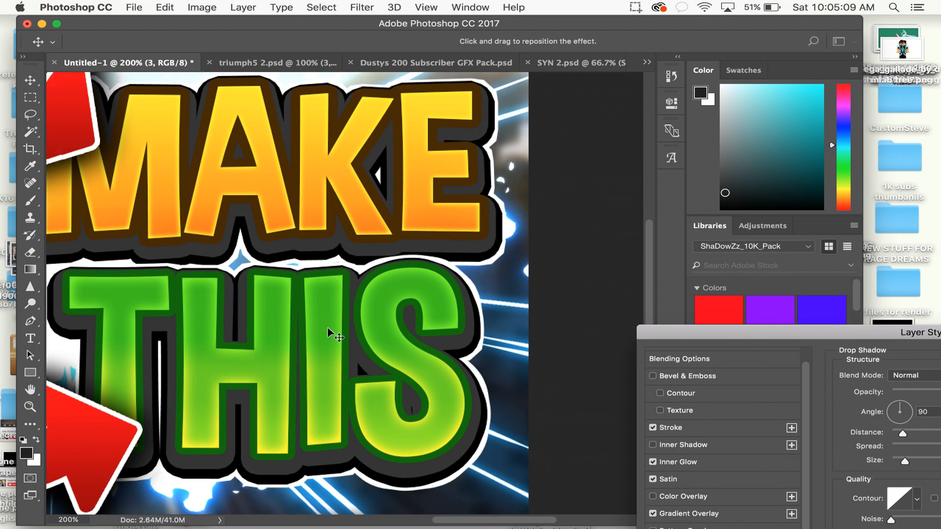
scroll(385, 363, "left", 4)
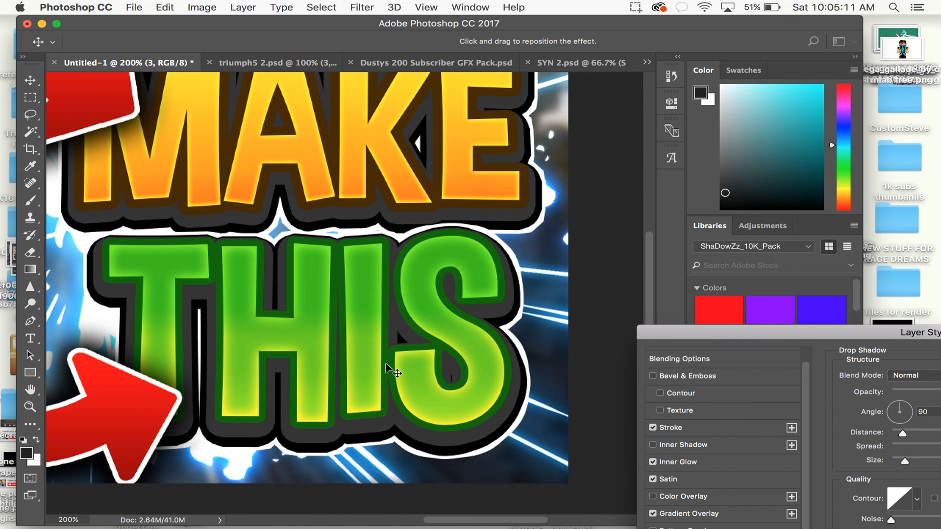
left_click_drag(707, 338, 215, 213)
left_click(661, 231)
key("super+1")
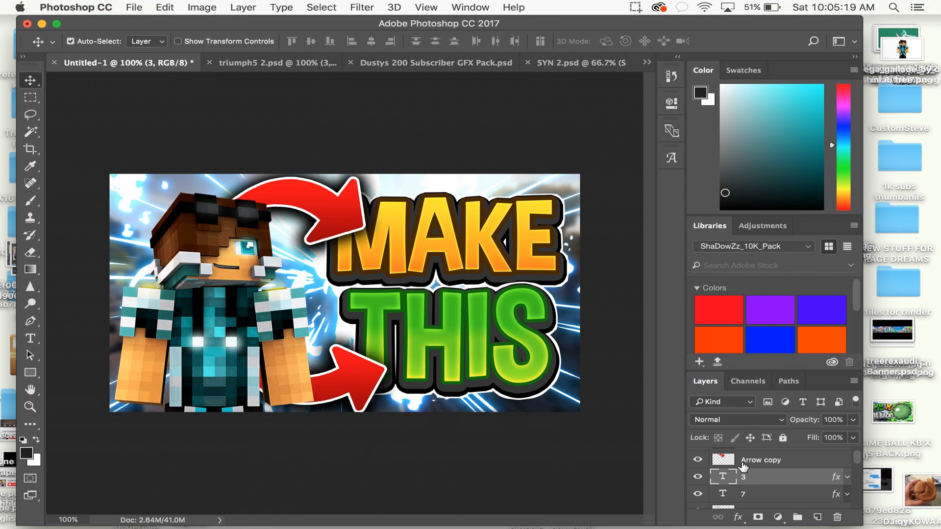
Create a new empty layer above the Arrow copy 3 layer, at the top of the layer stack
left_click(754, 460)
key("super+j")
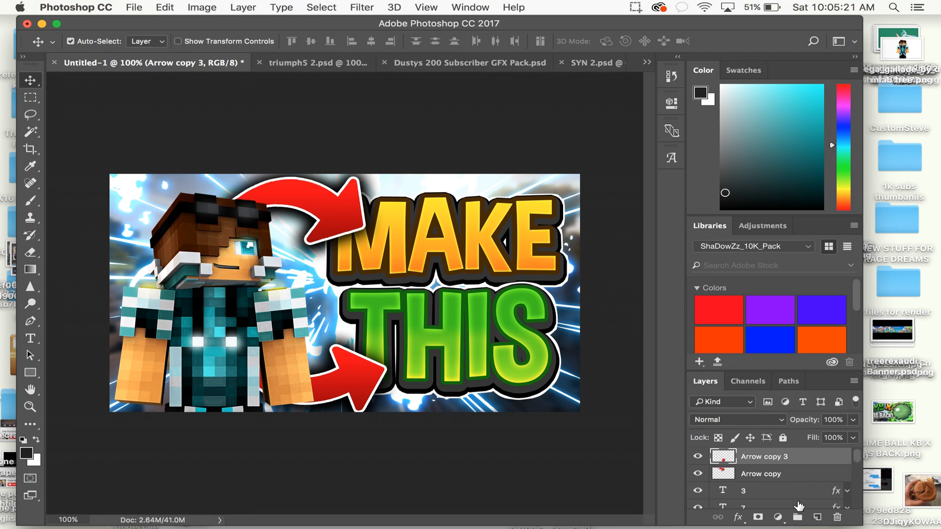
scroll(757, 464, "down", 3)
scroll(757, 464, "up", 3)
left_click(817, 517)
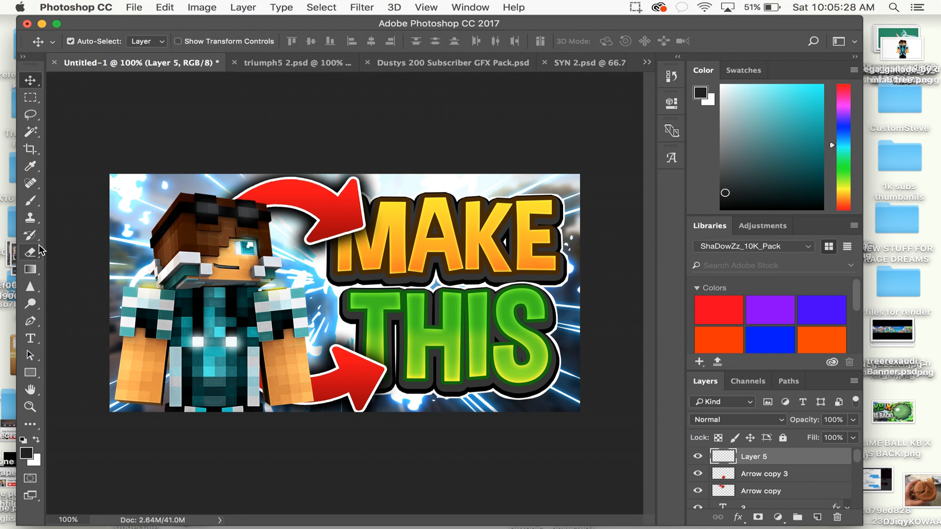
Set up the Brush tool with a size of 5000 px and 100% hardness
left_click(30, 202)
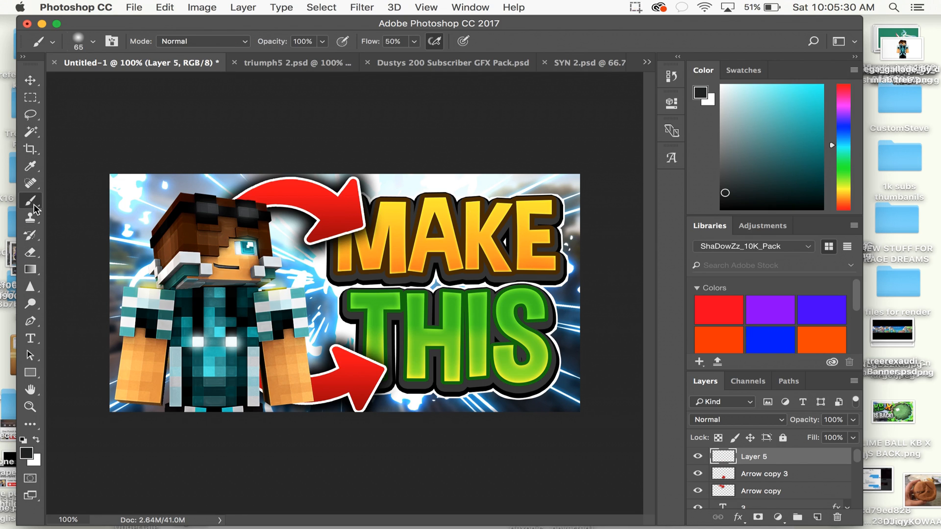
left_click(92, 43)
left_click_drag(99, 113, 196, 113)
left_click_drag(129, 82, 196, 82)
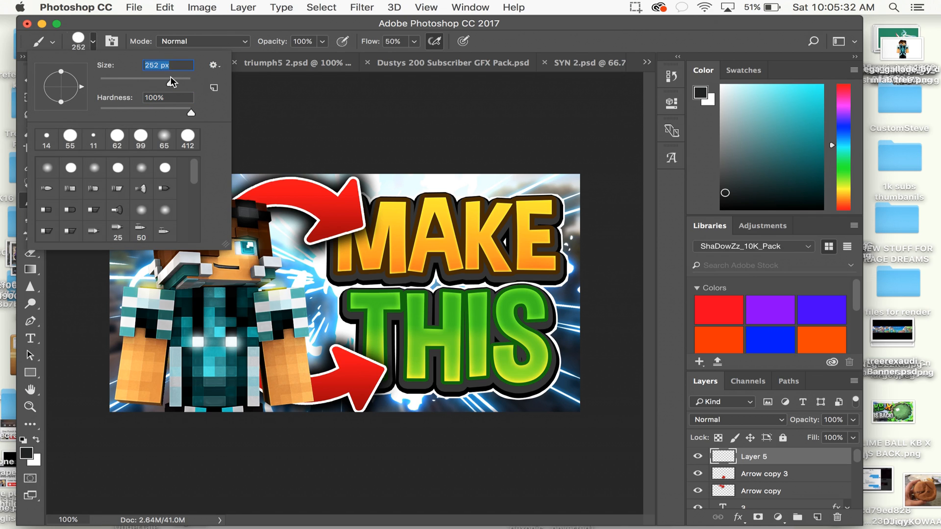
left_click(259, 41)
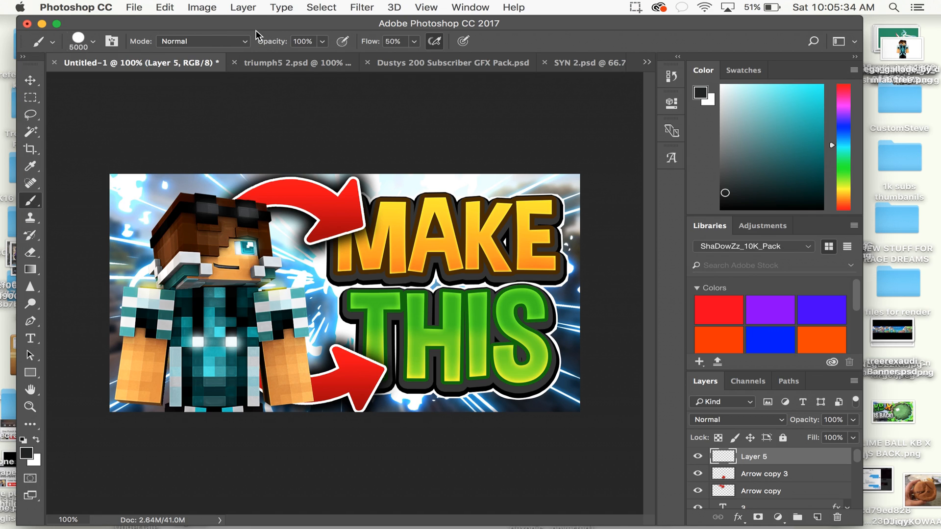
Choose white as the foreground color and paint the whole canvas solid white on Layer 5
mouse_move(794, 166)
left_mouse_down()
mouse_move(716, 84)
mouse_move(580, 73)
left_mouse_up()
left_click(309, 252)
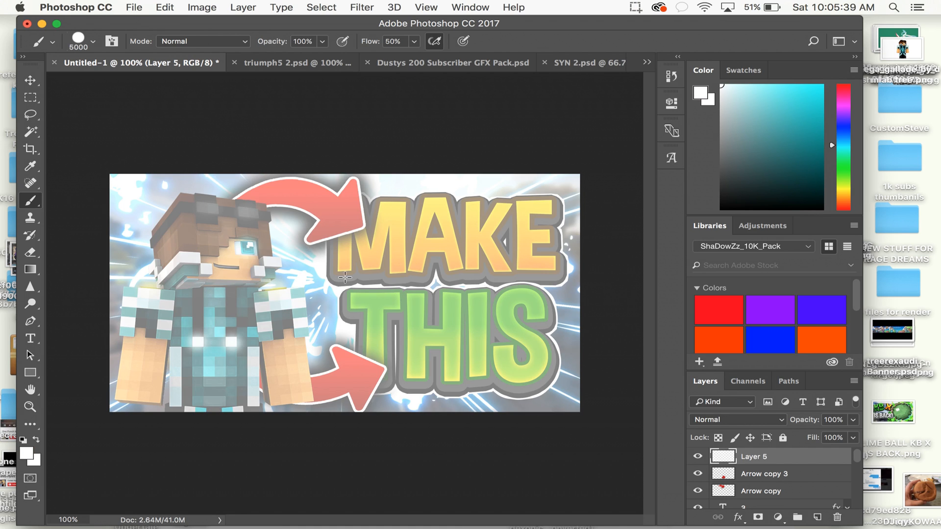
left_click(345, 277)
left_click(345, 277)
left_click(345, 277)
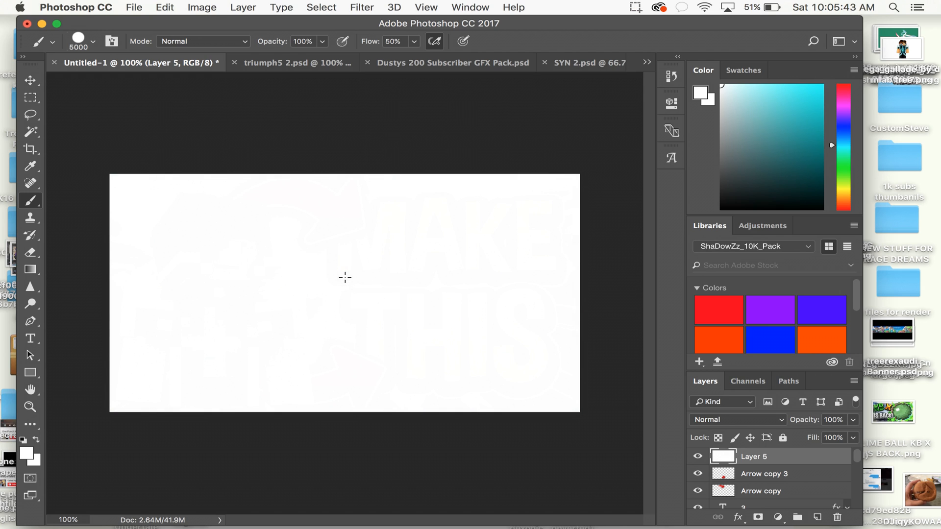
left_click(368, 291)
Enlarge the white Layer 5 to about 107% with Free Transform so it extends beyond the canvas edges
left_click(31, 80)
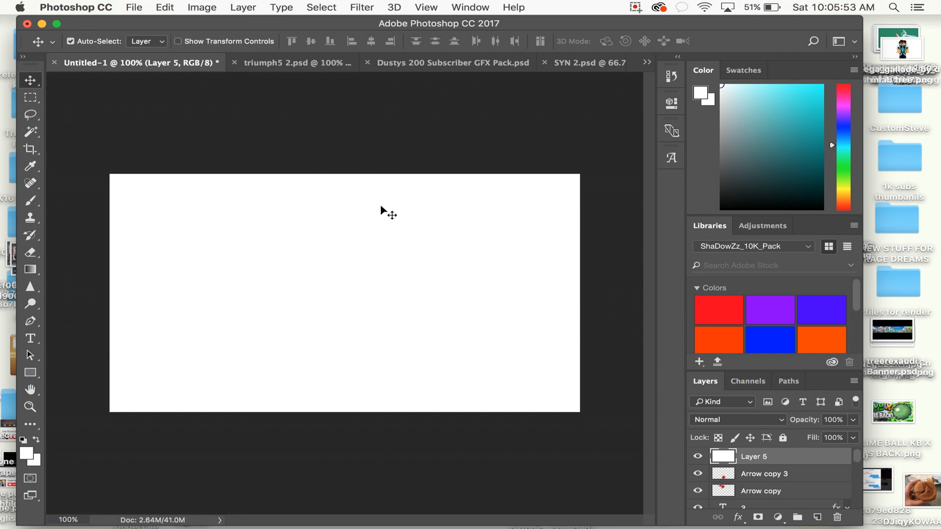
key("super+t")
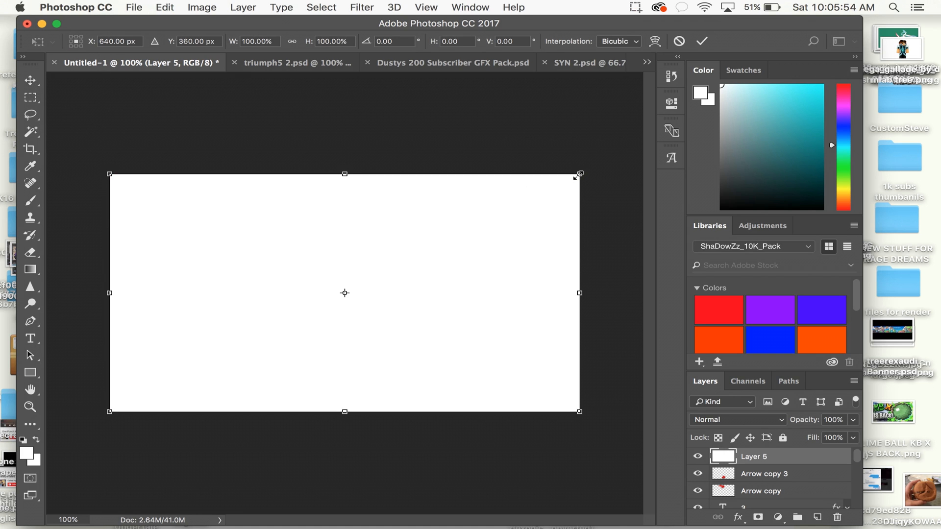
left_click_drag(580, 174, 600, 163)
left_click_drag(111, 409, 96, 418)
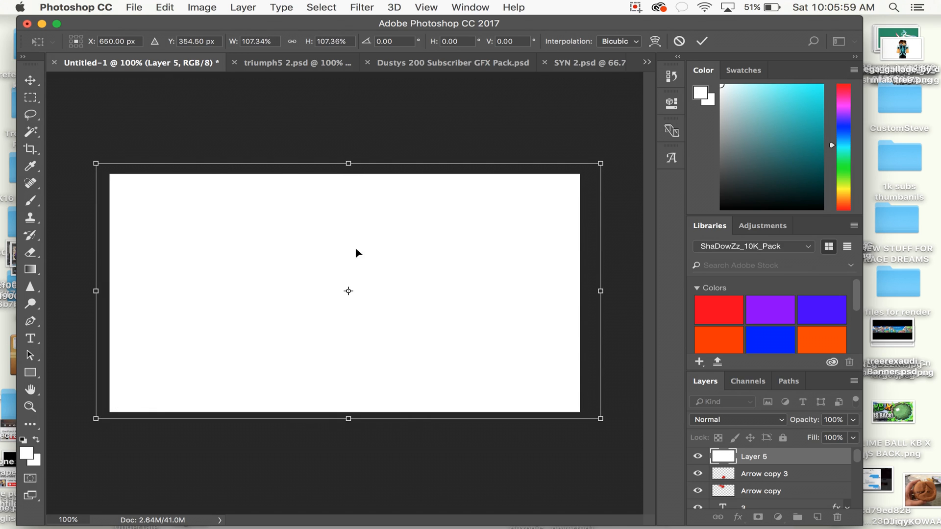
left_click(700, 41)
Make a rectangular marquee selection slightly inside the canvas edges, leaving an even border around it
key("m")
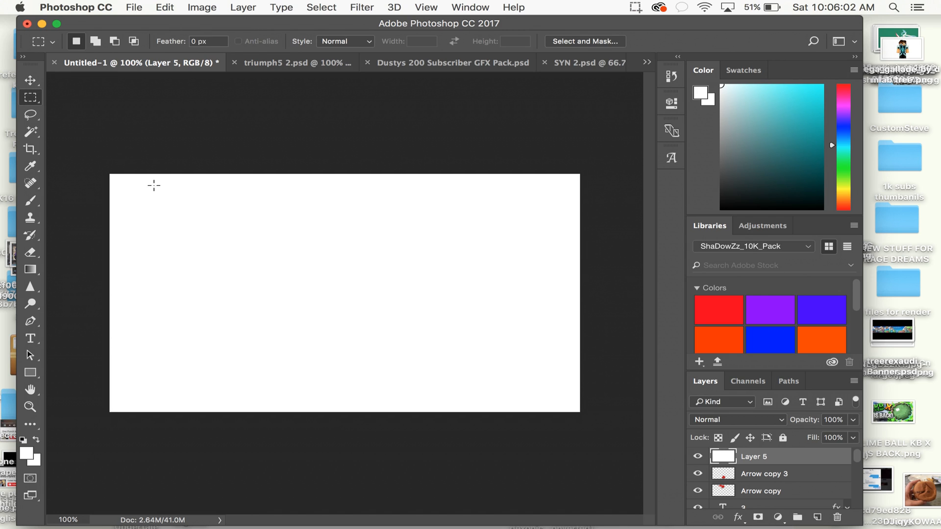
left_click(30, 81)
left_click(30, 99)
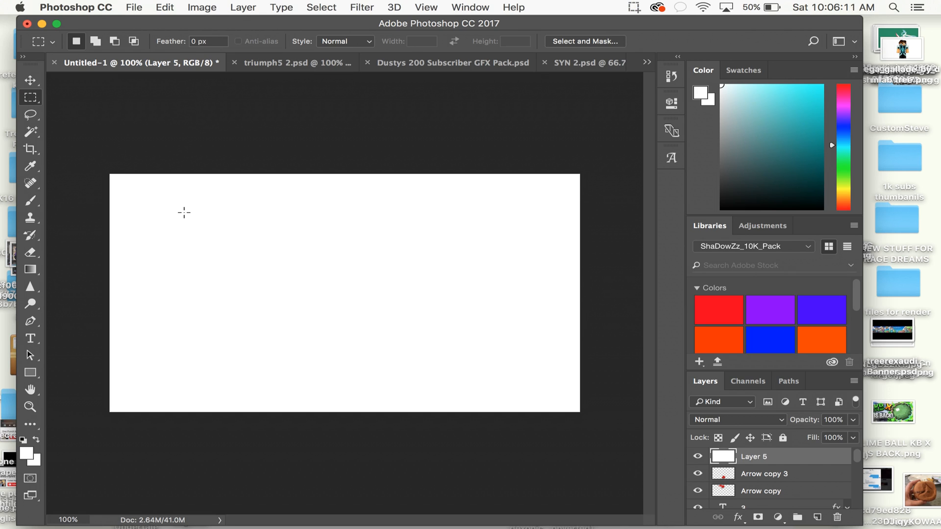
left_click(320, 7)
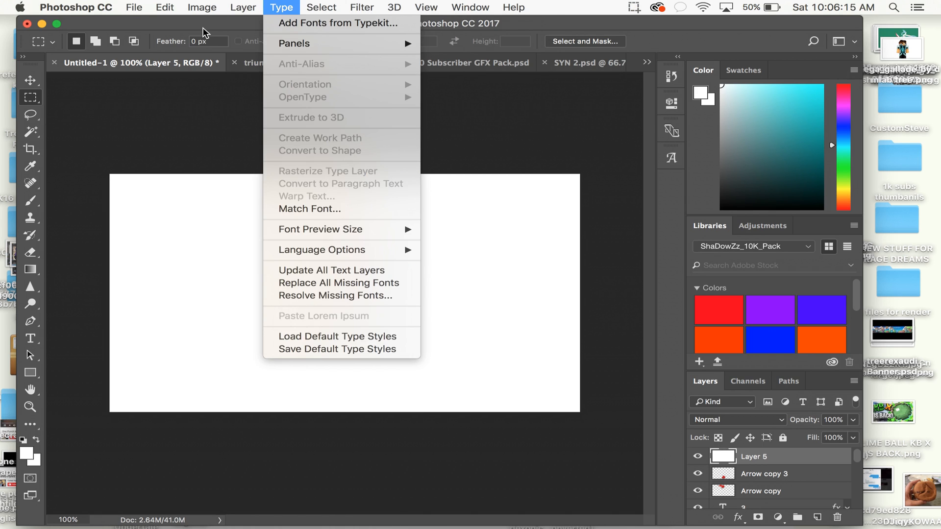
left_click(198, 22)
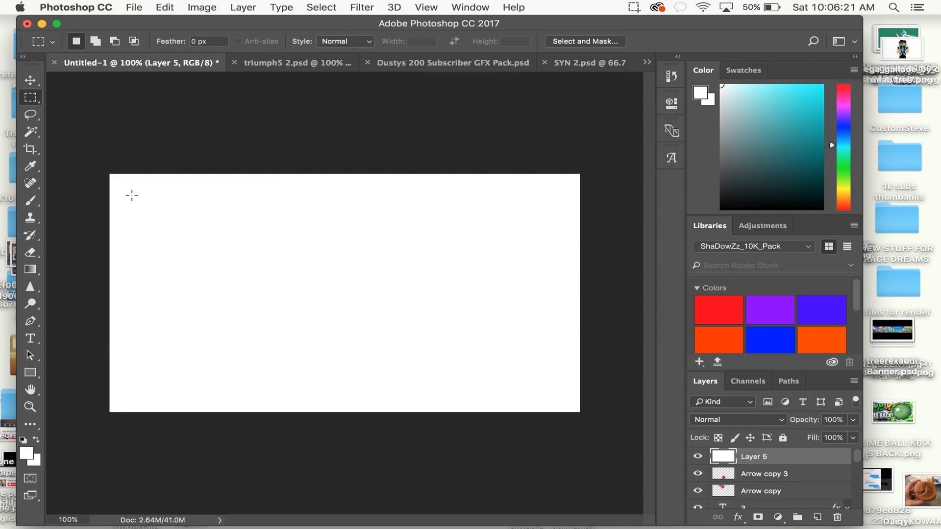
left_click_drag(127, 191, 561, 395)
Erase the white inside the selection with a 5000 px Eraser to leave a white frame, and deselect
left_click(30, 251)
left_click(81, 40)
left_click_drag(172, 80, 215, 73)
left_click(245, 21)
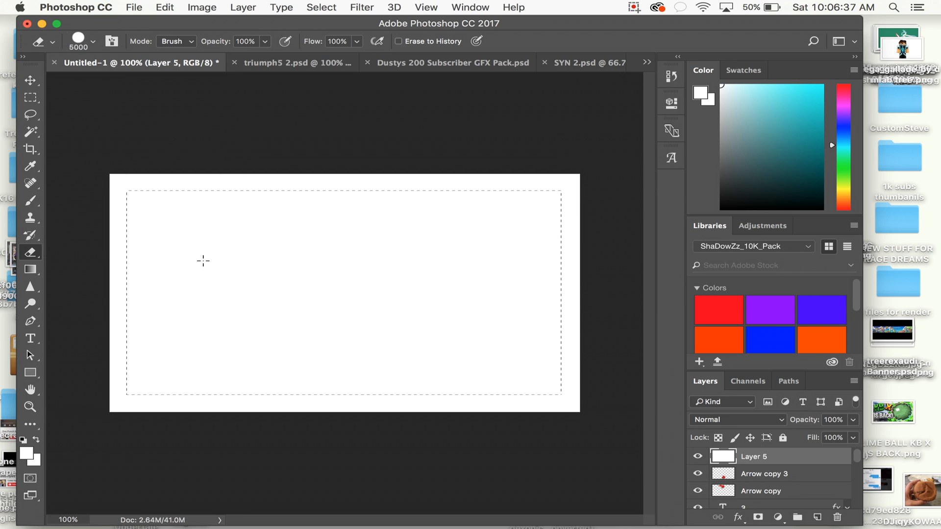
left_click(260, 231)
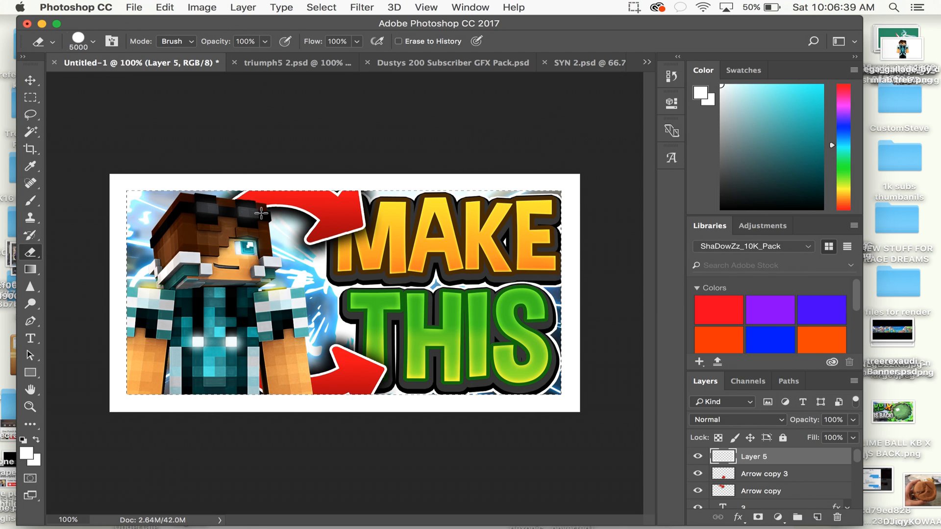
left_click(321, 7)
left_click(331, 35)
Set the white frame layer's blend mode to Overlay and rotate the frame by -1.02 degrees
left_click(704, 418)
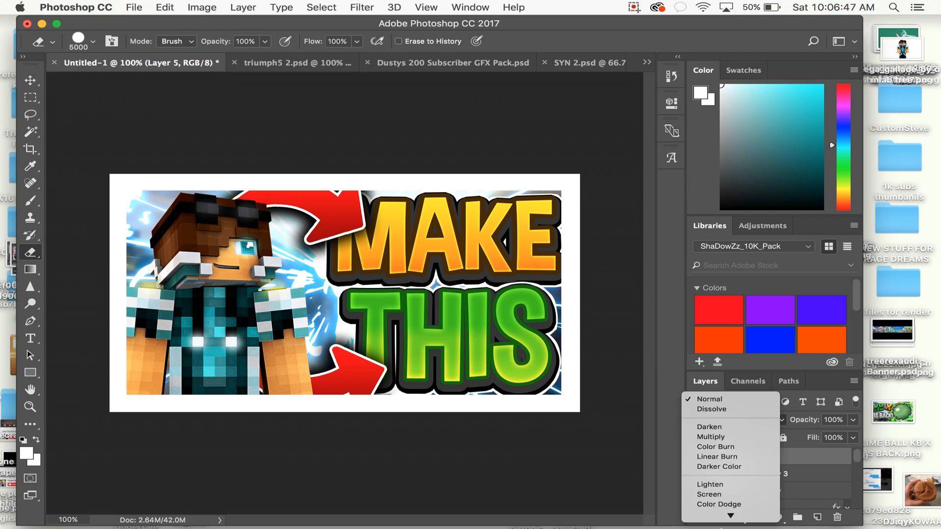
left_click(711, 424)
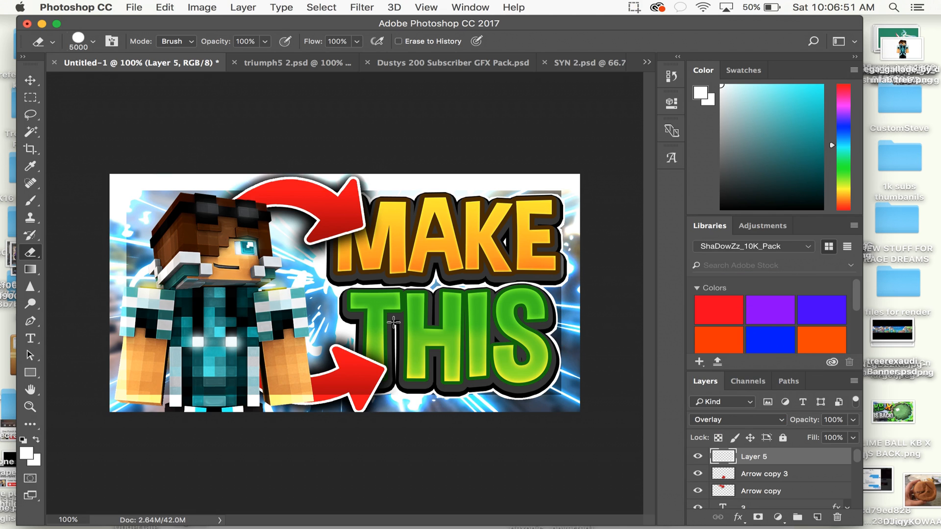
key("super+t")
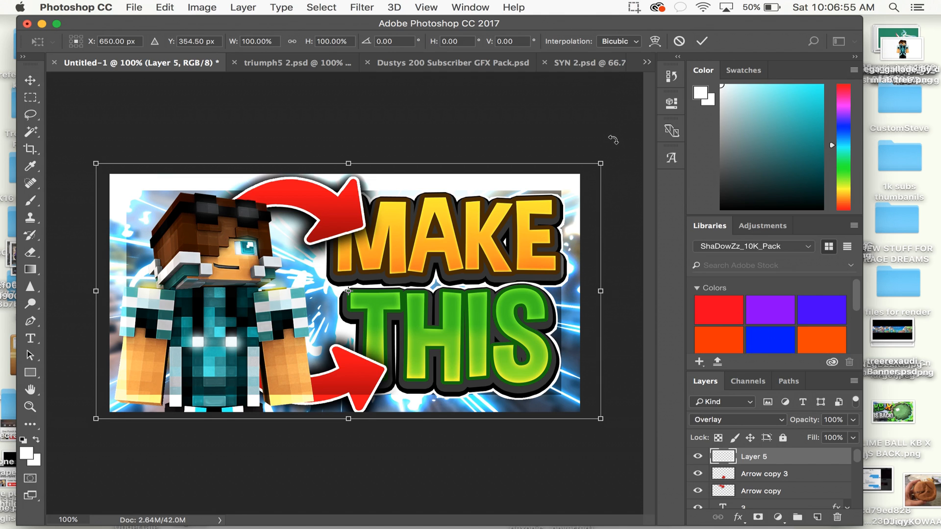
mouse_move(615, 143)
left_mouse_down()
mouse_move(622, 152)
mouse_move(605, 138)
left_mouse_up()
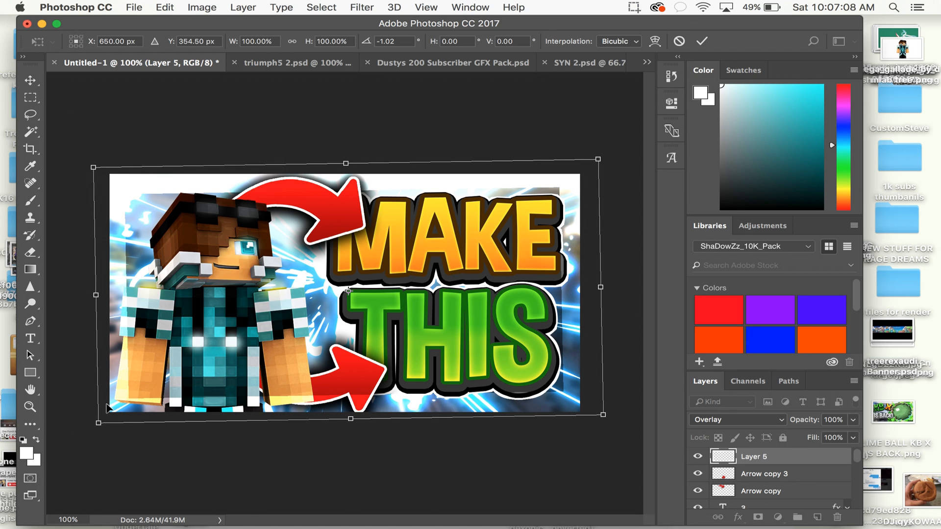
left_click(702, 41)
key("e")
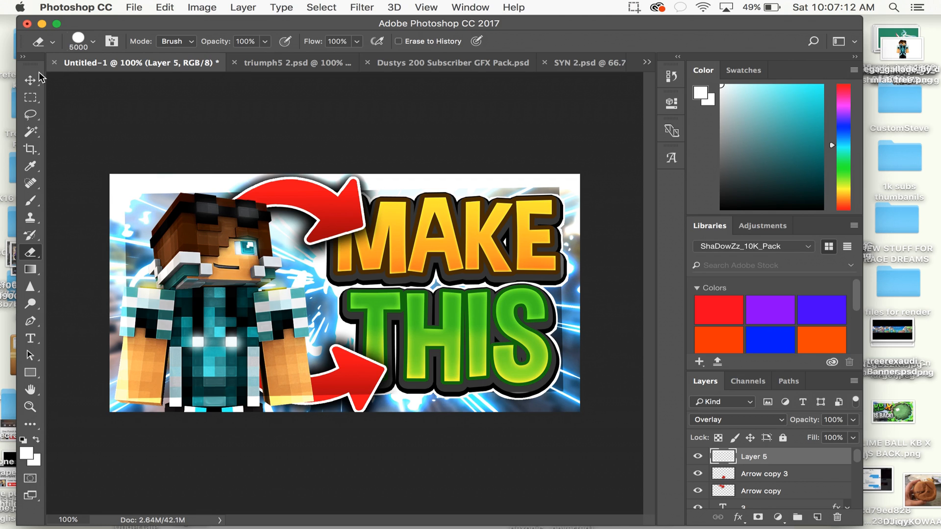
left_click(30, 80)
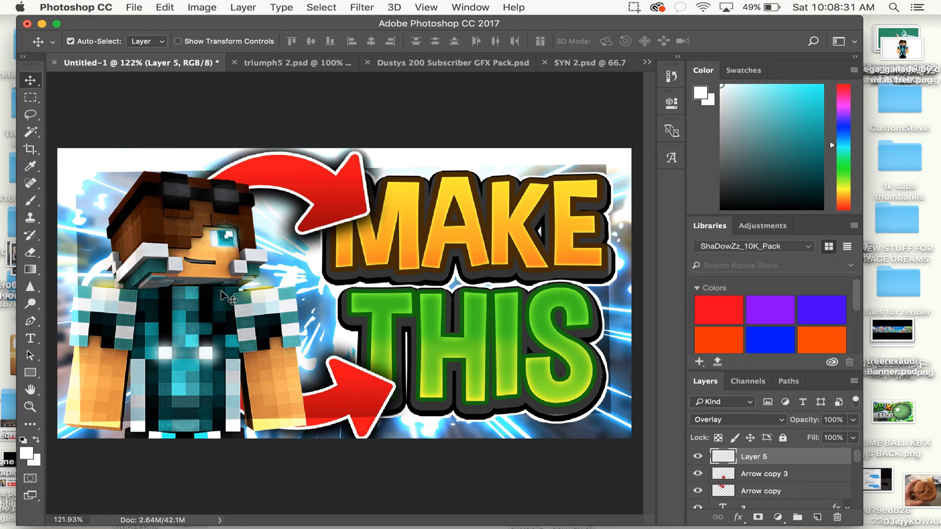
Quick-export the finished thumbnail as a PNG named TREE MLAB to the Desktop
left_click(133, 6)
mouse_move(156, 191)
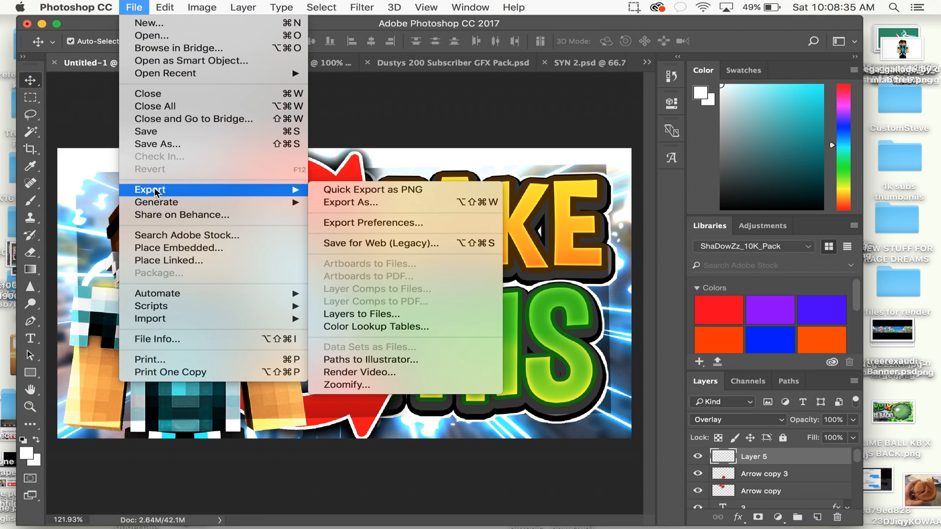
left_click(334, 192)
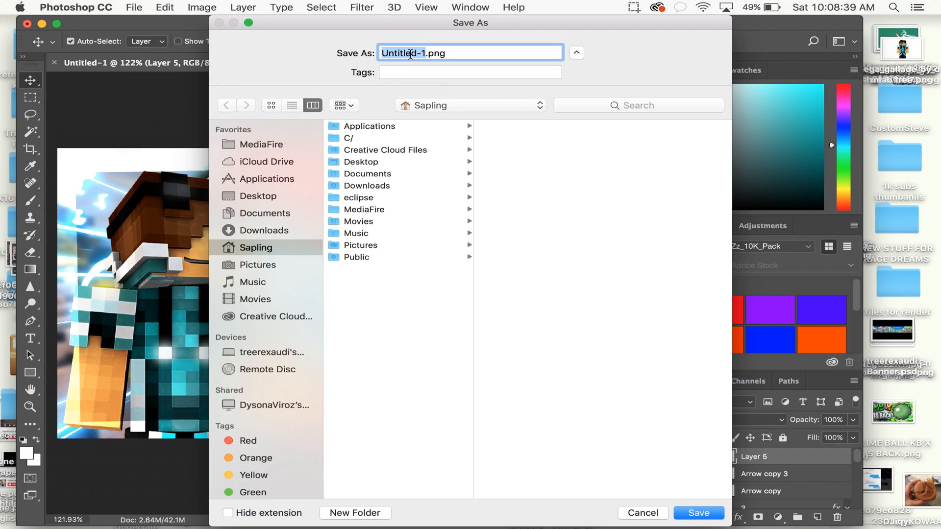
type("TREE MLAB")
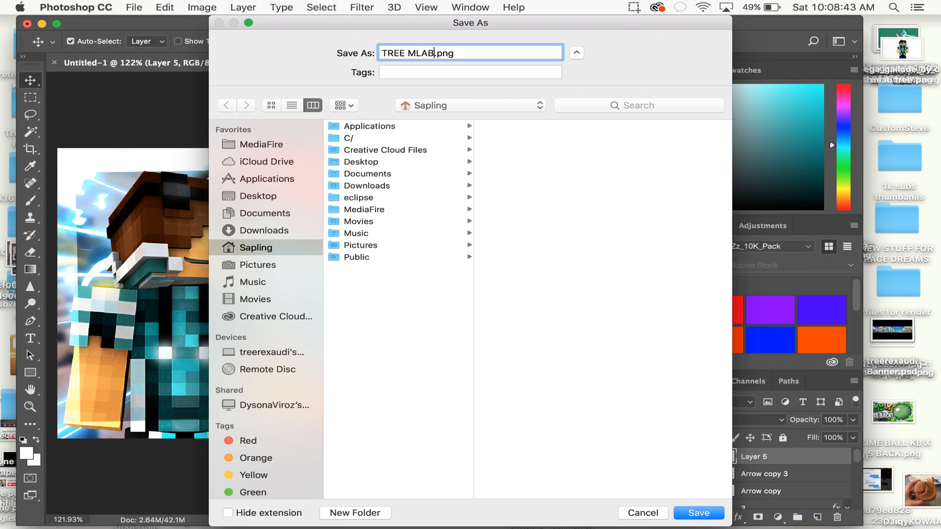
left_click(262, 196)
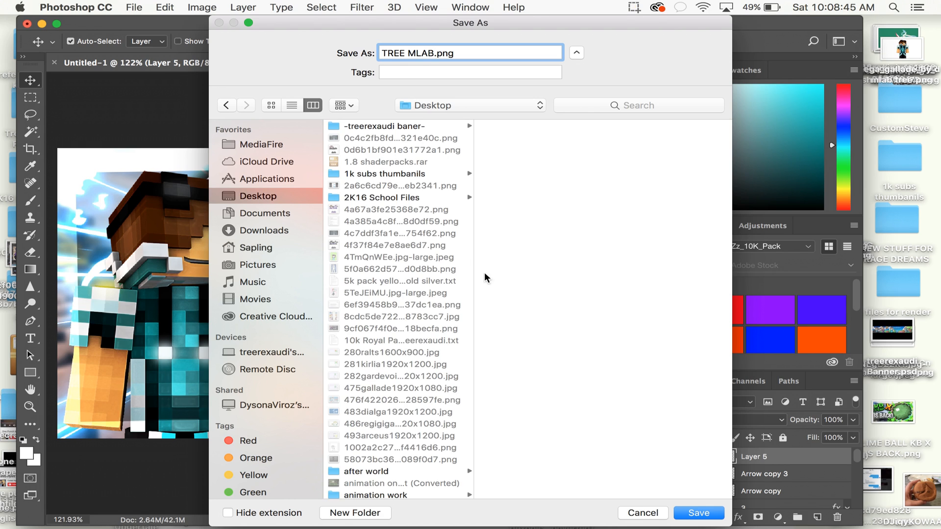
left_click(690, 513)
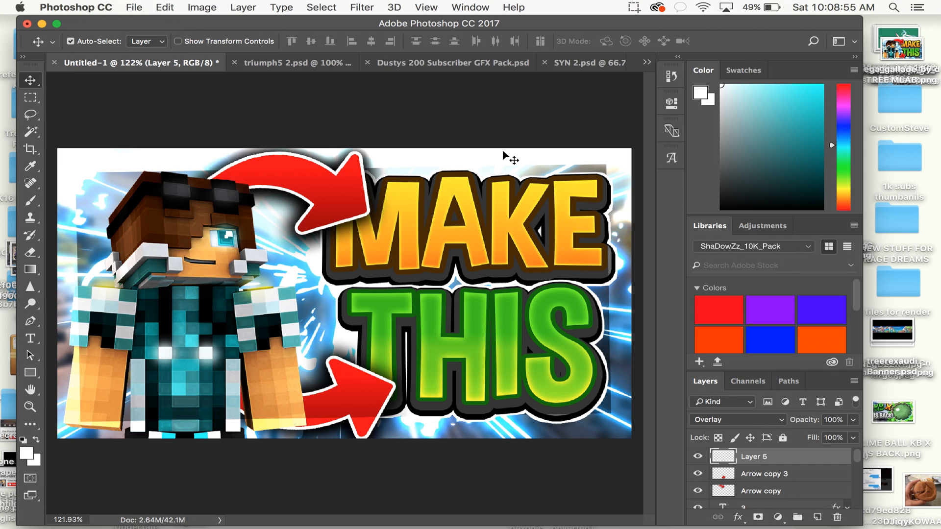
Save the layered document to the Desktop in Photoshop format under the file name TREE MLAB
key("super+s")
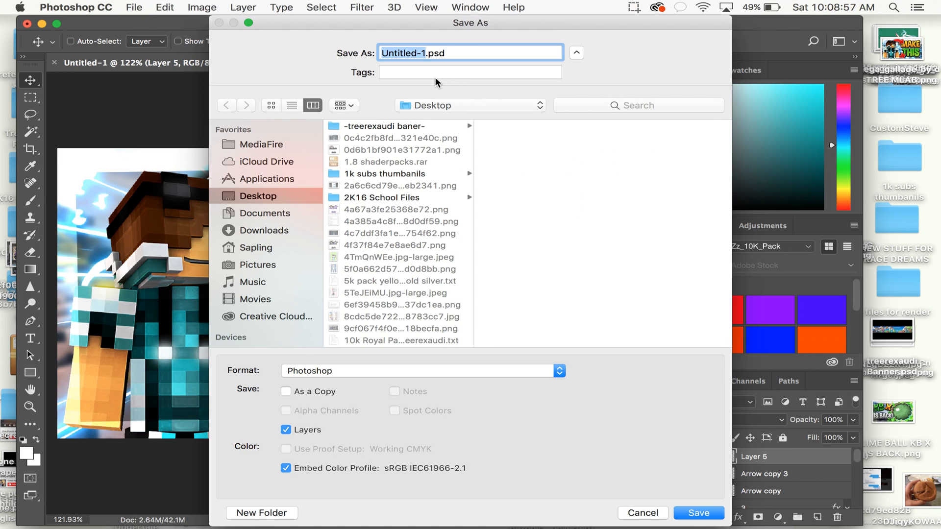
type("SKYWARS")
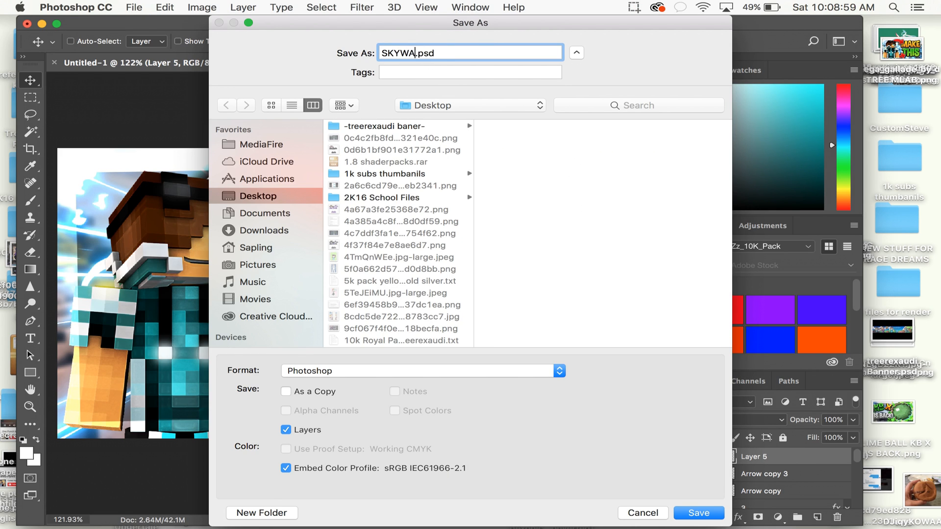
key("BackSpace")
key("BackSpace")
key("BackSpace")
key("BackSpace")
key("BackSpace")
key("BackSpace")
key("BackSpace")
type("TREE MLAB")
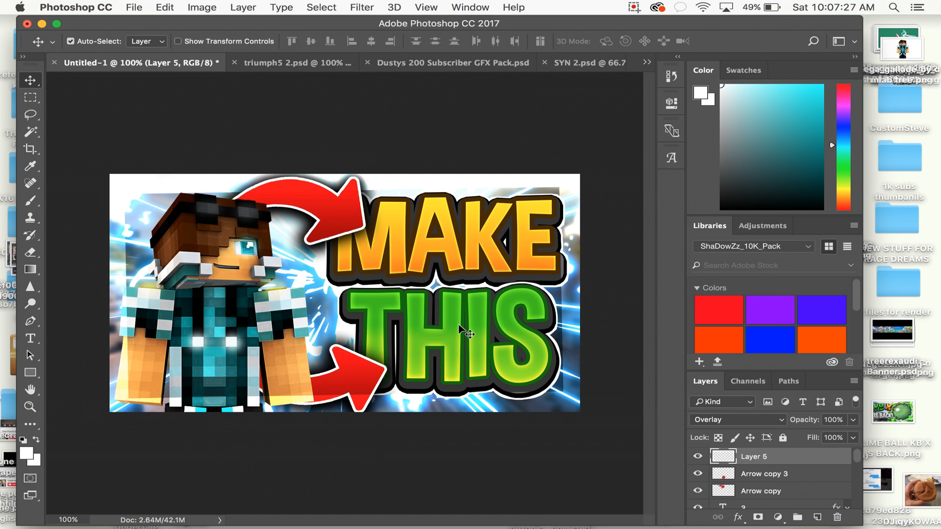
key("super+equal")
key("super+minus")
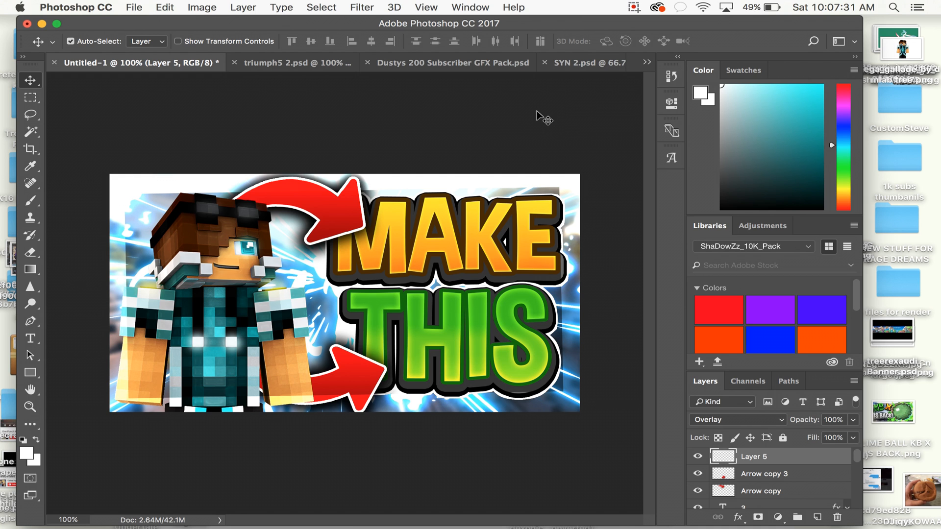